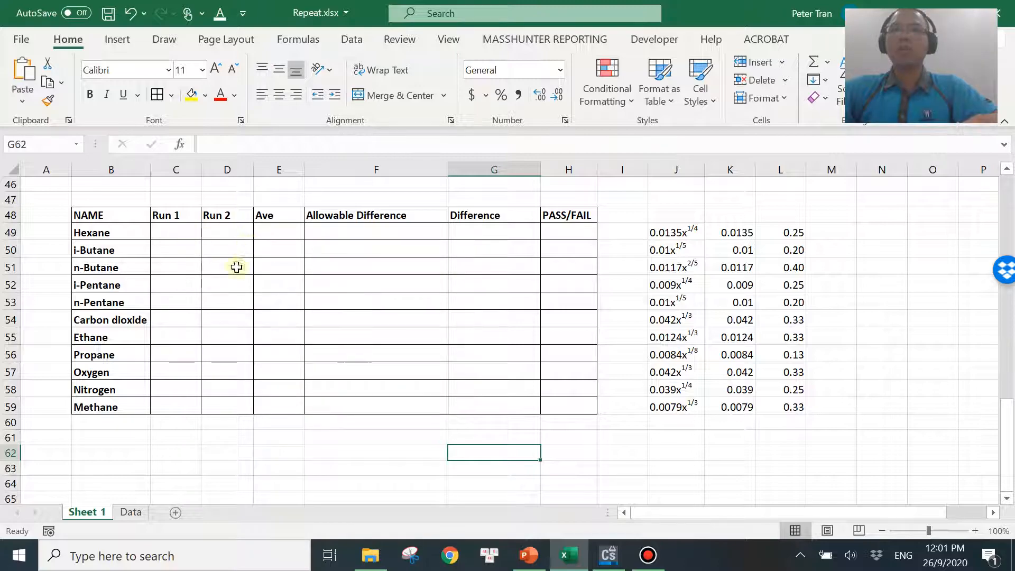
# - Copy the Run 1 and Run 2 values C3:D13 from the Data sheet into Sheet 1 starting at cell C49
pyautogui.click(130, 512)
pyautogui.click(264, 274)
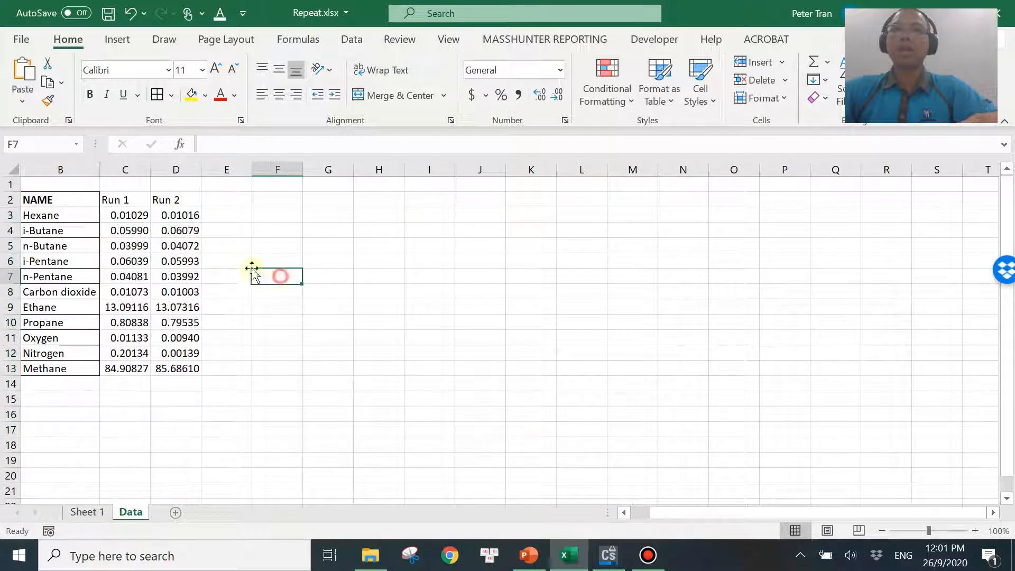
pyautogui.moveTo(123, 212); pyautogui.dragTo(176, 375)
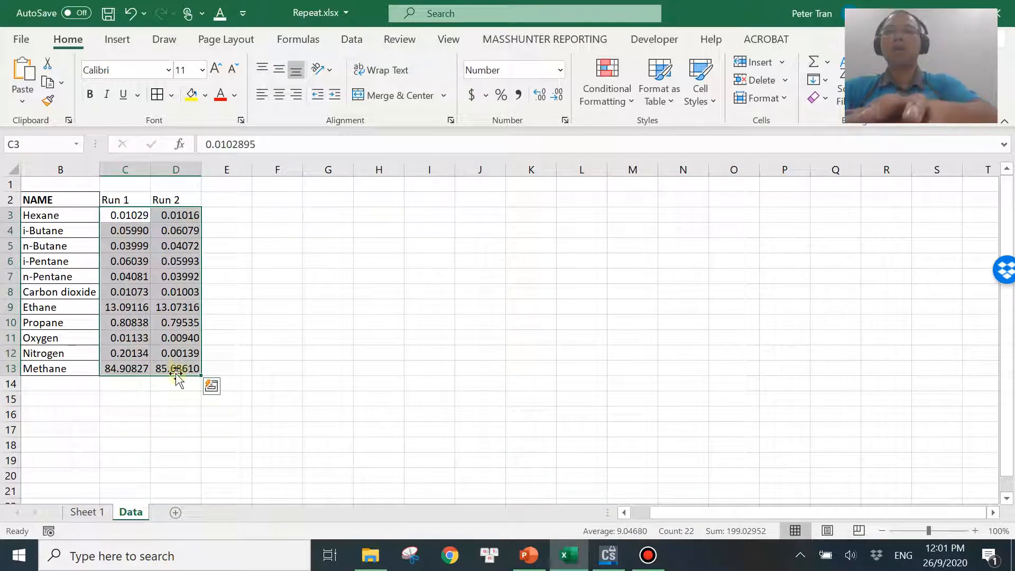
pyautogui.hotkey('ctrl', 'c')
pyautogui.click(83, 512)
pyautogui.click(177, 233)
pyautogui.hotkey('ctrl', 'v')
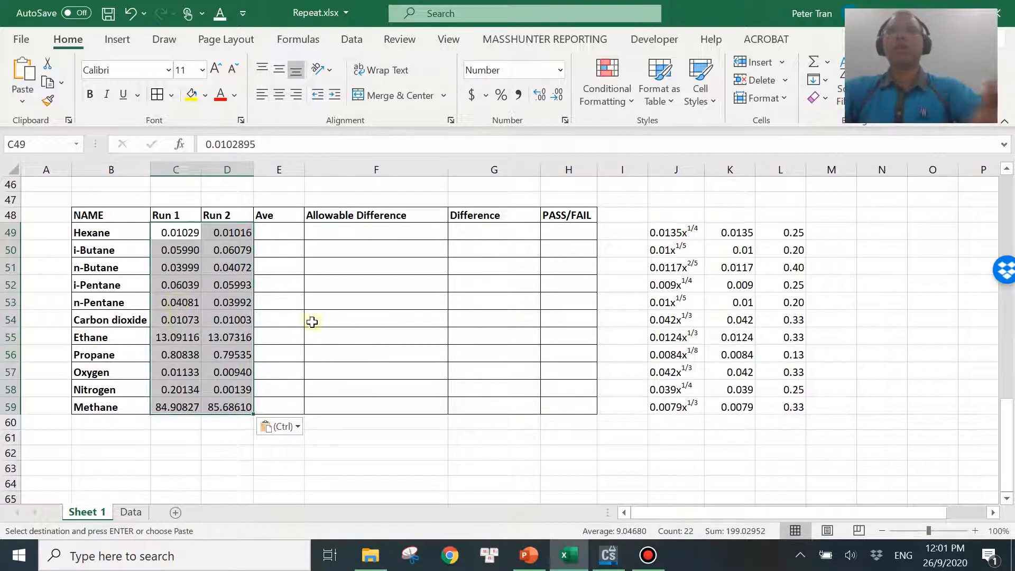
pyautogui.click(312, 322)
# - Enter =AVERAGE(C49:D49) in cell E49 to average the two Hexane runs
pyautogui.click(282, 233)
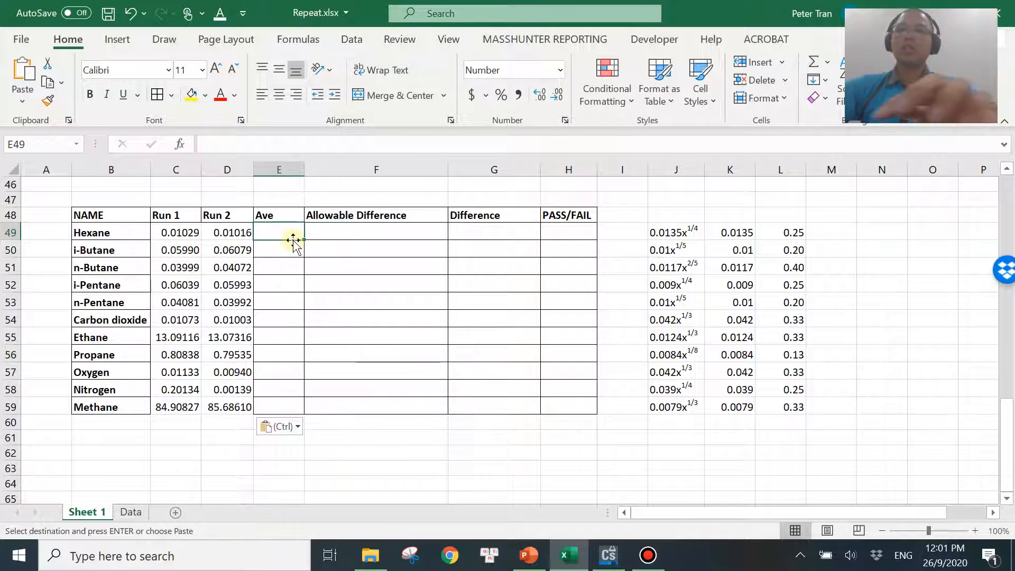
pyautogui.write('=avre')
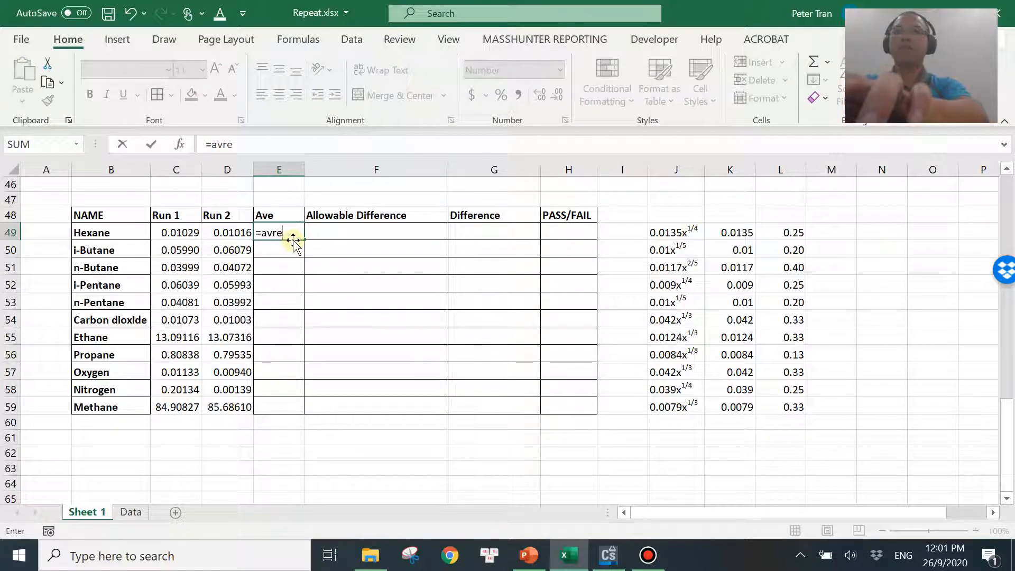
pyautogui.press('BackSpace')
pyautogui.press('BackSpace')
pyautogui.write('erage')
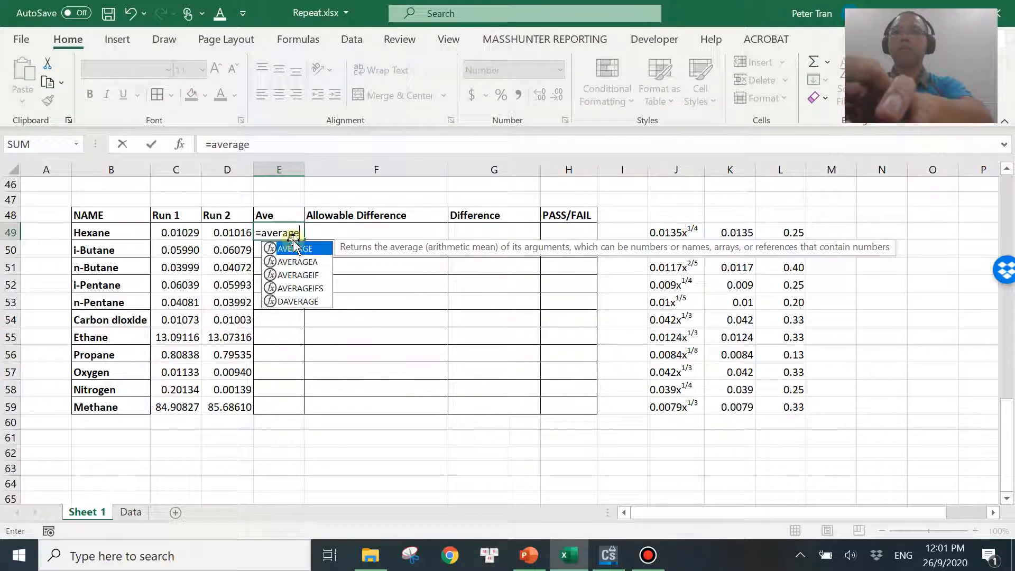
pyautogui.write('(')
pyautogui.click(183, 233)
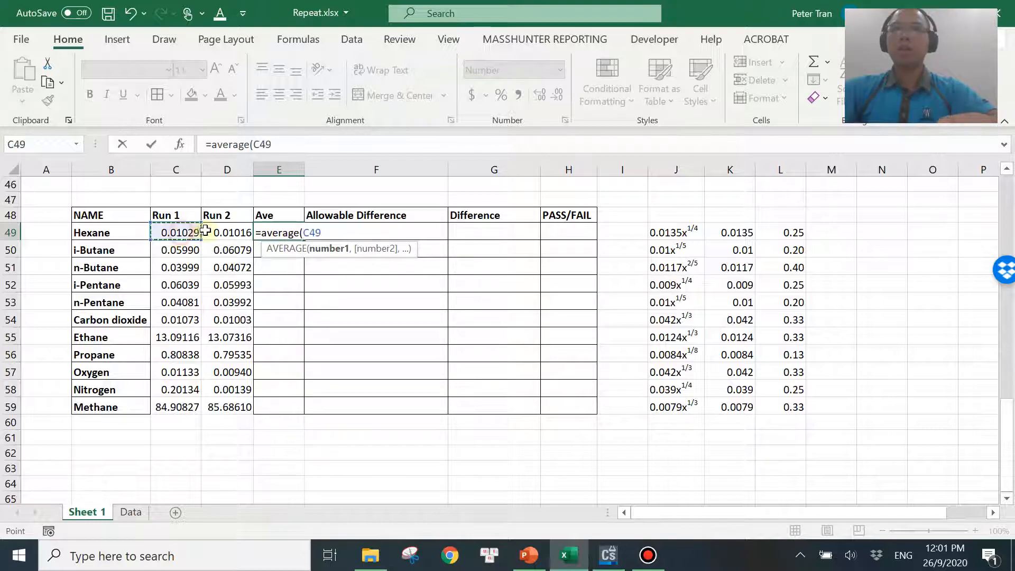
pyautogui.moveTo(203, 231); pyautogui.dragTo(210, 232)
pyautogui.press('Return')
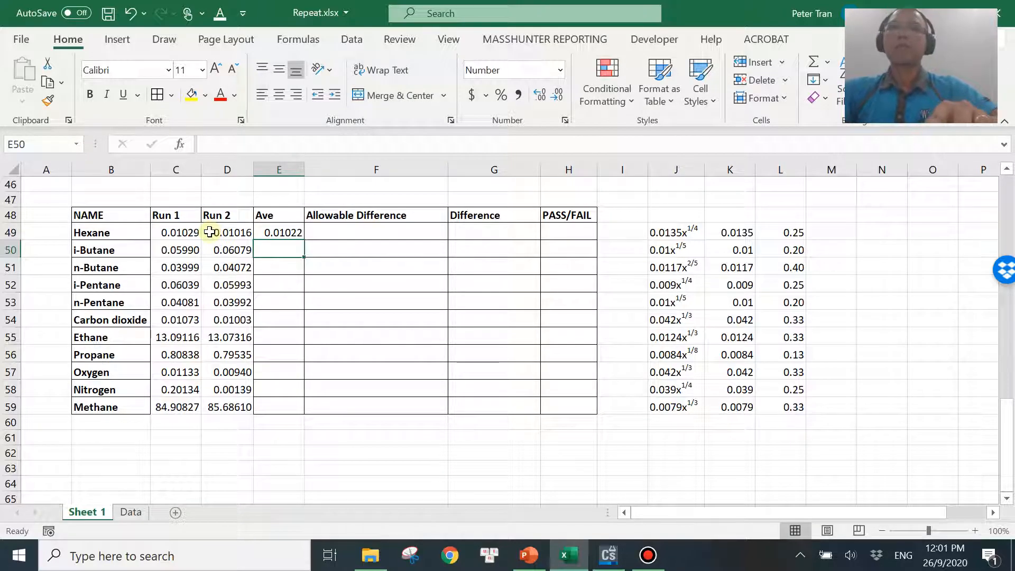
# - Fill the average formula from E49 down through the Methane row, E59
pyautogui.click(280, 232)
pyautogui.doubleClick(308, 240)
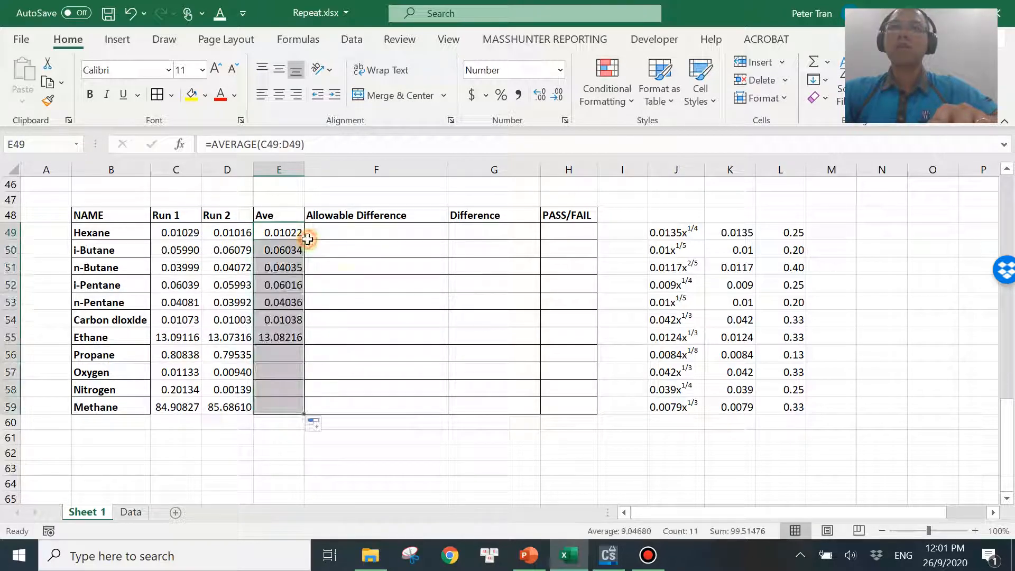
pyautogui.click(379, 322)
# - Enter the Hexane allowable difference formula =K49*E49^L49 in cell F49
pyautogui.click(365, 235)
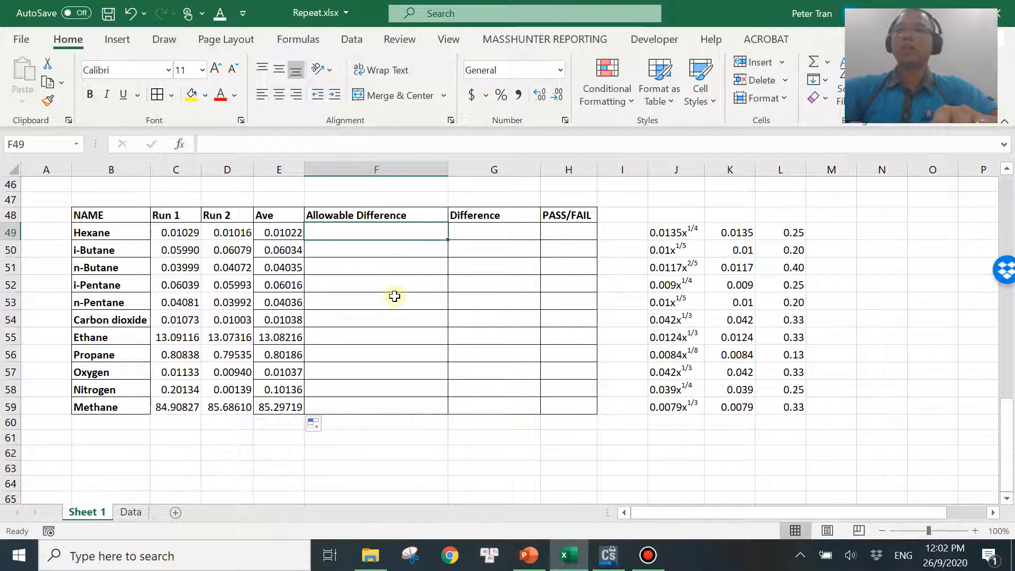
pyautogui.write('=')
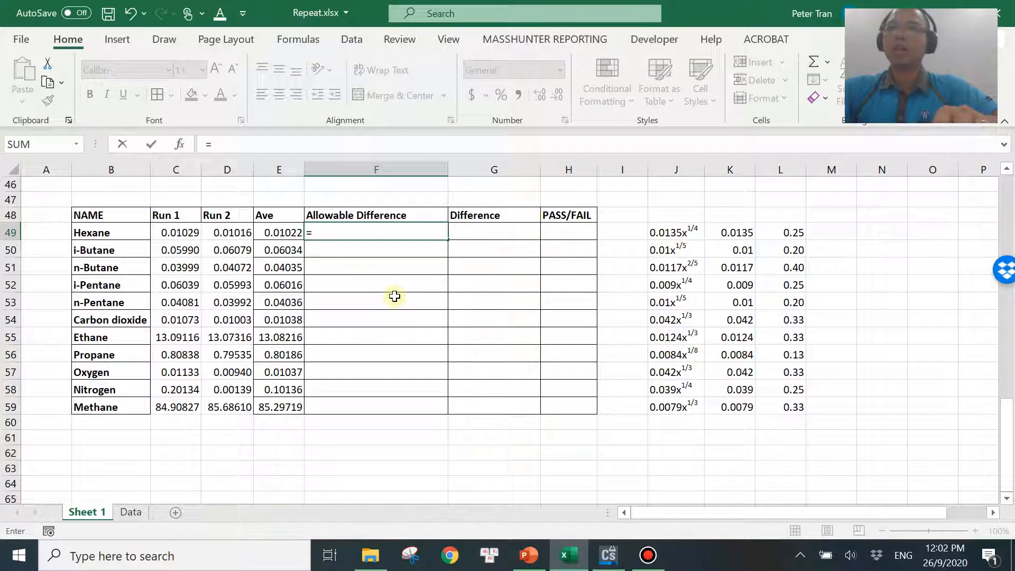
pyautogui.click(737, 231)
pyautogui.write('*')
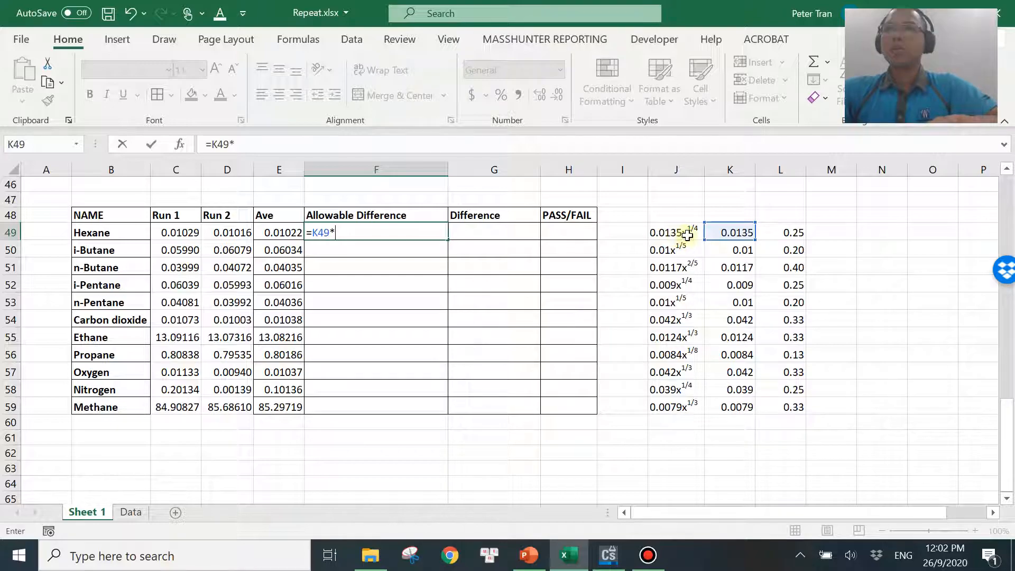
pyautogui.click(278, 232)
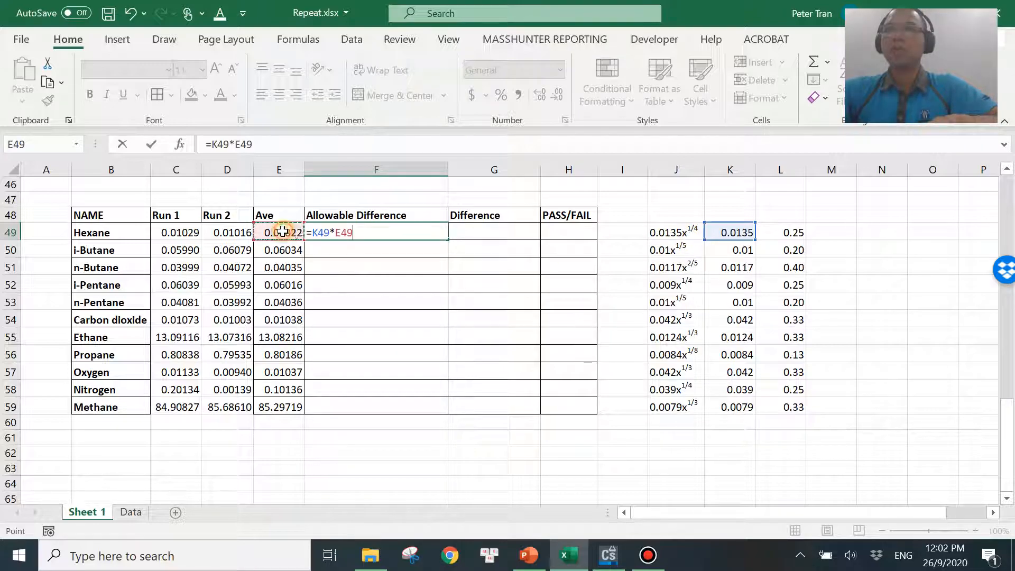
pyautogui.click(274, 147)
pyautogui.write('^')
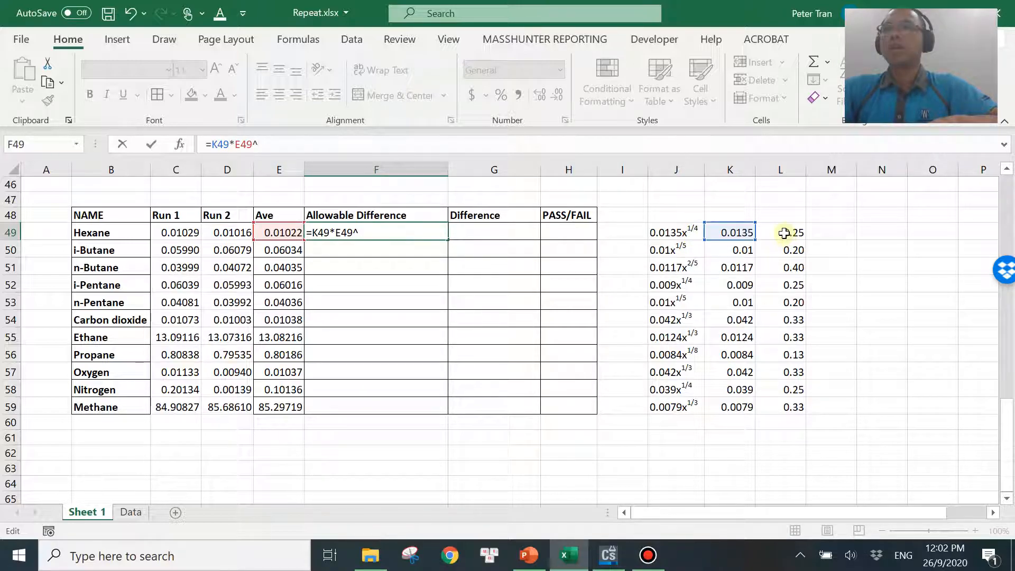
pyautogui.click(774, 232)
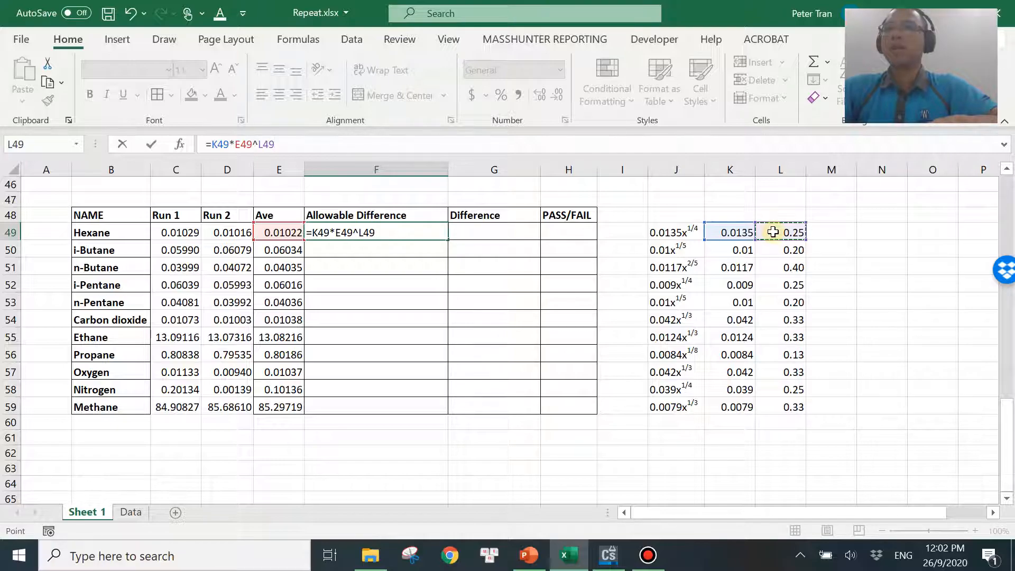
pyautogui.press('Return')
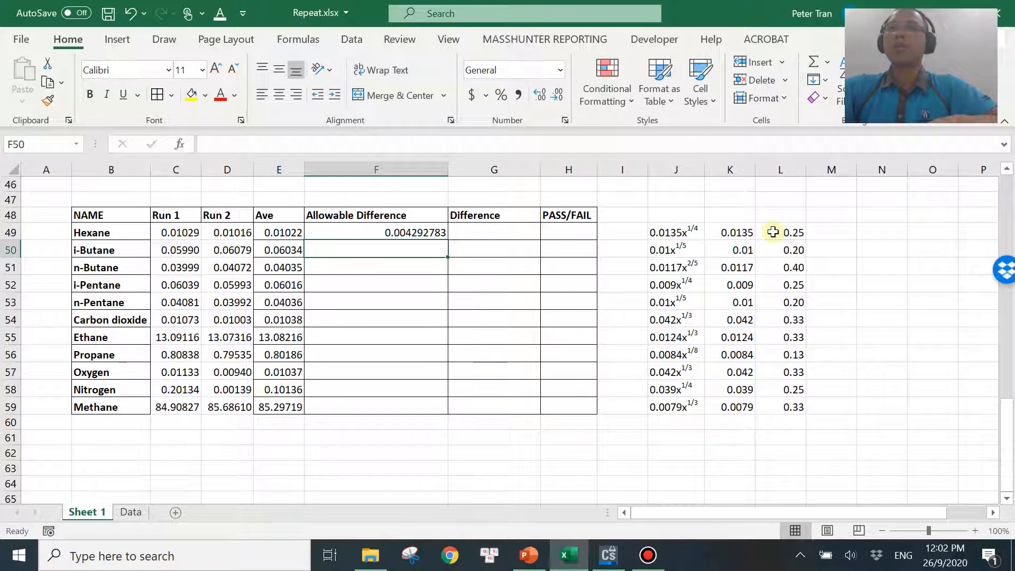
# - Fill the allowable difference formula from F49 down to F59
pyautogui.click(397, 232)
pyautogui.moveTo(447, 241); pyautogui.dragTo(440, 418)
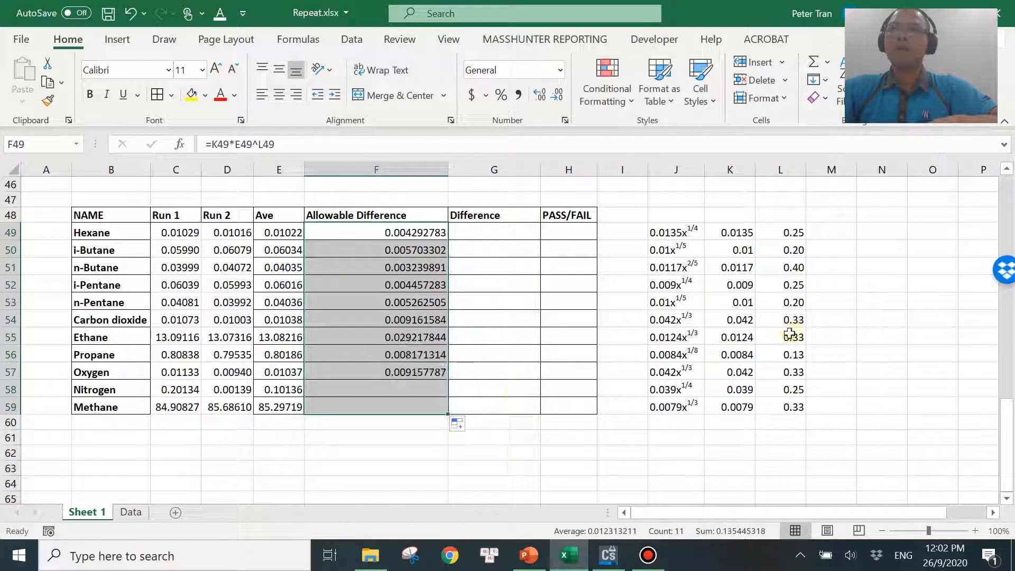
pyautogui.click(487, 296)
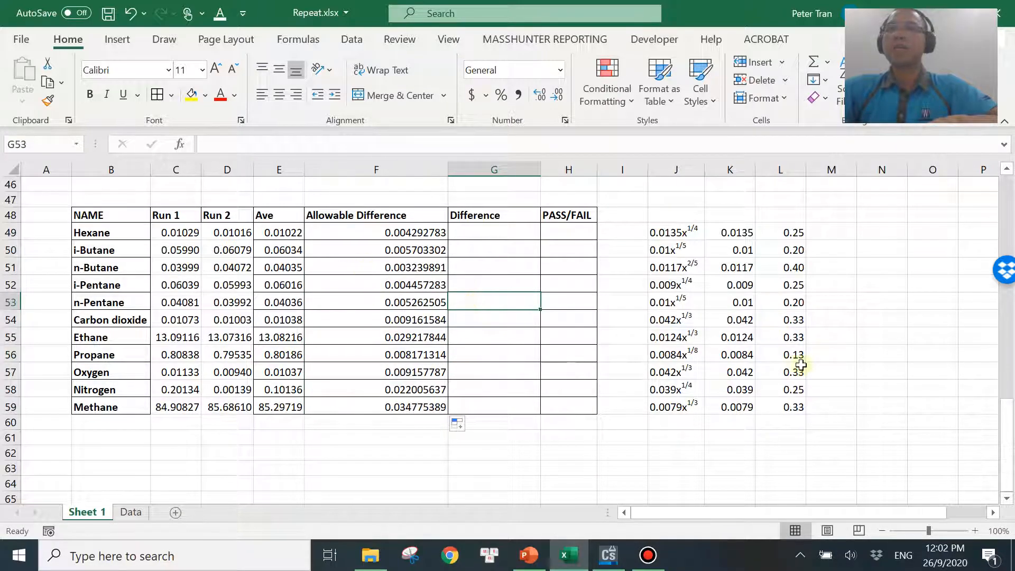
# - Enter =ABS(C49-D49) in cell G49 for the absolute difference between the two Hexane runs
pyautogui.click(472, 237)
pyautogui.write('=')
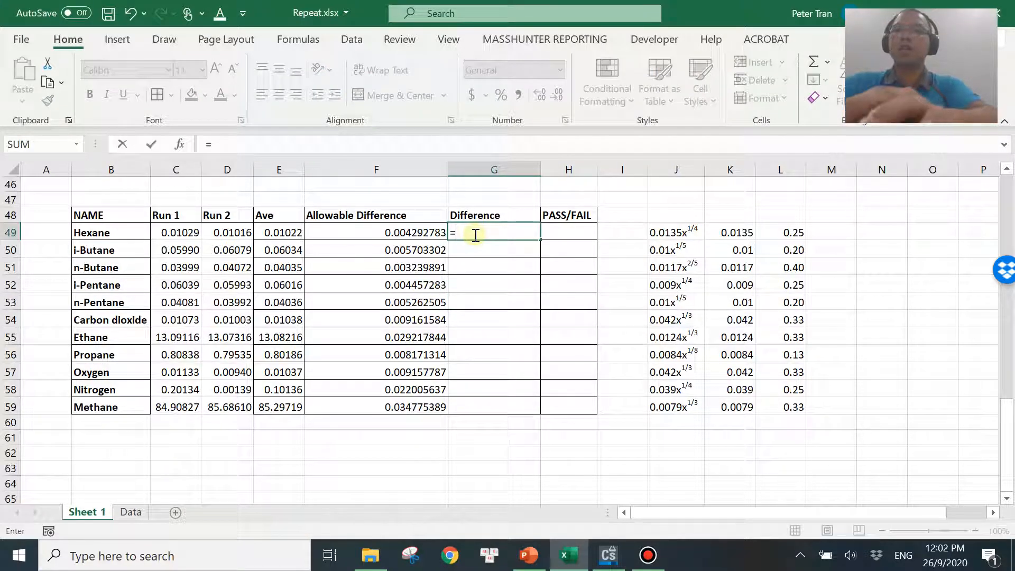
pyautogui.write('abs(')
pyautogui.click(180, 232)
pyautogui.write('-')
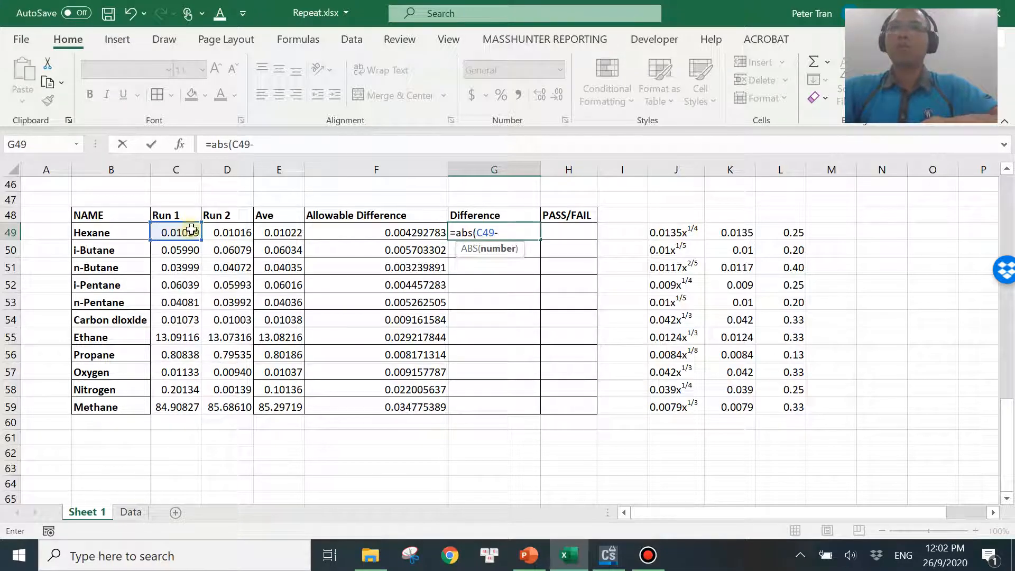
pyautogui.click(232, 236)
pyautogui.write(')')
pyautogui.press('Return')
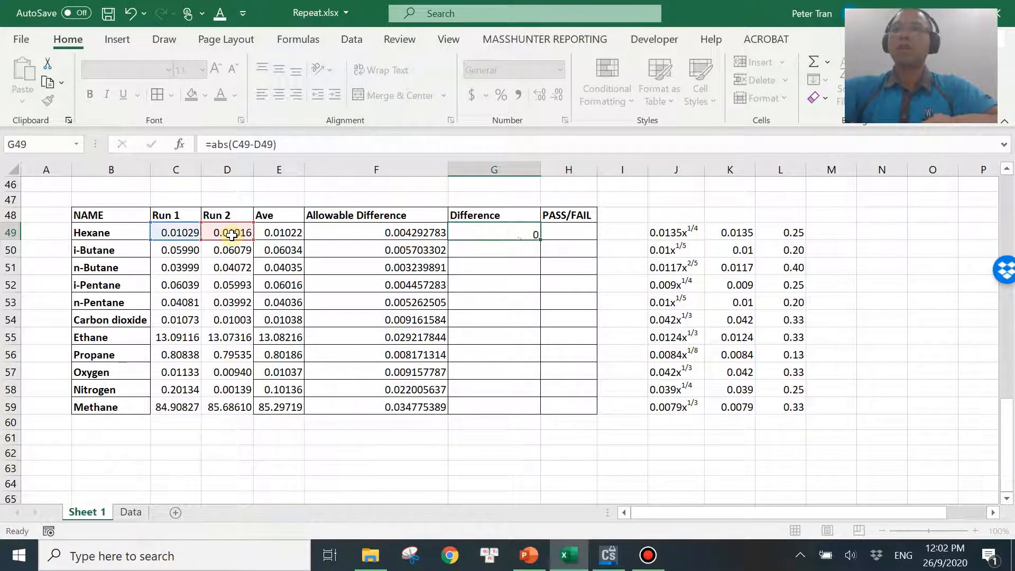
# - Fill the absolute difference formula from G49 down to G59
pyautogui.click(534, 237)
pyautogui.moveTo(539, 241); pyautogui.dragTo(526, 411)
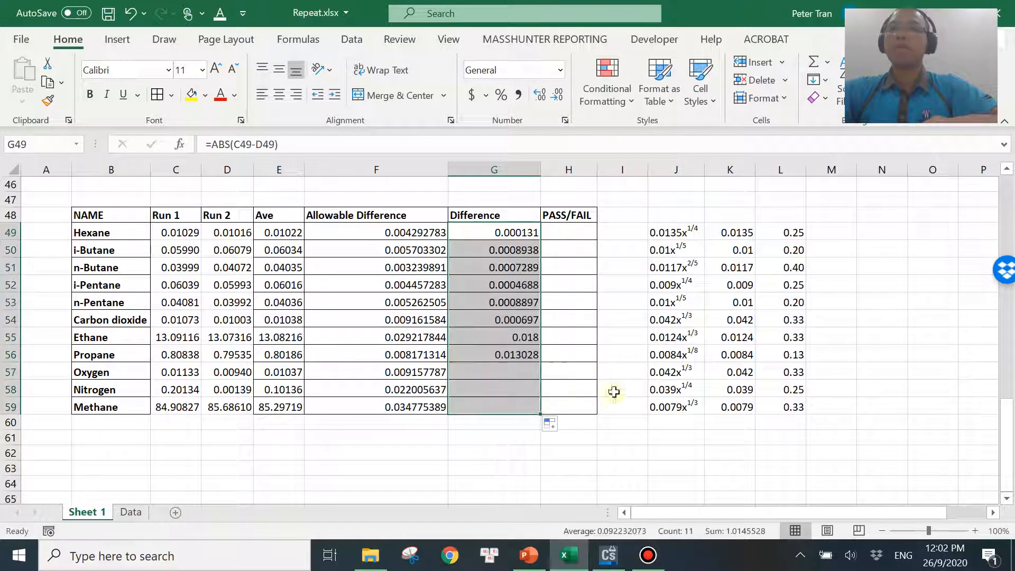
pyautogui.click(636, 249)
# - Enter =IF(G49<=F49,"PASS","FAIL") in cell H49 to judge the Hexane difference against its allowable limit
pyautogui.click(580, 230)
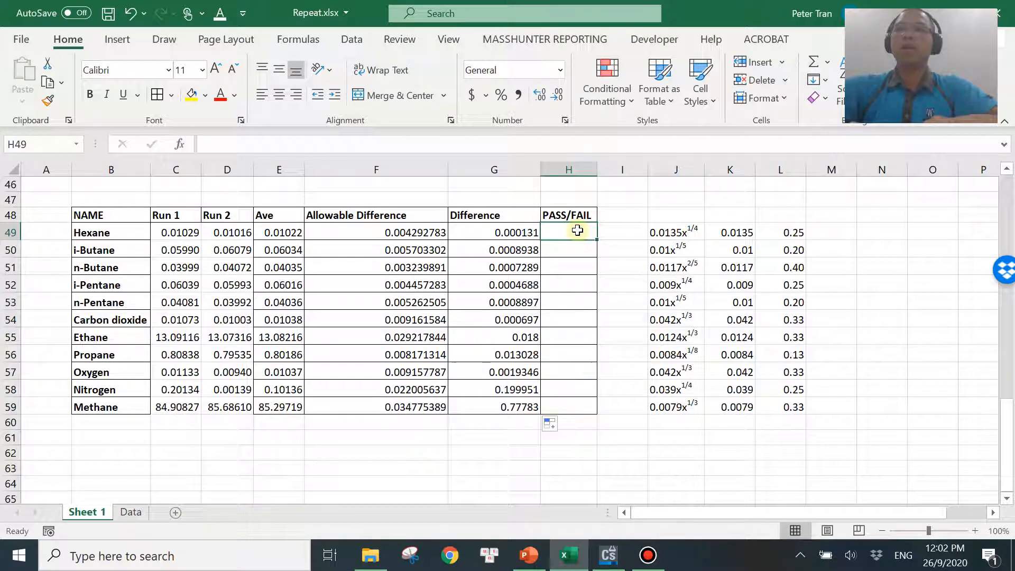
pyautogui.write('=if(')
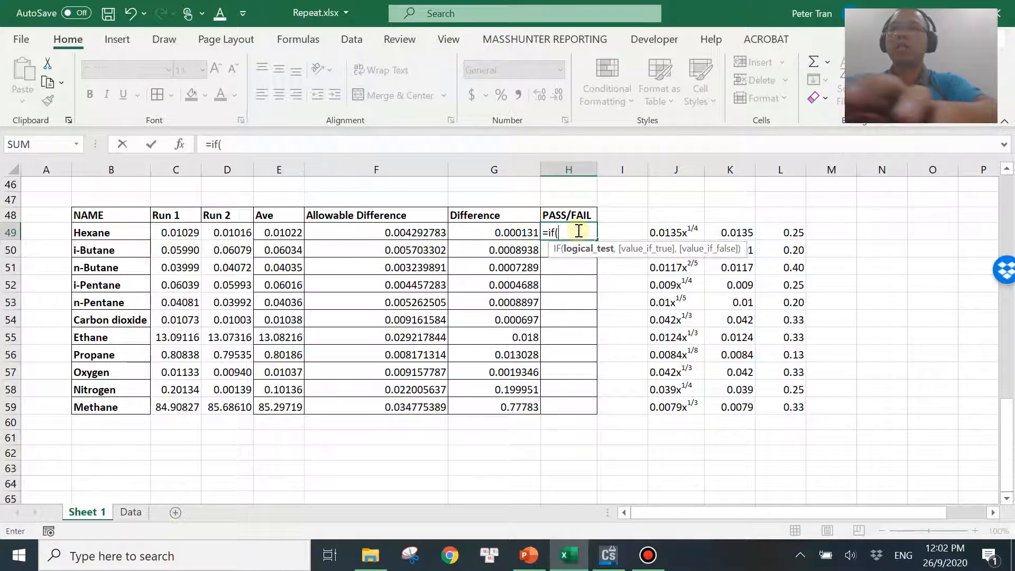
pyautogui.click(495, 227)
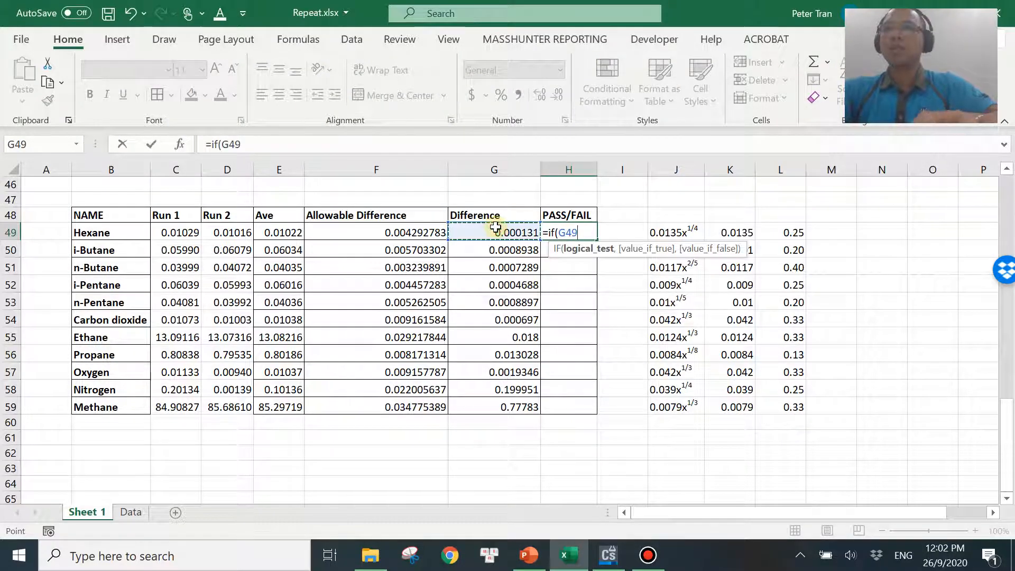
pyautogui.write('<=')
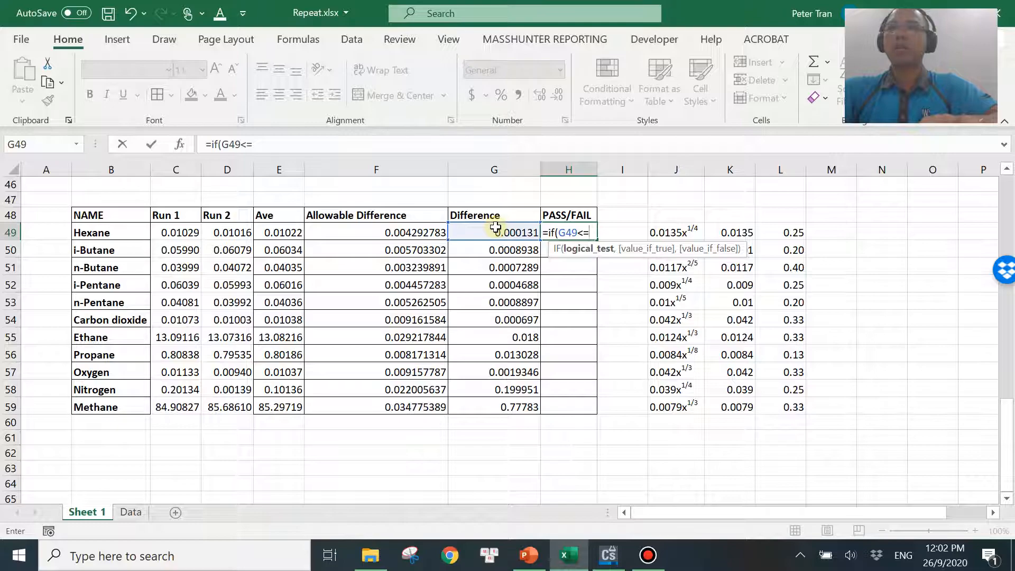
pyautogui.click(367, 228)
pyautogui.write(',"PASS","FAIL")')
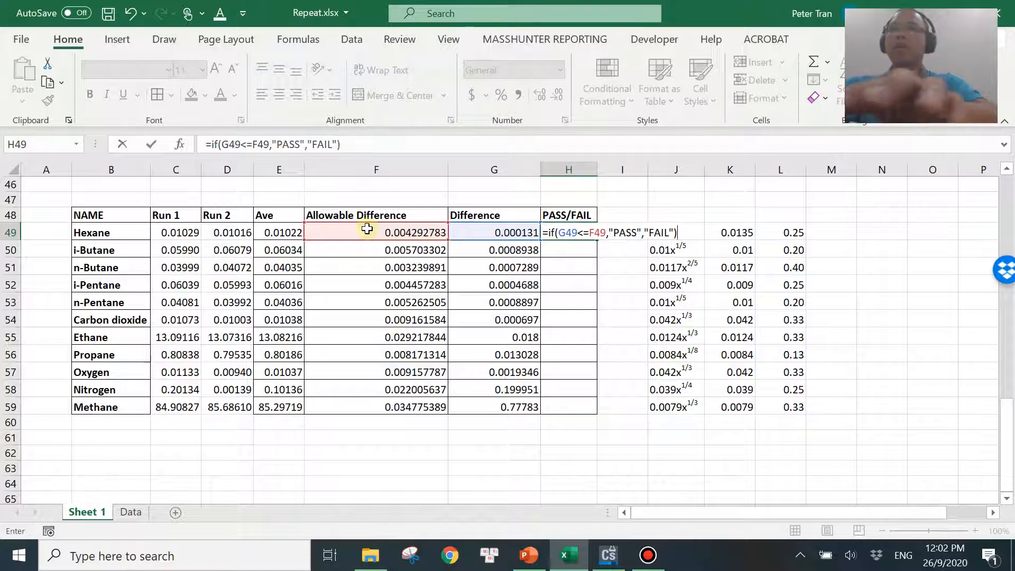
pyautogui.press('Return')
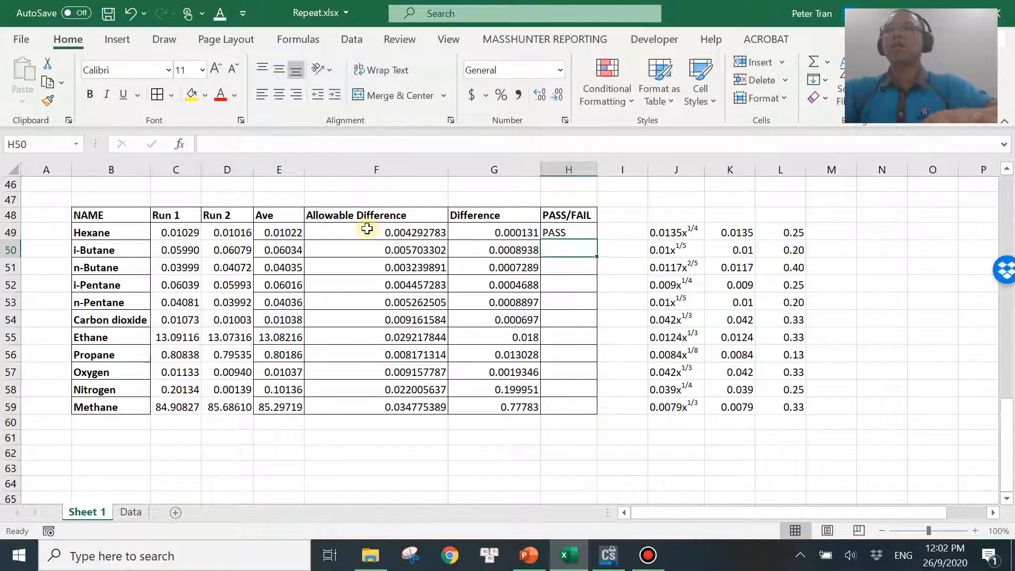
# - Fill the PASS/FAIL formula from H49 down to H59
pyautogui.click(586, 234)
pyautogui.moveTo(597, 239); pyautogui.dragTo(596, 415)
pyautogui.click(627, 331)
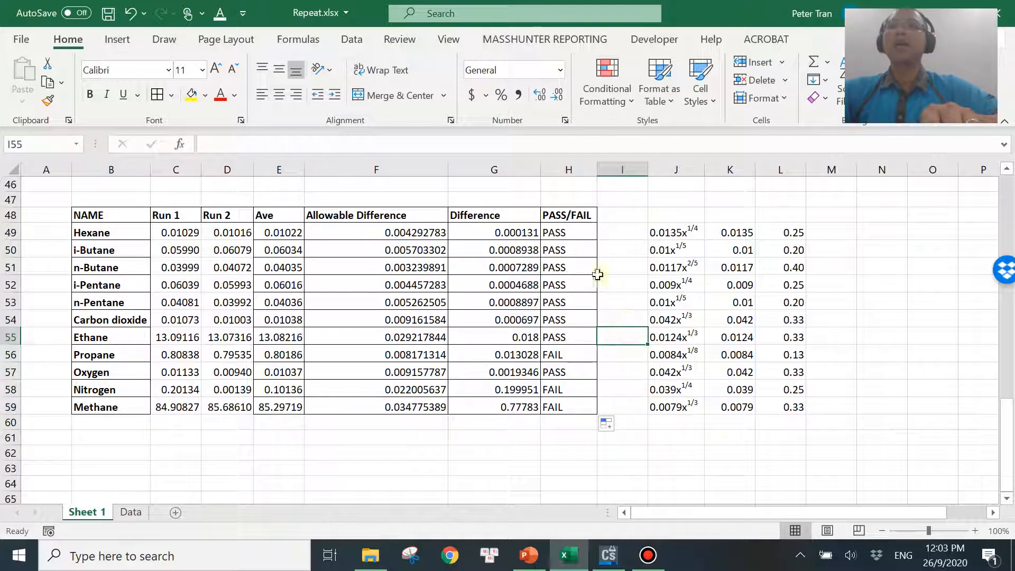
# - Add a conditional format to H49:H59 giving cells containing the text FAIL a light red fill with dark red text
pyautogui.moveTo(568, 231); pyautogui.dragTo(578, 398)
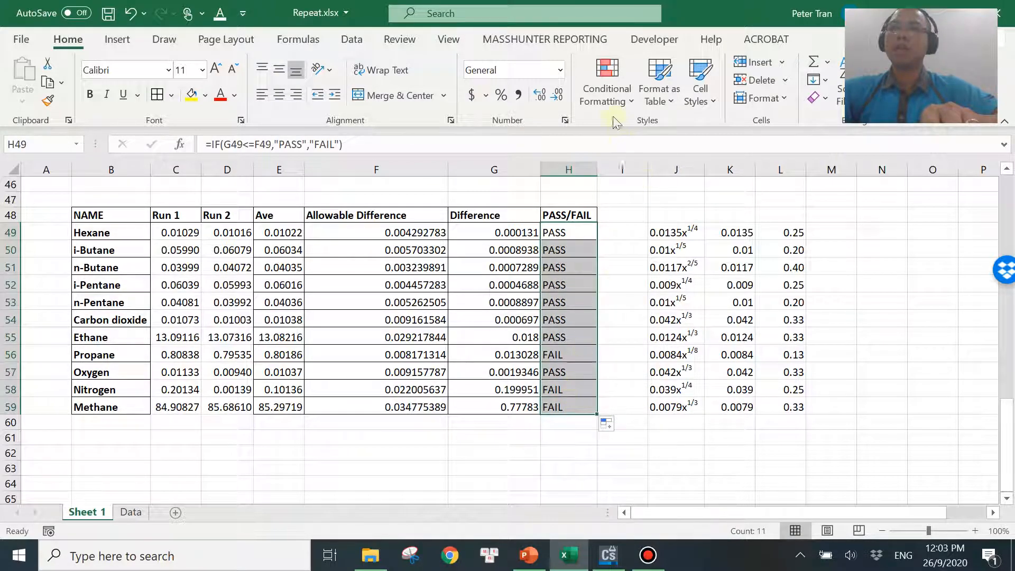
pyautogui.click(608, 95)
pyautogui.moveTo(666, 134)
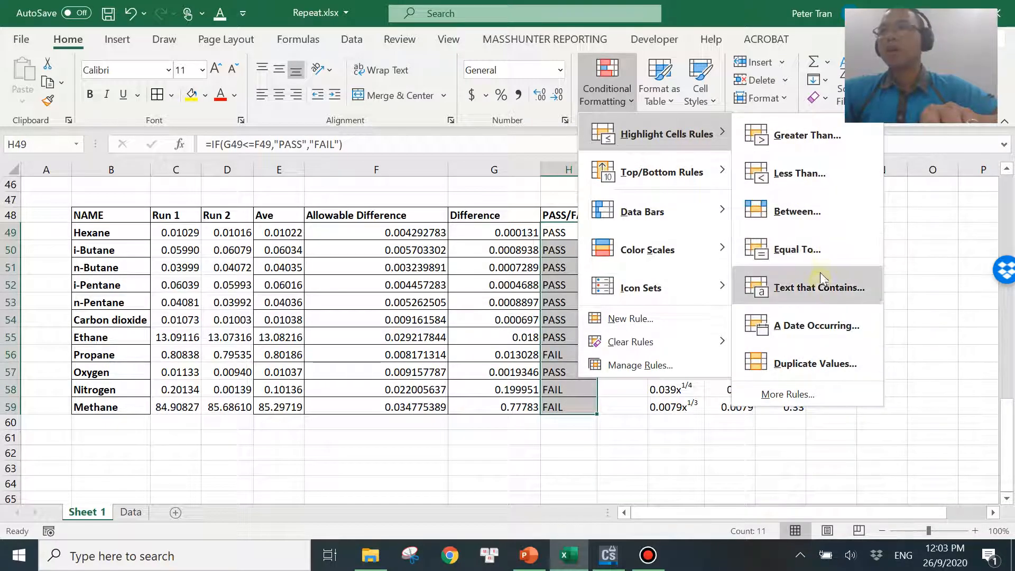
pyautogui.click(825, 288)
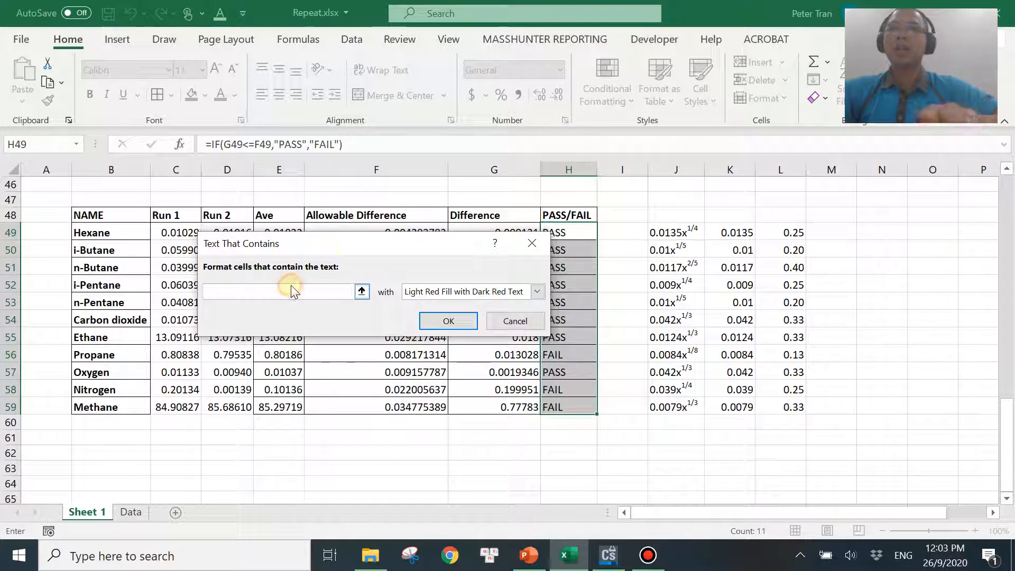
pyautogui.write('FAIL')
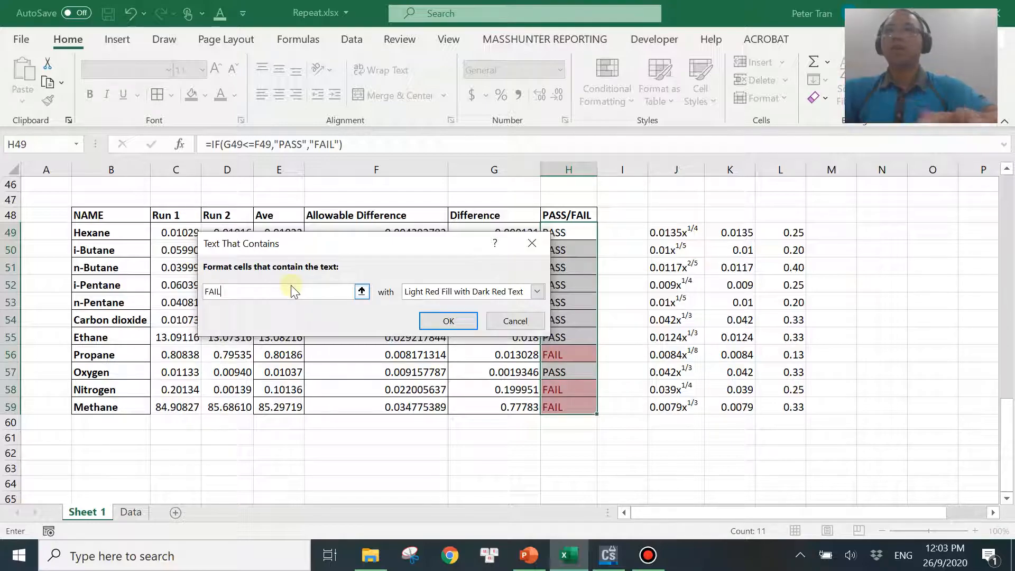
pyautogui.click(447, 321)
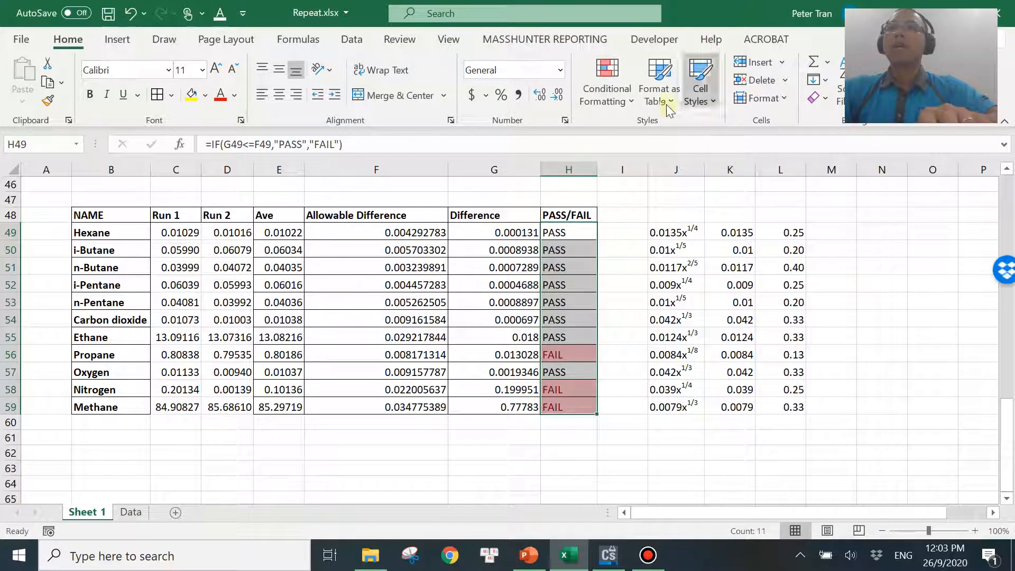
# - Add a conditional format to H49:H59 giving cells containing the text PASS a green fill with dark green text
pyautogui.click(607, 95)
pyautogui.moveTo(696, 140)
pyautogui.click(794, 290)
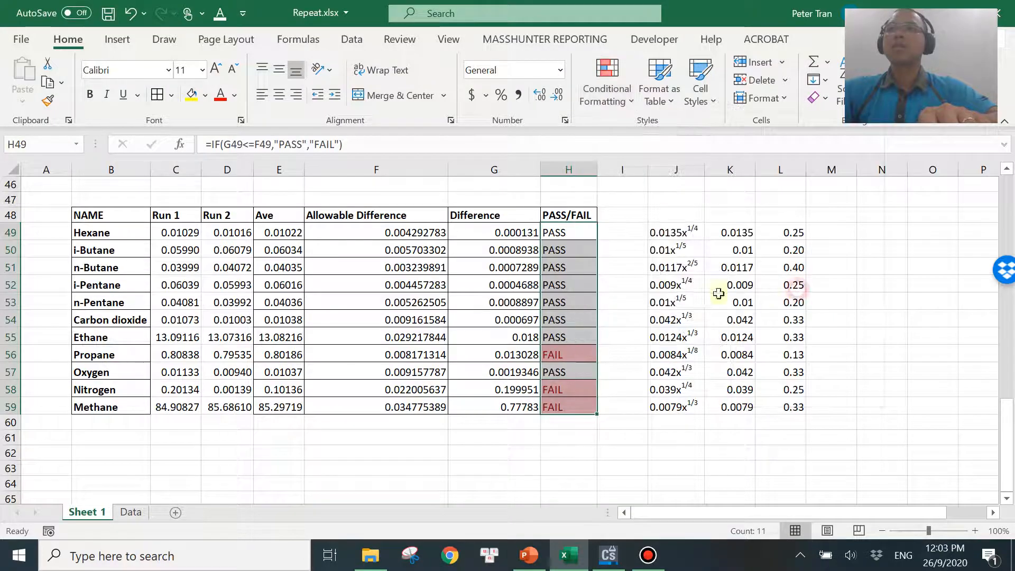
pyautogui.write('PASS')
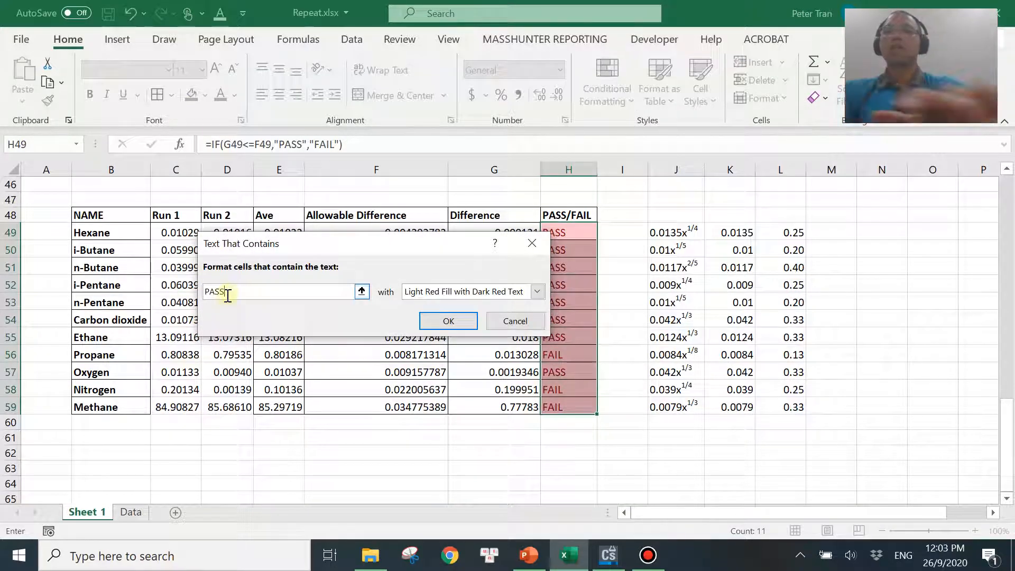
pyautogui.click(418, 291)
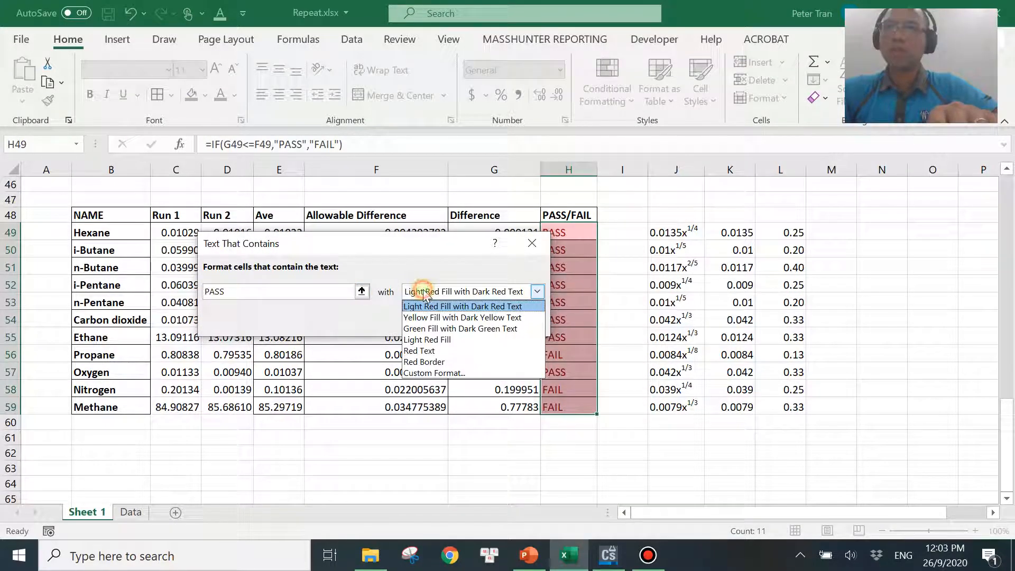
pyautogui.click(423, 328)
pyautogui.click(448, 320)
pyautogui.click(614, 249)
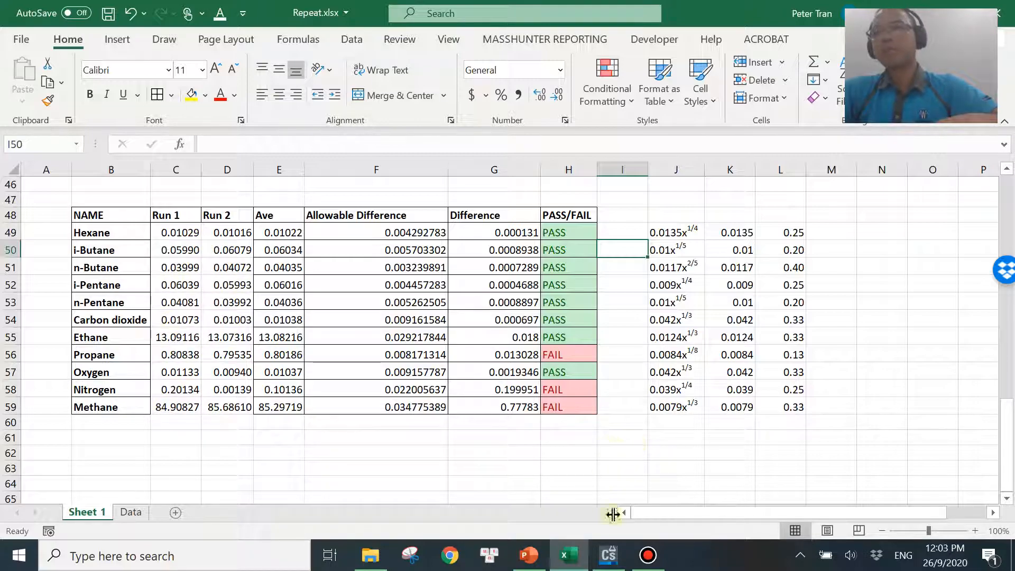
# - Switch to ChemStation Data Analysis and send LNG QC run 1 and run 2 together to Report Layout
pyautogui.click(610, 556)
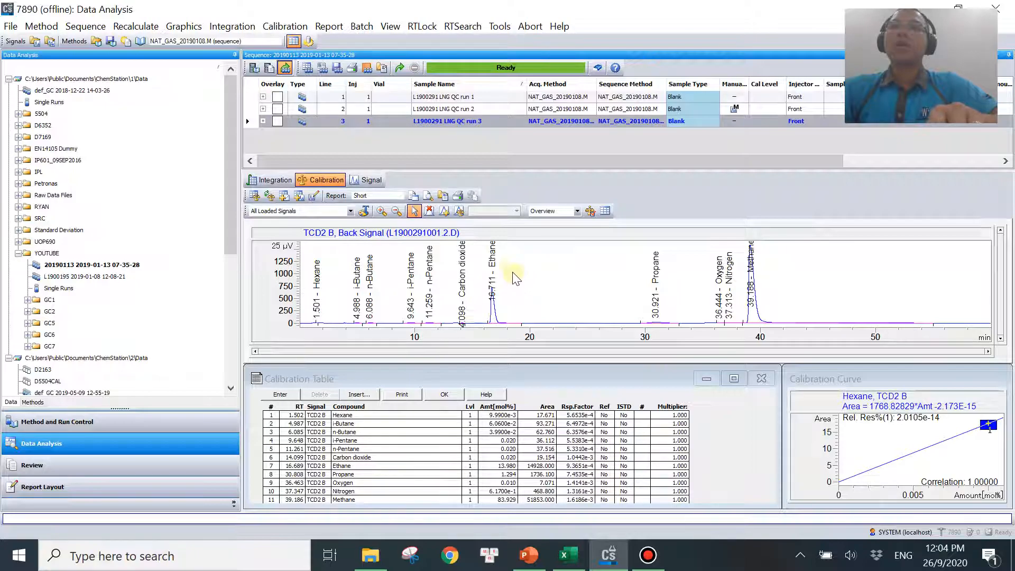
pyautogui.click(473, 97)
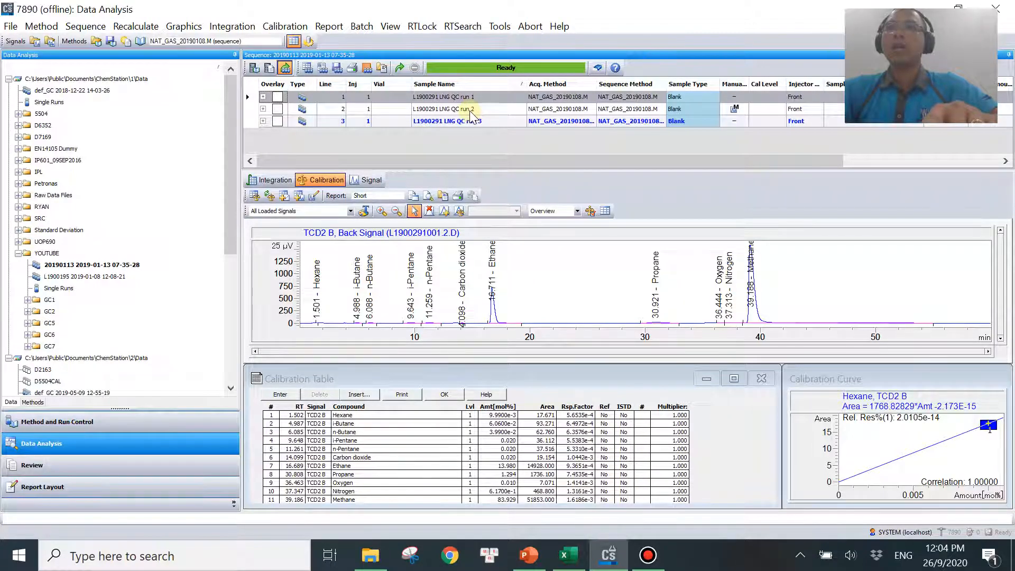
pyautogui.rightClick(471, 110)
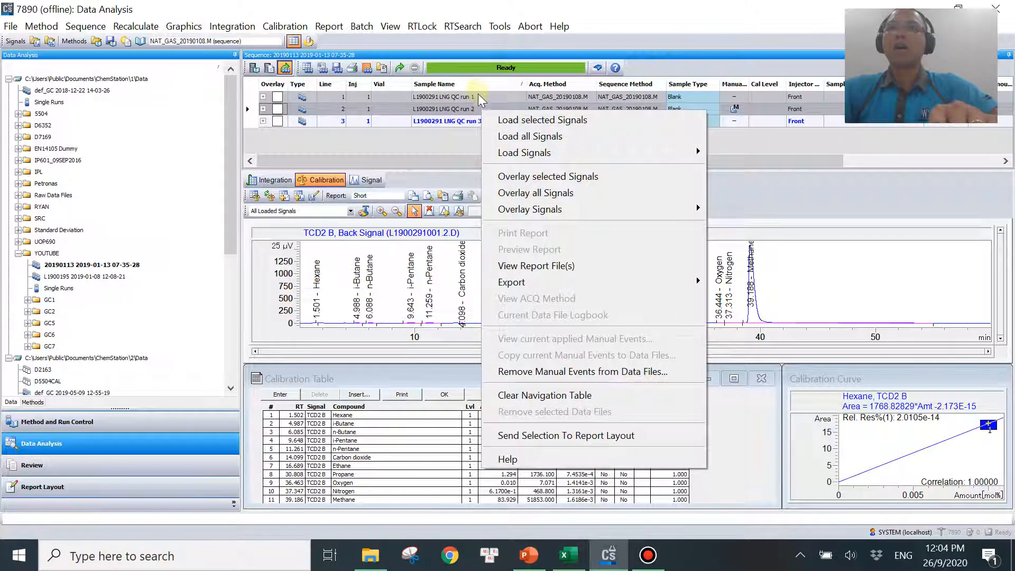
pyautogui.click(556, 439)
pyautogui.click(395, 341)
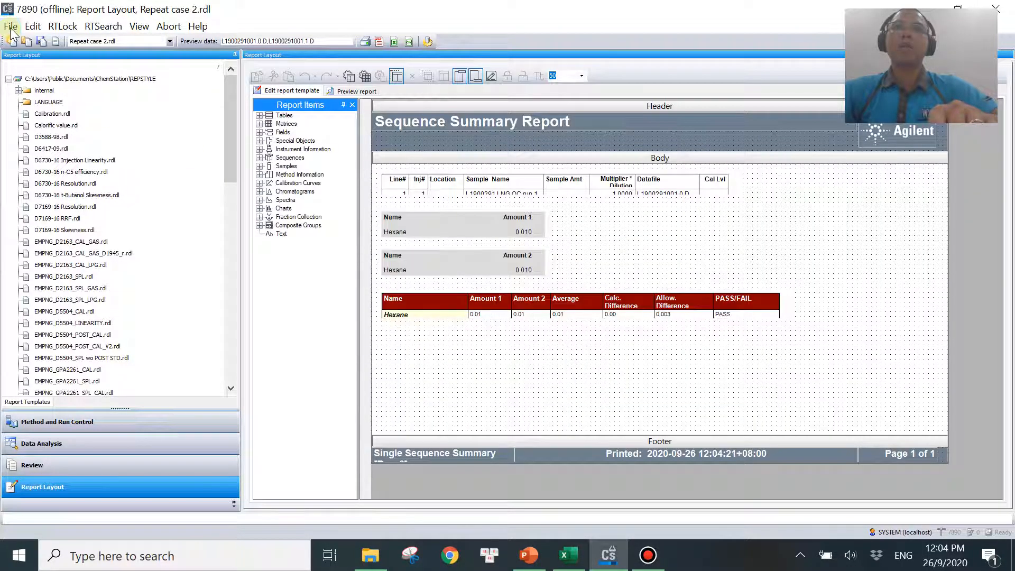
# - Create a new report template of type Single Sequence Summary with Landscape paper orientation
pyautogui.click(11, 28)
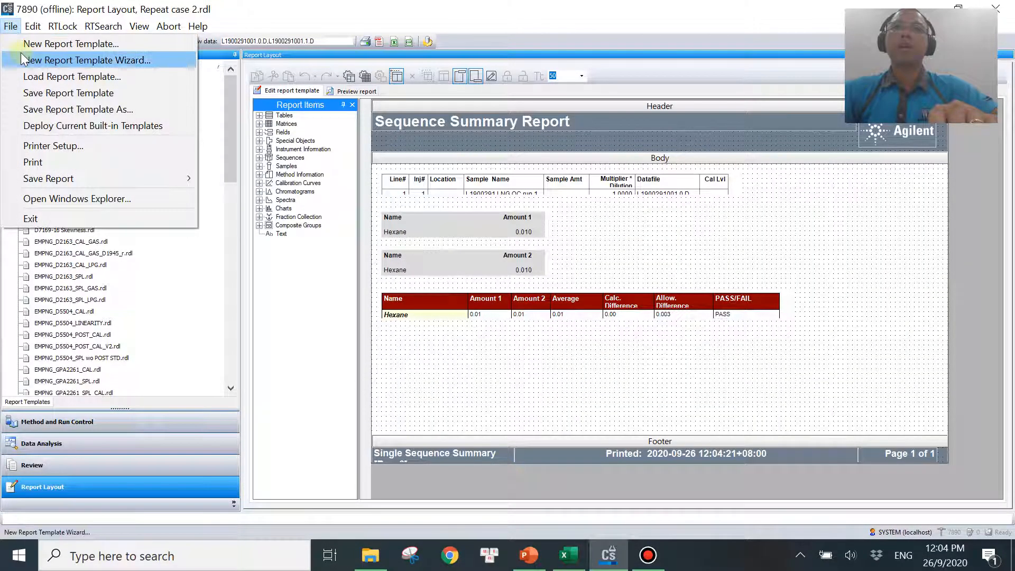
pyautogui.click(45, 41)
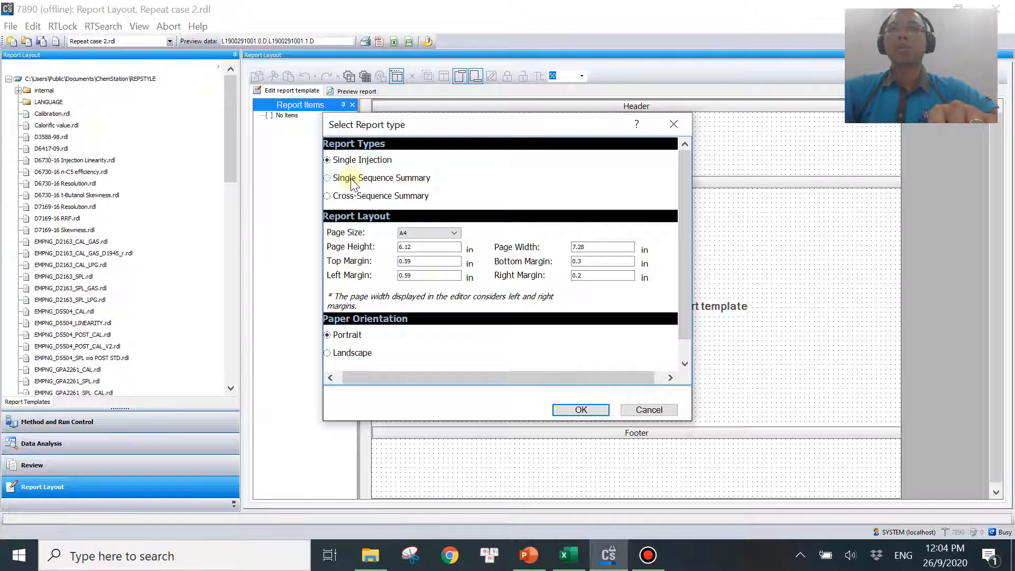
pyautogui.click(327, 358)
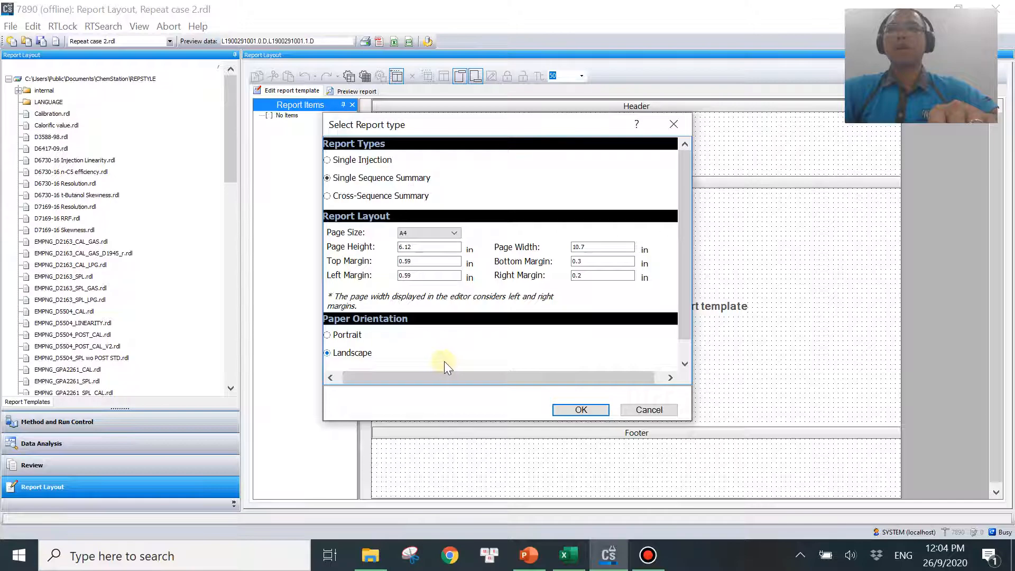
pyautogui.click(582, 411)
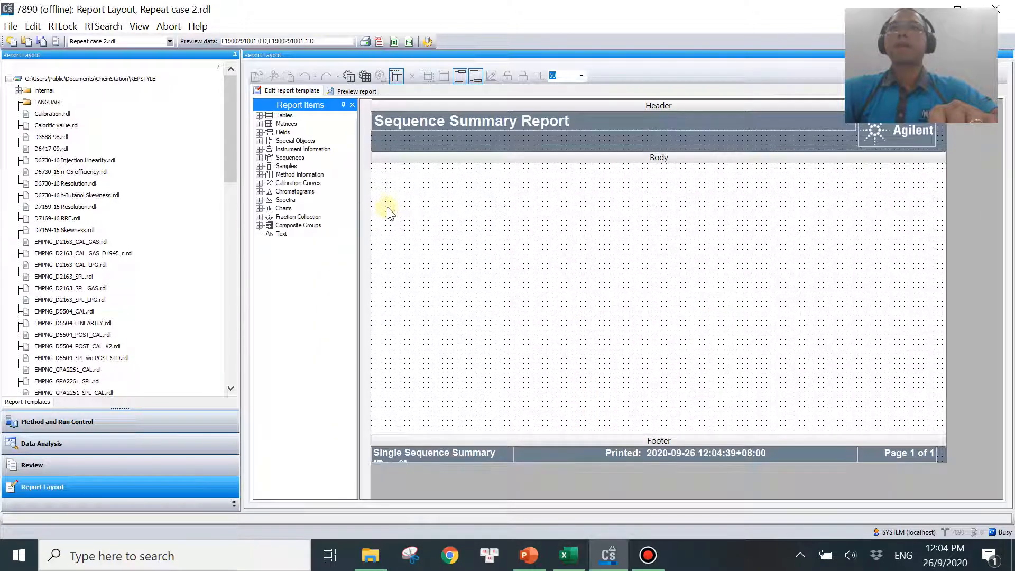
# - Place a sequence sample table with Line#, Inj#, Sample Name and Datafile columns at the top of the report body
pyautogui.click(260, 158)
pyautogui.moveTo(300, 172); pyautogui.dragTo(484, 208)
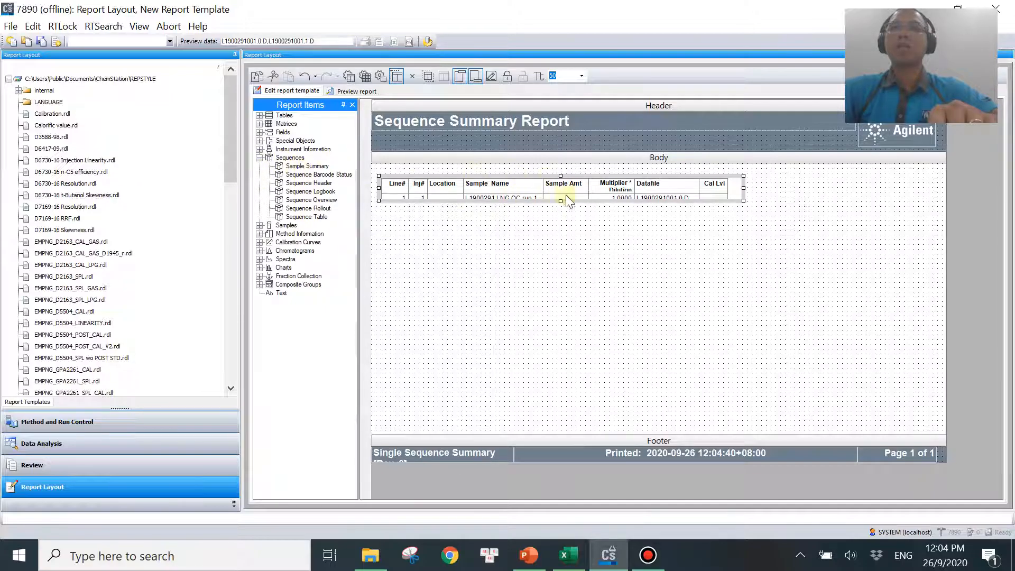
pyautogui.click(461, 261)
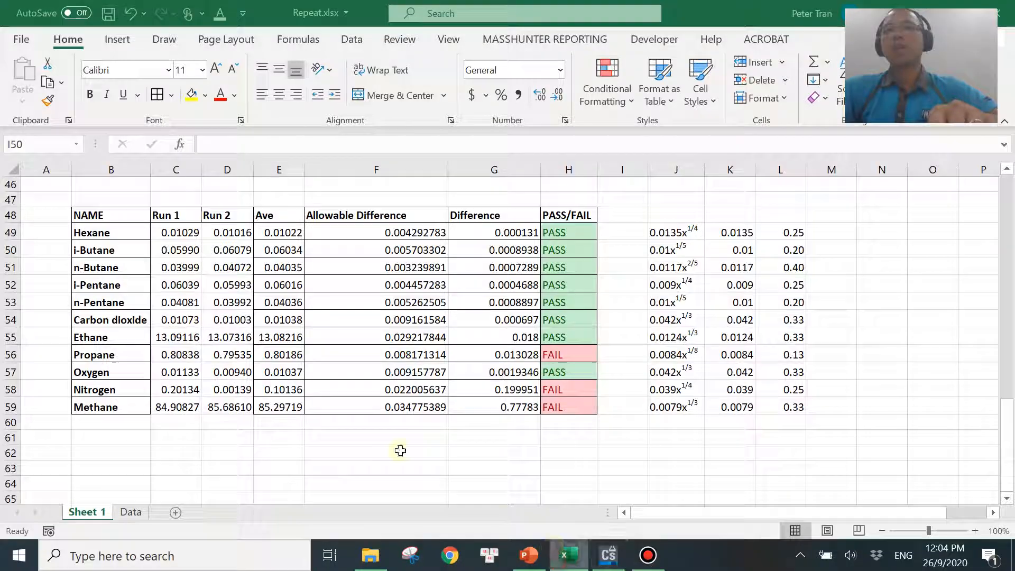
# - Insert two Compound Results tables, one below the other, under the sequence table in the report body
pyautogui.click(569, 555)
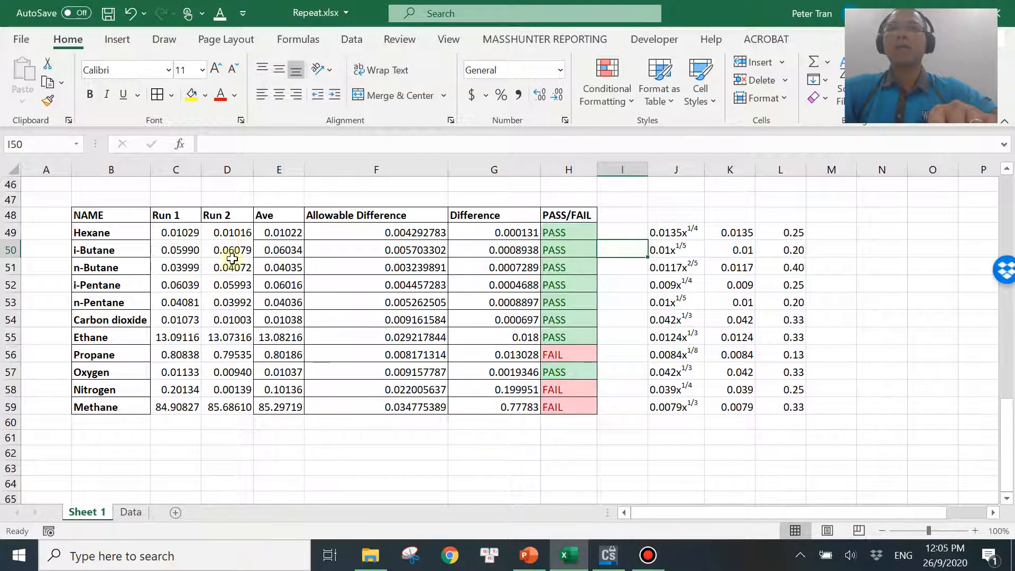
pyautogui.click(608, 556)
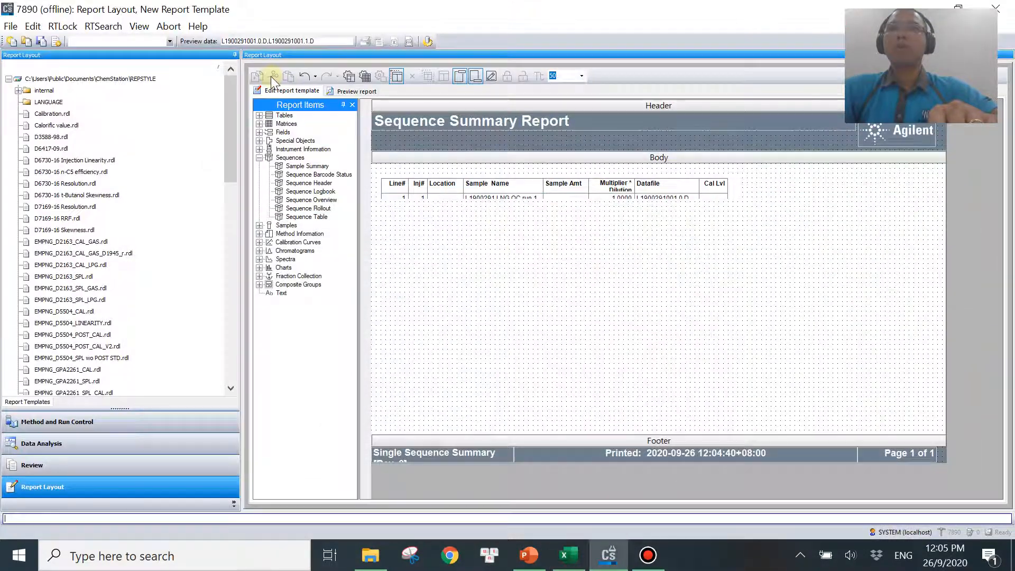
pyautogui.click(260, 115)
pyautogui.click(269, 123)
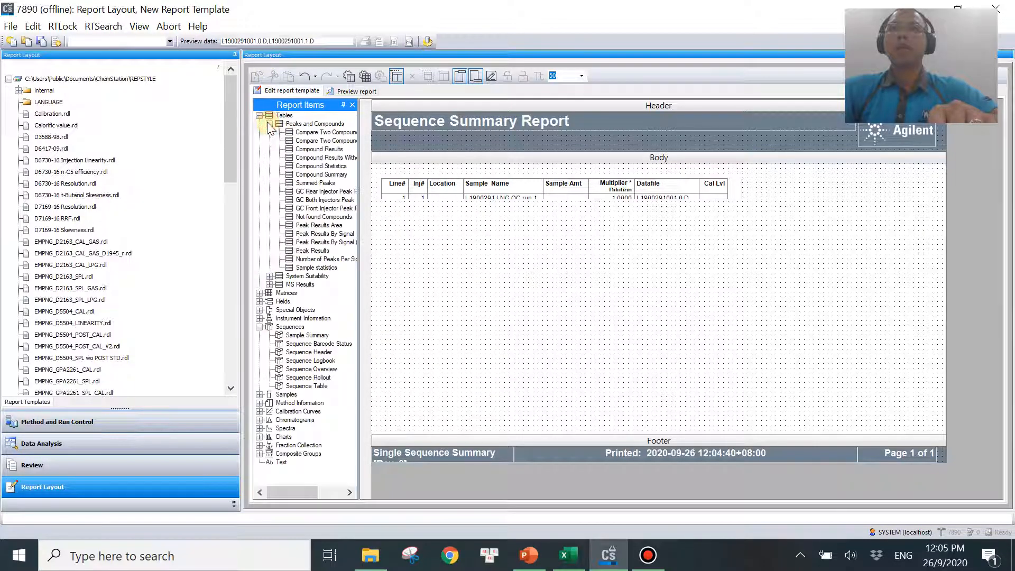
pyautogui.moveTo(317, 152); pyautogui.dragTo(391, 217)
pyautogui.click(318, 150)
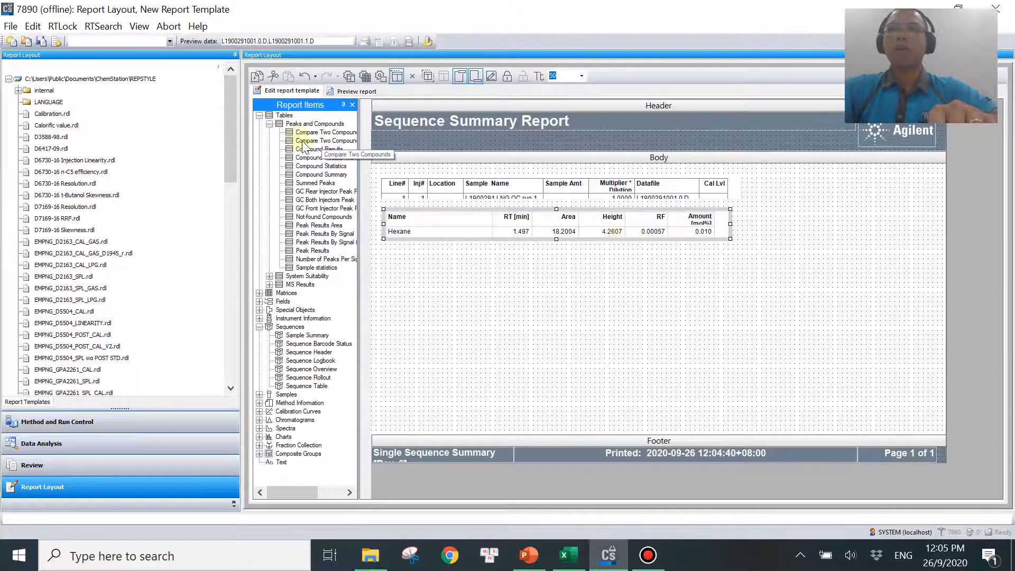
pyautogui.moveTo(317, 153); pyautogui.dragTo(486, 280)
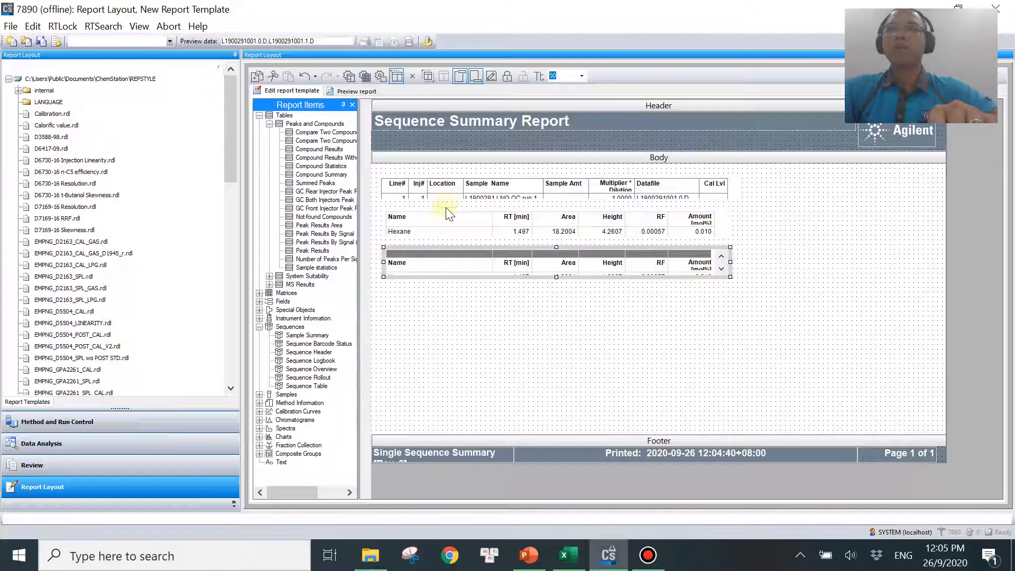
# - Filter the upper Compound Results table to rows where the sample's Acquisition Order No equals 1
pyautogui.click(474, 232)
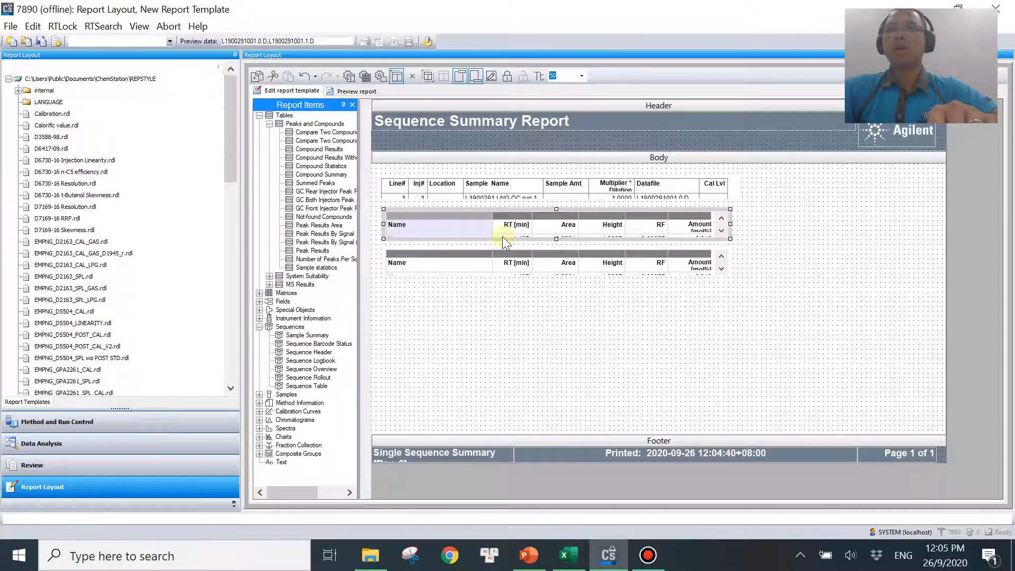
pyautogui.doubleClick(503, 238)
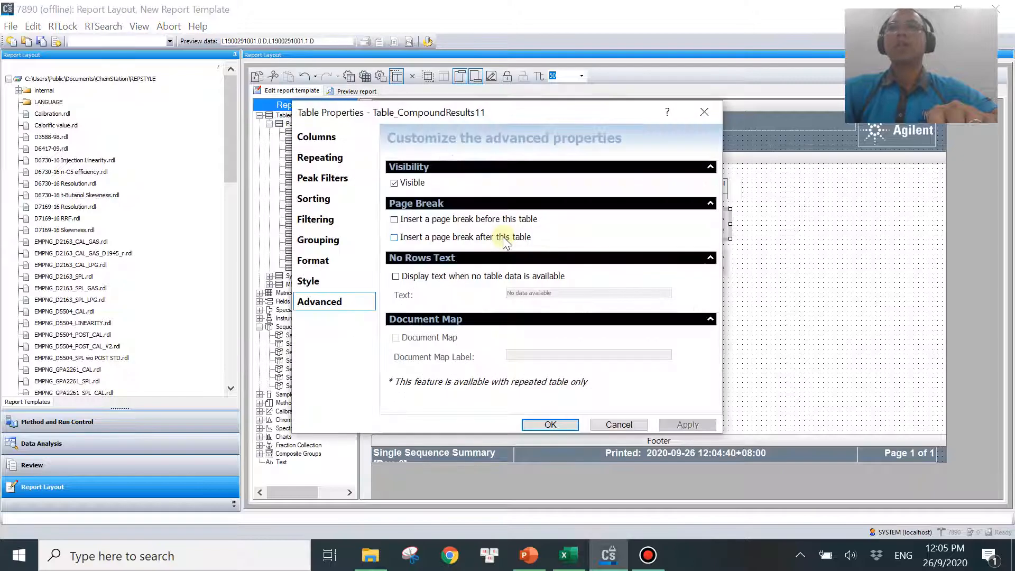
pyautogui.click(319, 219)
pyautogui.click(502, 203)
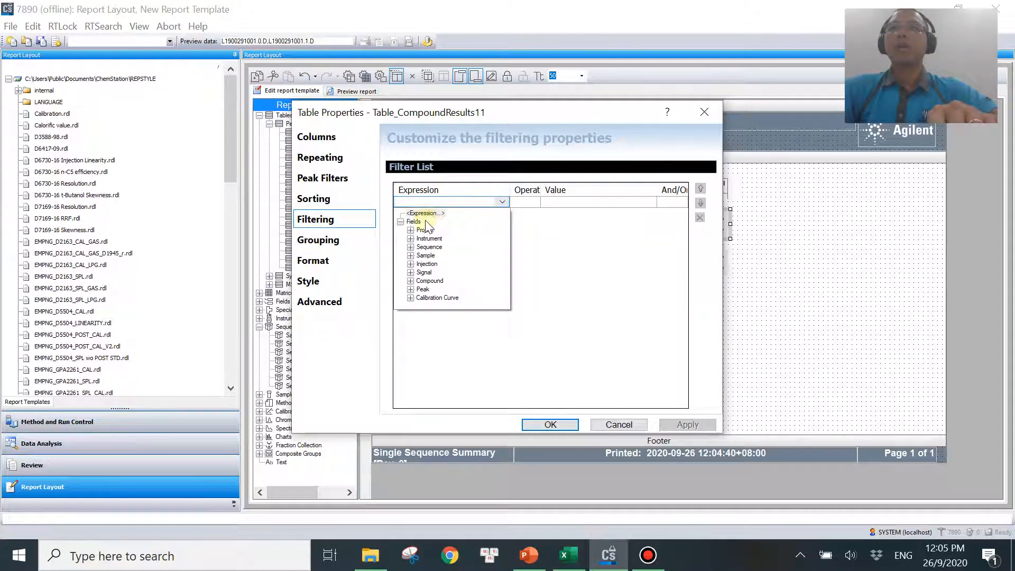
pyautogui.click(411, 255)
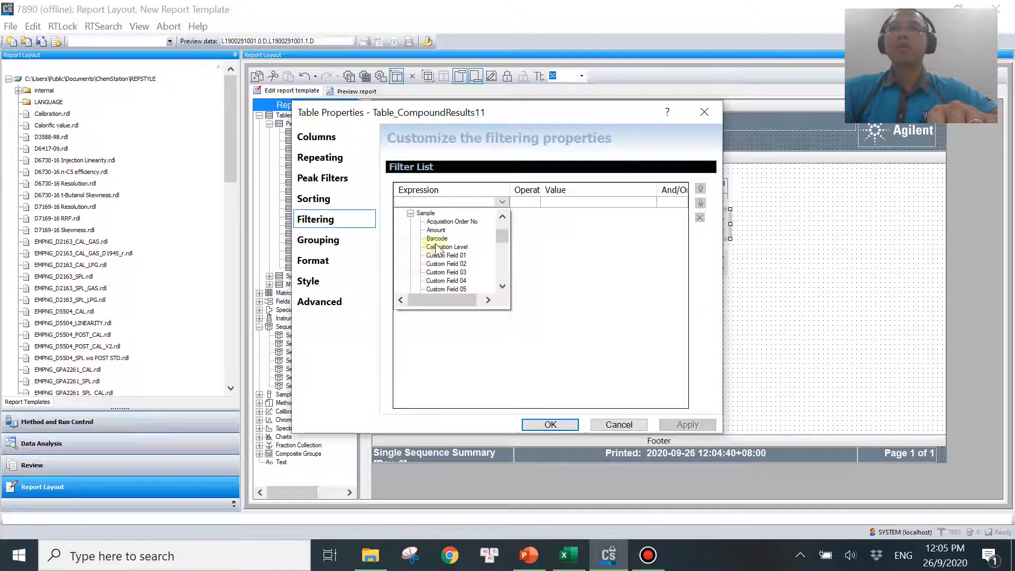
pyautogui.click(444, 221)
pyautogui.click(548, 207)
pyautogui.click(585, 203)
pyautogui.click(573, 214)
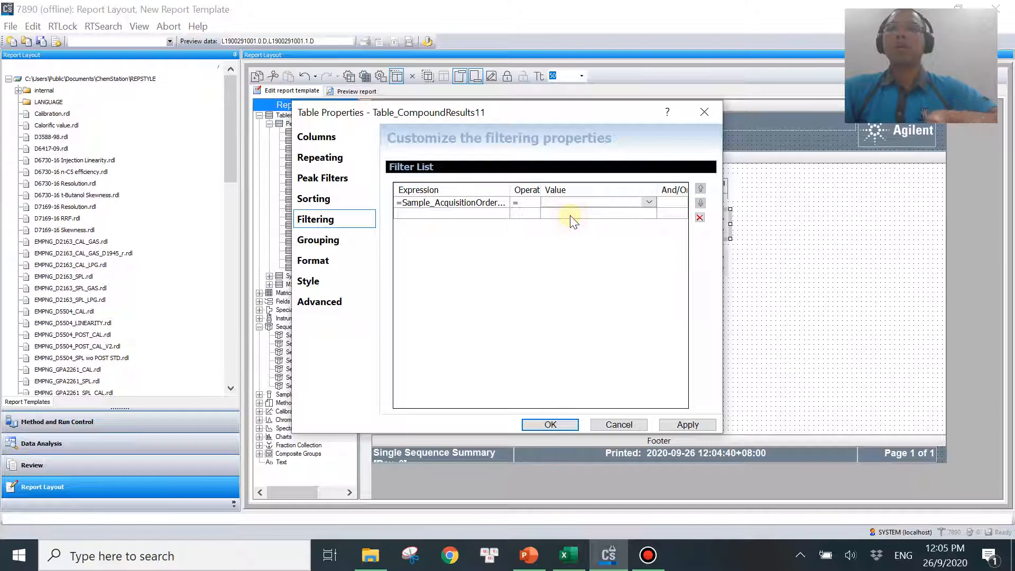
pyautogui.write('=1')
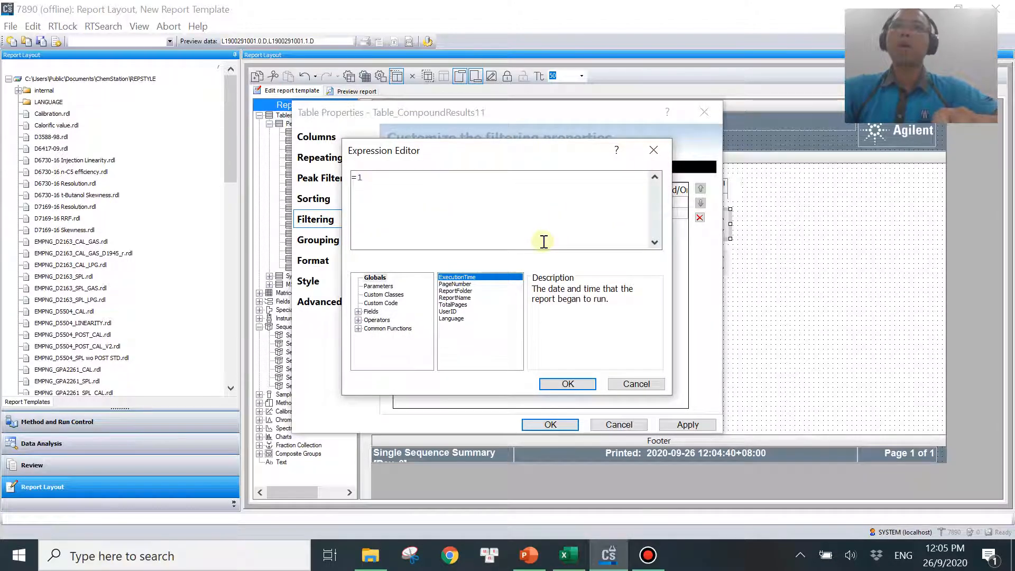
pyautogui.click(567, 385)
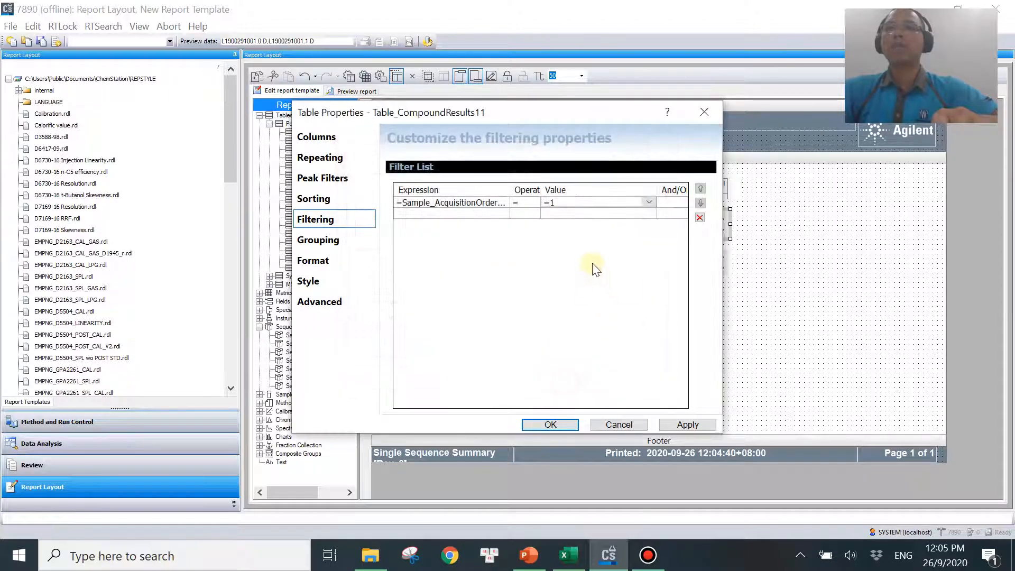
# - Remove the RT, Area, Height and RF columns from the upper Compound Results table, leaving Name and Amount
pyautogui.click(339, 137)
pyautogui.moveTo(589, 355); pyautogui.dragTo(613, 354)
pyautogui.click(611, 234)
pyautogui.click(520, 302)
pyautogui.click(624, 238)
pyautogui.click(517, 304)
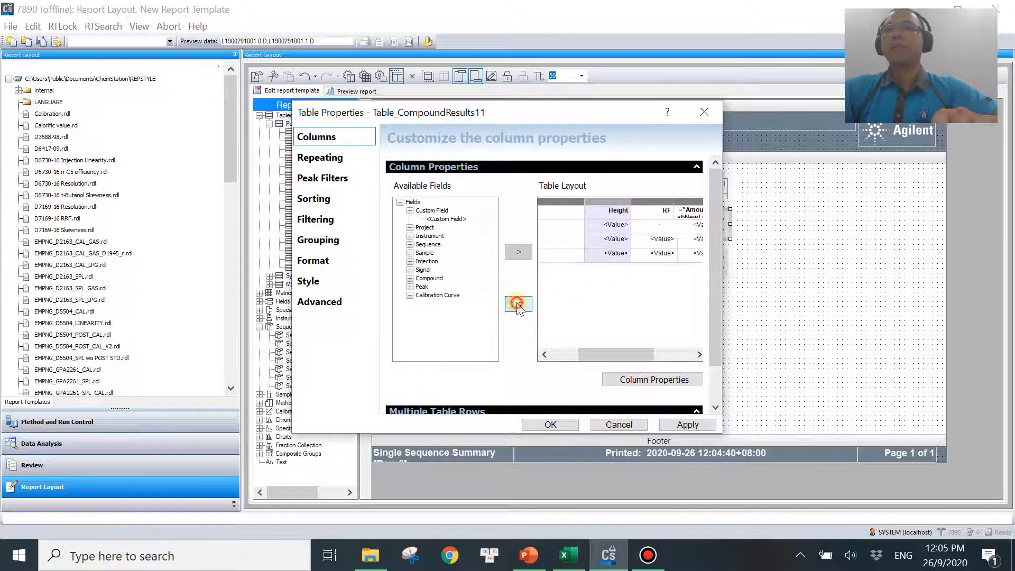
pyautogui.click(608, 253)
pyautogui.click(517, 302)
pyautogui.click(617, 256)
pyautogui.click(519, 304)
# - Replace the Amount column's header expression with the text Amount 1
pyautogui.click(658, 242)
pyautogui.click(643, 378)
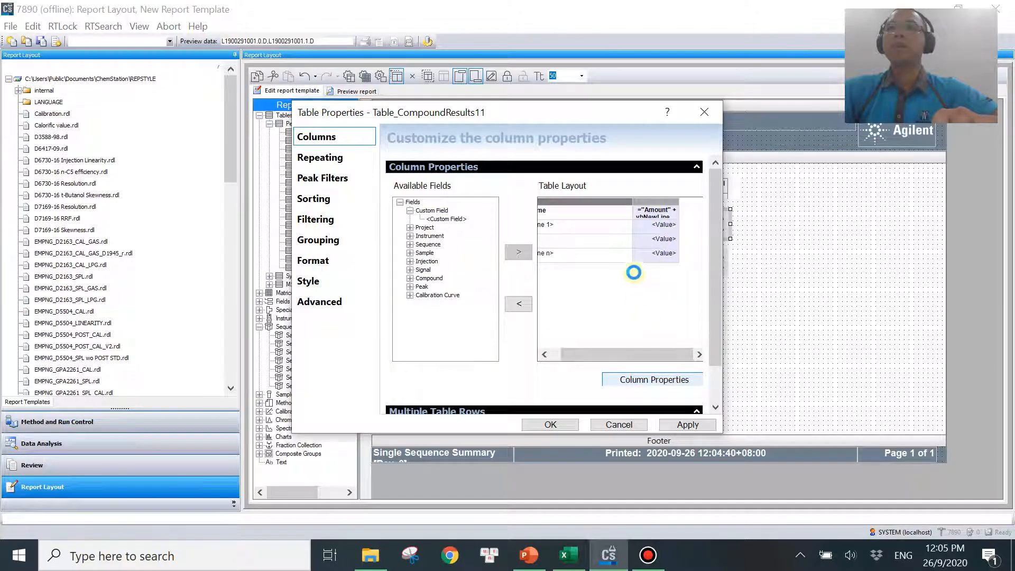
pyautogui.click(332, 142)
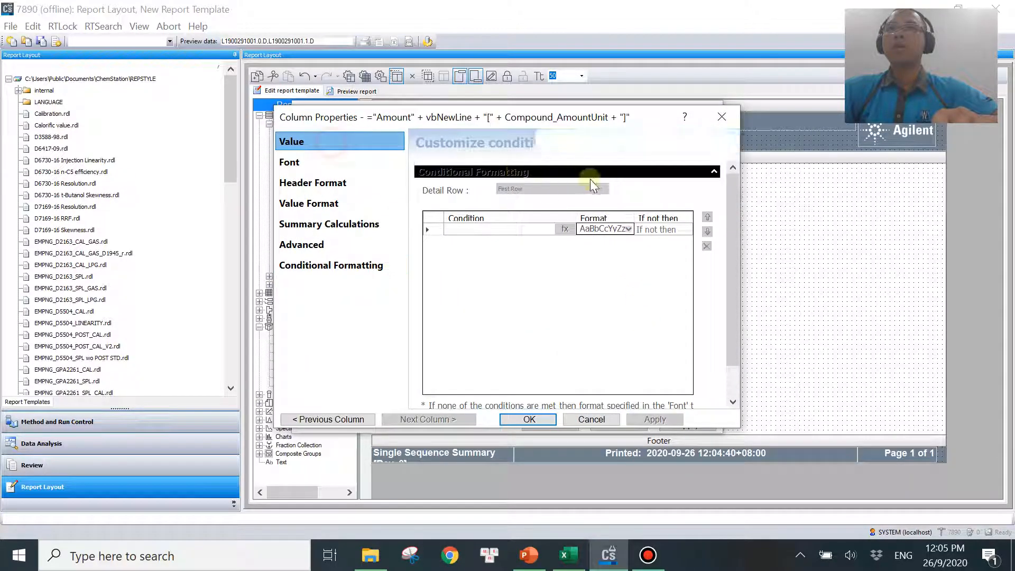
pyautogui.click(661, 195)
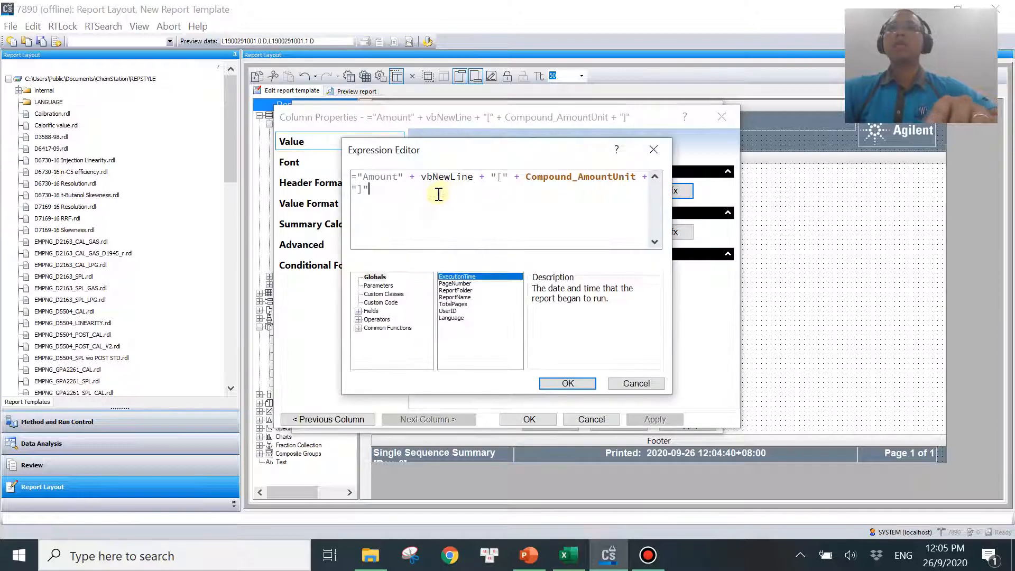
pyautogui.write('Amount 1')
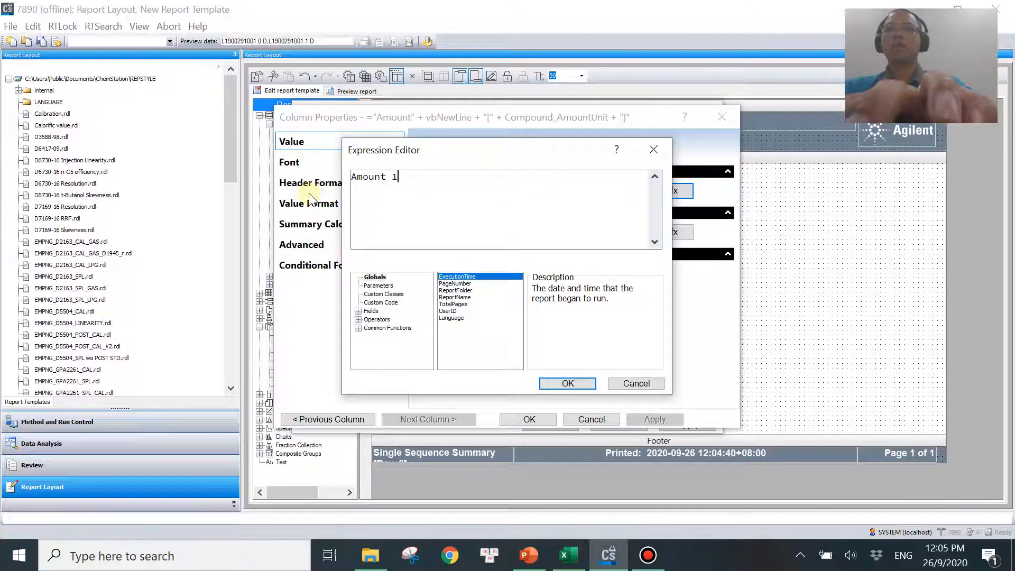
pyautogui.click(567, 383)
# - Set up a calculation variable named amount1 from the Amount 1 column's Compound_Amount value expression
pyautogui.click(668, 235)
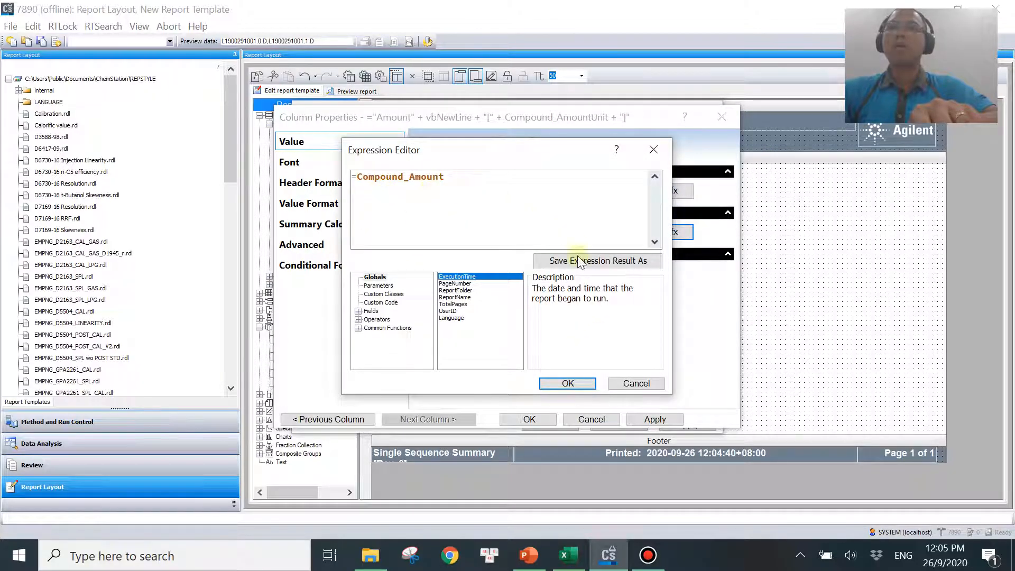
pyautogui.click(579, 261)
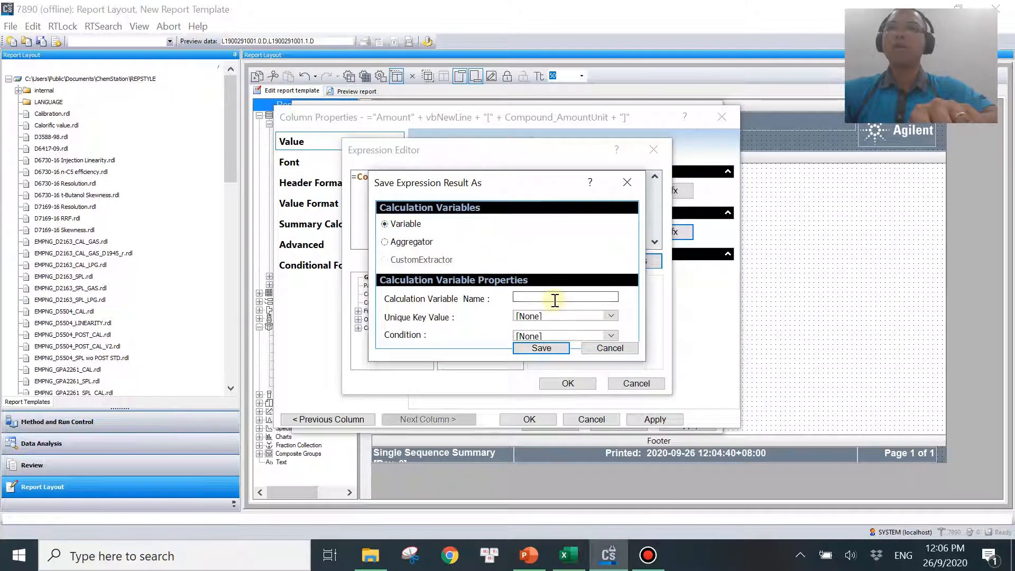
pyautogui.write('amoou')
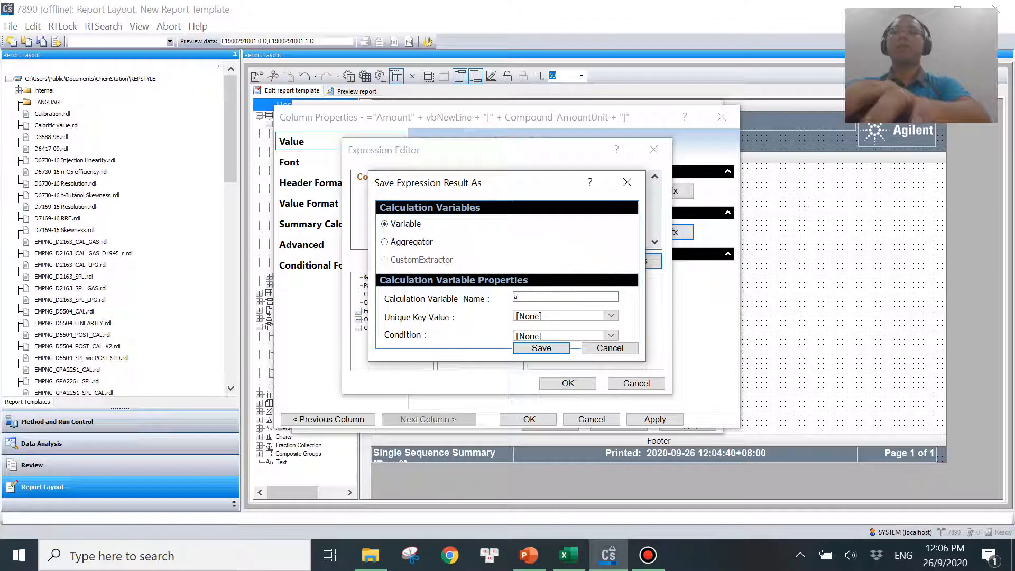
pyautogui.press('BackSpace')
pyautogui.press('BackSpace')
pyautogui.write('unt1')
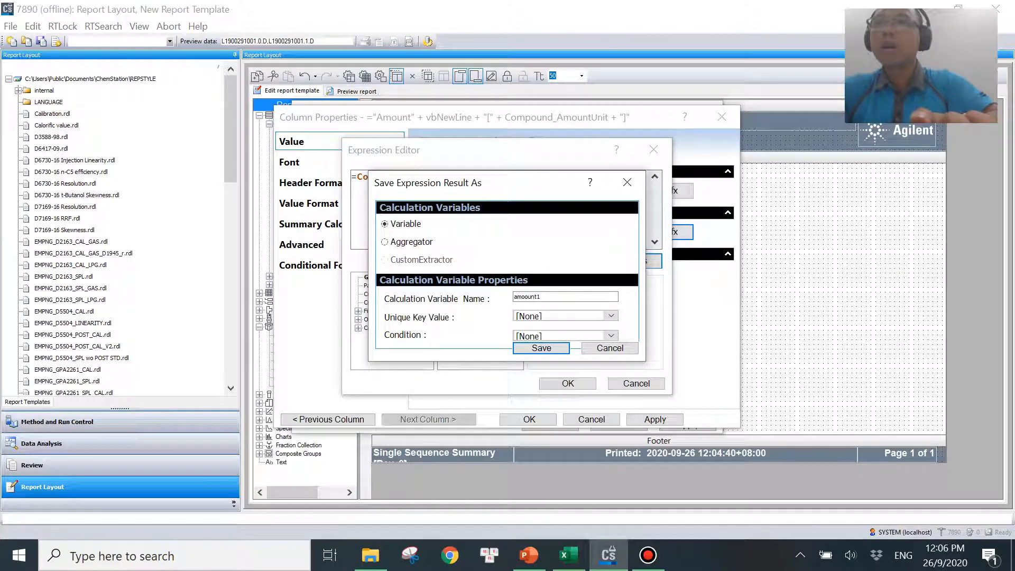
pyautogui.press('BackSpace')
pyautogui.write('u')
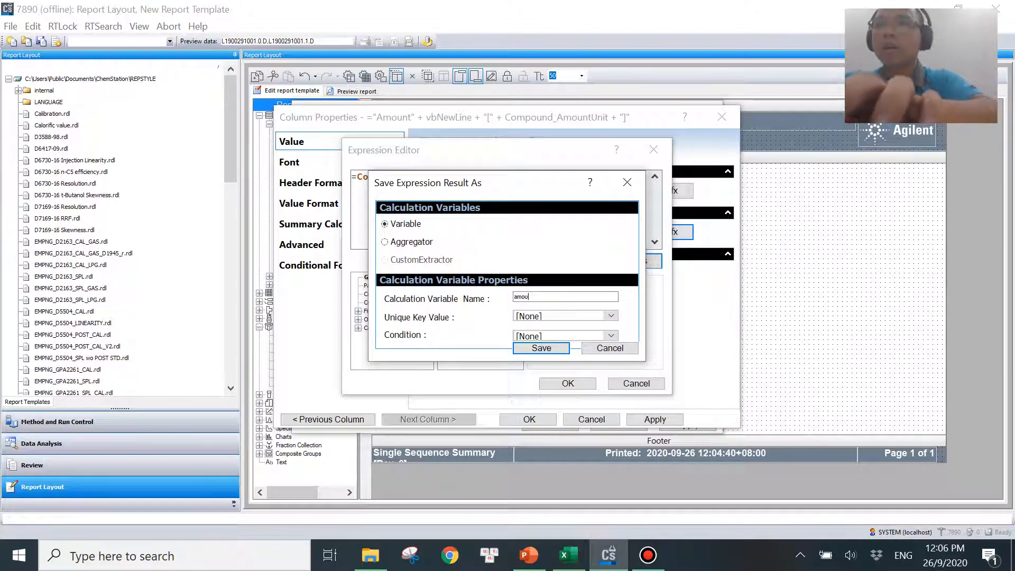
pyautogui.write('nt1')
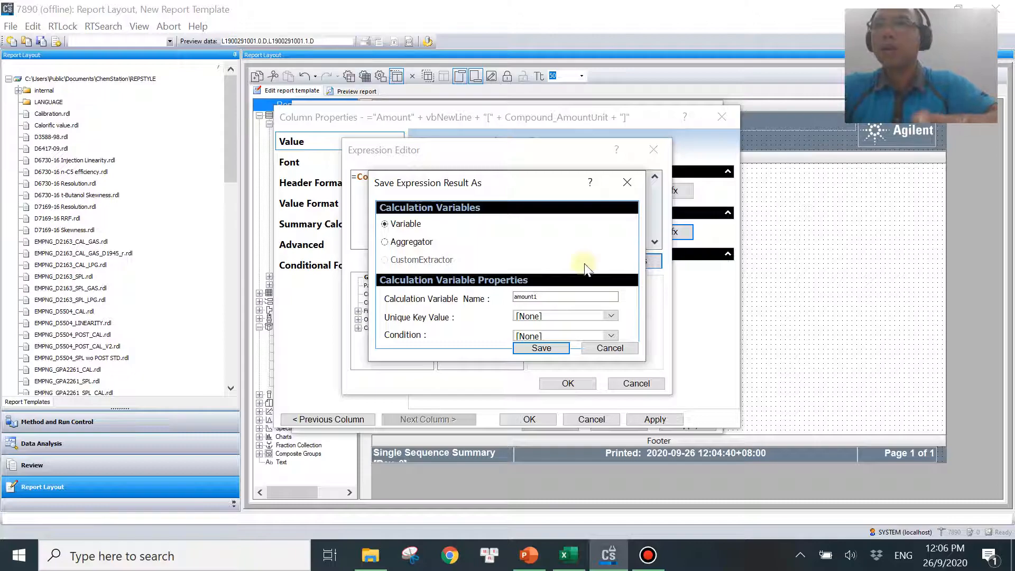
# - Use the compound's Name as the unique key for amount1, save the variable and accept the upper table's properties
pyautogui.click(548, 317)
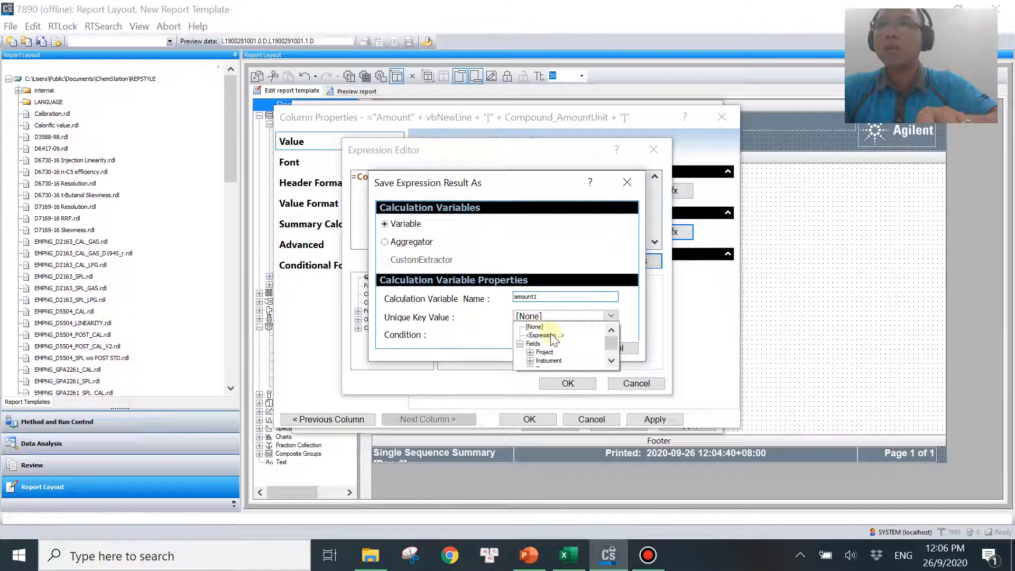
pyautogui.moveTo(614, 341); pyautogui.dragTo(613, 352)
pyautogui.doubleClick(551, 346)
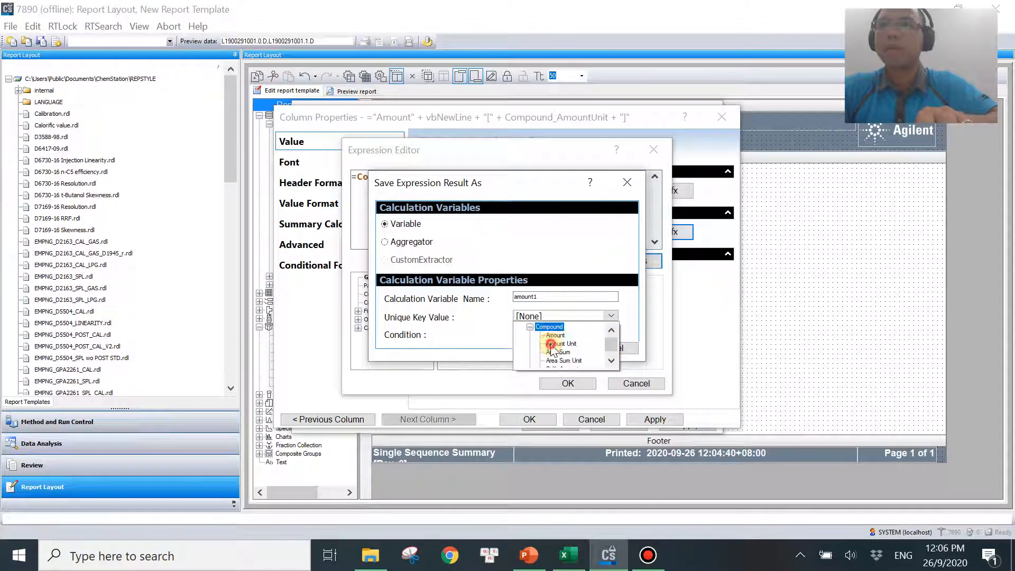
pyautogui.scroll(-5, 581, 349)
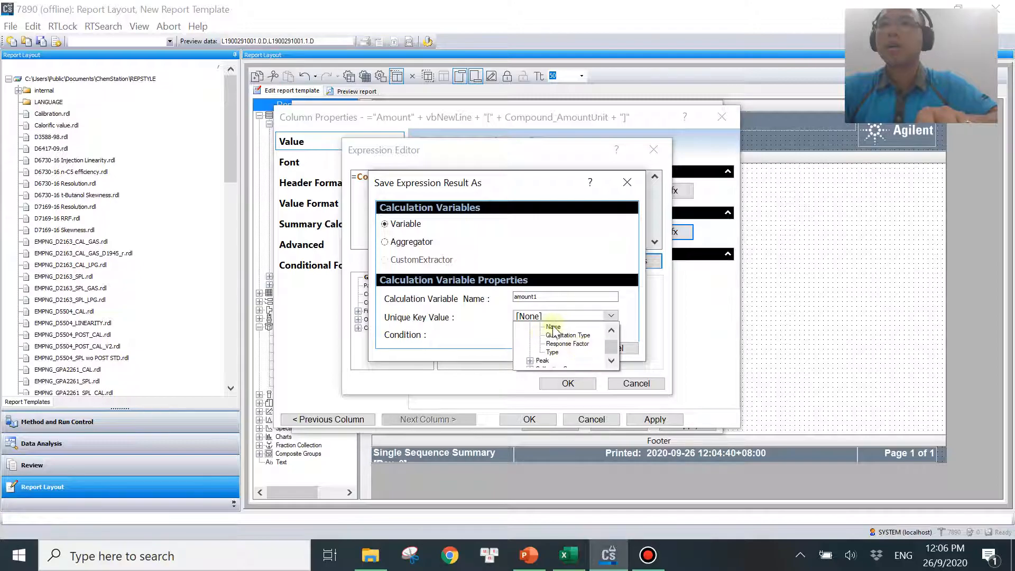
pyautogui.click(553, 327)
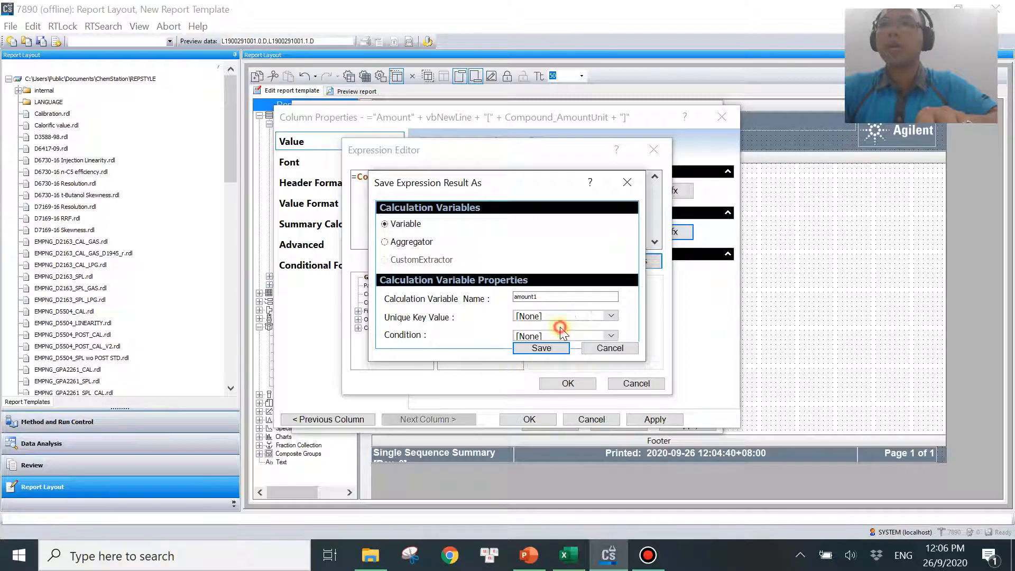
pyautogui.click(540, 349)
pyautogui.click(569, 383)
pyautogui.click(547, 419)
pyautogui.click(553, 422)
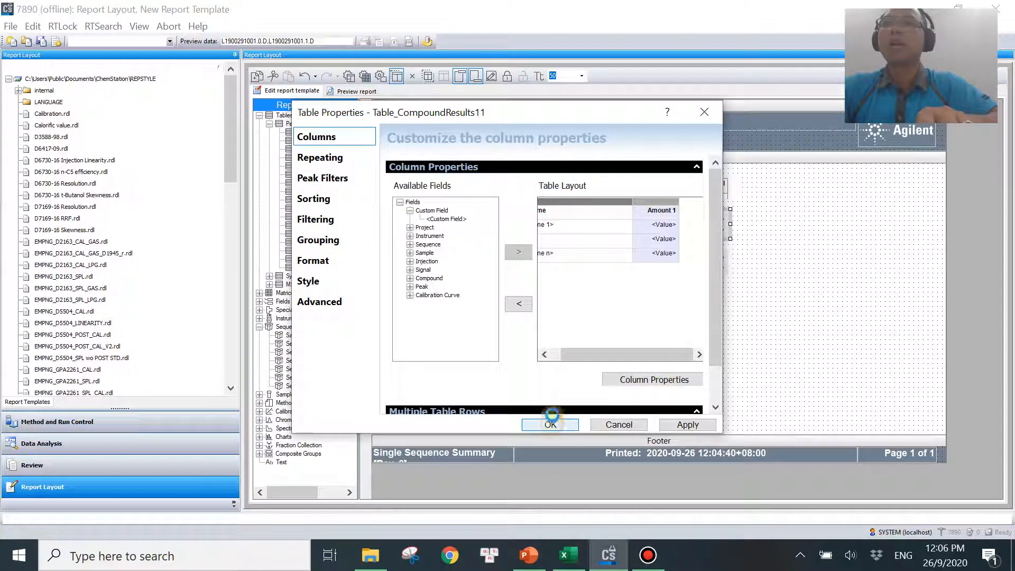
# - Filter the lower Compound Results table to rows where the sample's Acquisition Order No equals 2
pyautogui.click(526, 274)
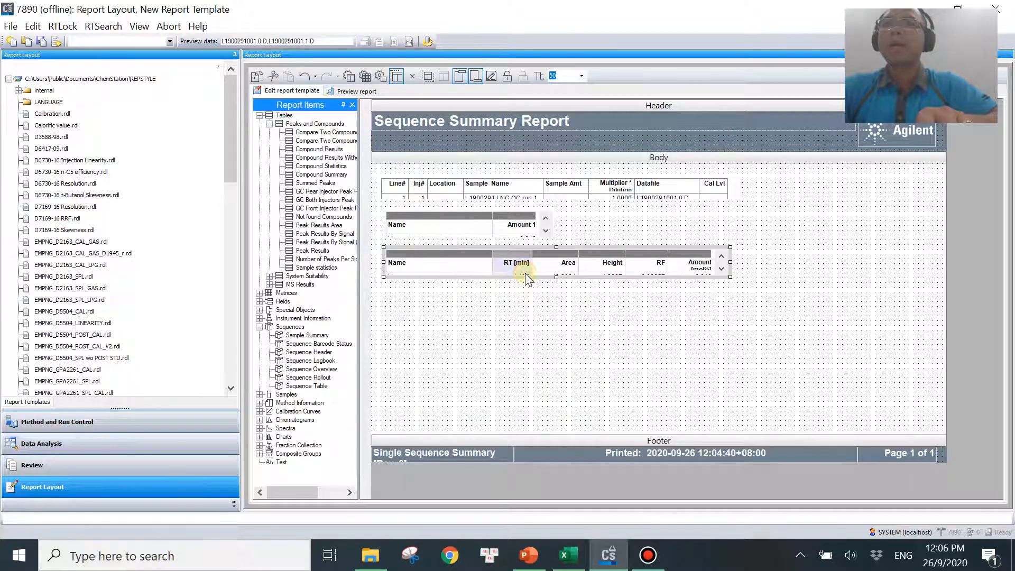
pyautogui.rightClick(526, 274)
pyautogui.click(563, 467)
pyautogui.click(318, 219)
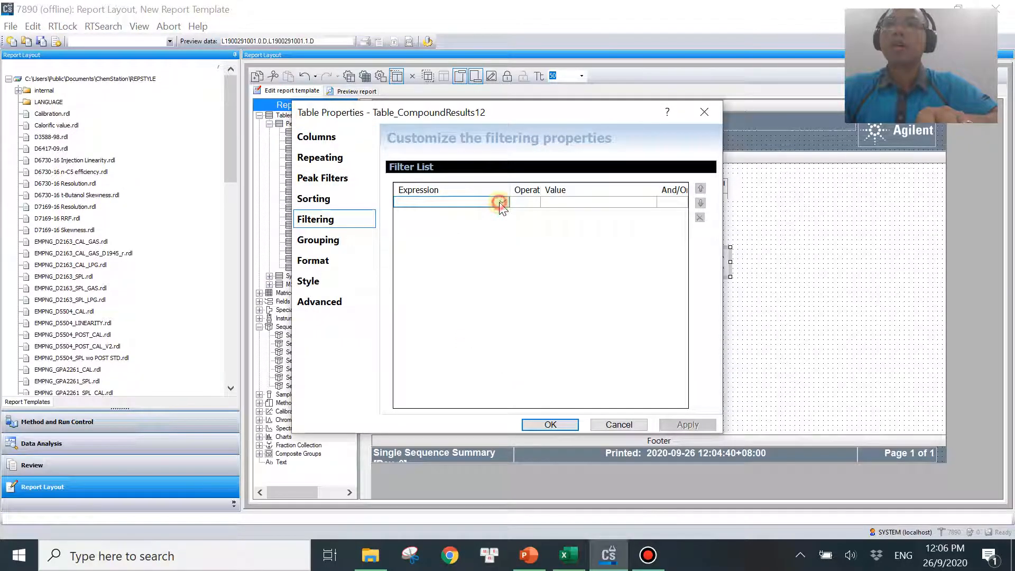
pyautogui.click(500, 202)
pyautogui.click(410, 256)
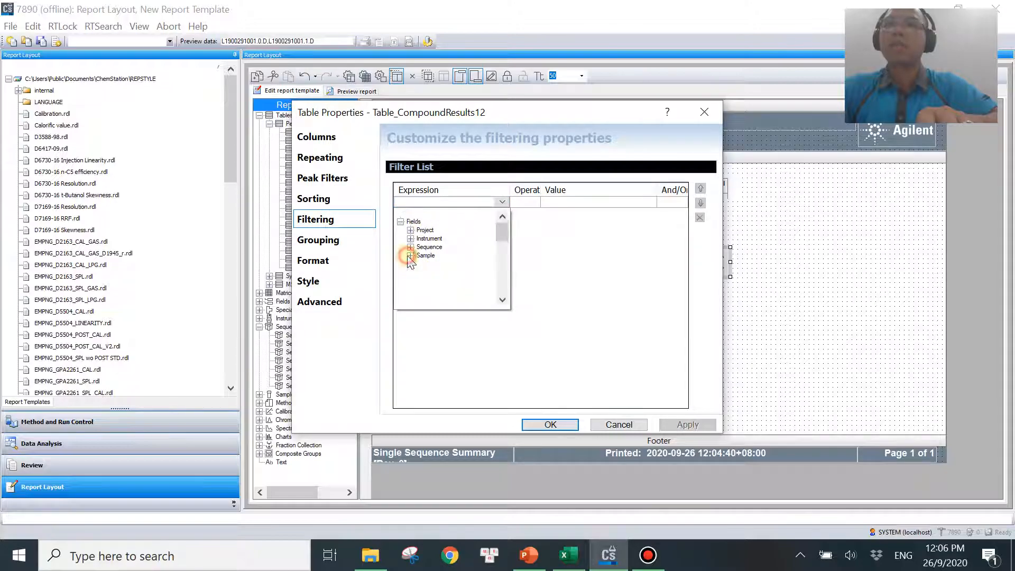
pyautogui.click(448, 222)
pyautogui.click(561, 203)
pyautogui.click(562, 204)
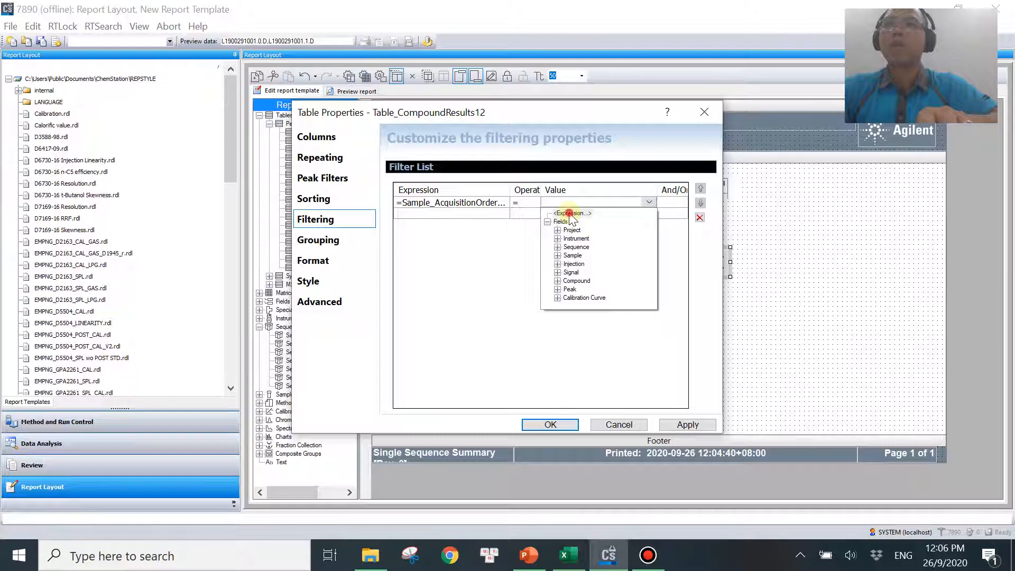
pyautogui.click(569, 214)
pyautogui.write('2')
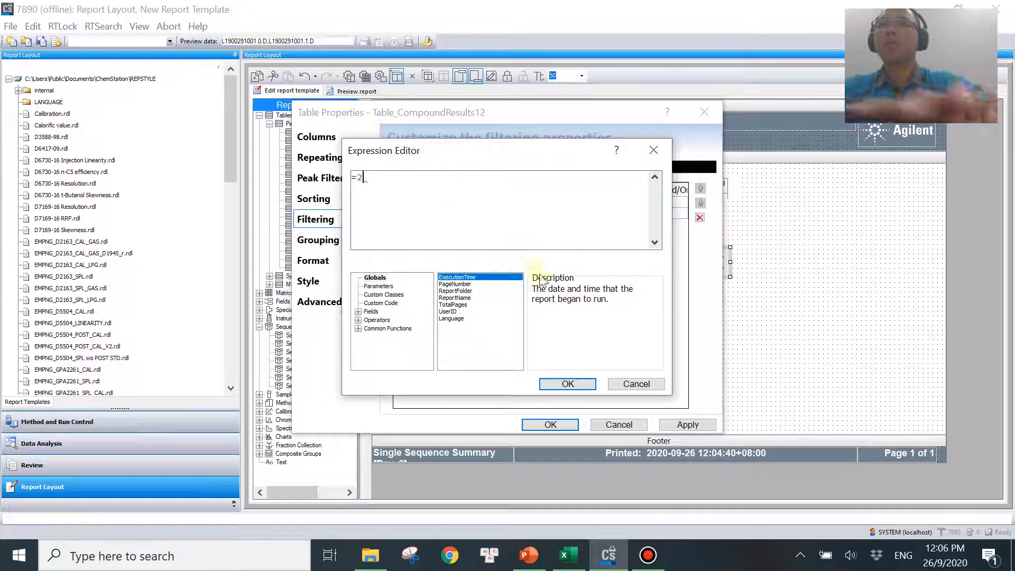
pyautogui.click(567, 384)
# - Remove the RT, Area, Height and RF columns from the lower Compound Results table, leaving Name and Amount
pyautogui.click(317, 137)
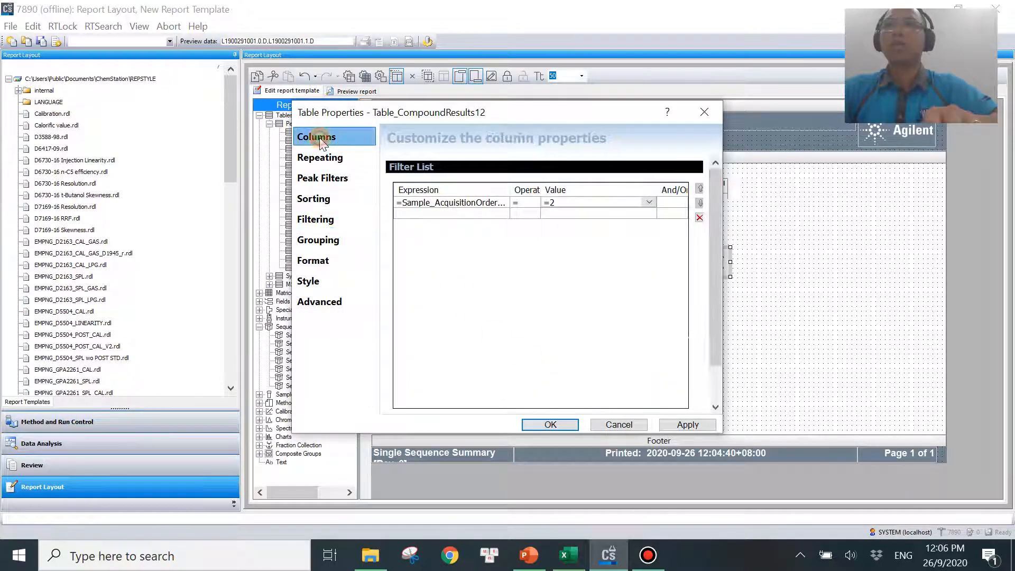
pyautogui.moveTo(582, 354); pyautogui.dragTo(609, 354)
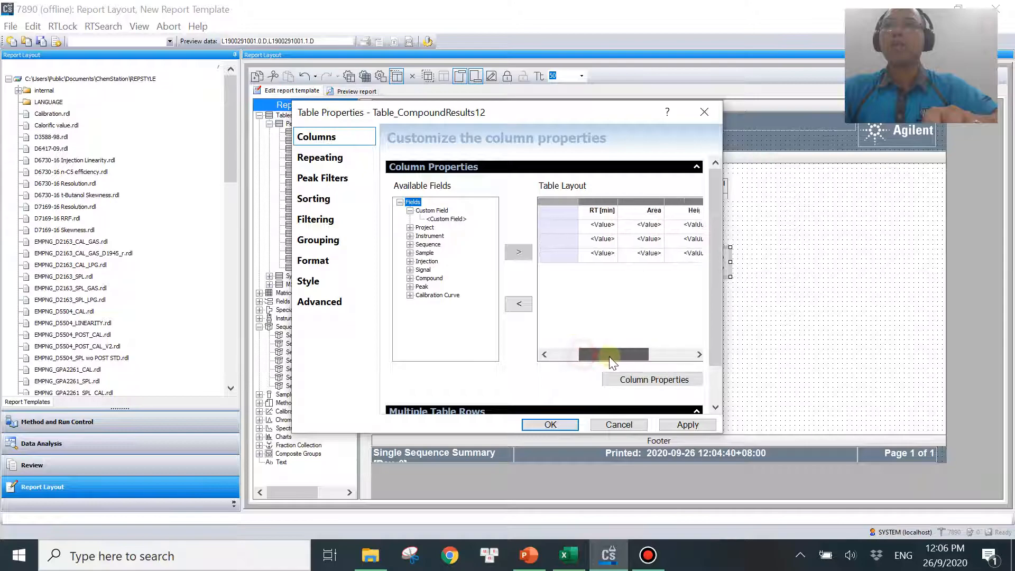
pyautogui.click(599, 225)
pyautogui.click(519, 303)
pyautogui.click(607, 227)
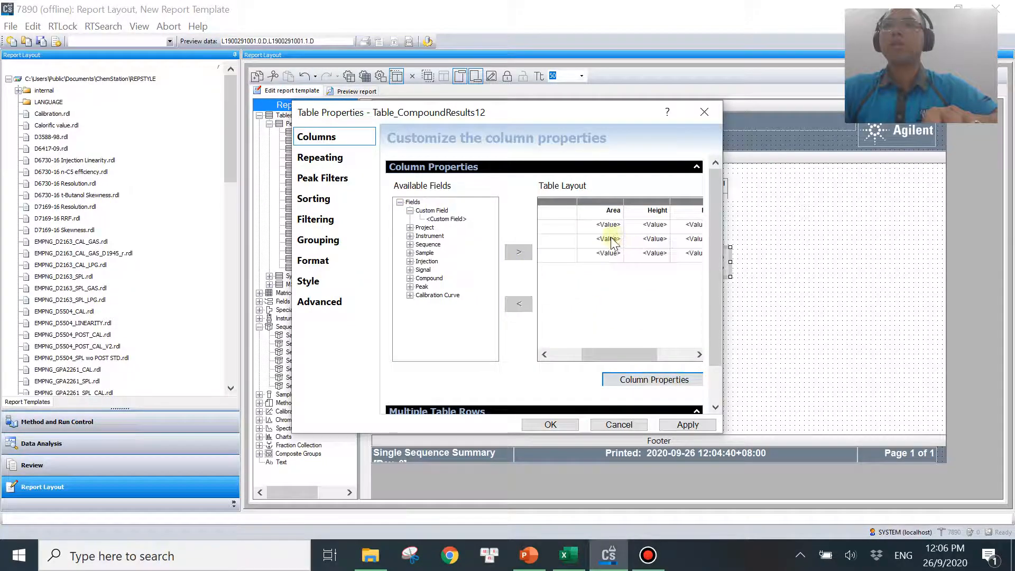
pyautogui.click(518, 304)
pyautogui.click(518, 303)
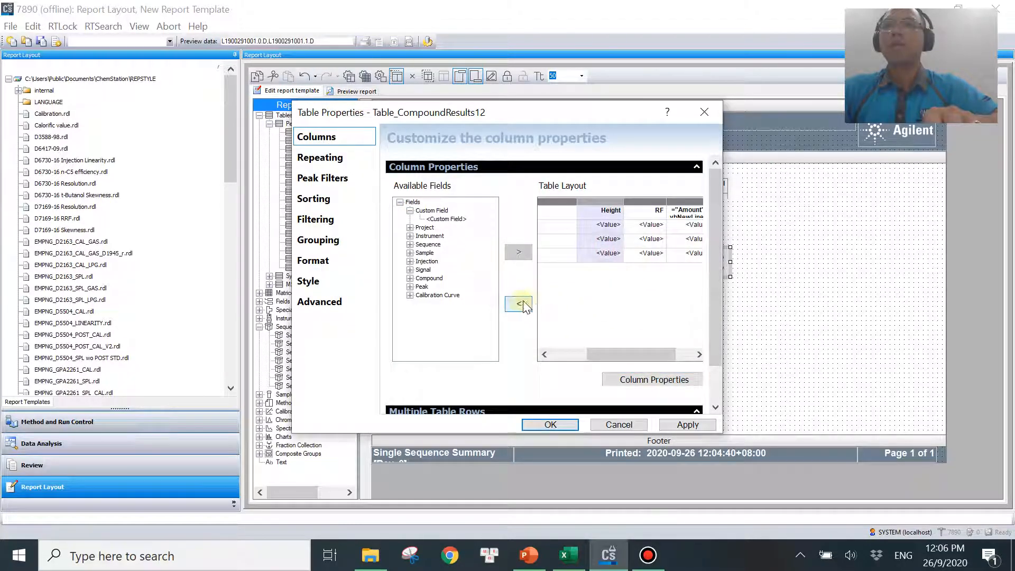
pyautogui.click(611, 241)
pyautogui.click(517, 305)
# - Replace the header expression of the lower table's Amount column with the text Amount 2
pyautogui.click(659, 248)
pyautogui.click(651, 379)
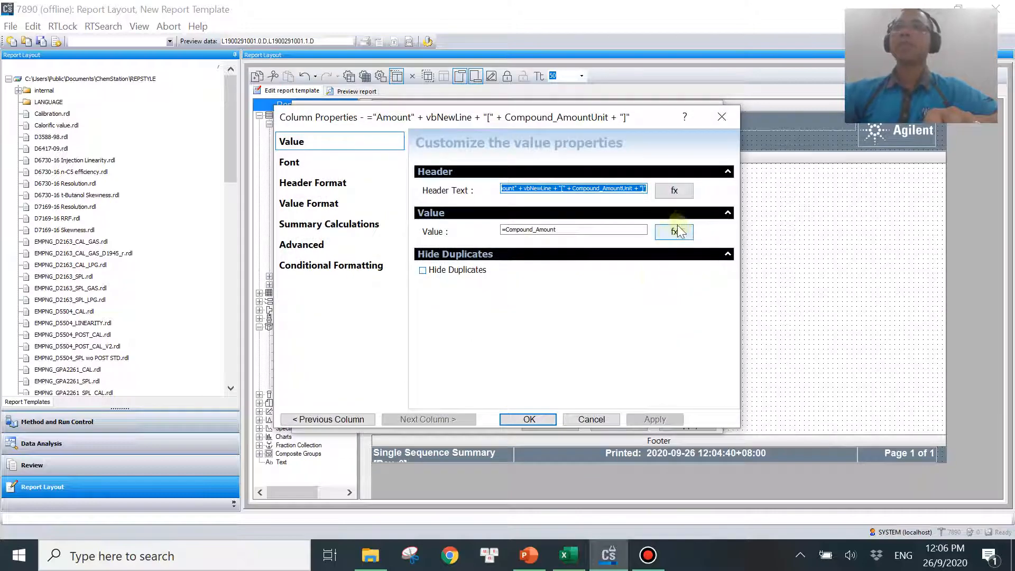
pyautogui.click(664, 192)
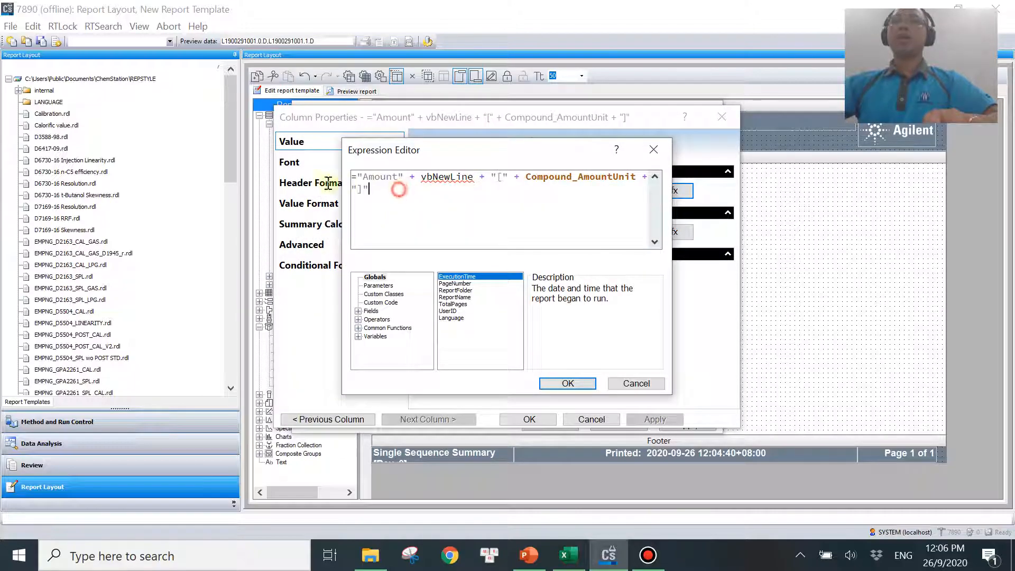
pyautogui.moveTo(399, 191); pyautogui.dragTo(350, 178)
pyautogui.write('Amount 2')
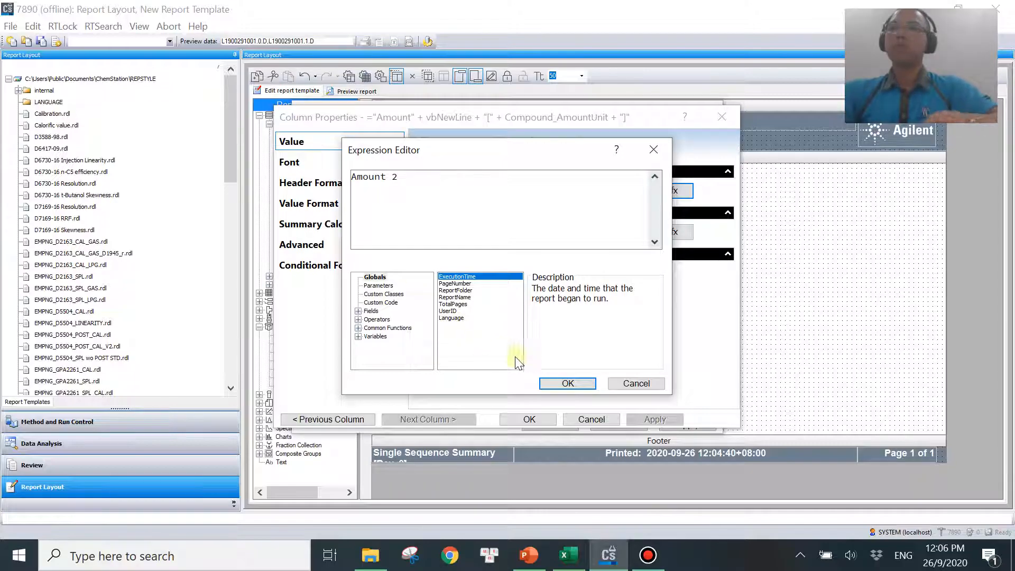
pyautogui.click(568, 383)
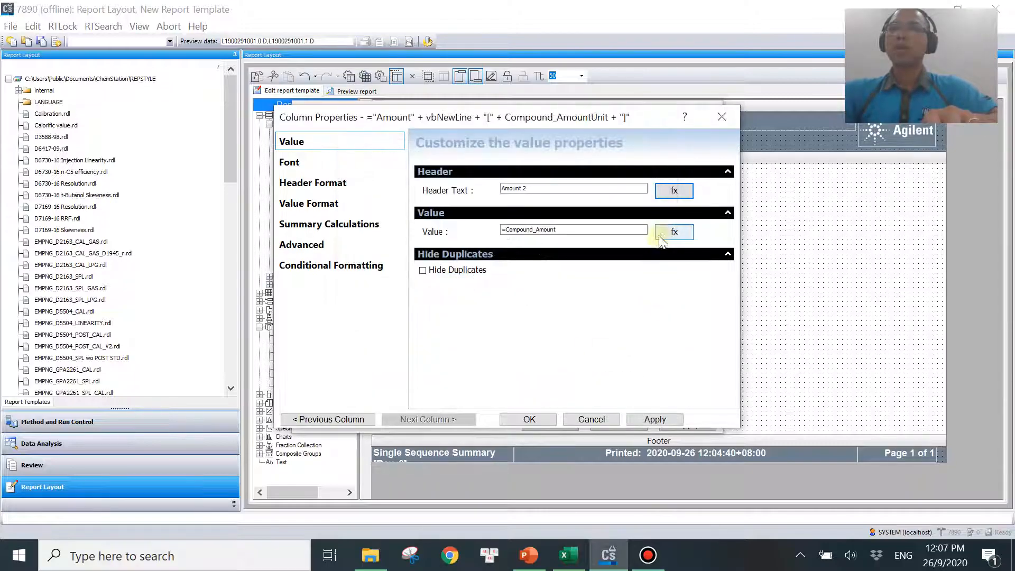
# - Set up a calculation variable named amount2 from the Amount 2 column's Compound_Amount value expression
pyautogui.click(674, 232)
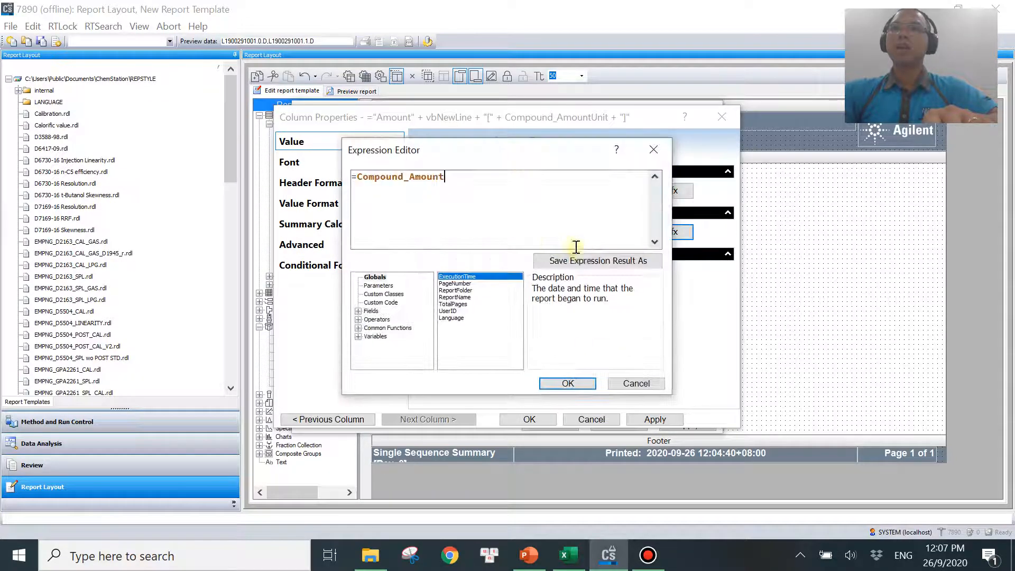
pyautogui.click(593, 263)
pyautogui.click(553, 296)
pyautogui.write('amount2')
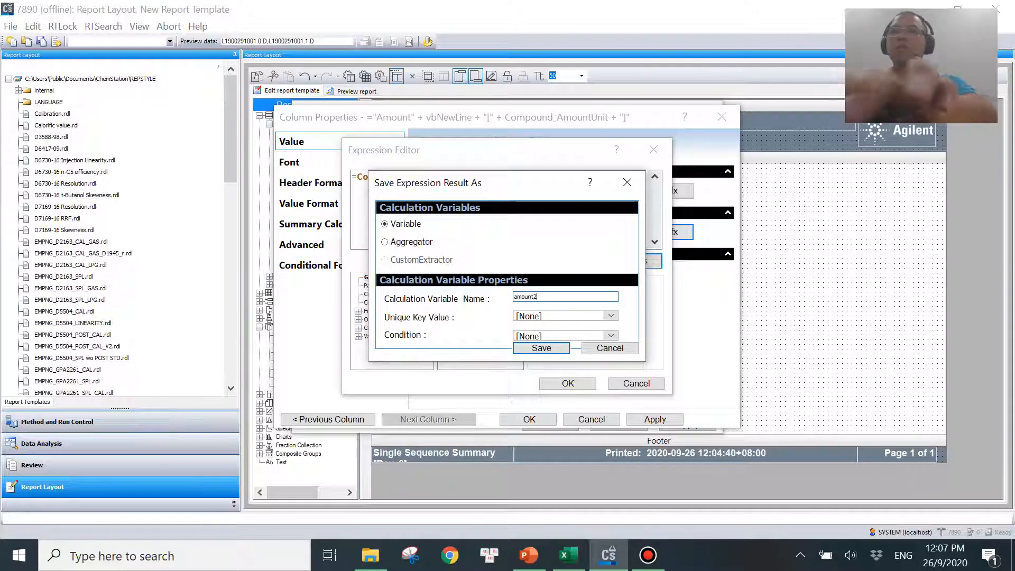
# - Use the compound's Name as the unique key for amount2, save the variable and accept the lower table's properties
pyautogui.click(562, 317)
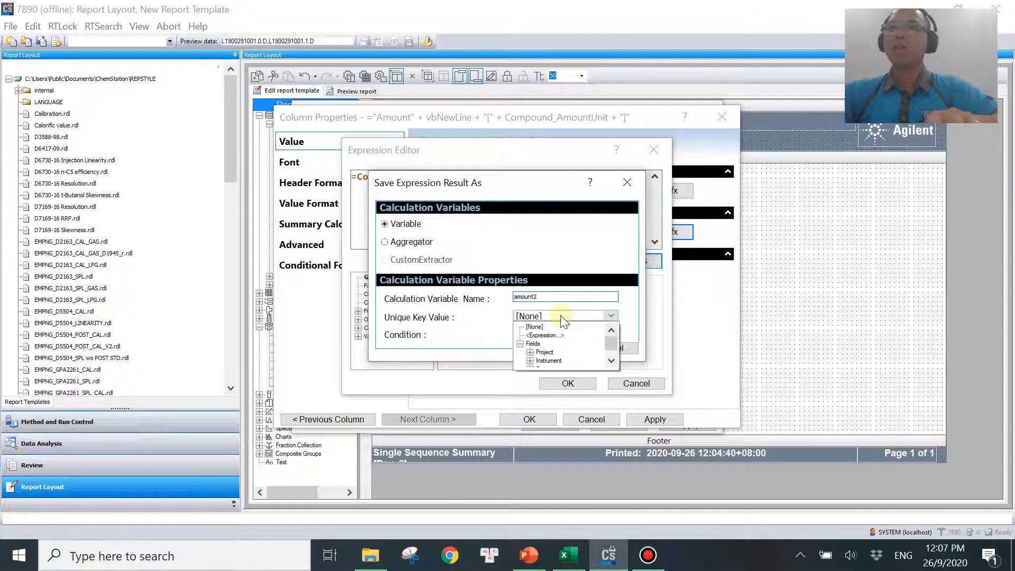
pyautogui.scroll(-2, 558, 357)
pyautogui.doubleClick(550, 345)
pyautogui.scroll(-1, 571, 350)
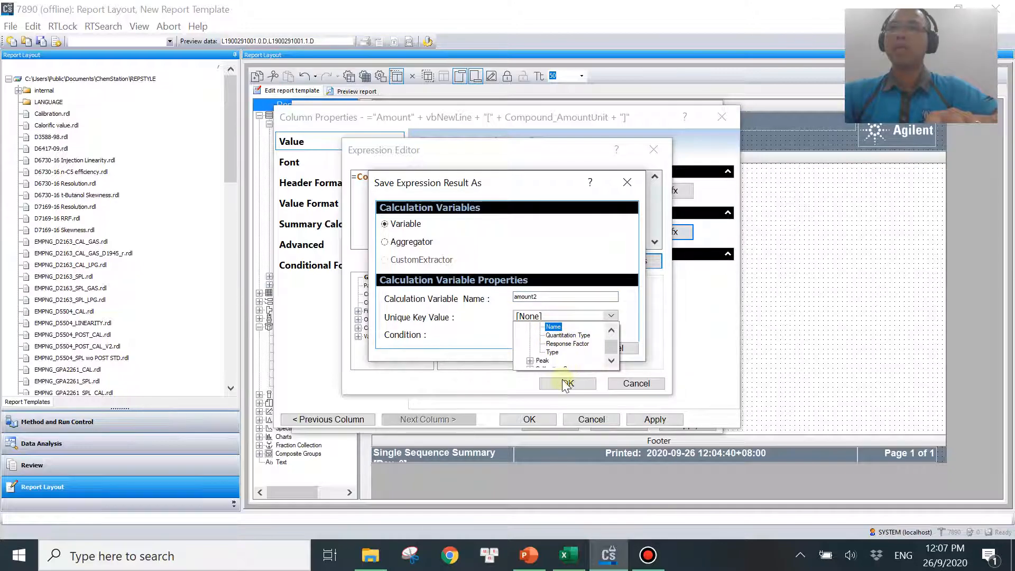
pyautogui.click(554, 328)
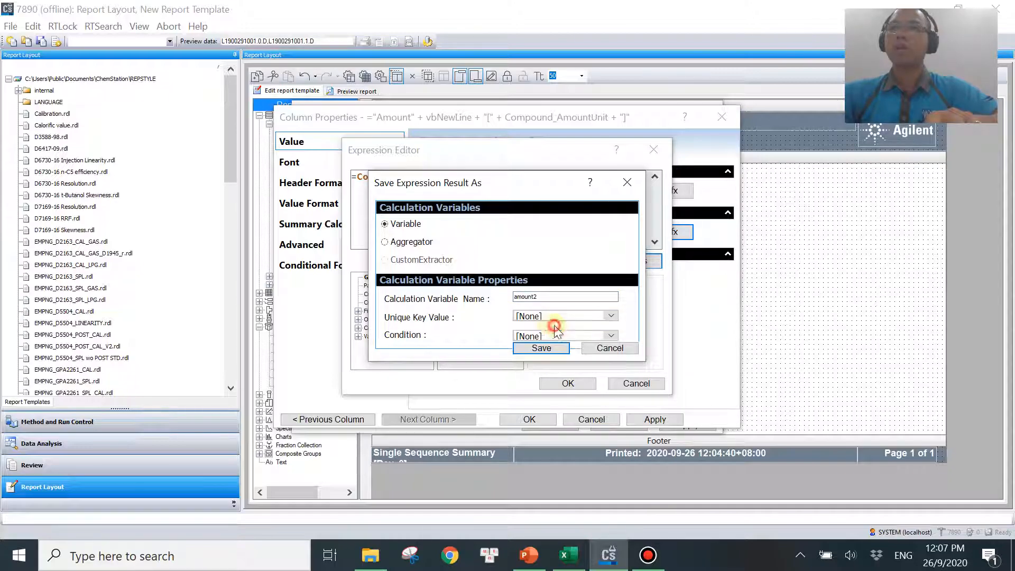
pyautogui.click(555, 349)
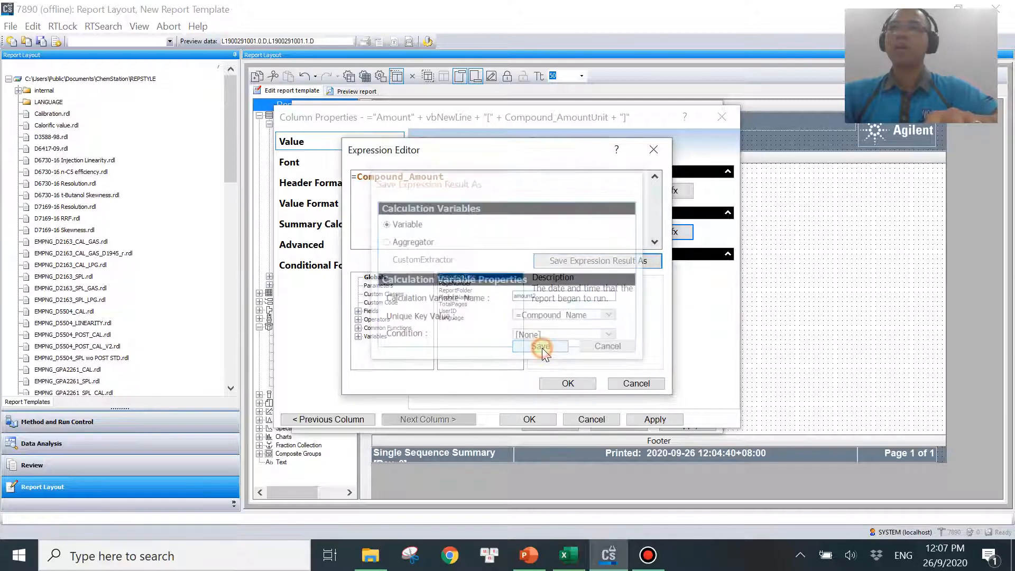
pyautogui.click(568, 383)
pyautogui.click(537, 423)
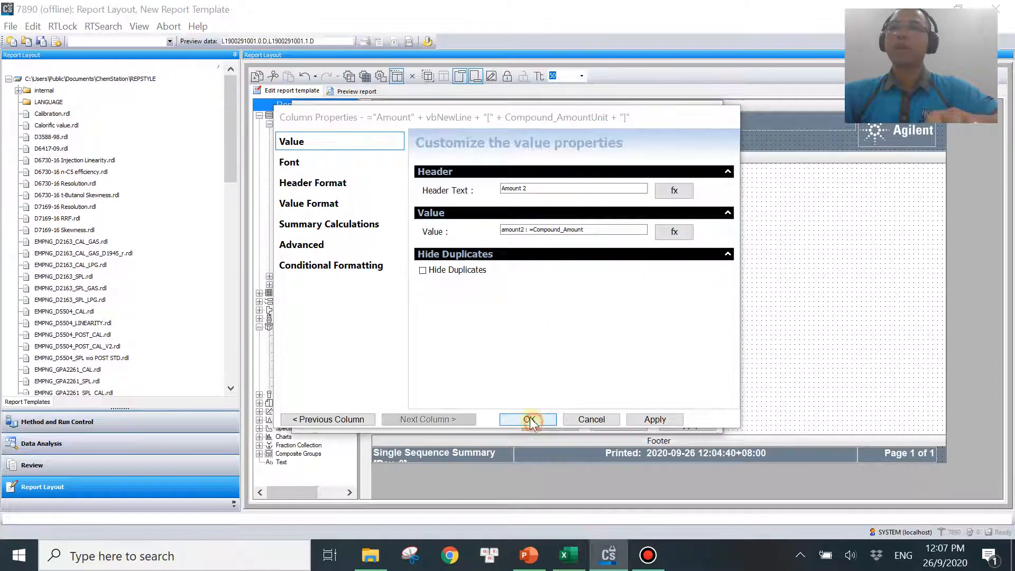
pyautogui.press('Return')
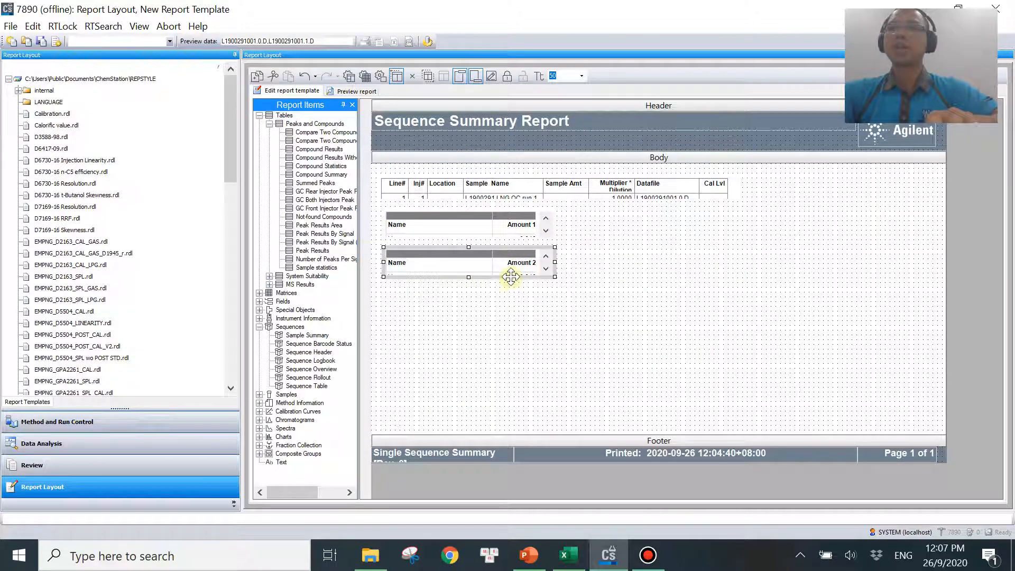
# - Insert a third Compound Results table below the Amount 2 table, and switch to the Repeat.xlsx workbook in Excel
pyautogui.click(511, 297)
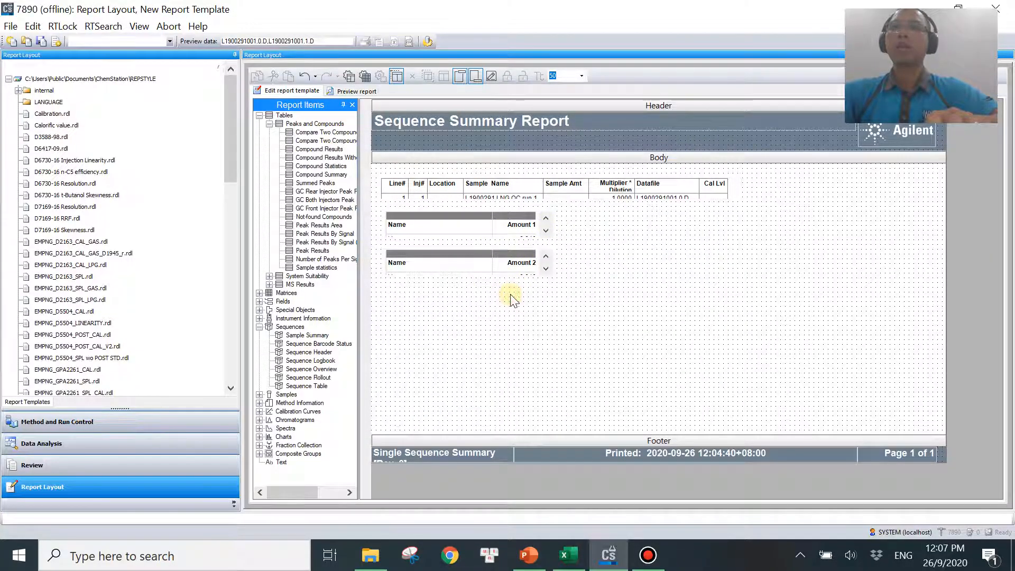
pyautogui.moveTo(311, 150); pyautogui.dragTo(383, 302)
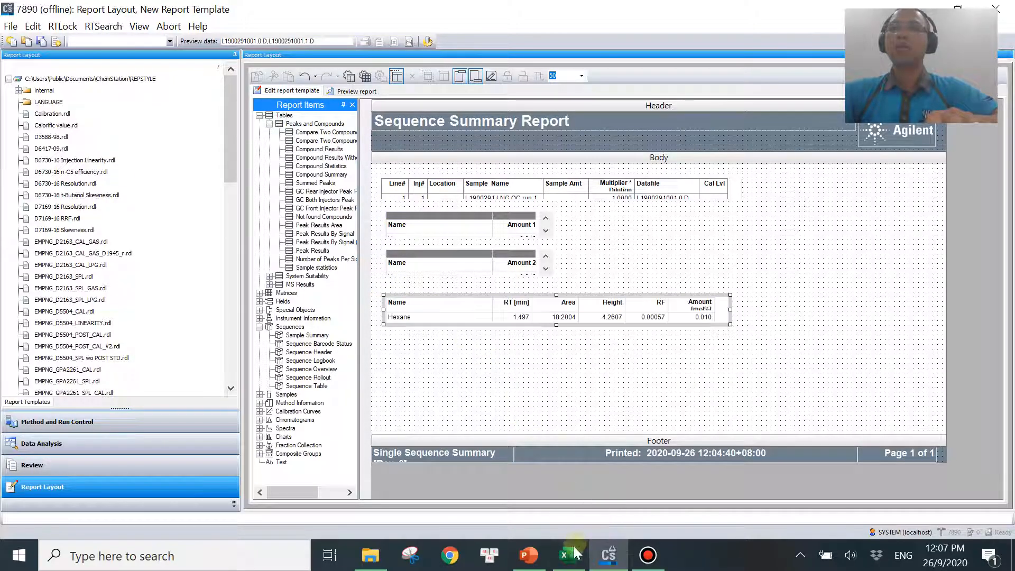
pyautogui.click(569, 555)
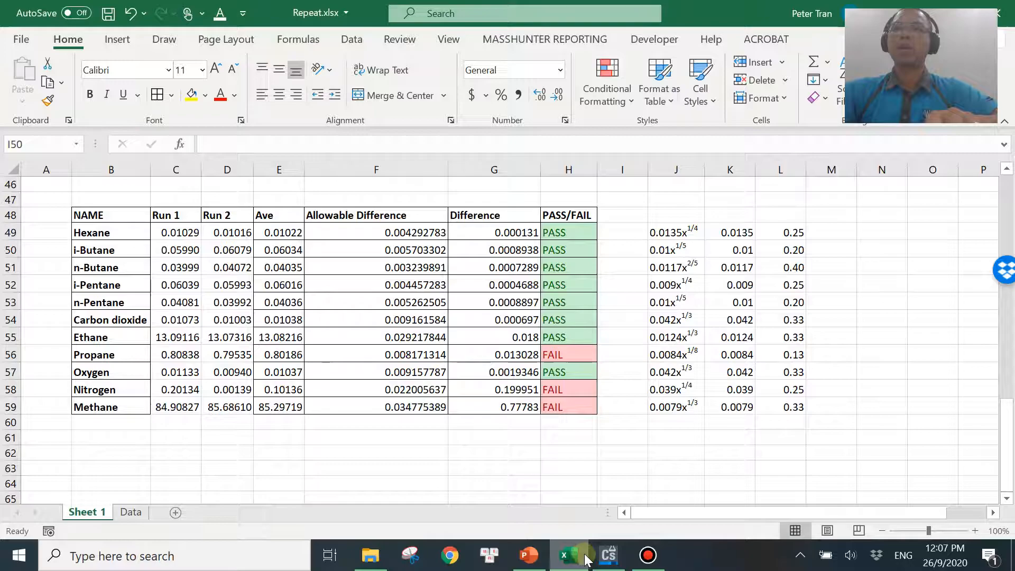
# - Switch to ChemStation and start a filter on the third Compound Results table using the Sample_AcquisitionOrderNo expression
pyautogui.click(609, 555)
pyautogui.rightClick(513, 321)
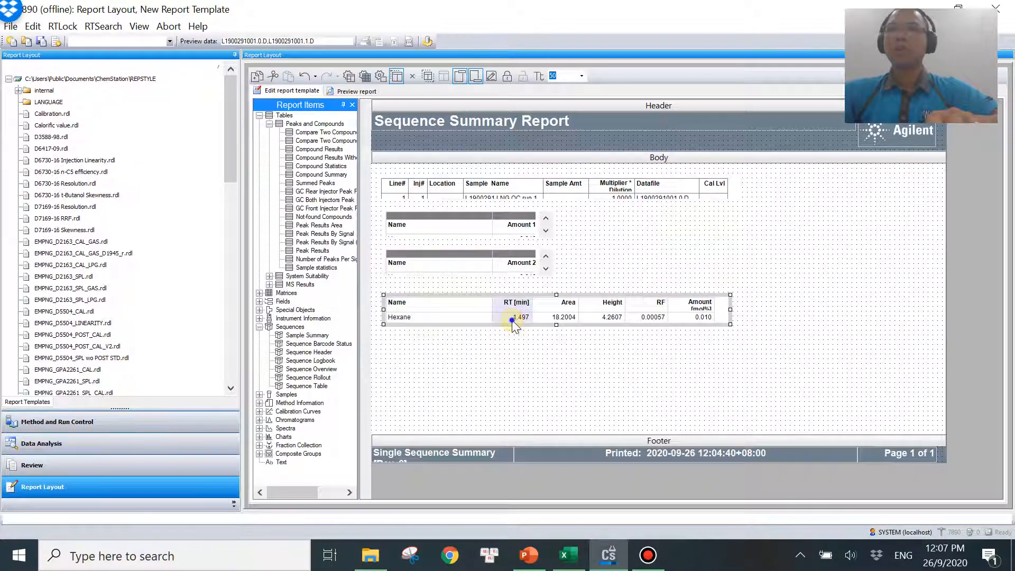
pyautogui.click(559, 519)
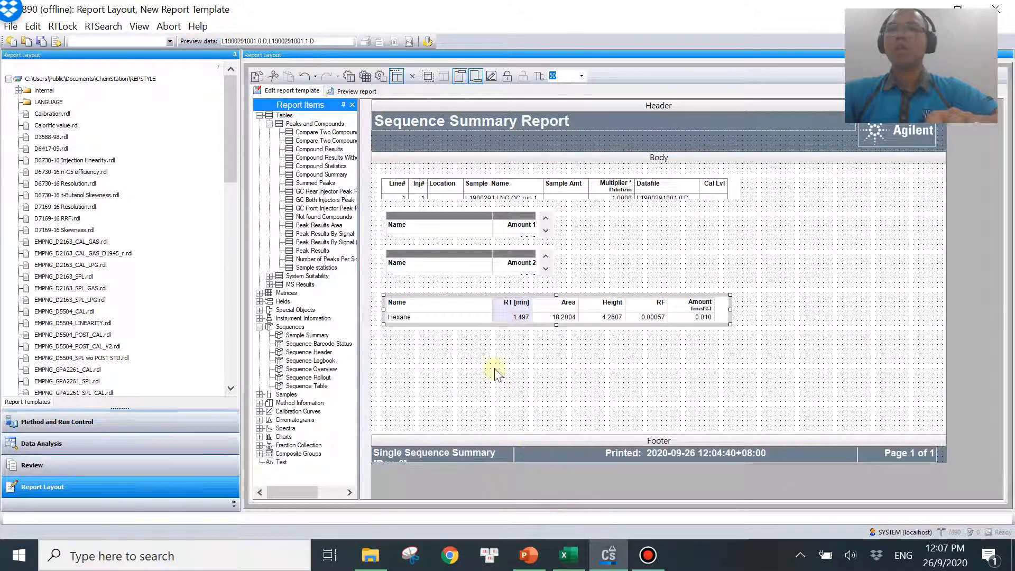
pyautogui.click(315, 219)
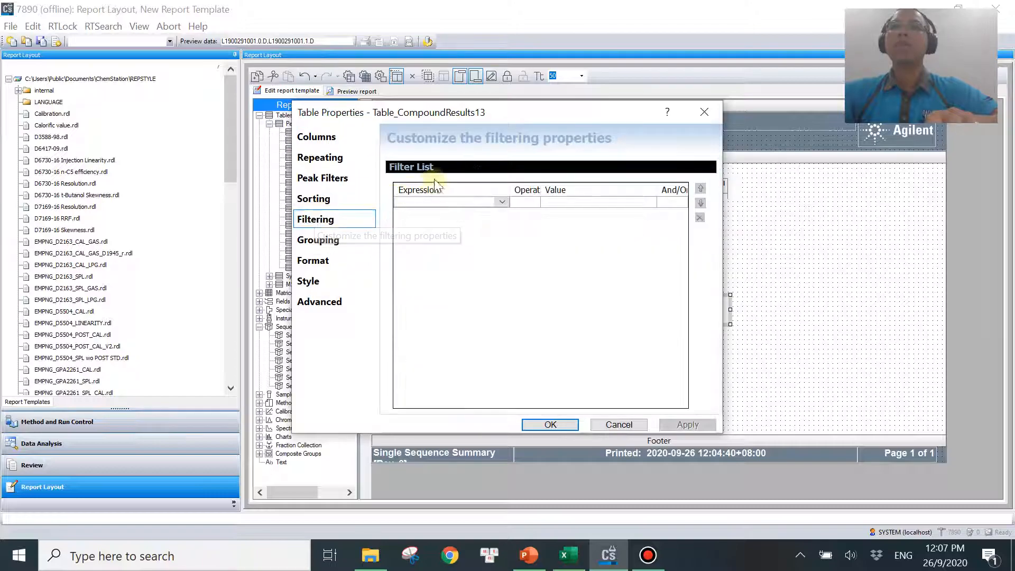
pyautogui.click(502, 202)
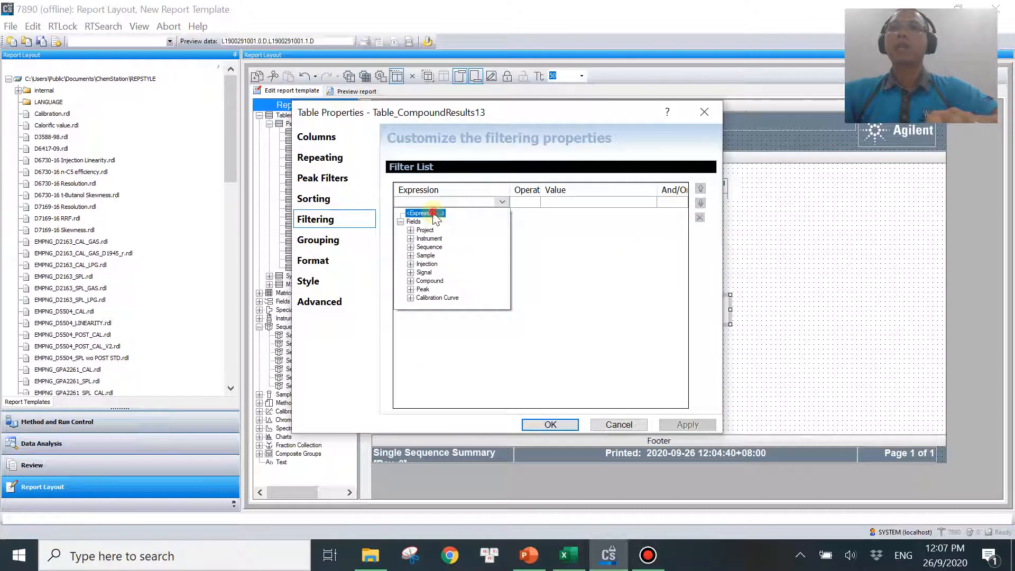
pyautogui.click(432, 214)
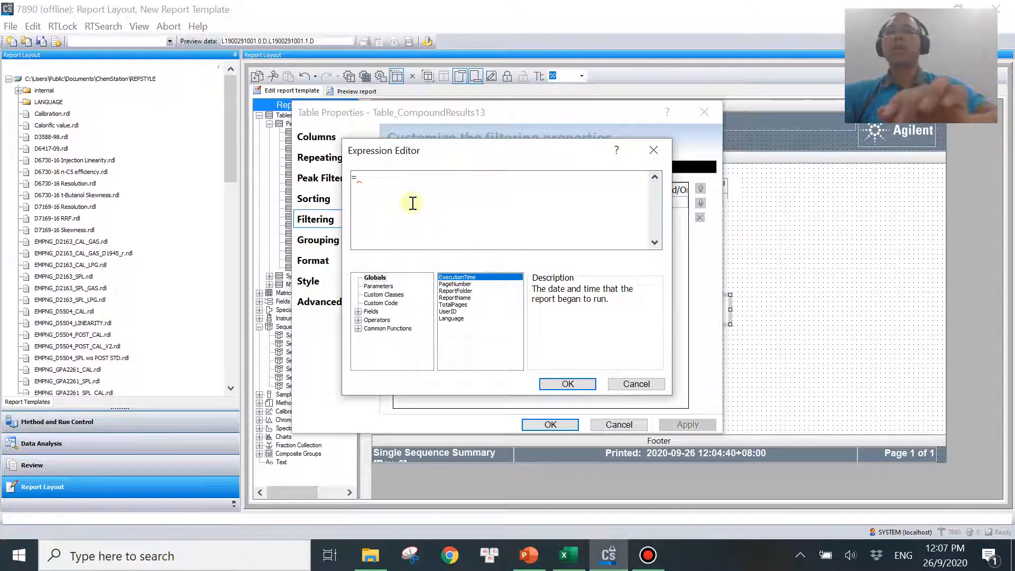
pyautogui.click(358, 312)
pyautogui.click(385, 320)
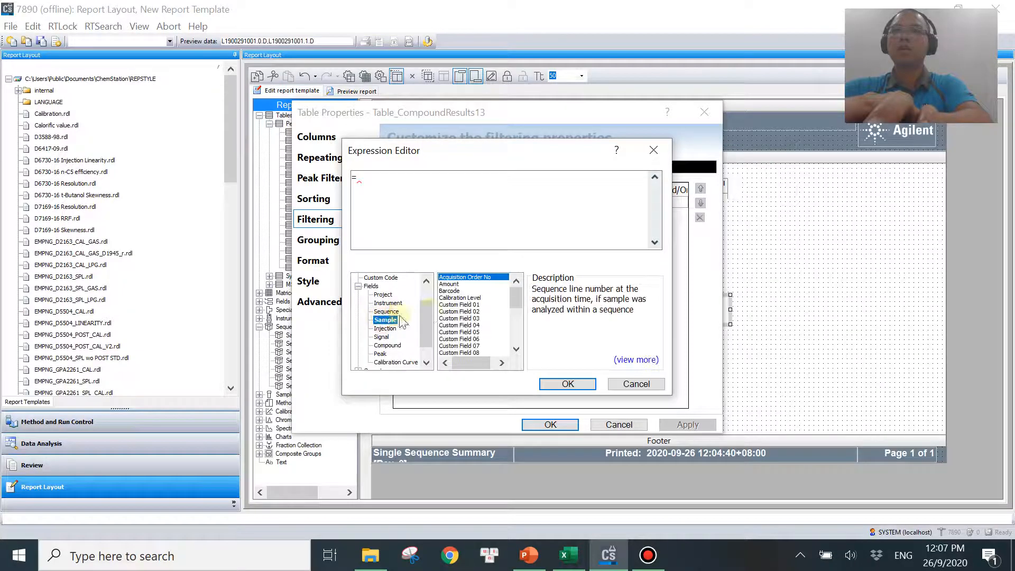
pyautogui.doubleClick(479, 277)
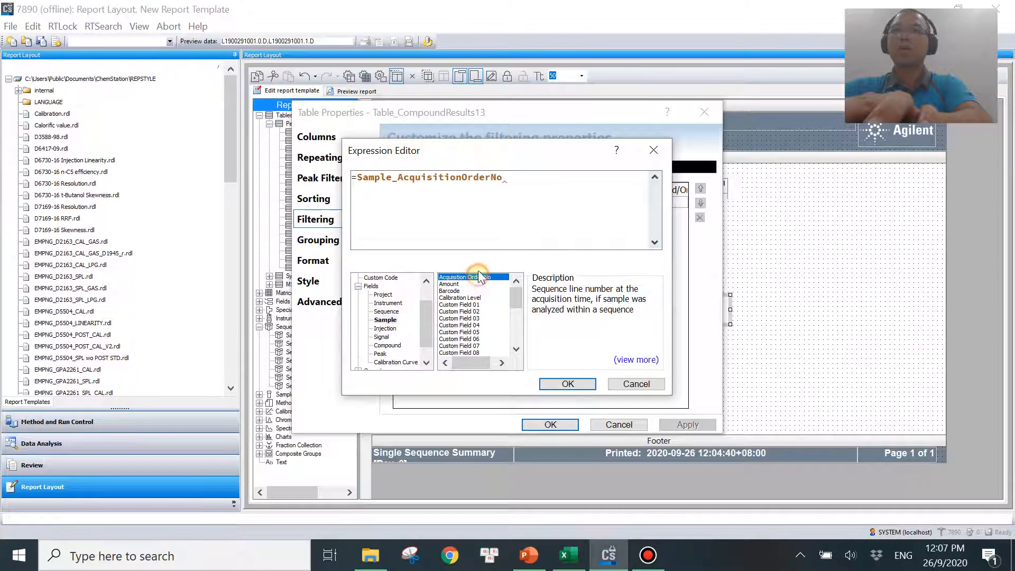
pyautogui.click(568, 384)
# - Set the comparison value of the acquisition order number filter to the expression =1
pyautogui.click(579, 204)
pyautogui.click(578, 206)
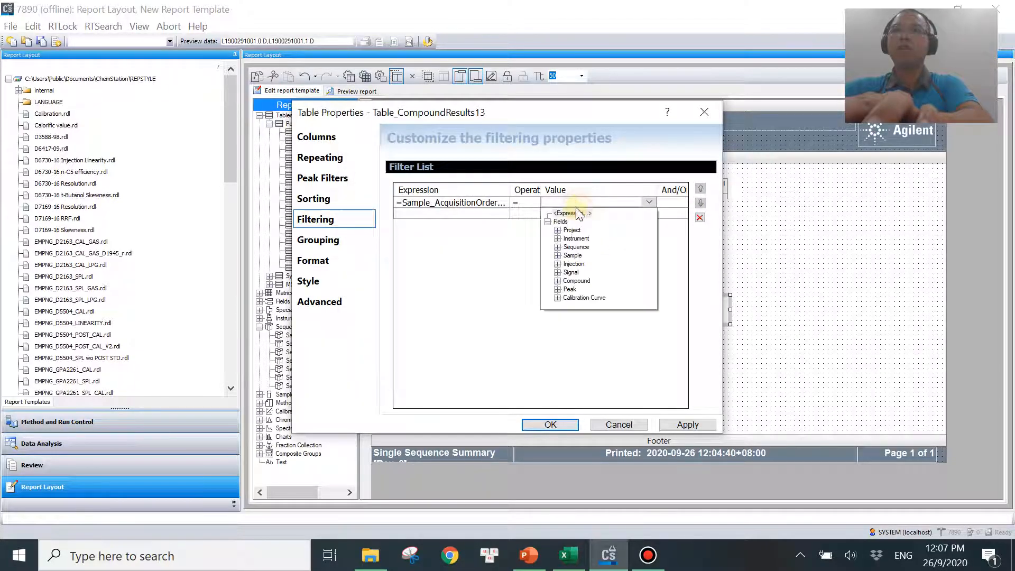
pyautogui.click(572, 213)
pyautogui.write('1')
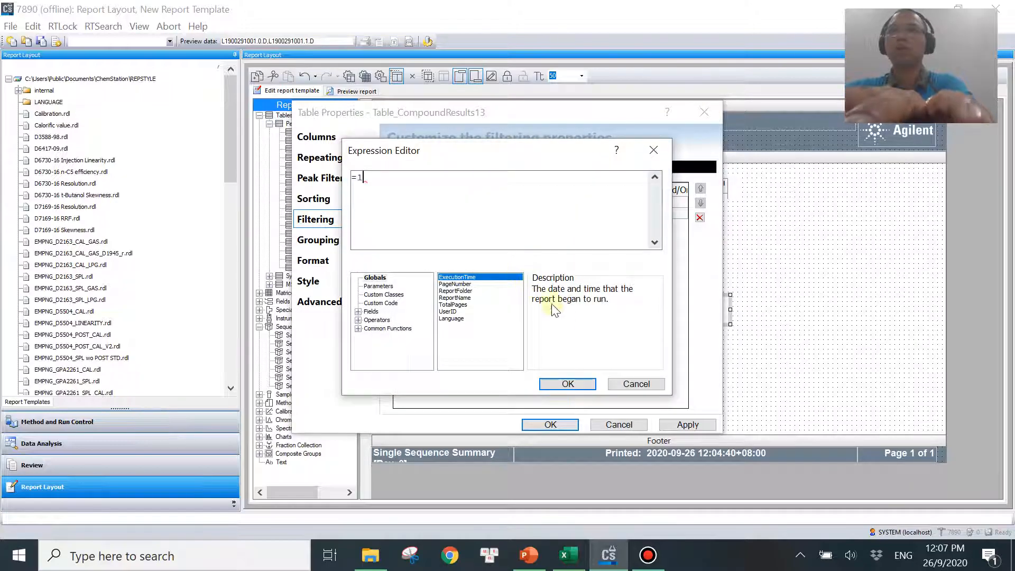
pyautogui.click(562, 384)
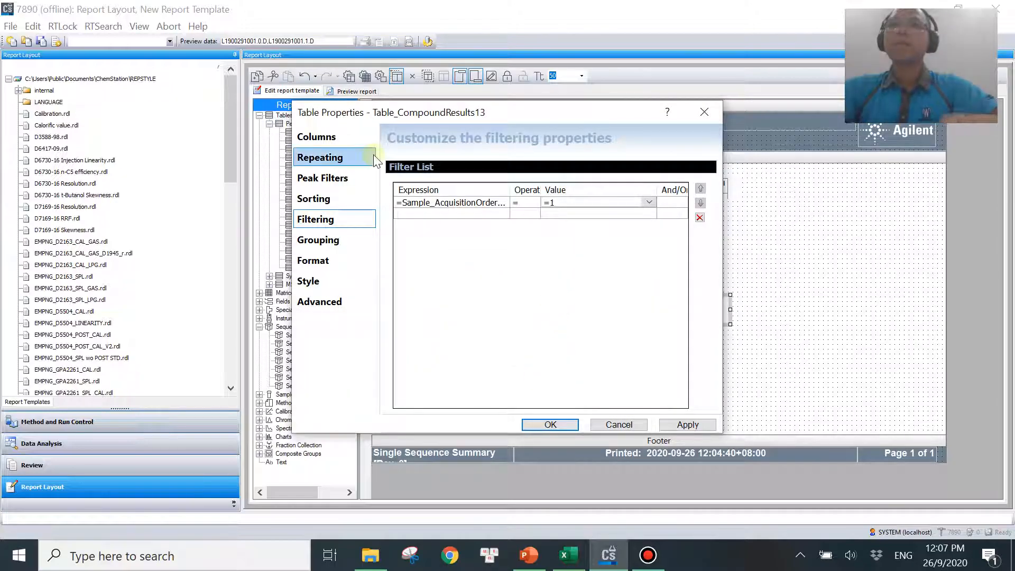
# - Remove the RT, Area, Height, RF and Amount columns from the third table's layout, keeping only Name
pyautogui.click(324, 143)
pyautogui.moveTo(582, 354); pyautogui.dragTo(618, 354)
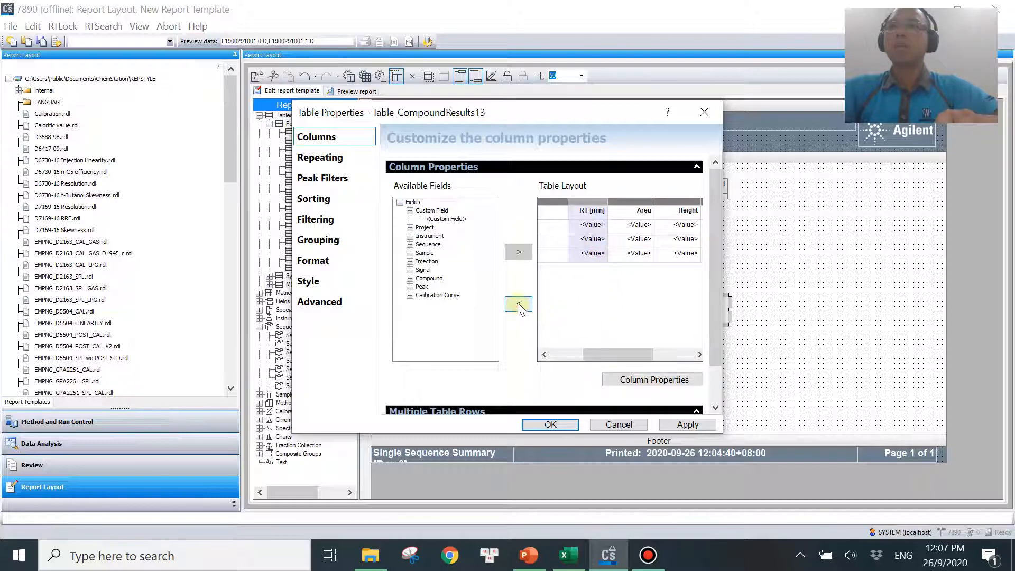
pyautogui.click(519, 305)
pyautogui.click(590, 239)
pyautogui.click(518, 305)
pyautogui.click(601, 264)
pyautogui.click(517, 303)
pyautogui.click(623, 254)
pyautogui.click(519, 304)
pyautogui.click(658, 241)
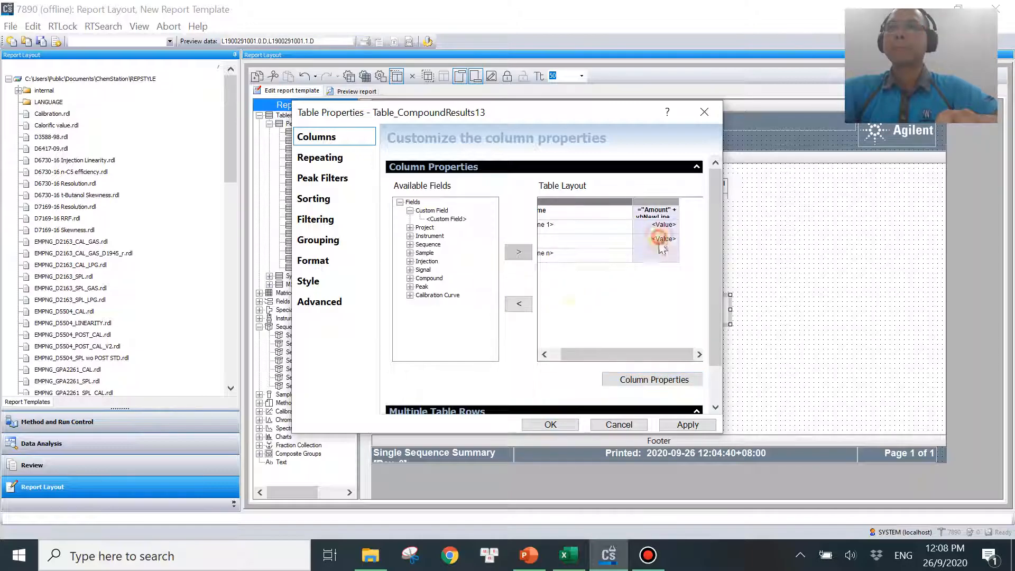
pyautogui.click(519, 304)
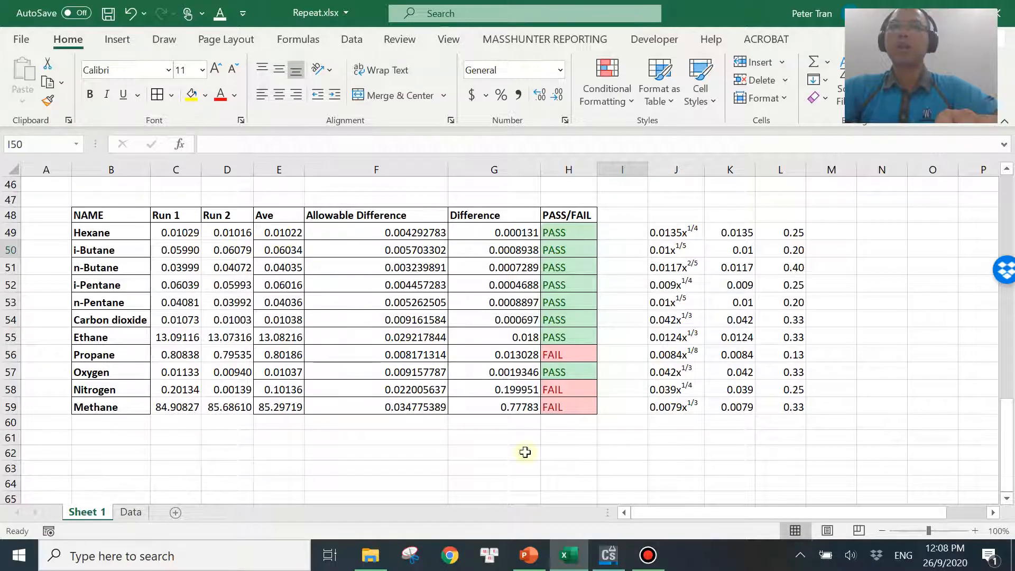
# - Consult the comparison table in the Repeat.xlsx workbook and add three custom field columns after Name in the ChemStation table
pyautogui.click(568, 555)
pyautogui.click(446, 219)
pyautogui.click(518, 252)
pyautogui.click(517, 255)
pyautogui.click(515, 253)
# - Set the header text of the first custom column, Col16, to Amount 1
pyautogui.click(610, 205)
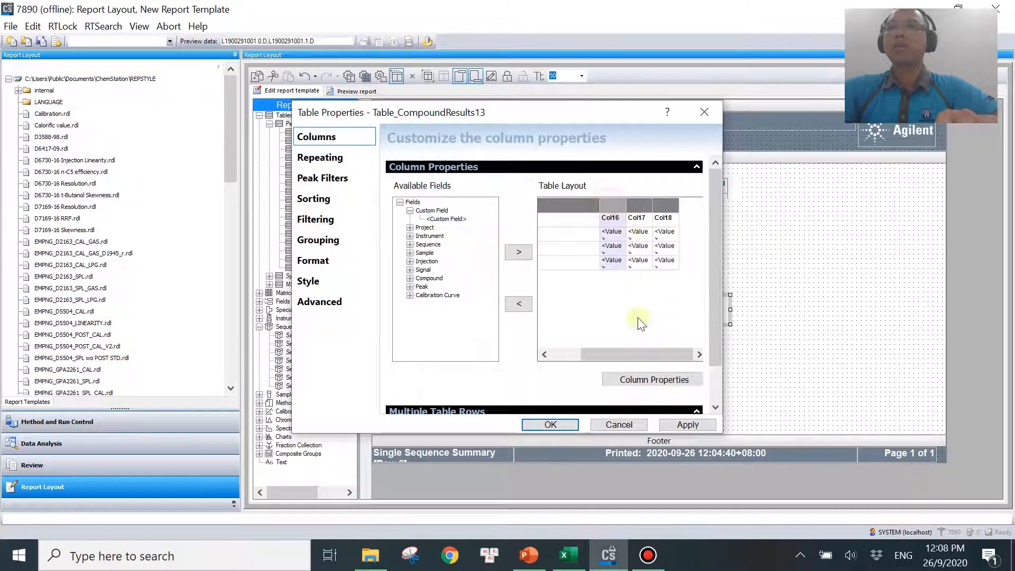
pyautogui.click(642, 380)
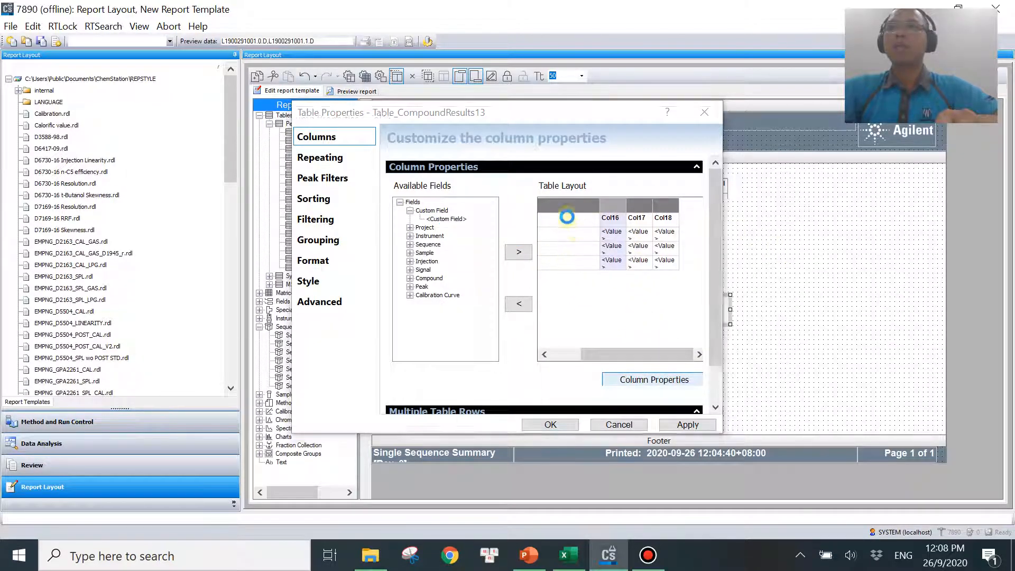
pyautogui.press('Return')
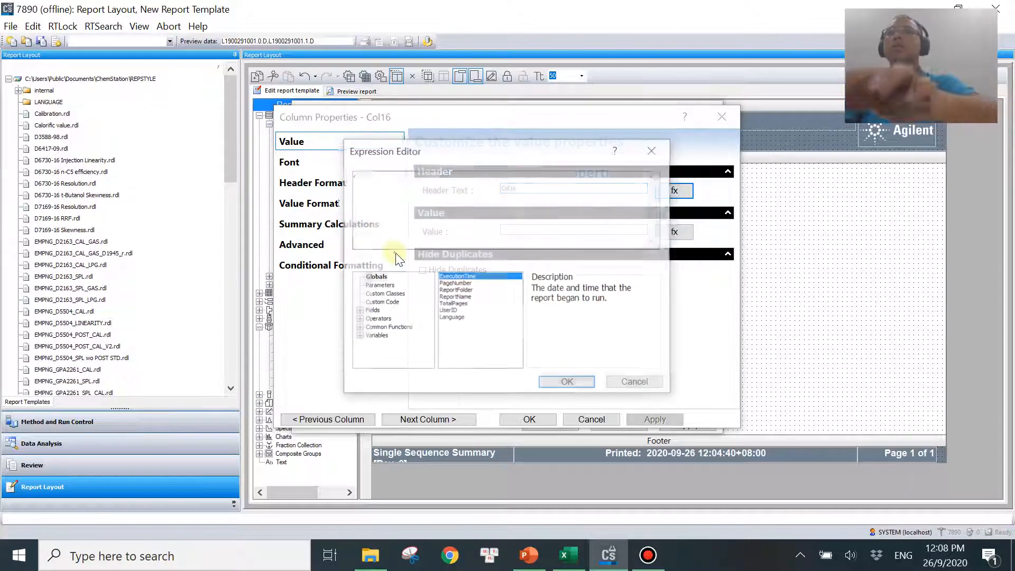
pyautogui.doubleClick(405, 176)
pyautogui.write('Amount 1')
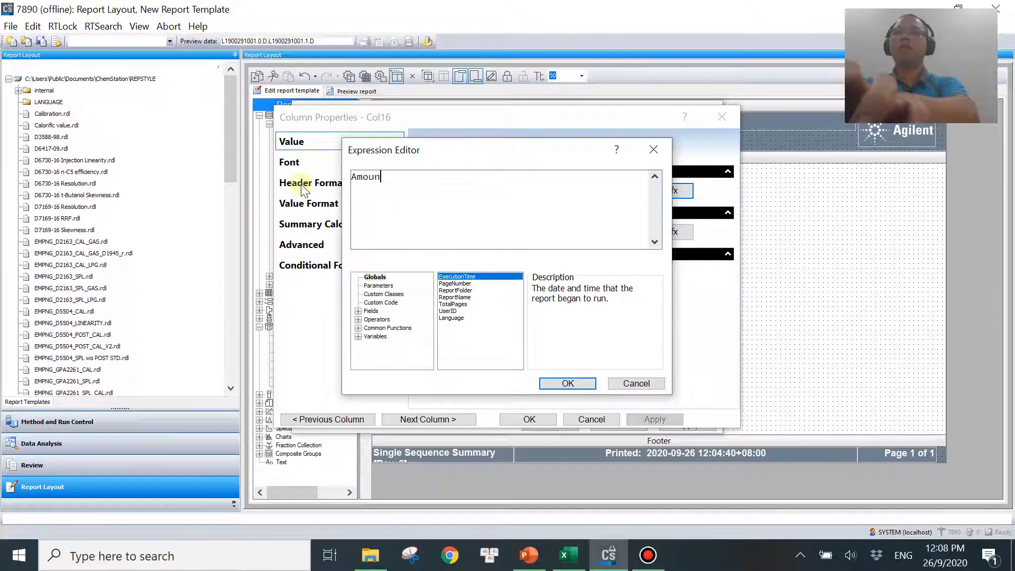
pyautogui.click(562, 384)
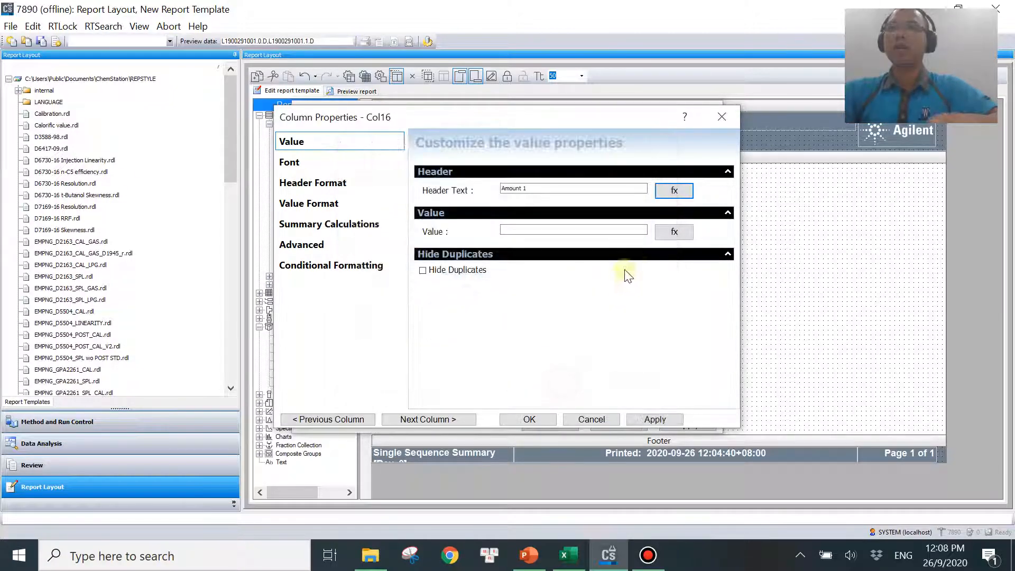
# - Set the Amount 1 column's value to the stored variable expression =amount1(Compound_Name)
pyautogui.click(675, 232)
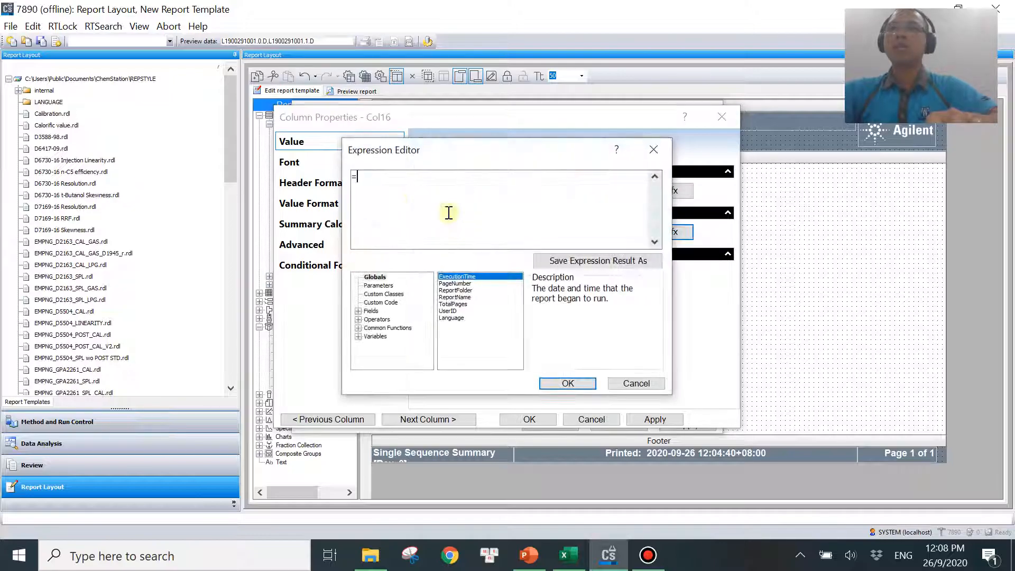
pyautogui.click(358, 337)
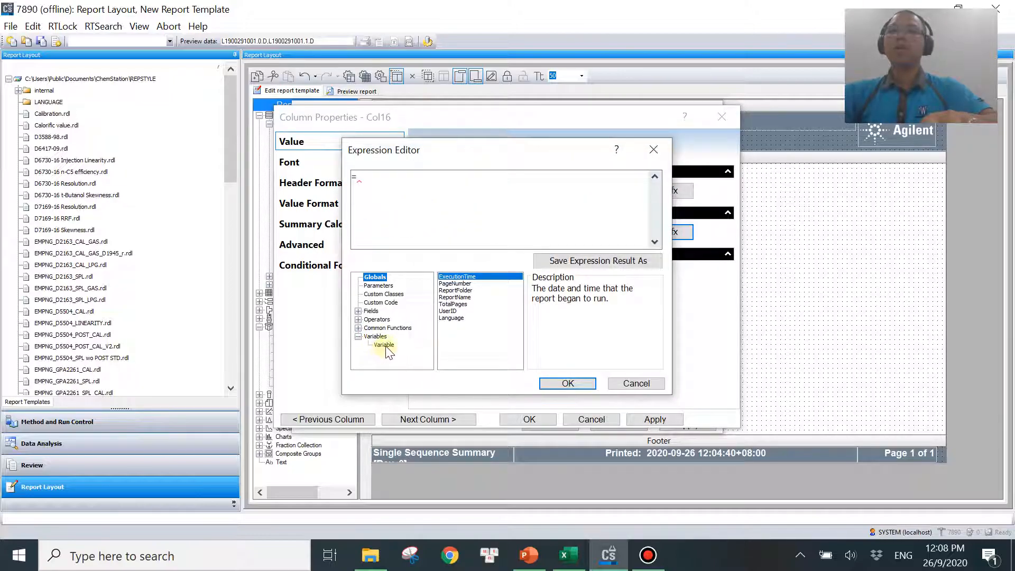
pyautogui.click(384, 345)
pyautogui.doubleClick(451, 278)
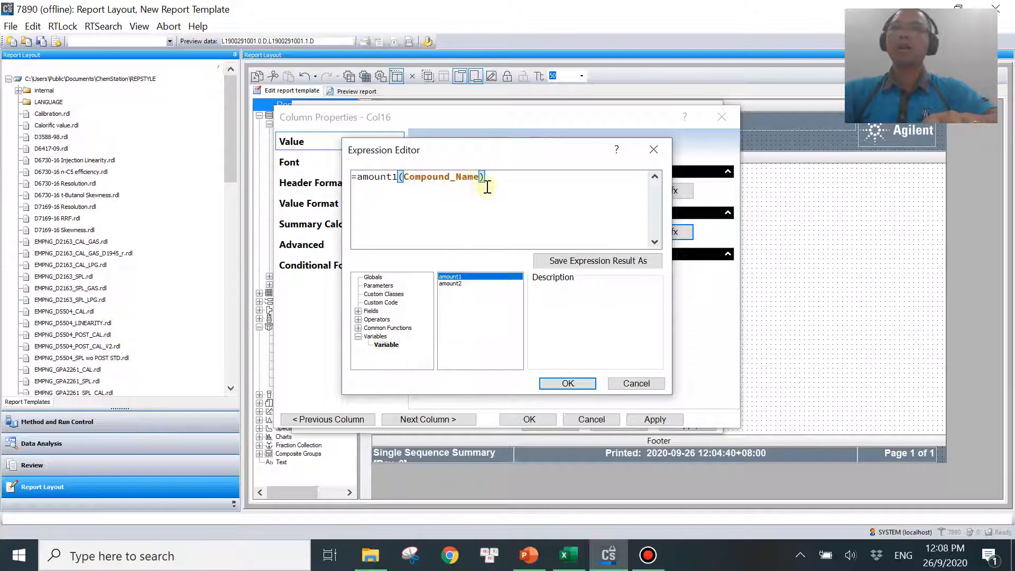
pyautogui.click(578, 383)
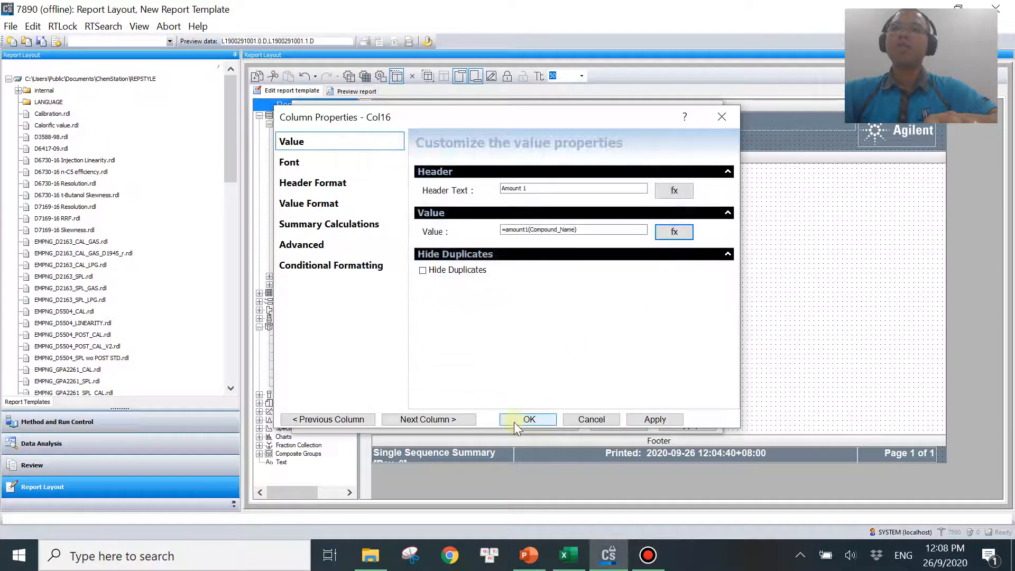
# - Move on to the second custom column, Col17, and set its header text to Amount 2
pyautogui.click(455, 419)
pyautogui.click(672, 191)
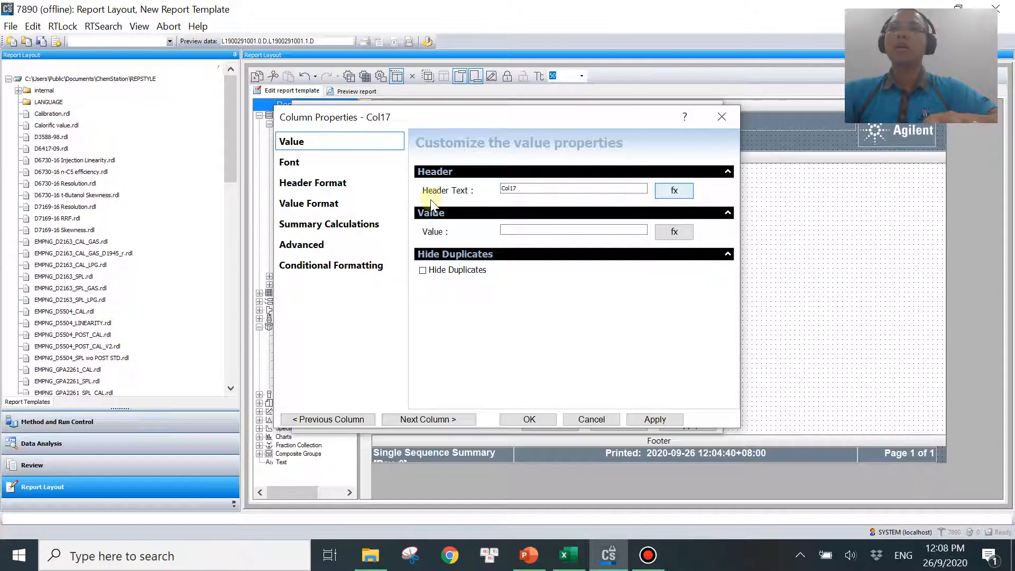
pyautogui.write('Amount 2')
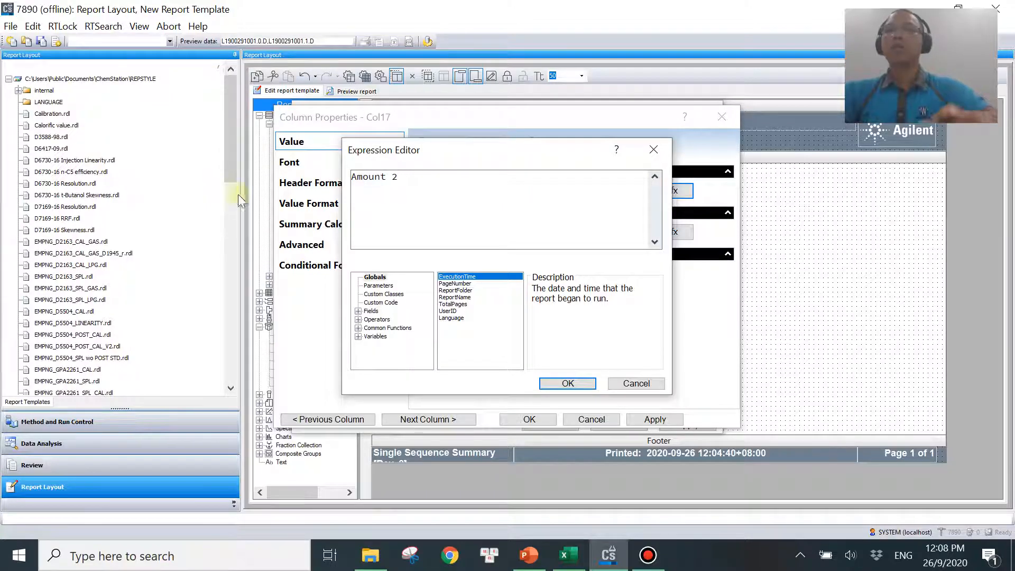
pyautogui.click(568, 383)
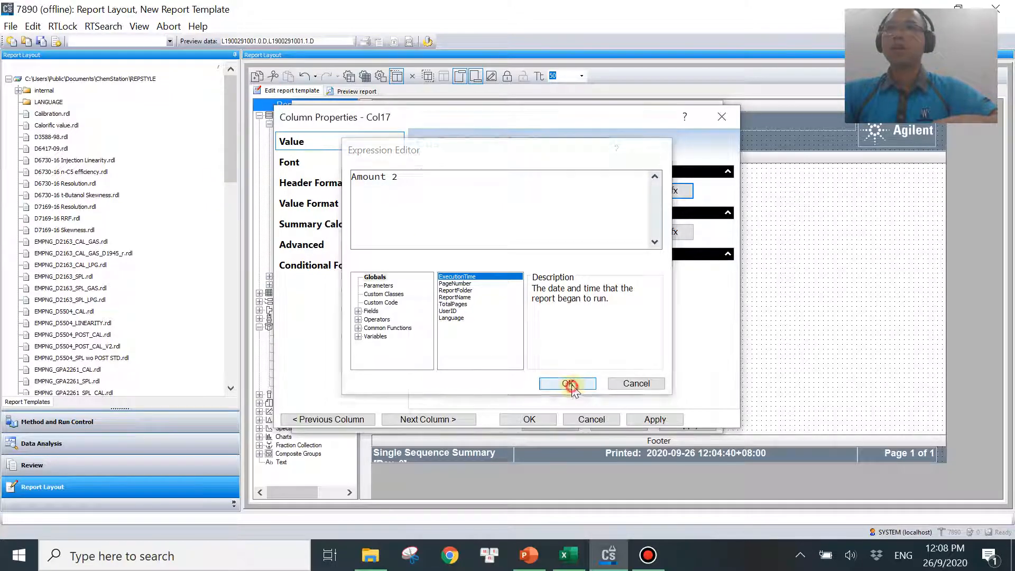
# - Set the Amount 2 column's value to the stored variable expression =amount2(Compound_Name)
pyautogui.click(682, 233)
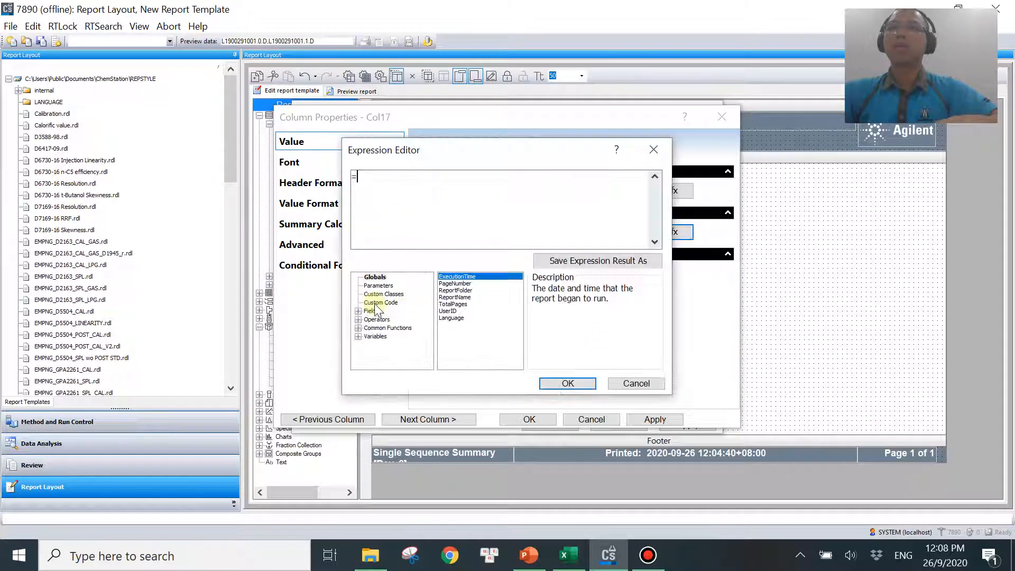
pyautogui.click(358, 339)
pyautogui.click(386, 345)
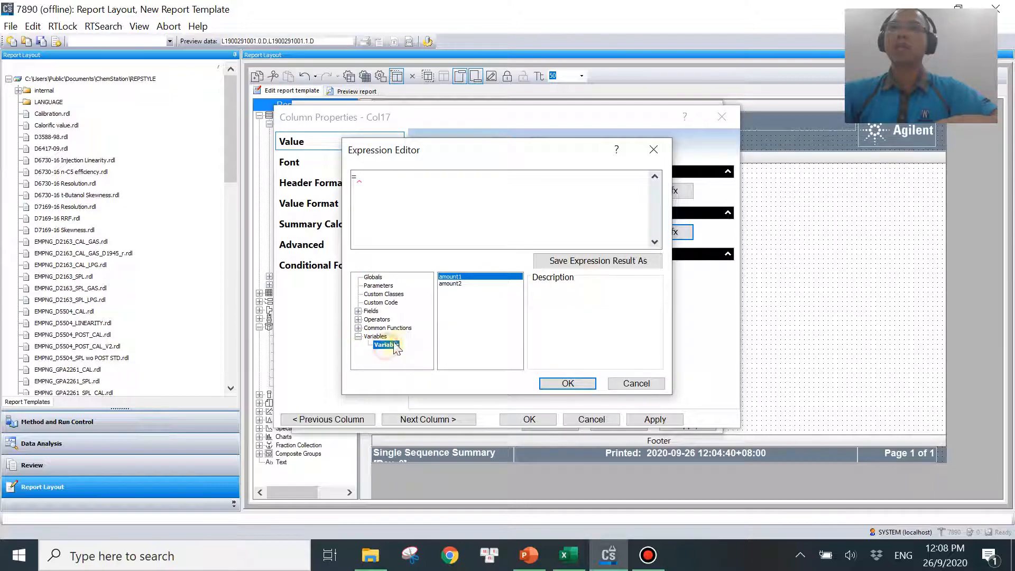
pyautogui.click(454, 284)
pyautogui.doubleClick(455, 285)
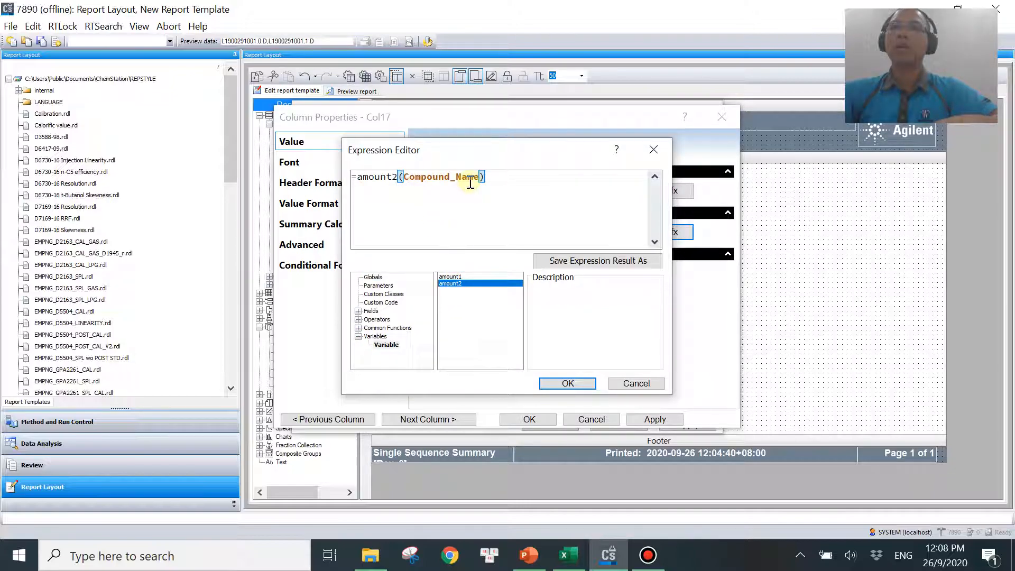
pyautogui.click(569, 383)
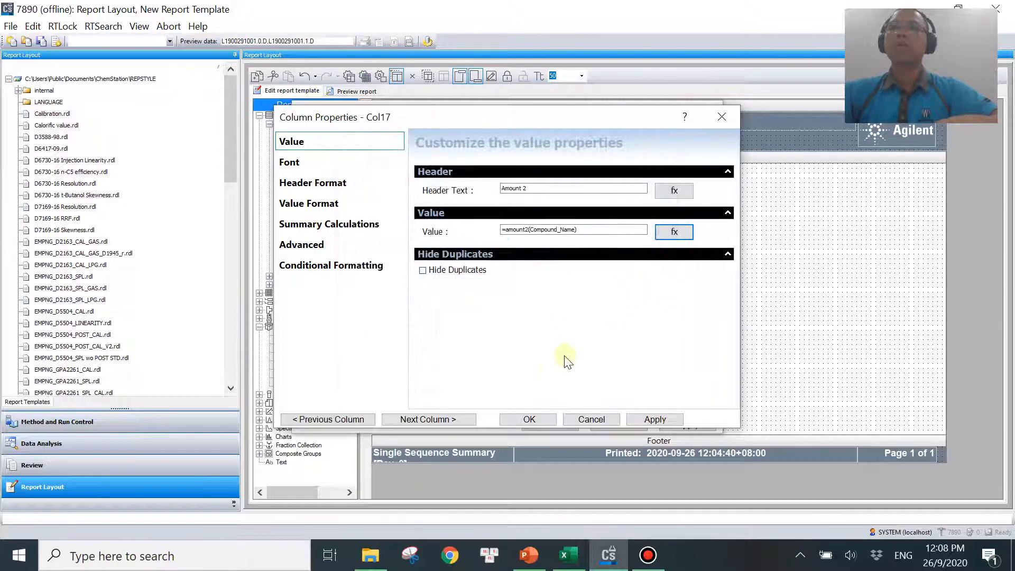
# - Move on to the third custom column, Col18, and set its header text to Average
pyautogui.click(450, 419)
pyautogui.click(674, 190)
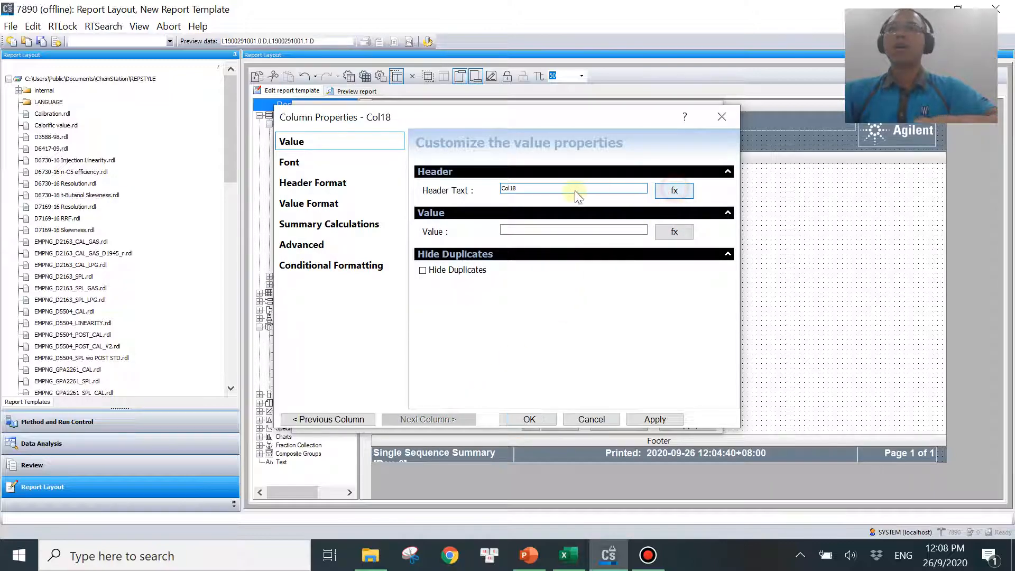
pyautogui.moveTo(399, 176); pyautogui.dragTo(235, 188)
pyautogui.write('Average')
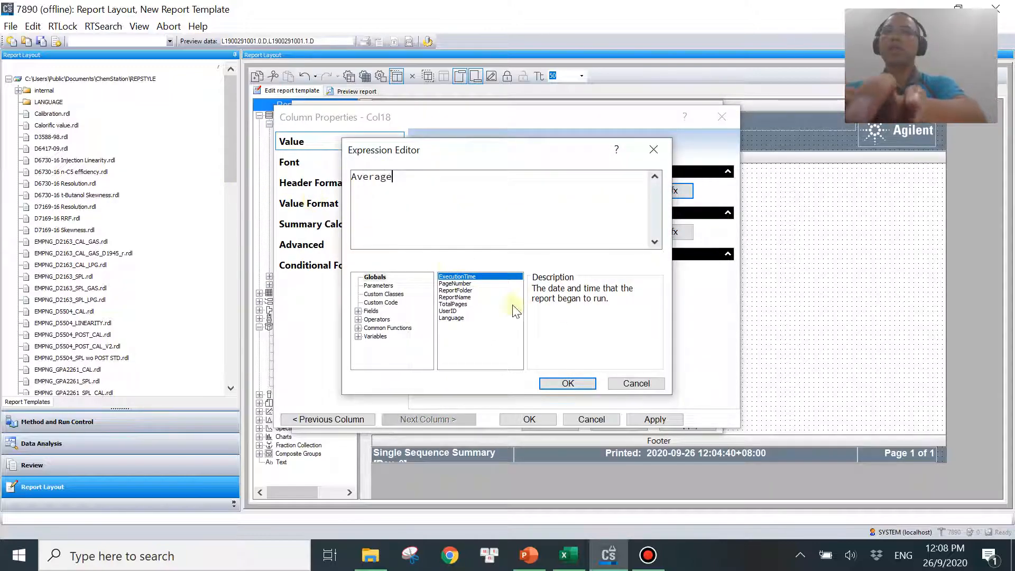
pyautogui.click(567, 383)
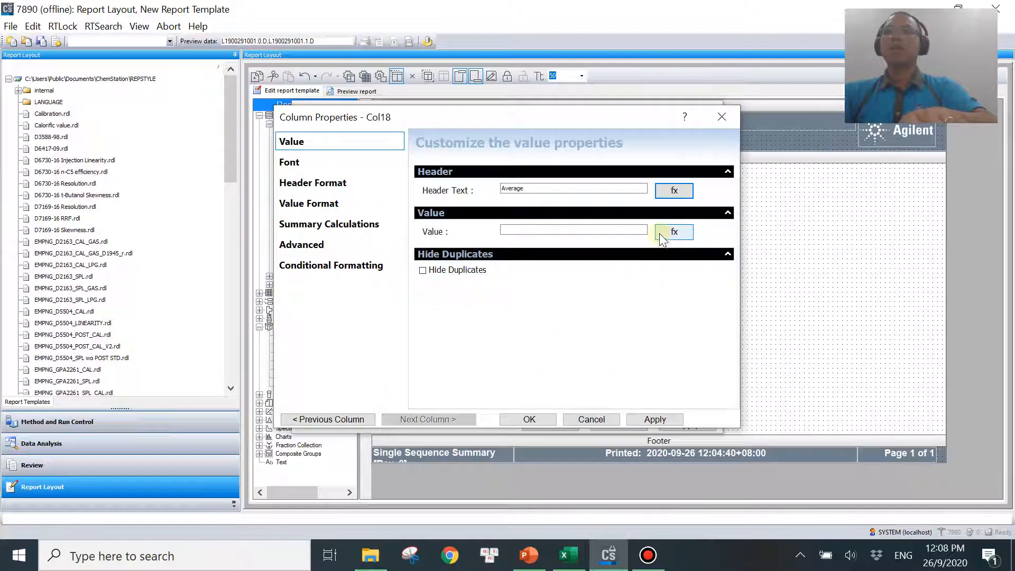
# - Set the Average column's value to =(amount1(Compound_Name)+amount2(Compound_Name))/2 and accept the column and table properties
pyautogui.click(673, 233)
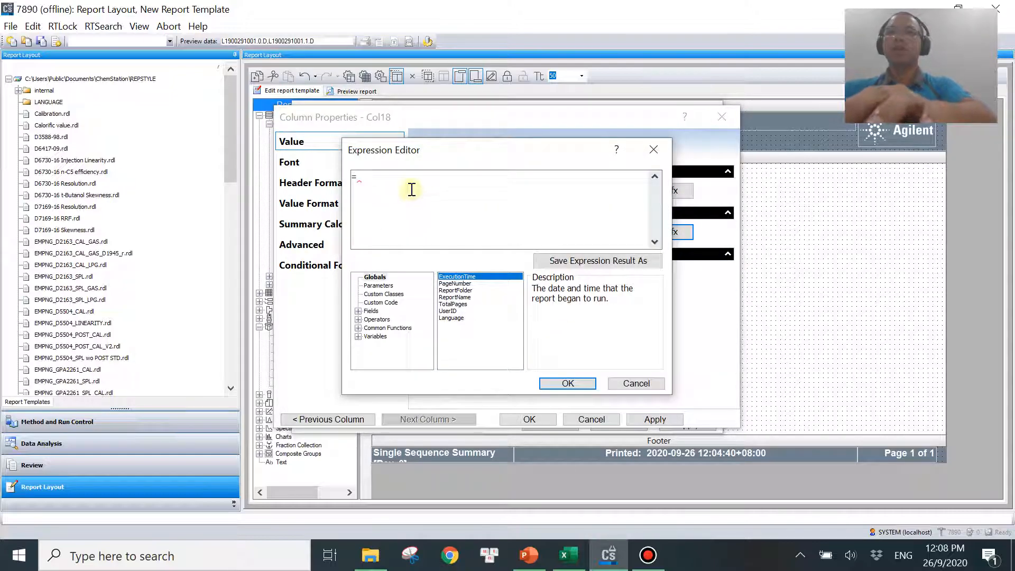
pyautogui.write('(')
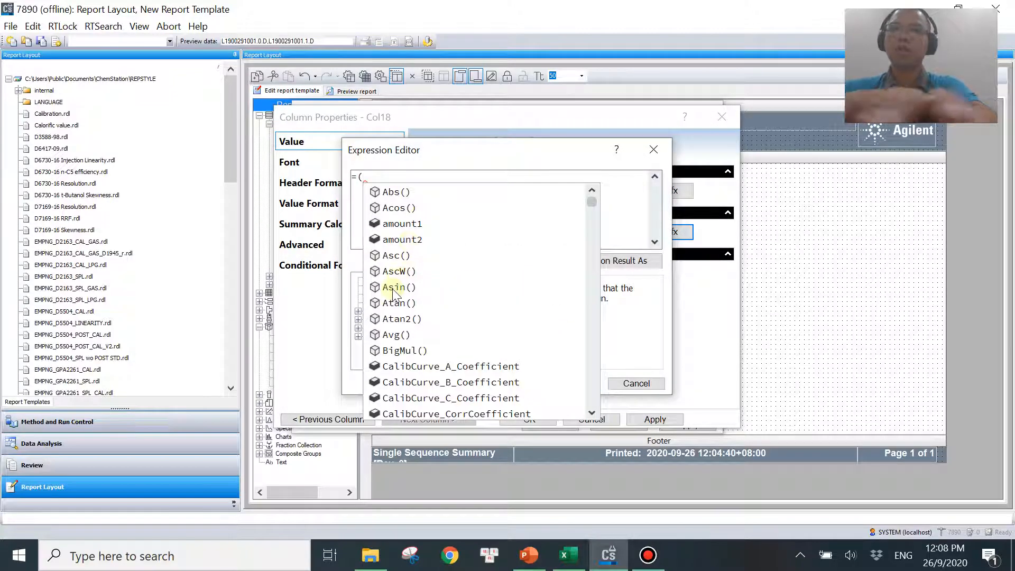
pyautogui.press('Escape')
pyautogui.doubleClick(375, 336)
pyautogui.click(386, 345)
pyautogui.click(469, 277)
pyautogui.doubleClick(469, 277)
pyautogui.write('+')
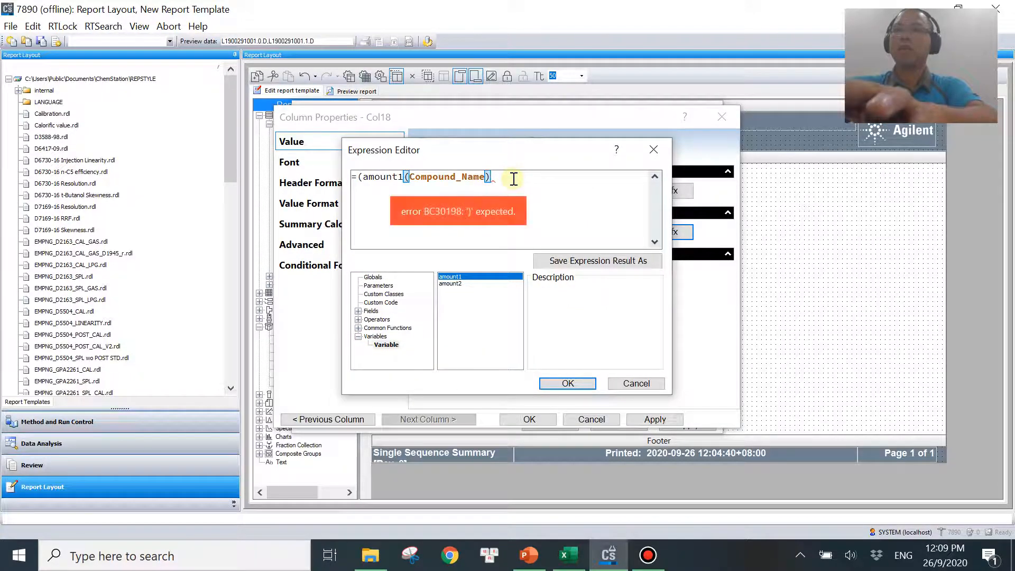
pyautogui.click(450, 283)
pyautogui.doubleClick(450, 284)
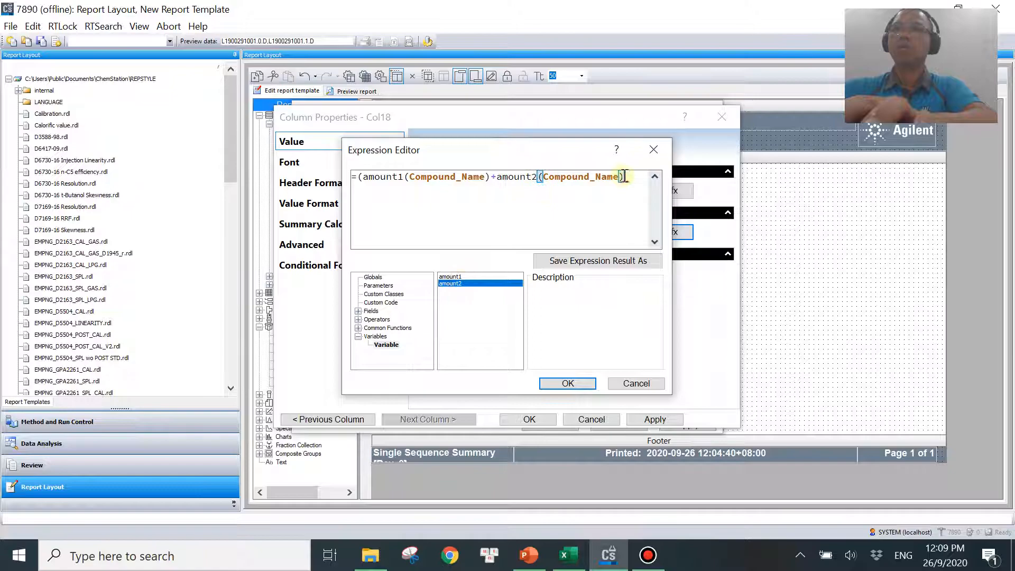
pyautogui.write(')/2')
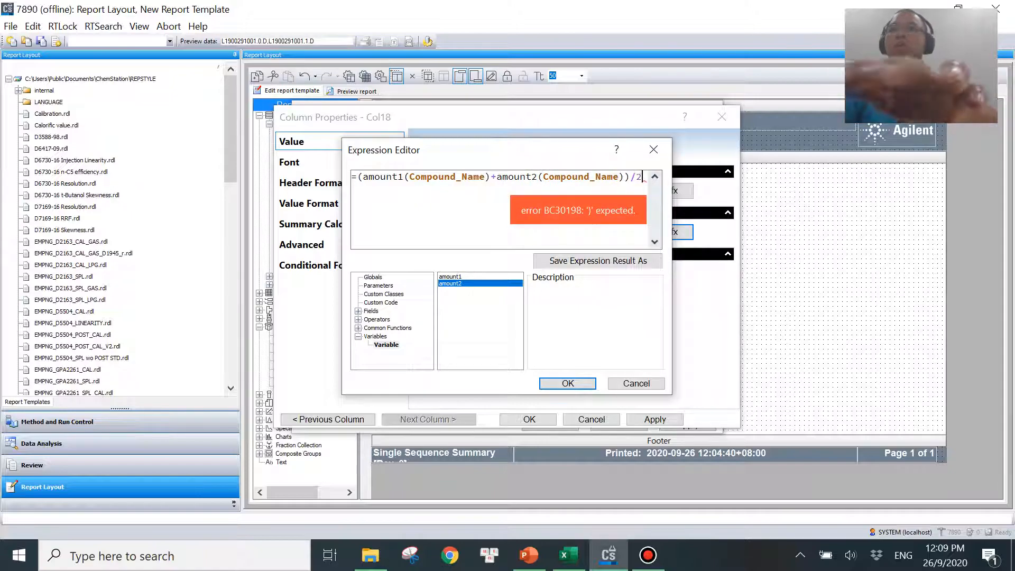
pyautogui.click(568, 383)
pyautogui.click(529, 419)
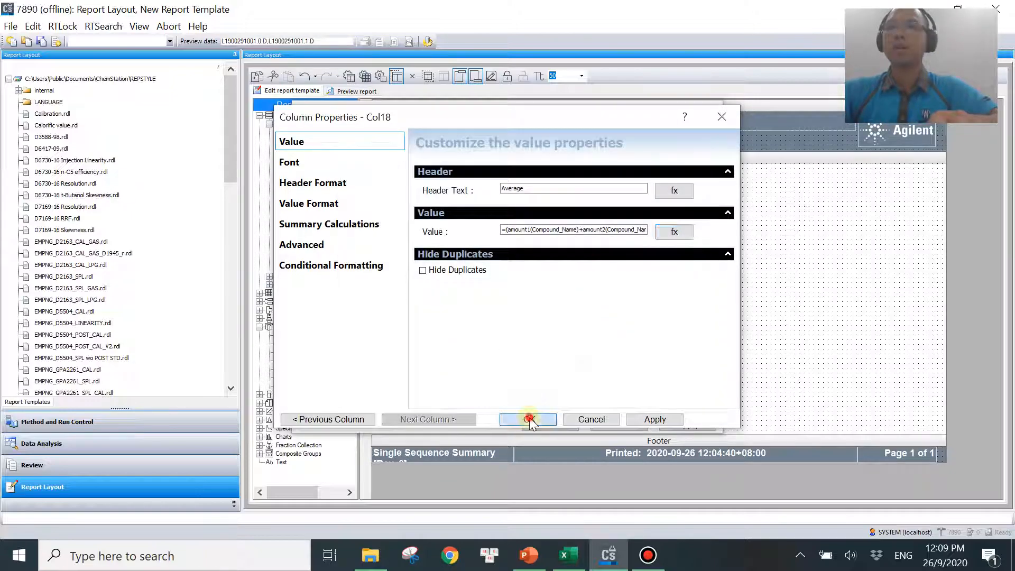
pyautogui.click(545, 426)
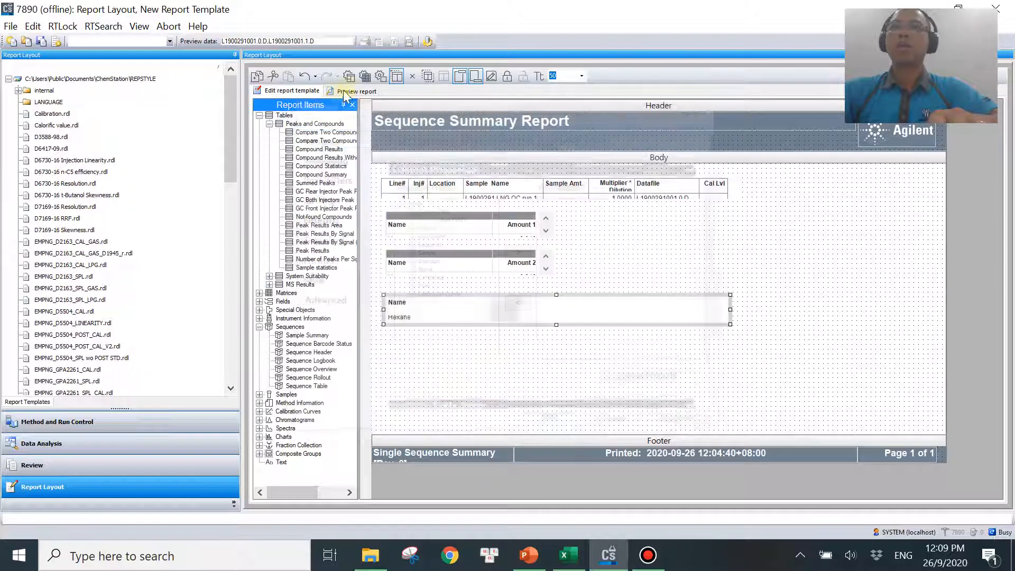
# - Preview the report's comparison table, and switch to Excel to examine the Allowable Difference formulas for Hexane and i-Butane
pyautogui.click(350, 91)
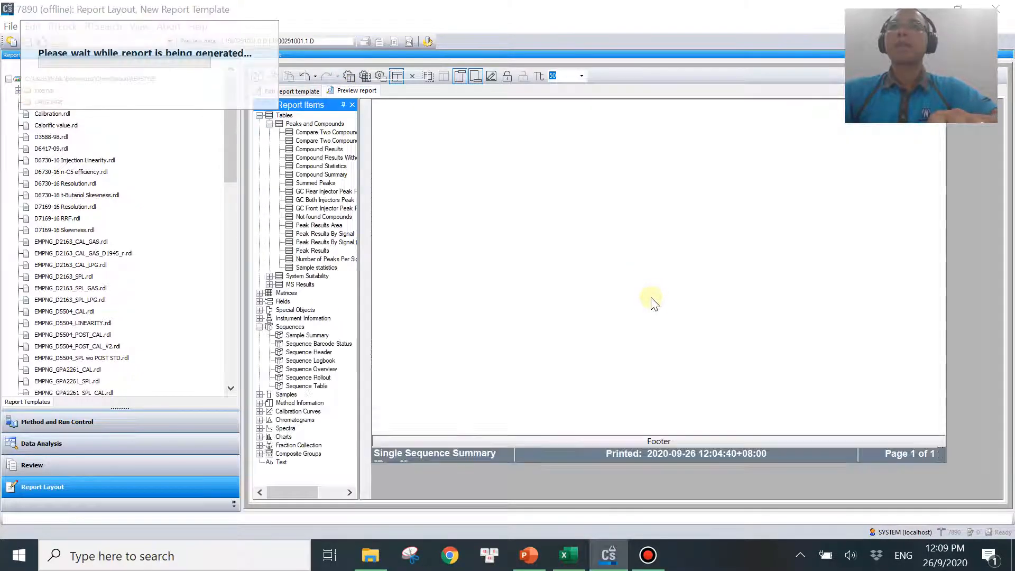
pyautogui.scroll(-10, 601, 356)
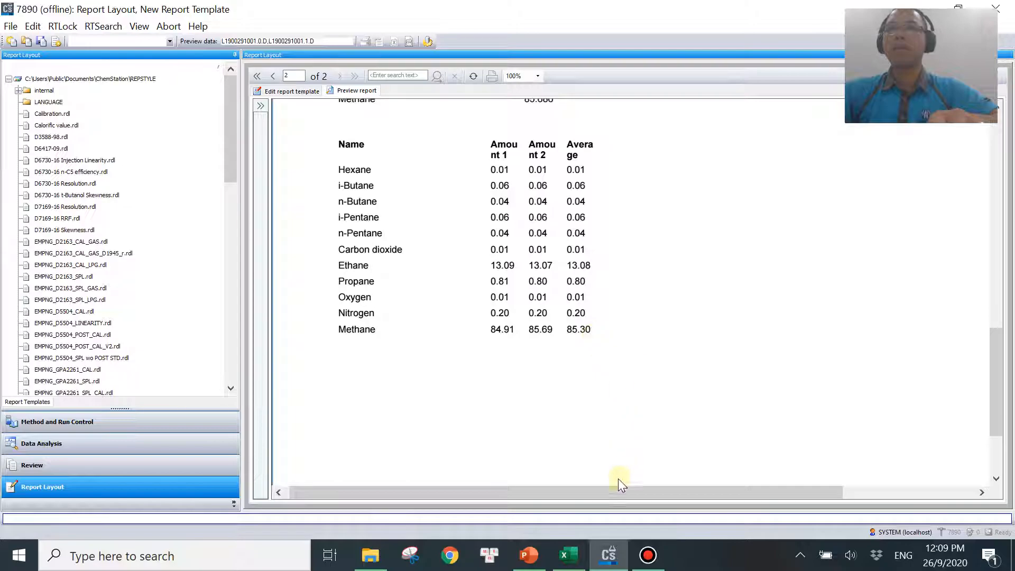
pyautogui.click(569, 555)
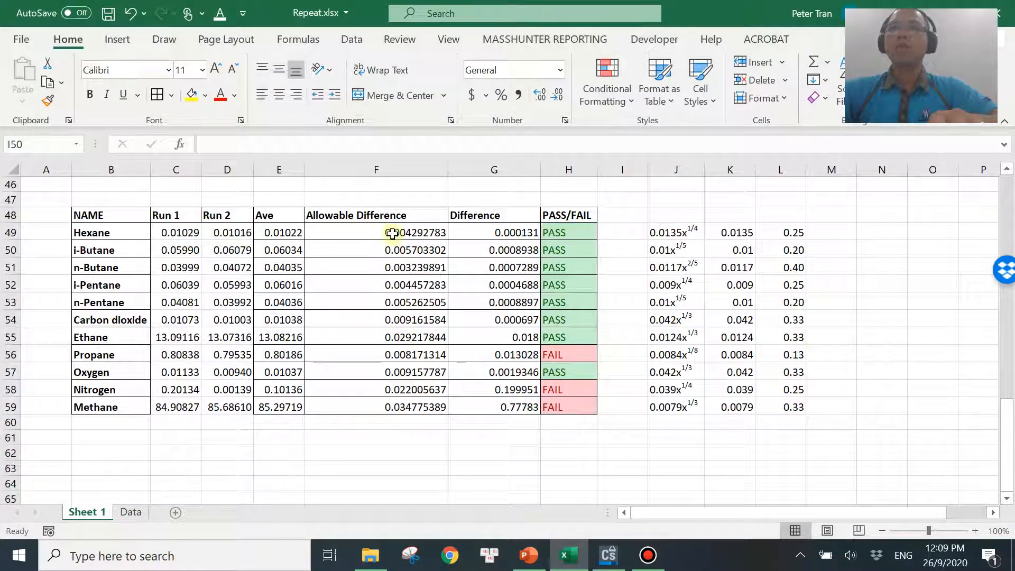
pyautogui.click(392, 234)
pyautogui.click(391, 251)
pyautogui.click(398, 234)
pyautogui.click(407, 251)
pyautogui.click(399, 232)
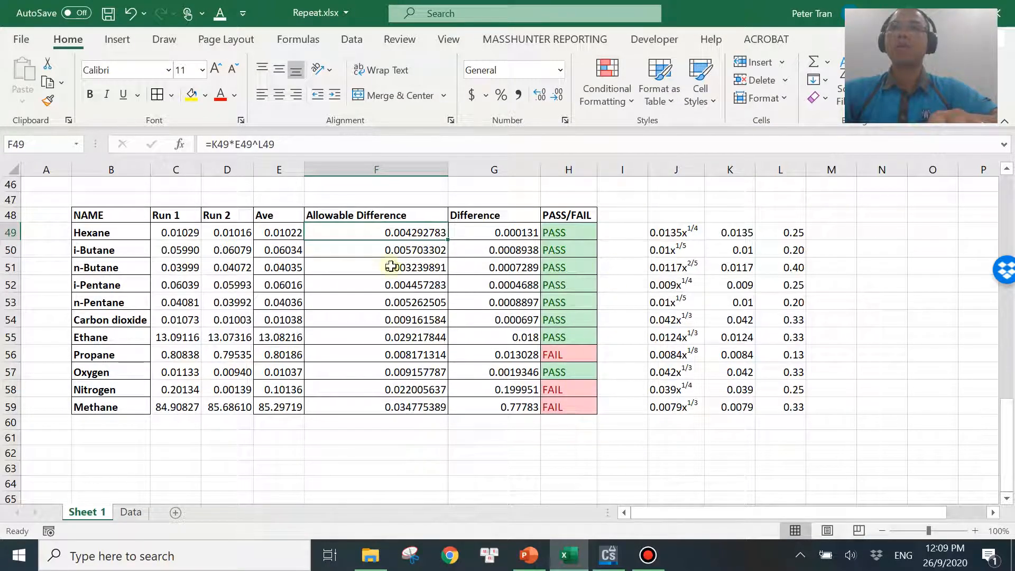
# - Return to editing the ChemStation template and begin a custom function named allowablediff in the report properties' code
pyautogui.click(574, 566)
pyautogui.click(277, 92)
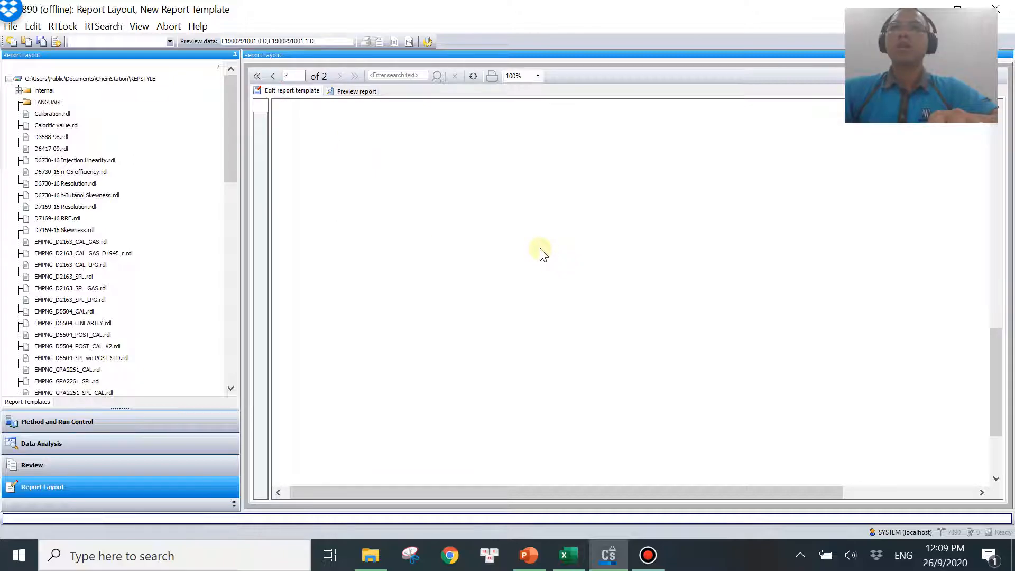
pyautogui.click(33, 26)
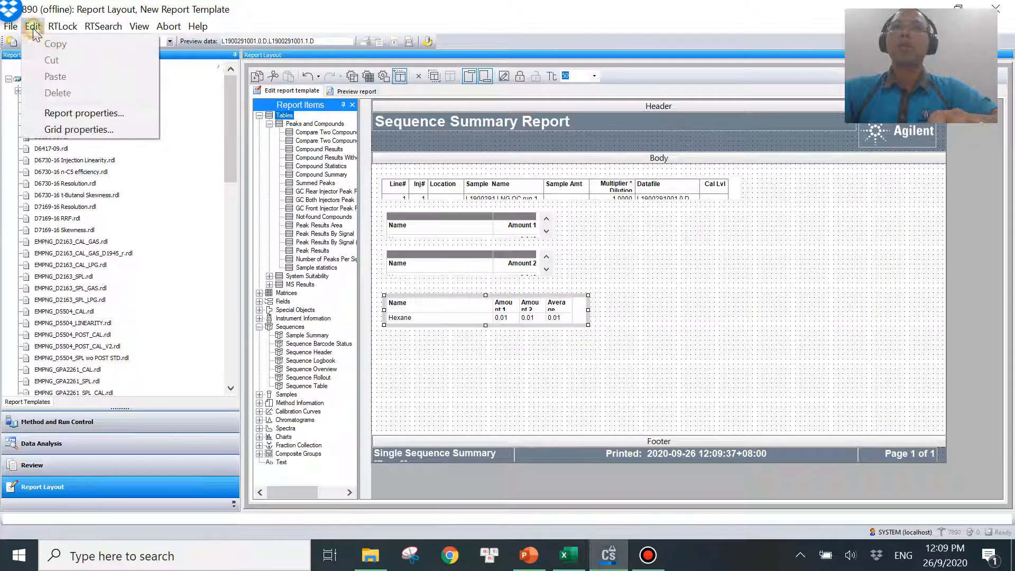
pyautogui.click(116, 112)
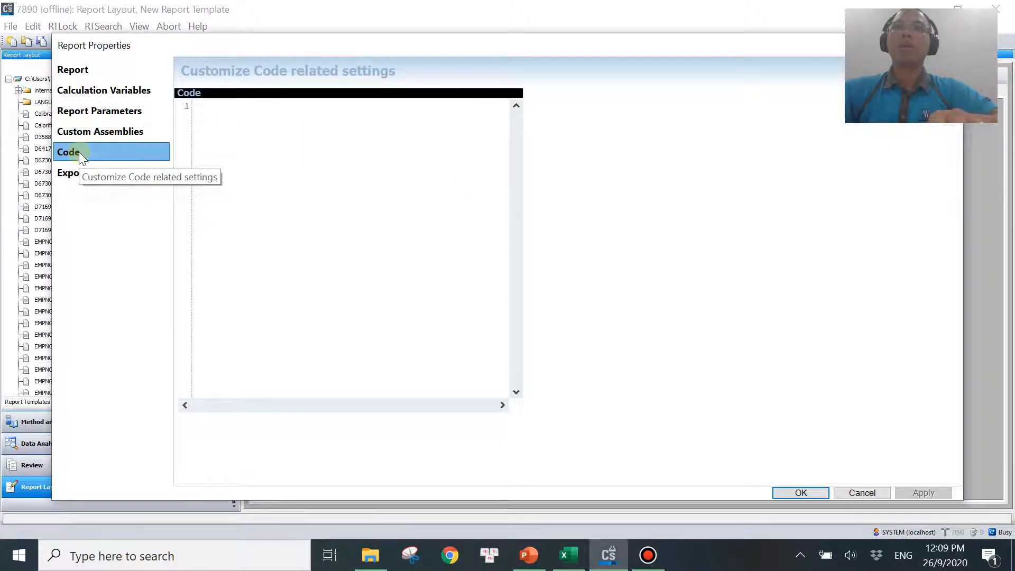
pyautogui.click(229, 111)
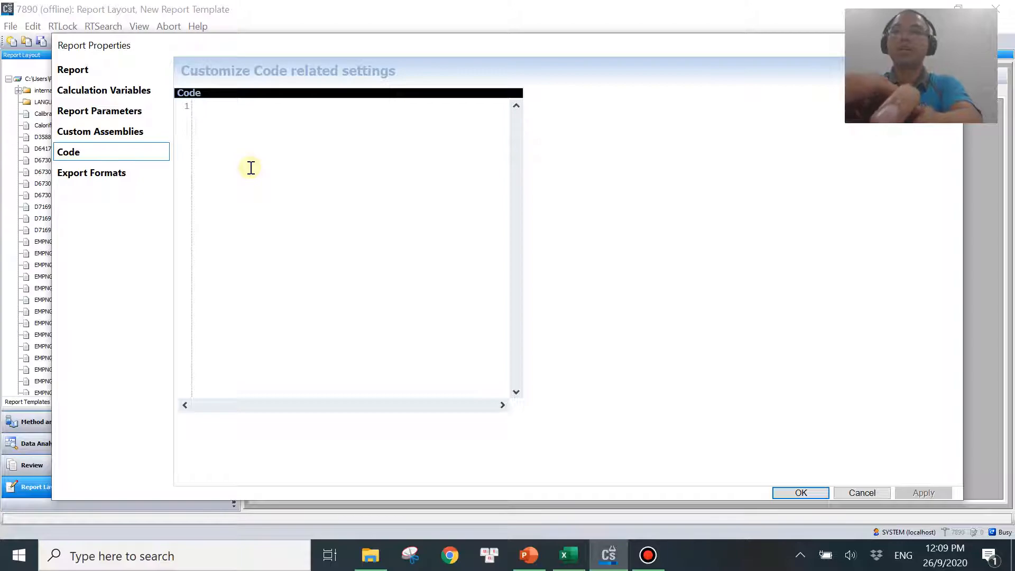
pyautogui.write('Function allowablediff')
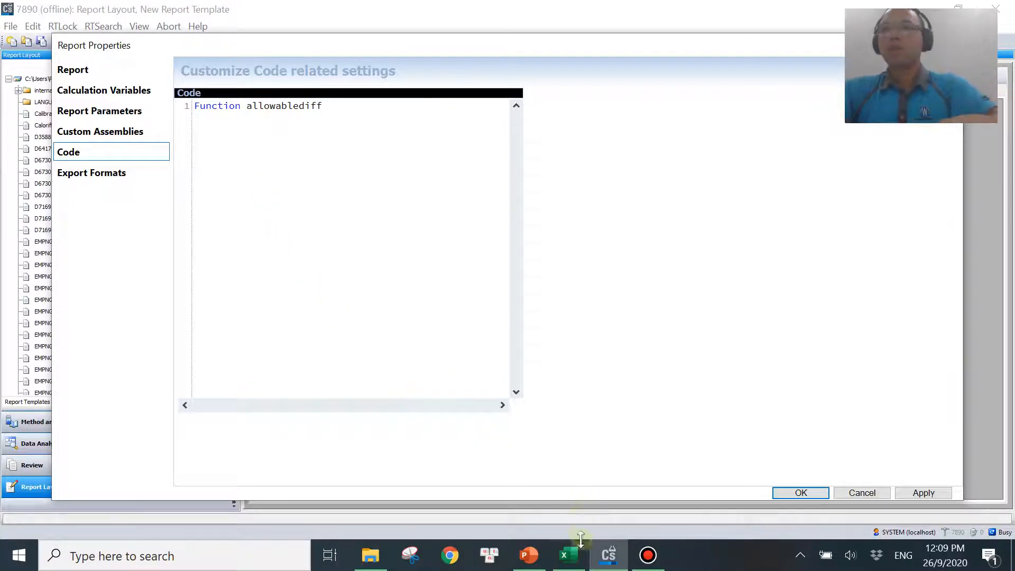
# - Consult Excel's F49 formula, and complete the ChemStation allowablediff declaration with amount1 and amount2 as single, return type single and End function
pyautogui.click(566, 554)
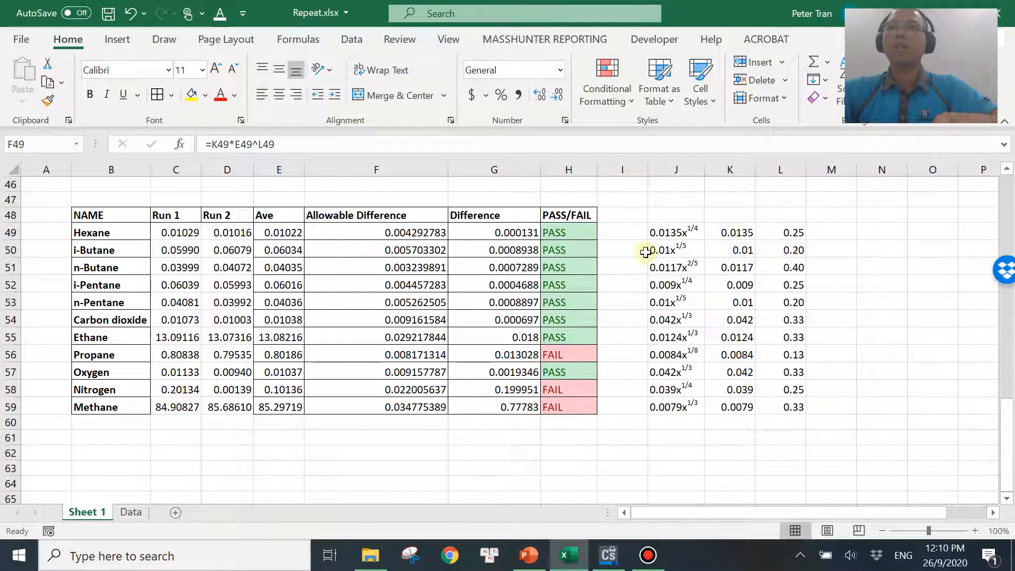
pyautogui.click(415, 237)
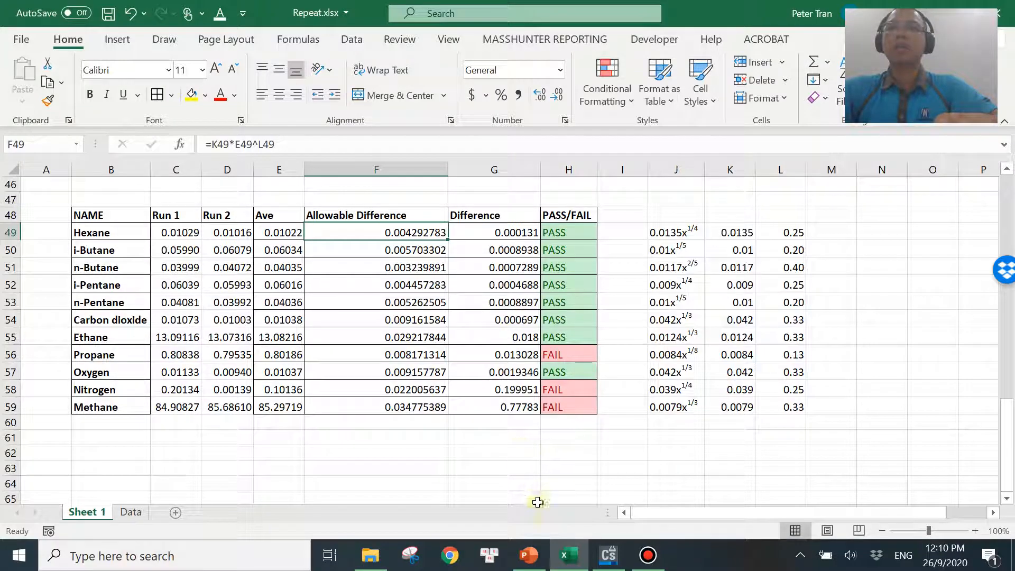
pyautogui.moveTo(574, 558)
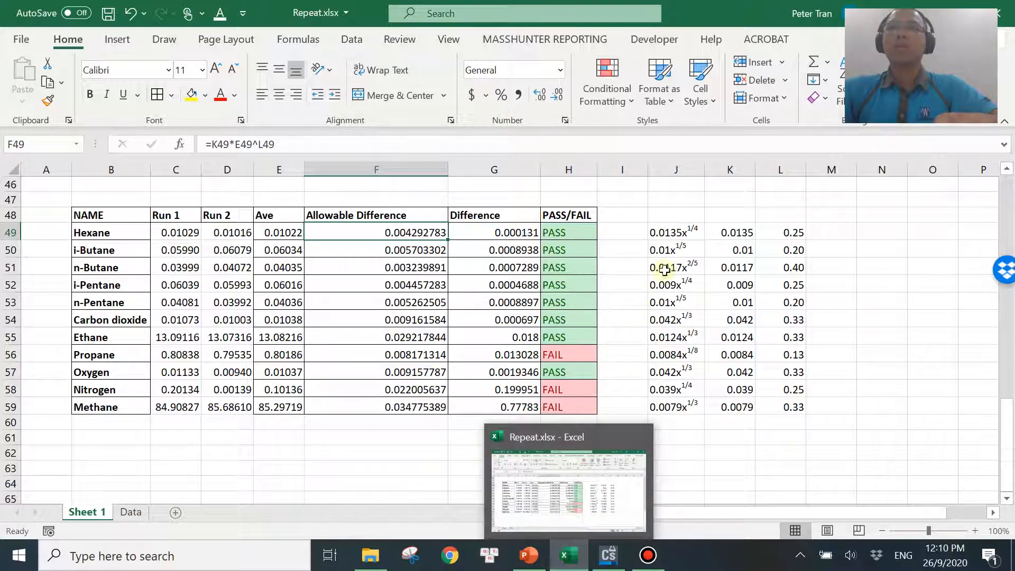
pyautogui.click(581, 555)
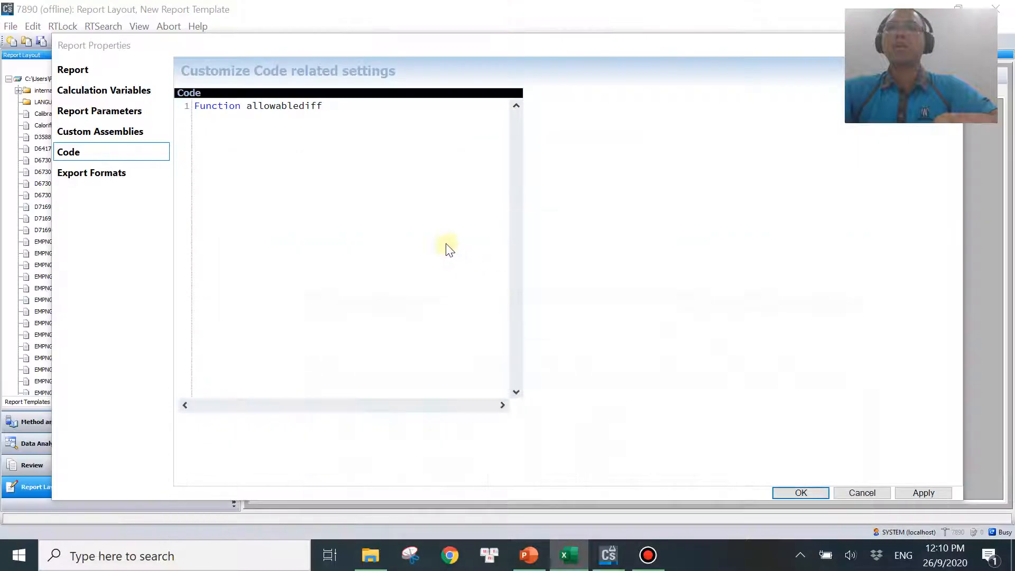
pyautogui.write('(amount1 as single, amount2 a')
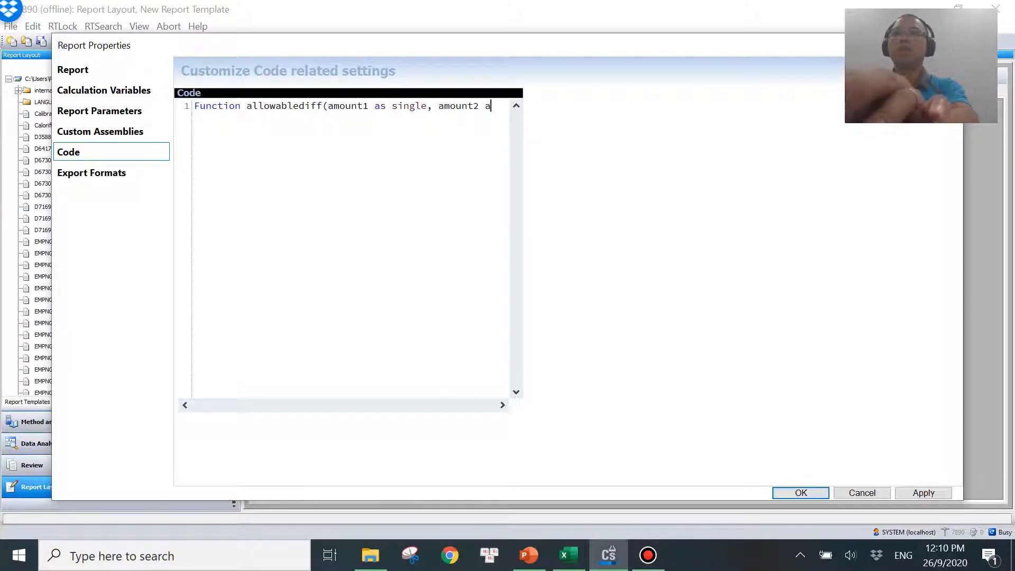
pyautogui.write('single) ')
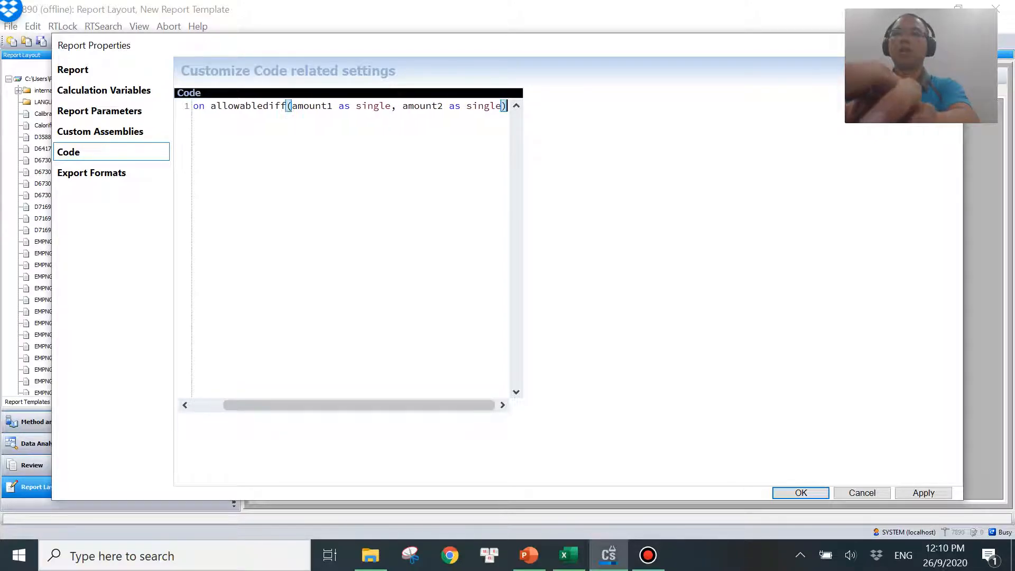
pyautogui.write('as single')
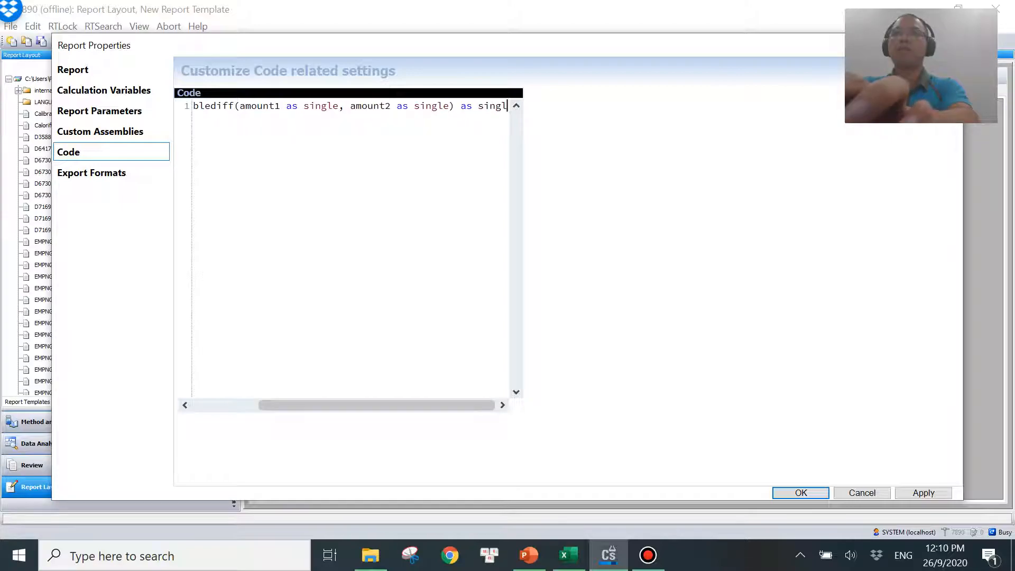
pyautogui.press('Return')
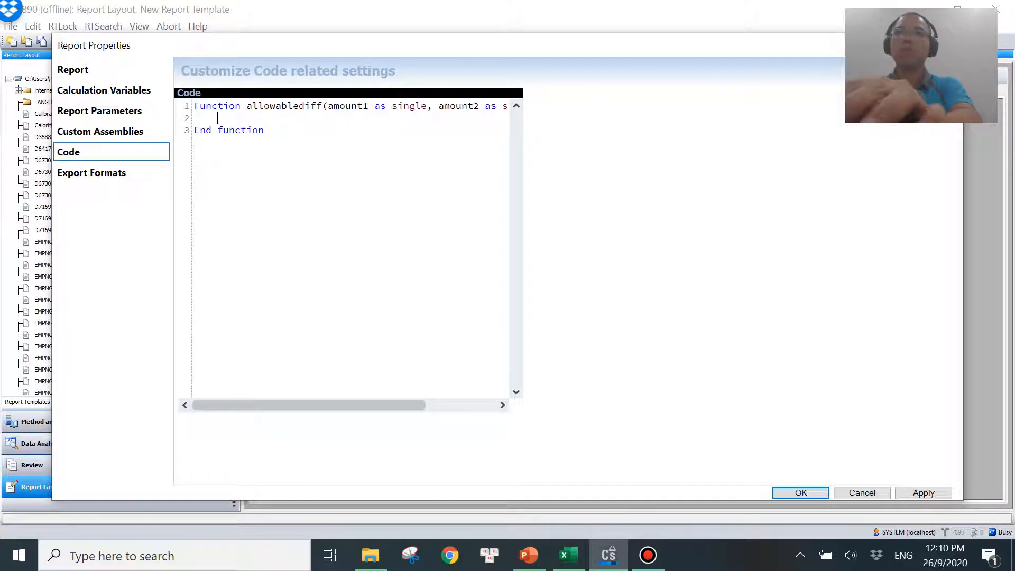
# - Recheck the Excel formula in F49, and in the ChemStation function declare ave as single and compute ave = (amount1 + amount2) / 2
pyautogui.hotkey('alt', 'Tab')
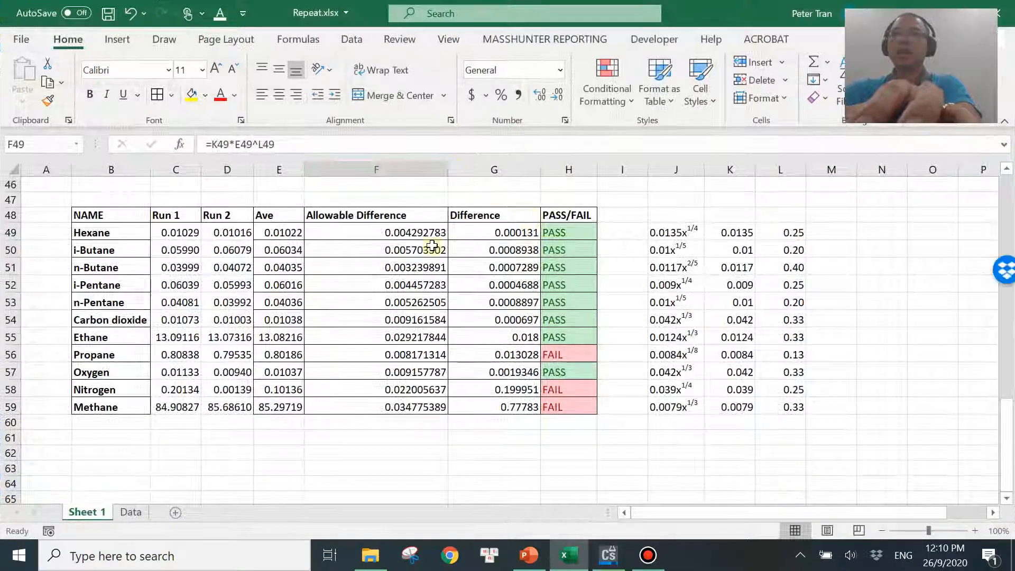
pyautogui.click(412, 233)
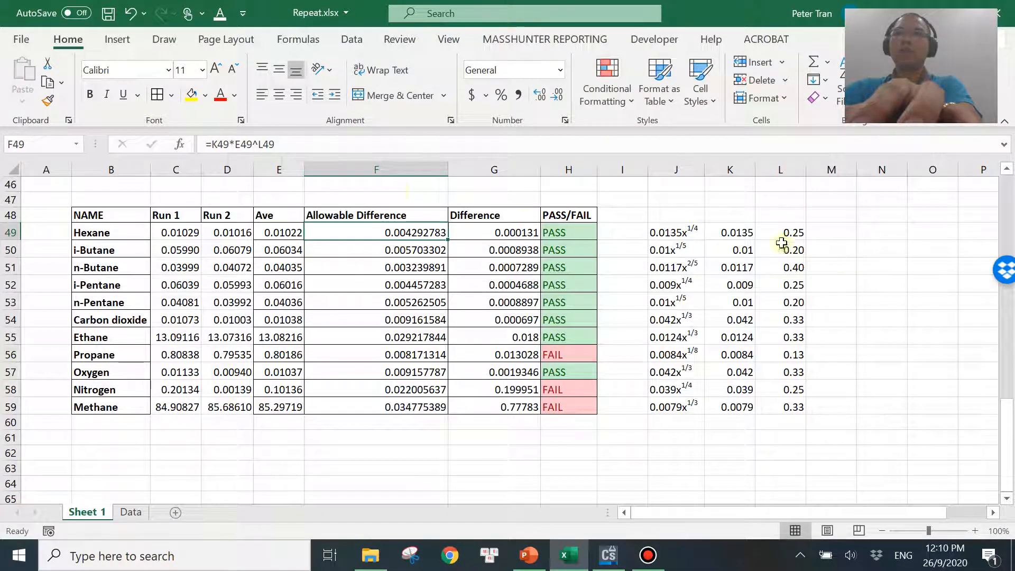
pyautogui.hotkey('alt', 'Tab')
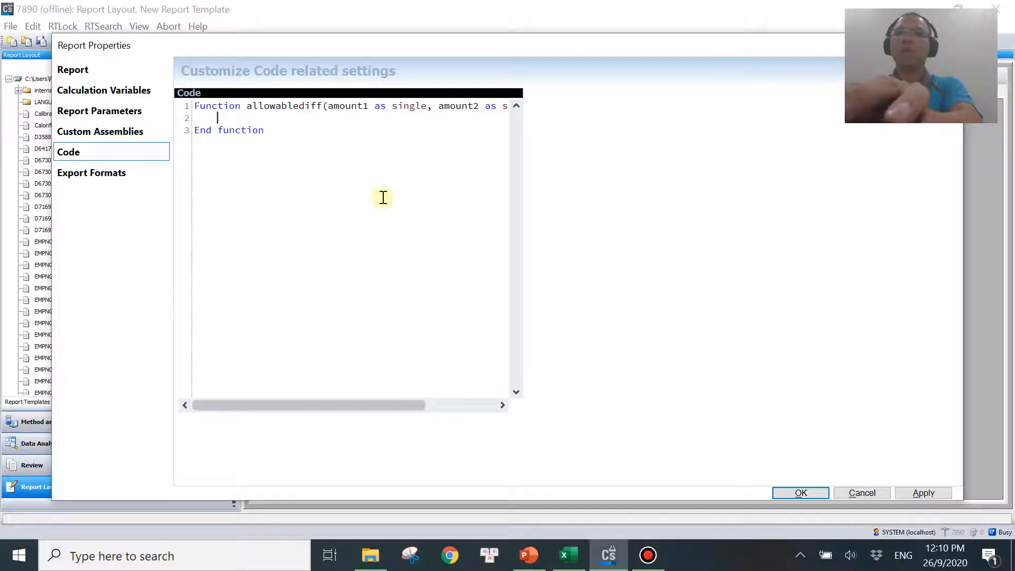
pyautogui.write('Dim ave')
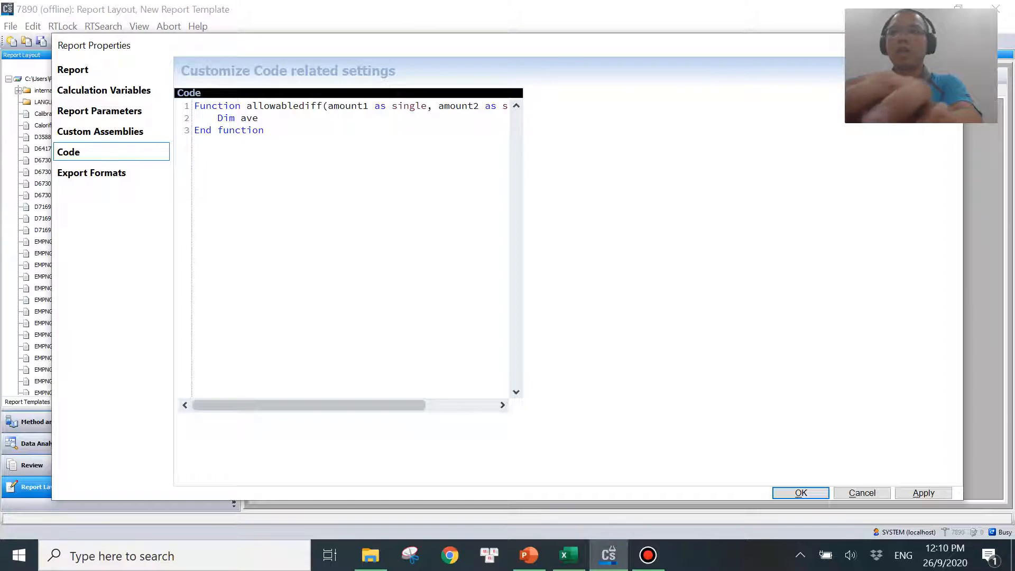
pyautogui.write(' as single')
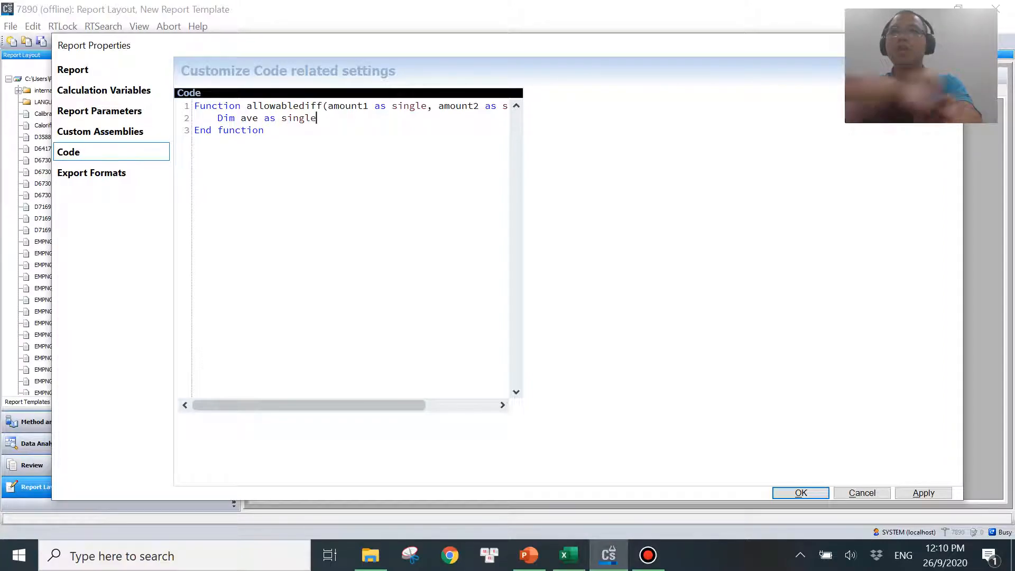
pyautogui.press('Return')
pyautogui.press('Tab')
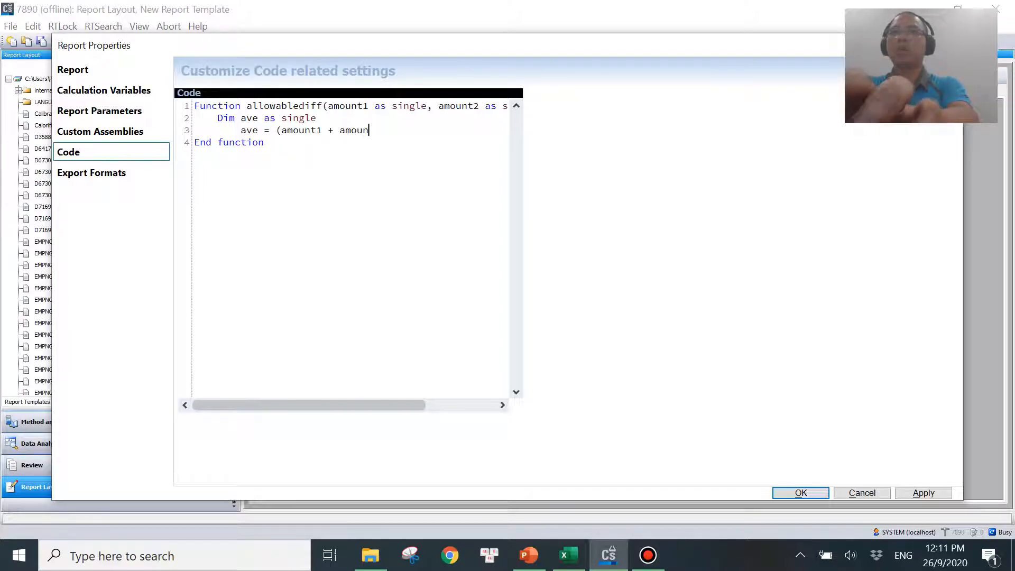
pyautogui.write(') / 2')
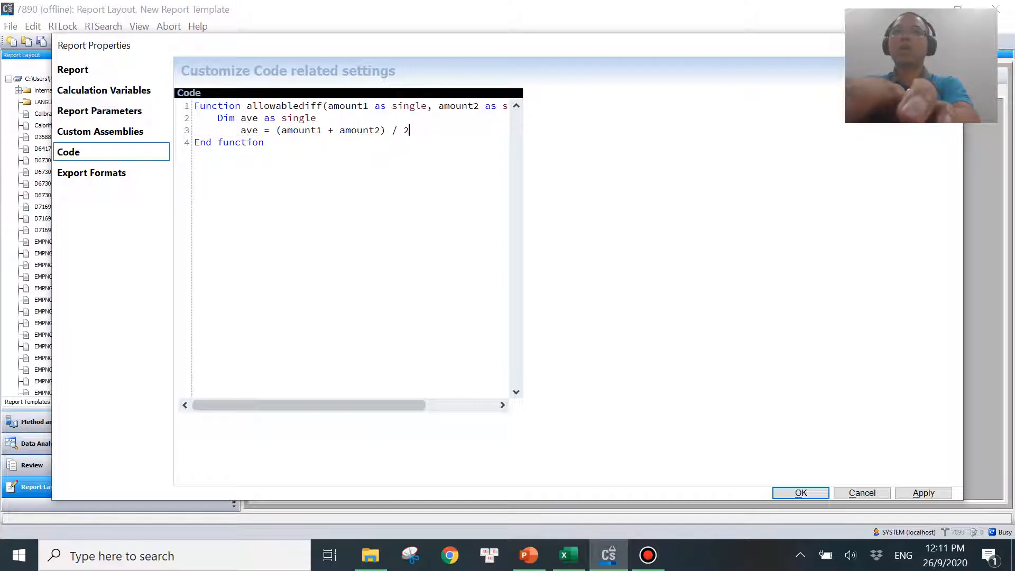
pyautogui.press('Return')
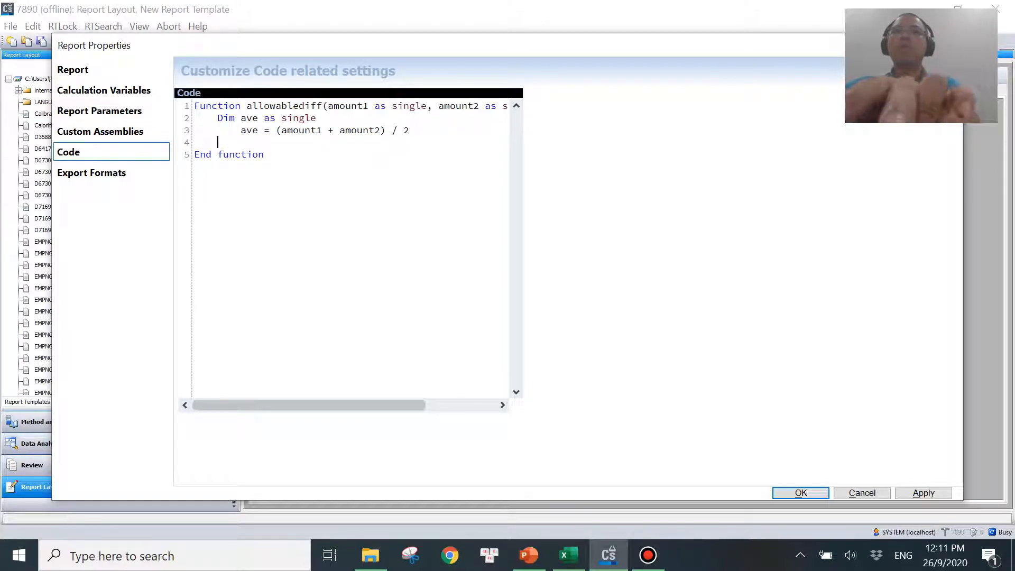
# - Consult Excel's per-compound coefficients, and in the ChemStation function add name as string as first parameter and start a Select case name block
pyautogui.hotkey('alt', 'Tab')
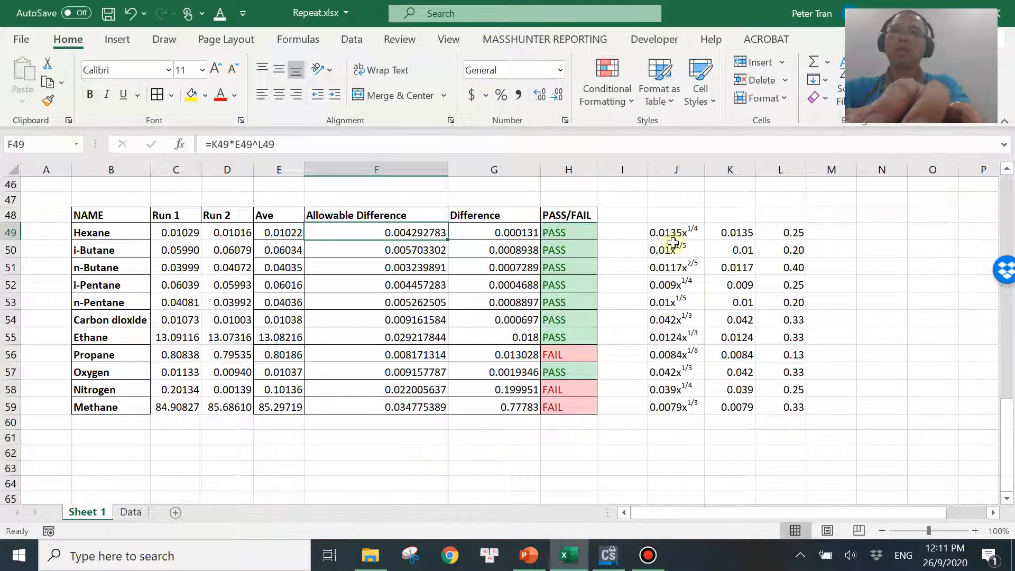
pyautogui.hotkey('alt', 'Tab')
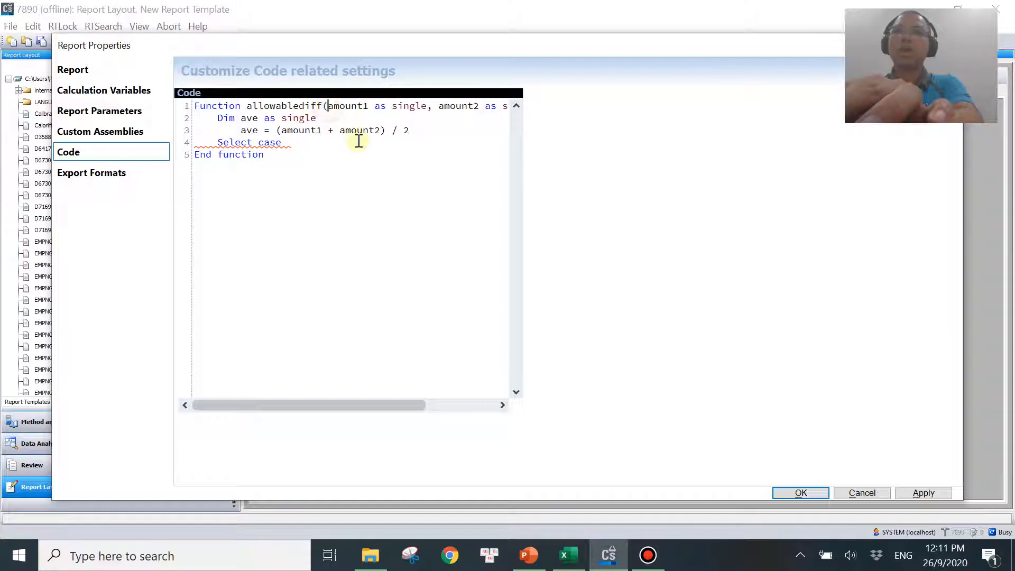
pyautogui.click(328, 106)
pyautogui.write('name as string,')
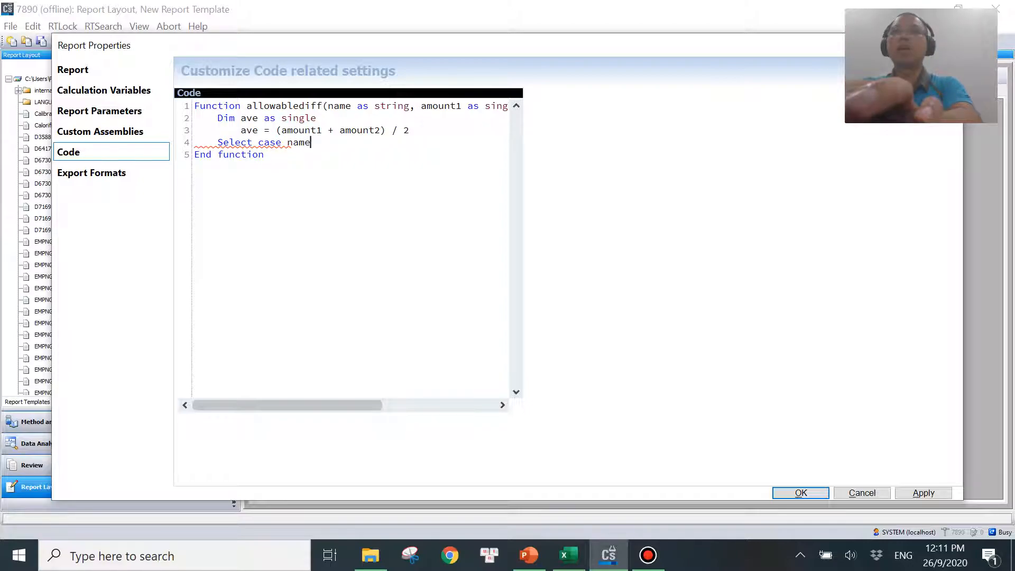
# - Close the Select case name block in the allowablediff function with an End select line
pyautogui.press('Return')
pyautogui.write('End ')
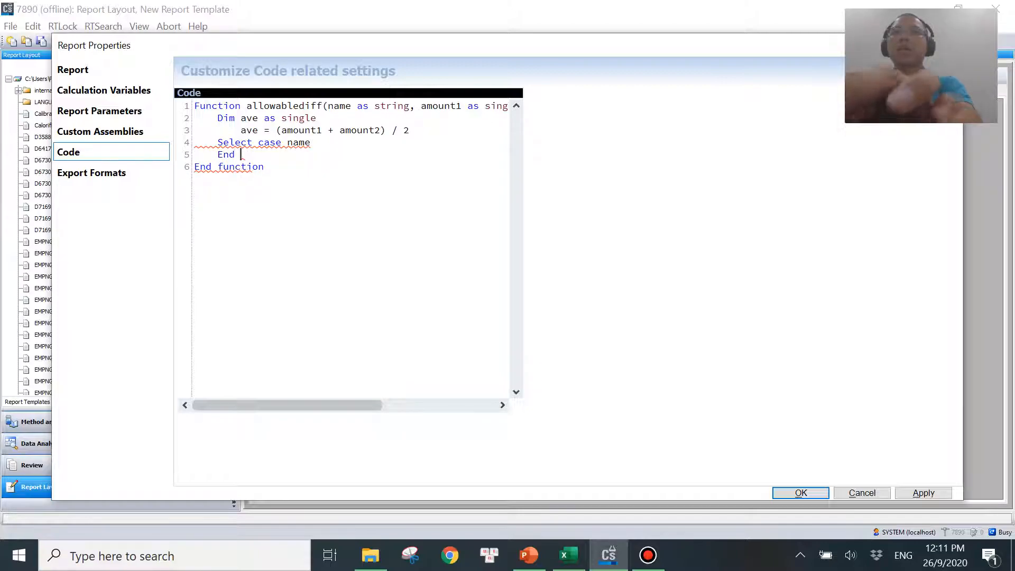
pyautogui.write('select')
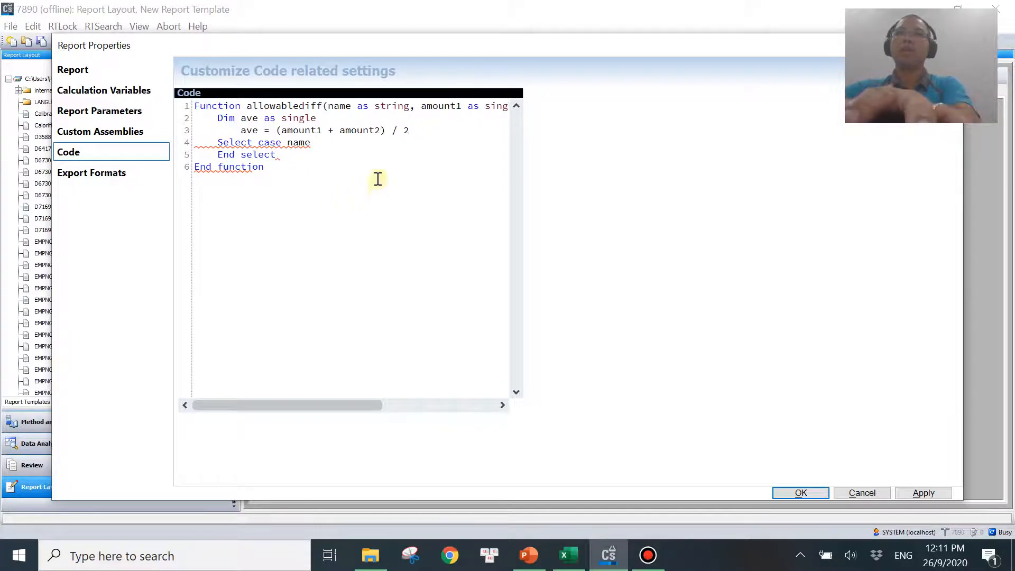
# - Check the first compound name in the Excel table and add the line case is ="Hexane" inside the ChemStation Select block
pyautogui.click(331, 146)
pyautogui.press('Return')
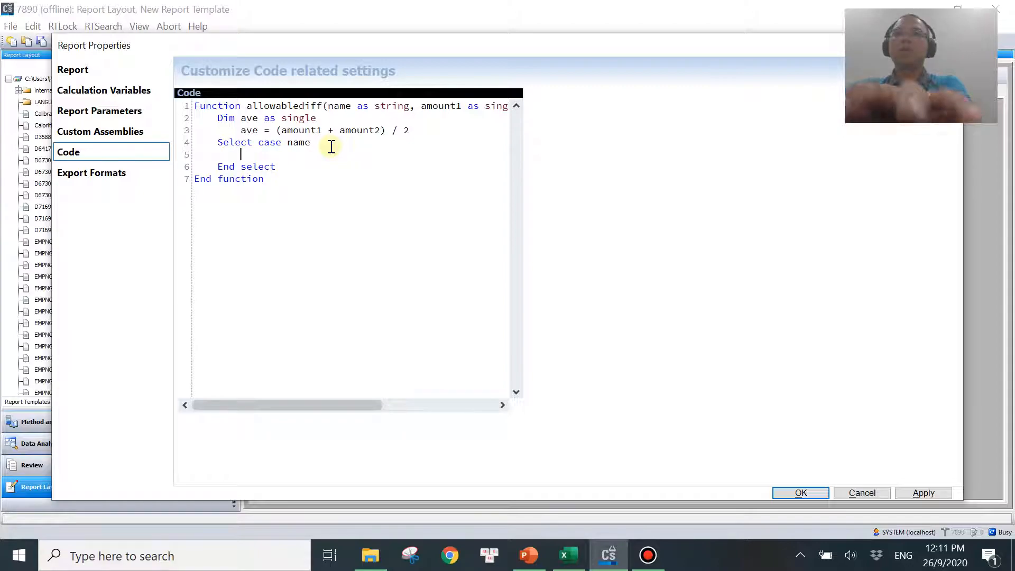
pyautogui.write('case')
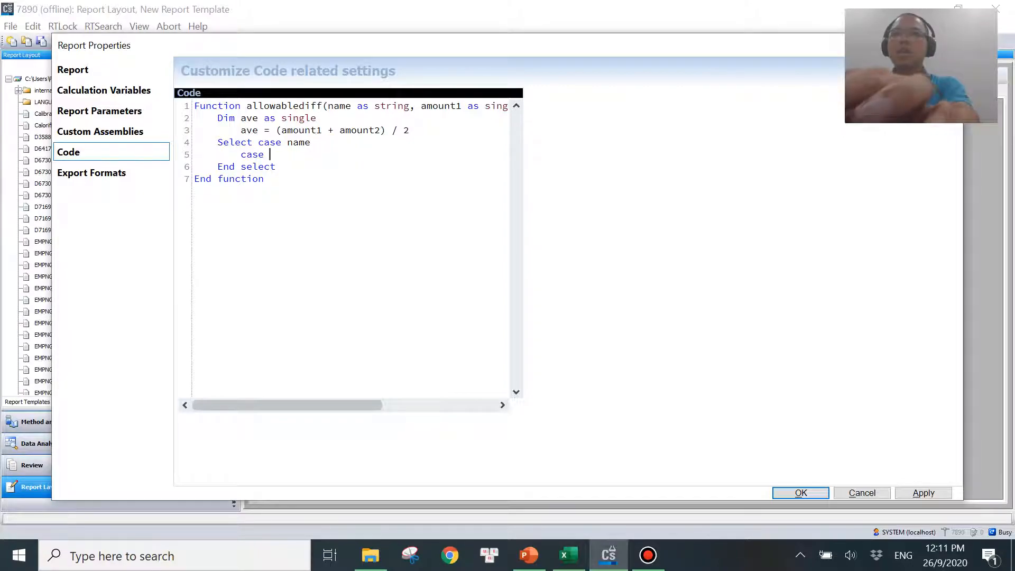
pyautogui.write(' is ="')
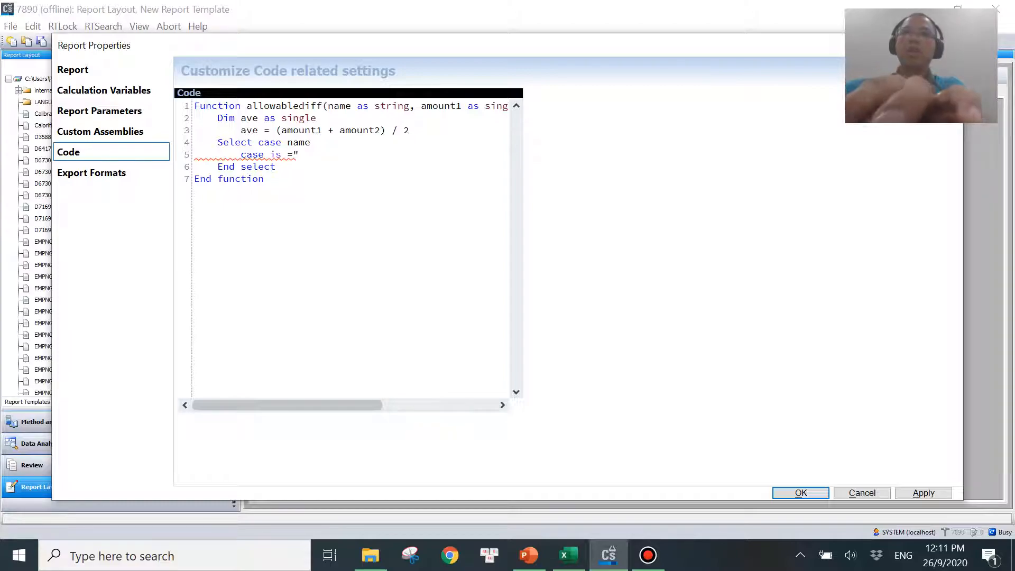
pyautogui.hotkey('alt', 'Tab')
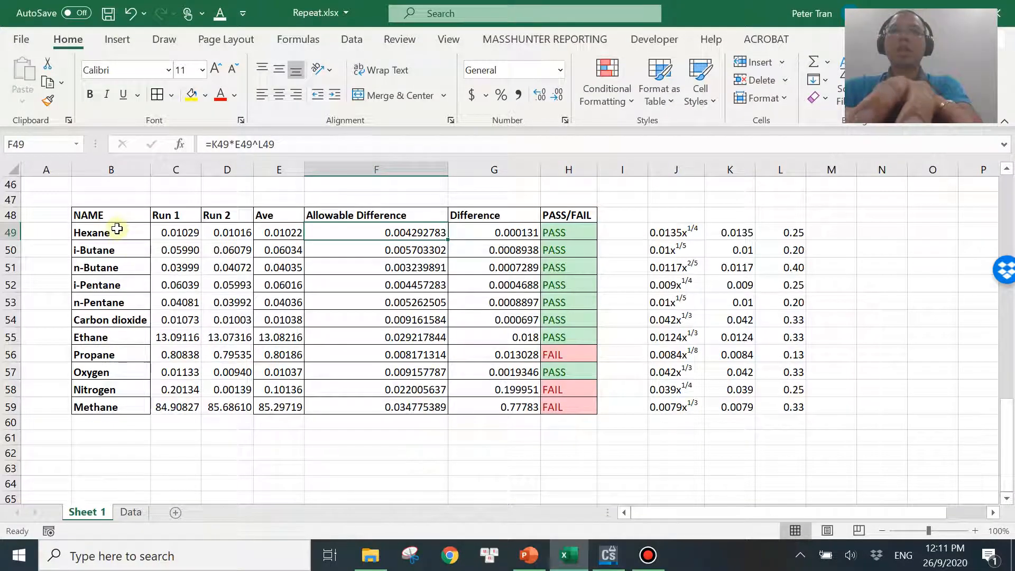
pyautogui.hotkey('alt', 'Tab')
pyautogui.hotkey('alt', 'Tab')
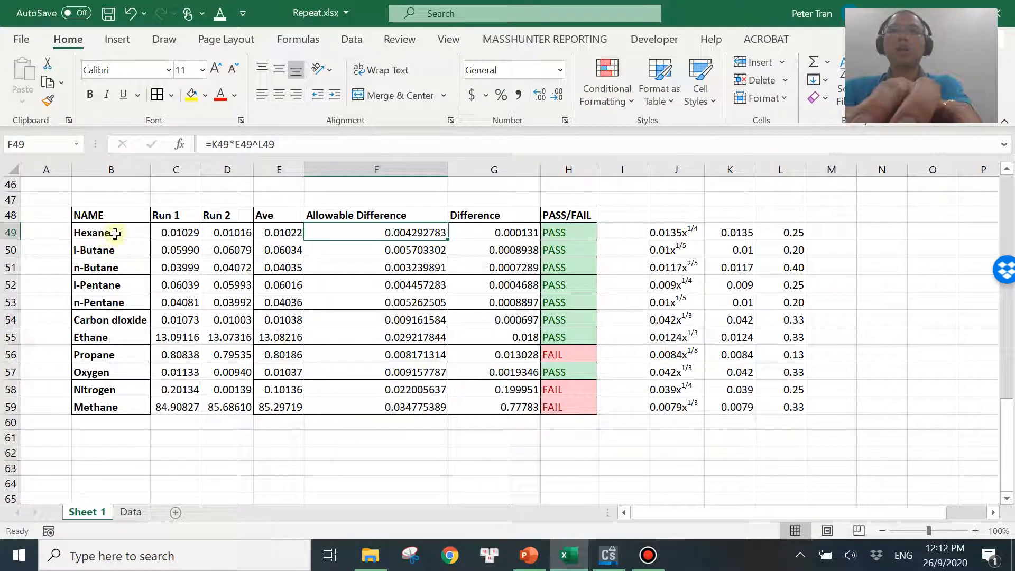
pyautogui.hotkey('alt', 'Tab')
pyautogui.write('H')
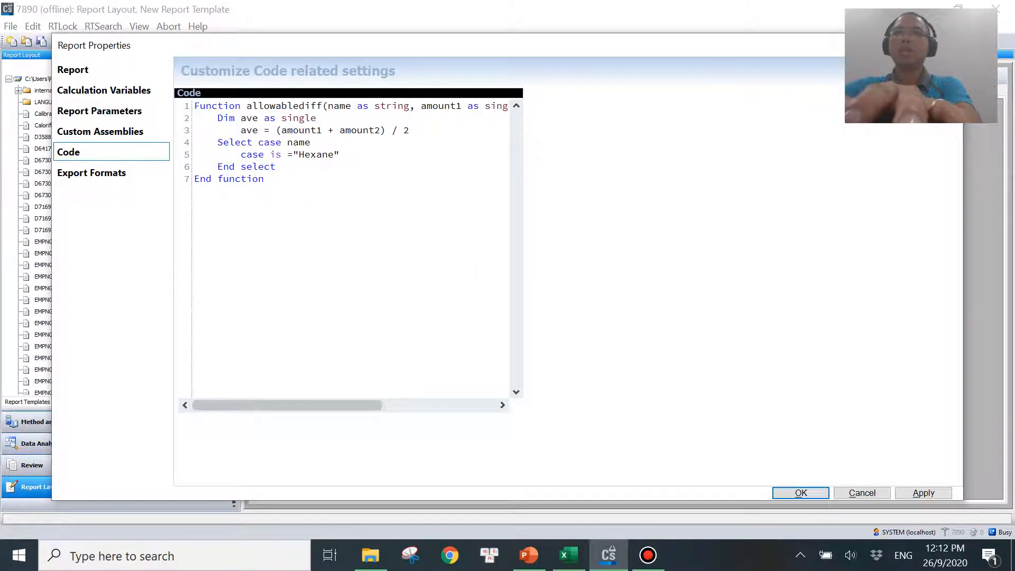
# - Under the Hexane case, begin the assignment allowablediff = 0.0135 *, reusing the function name and taking the coefficient from the Excel sheet
pyautogui.press('Return')
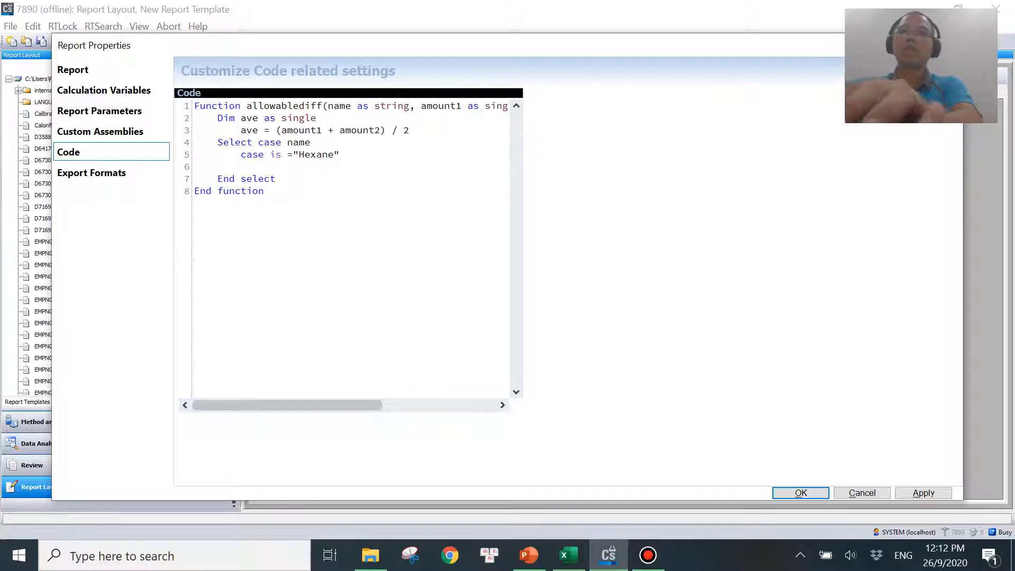
pyautogui.moveTo(247, 106); pyautogui.dragTo(328, 107)
pyautogui.hotkey('ctrl', 'c')
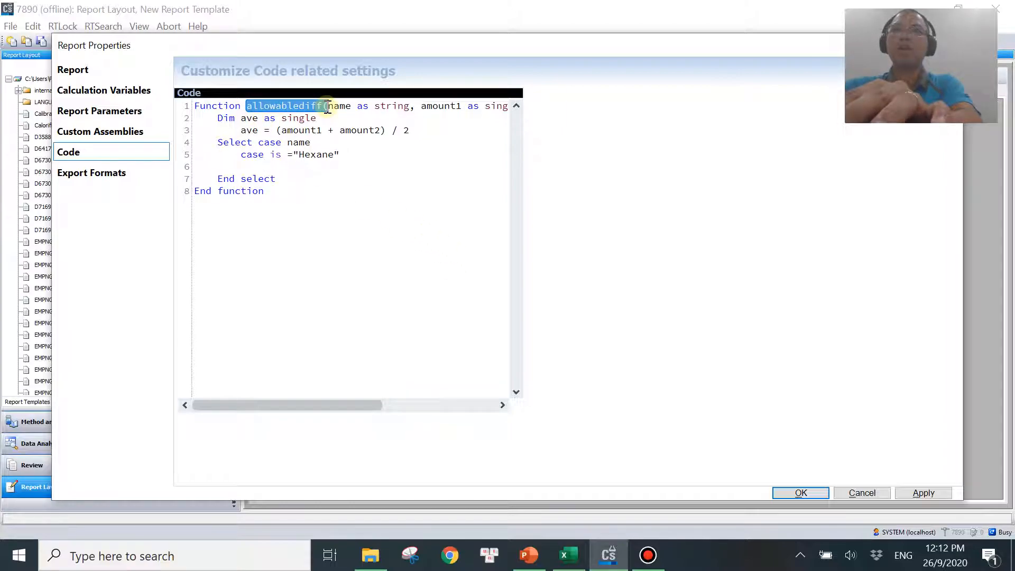
pyautogui.click(259, 167)
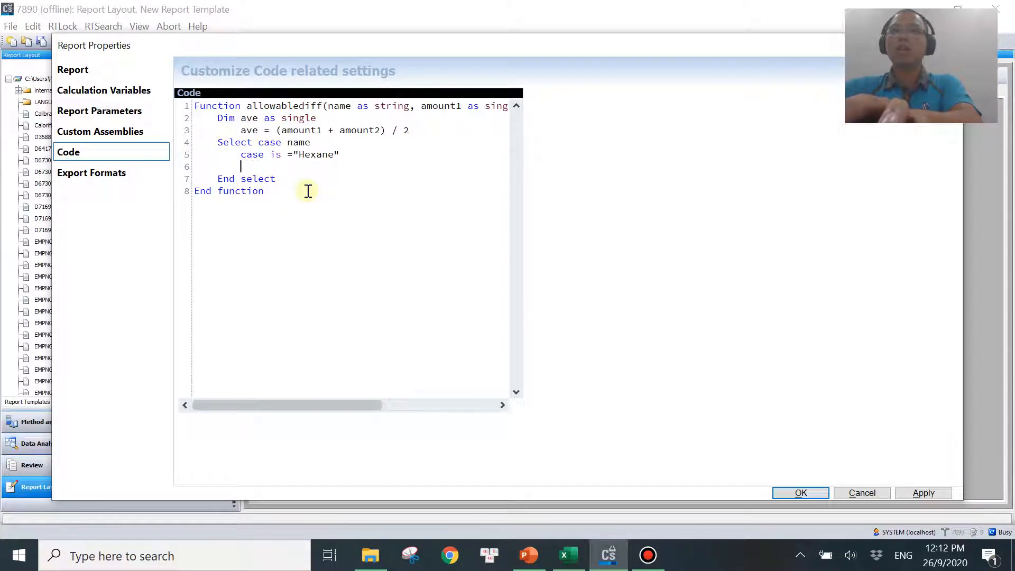
pyautogui.hotkey('ctrl', 'v')
pyautogui.write('=')
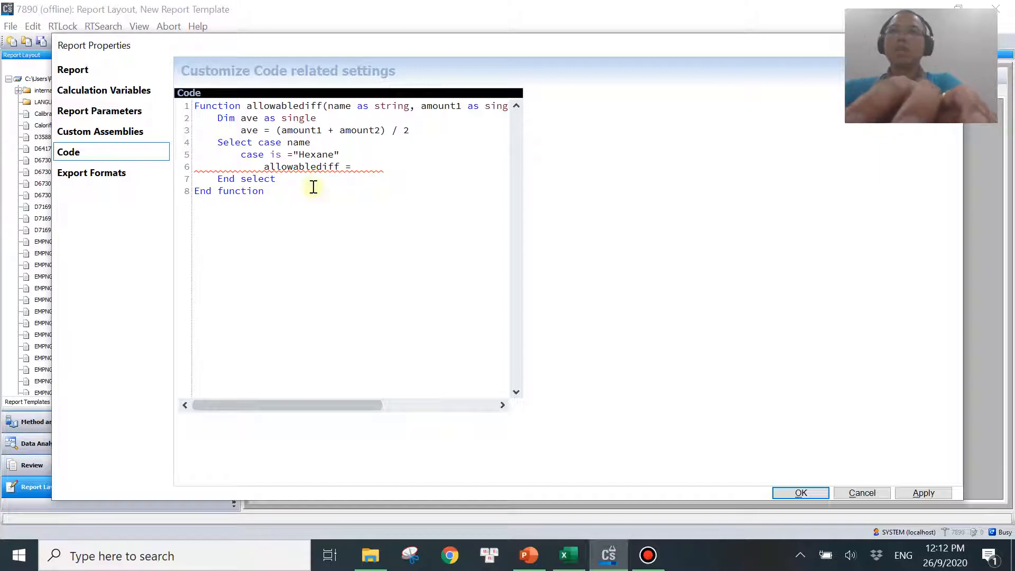
pyautogui.hotkey('alt', 'Tab')
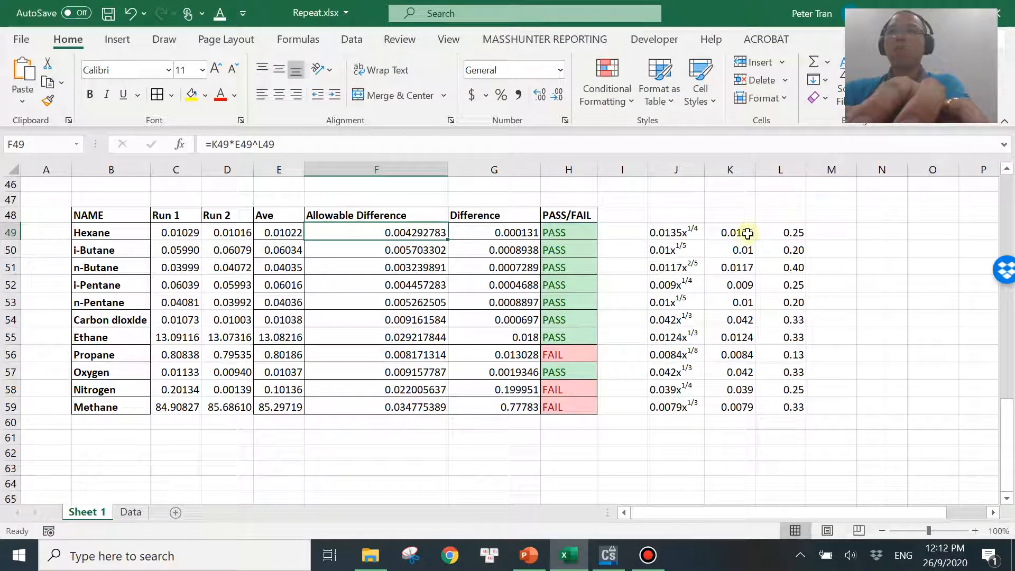
pyautogui.hotkey('alt', 'Tab')
pyautogui.write('0.0135')
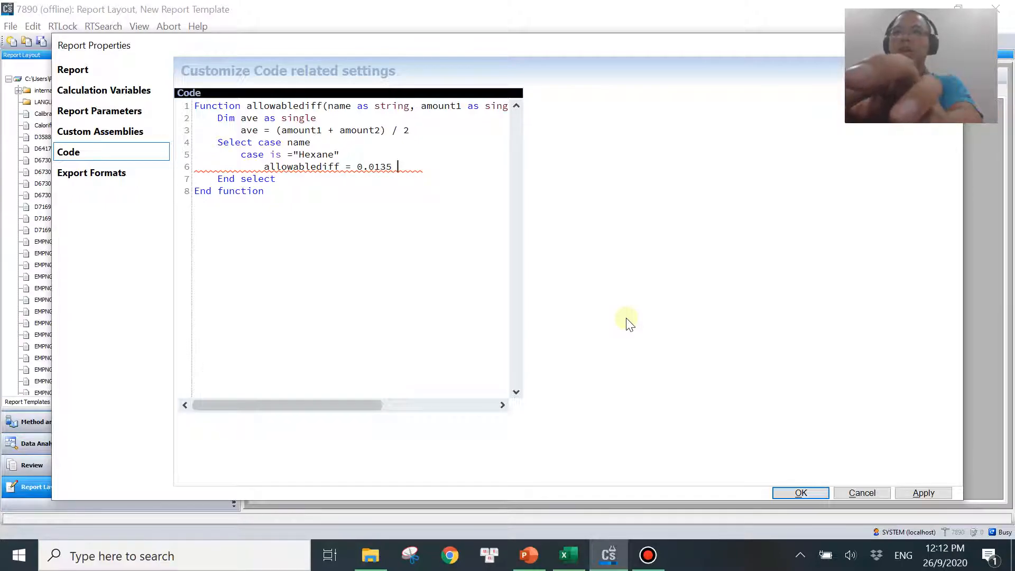
pyautogui.write(' *')
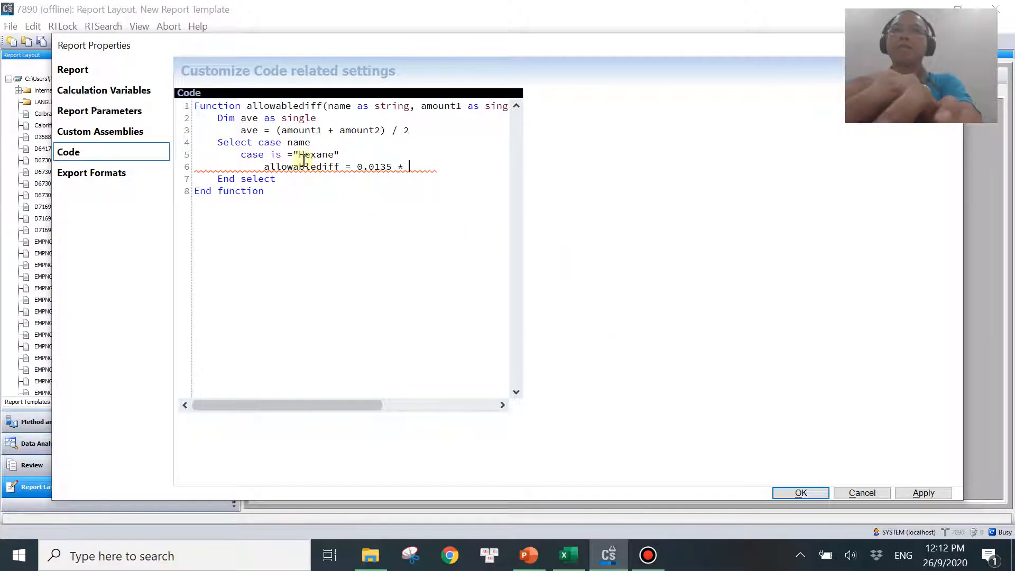
# - Consult Hexane's exponent in Excel and complete its ChemStation assignment as allowablediff = 0.0135 * (ave ^ (1/4))
pyautogui.hotkey('alt', 'Tab')
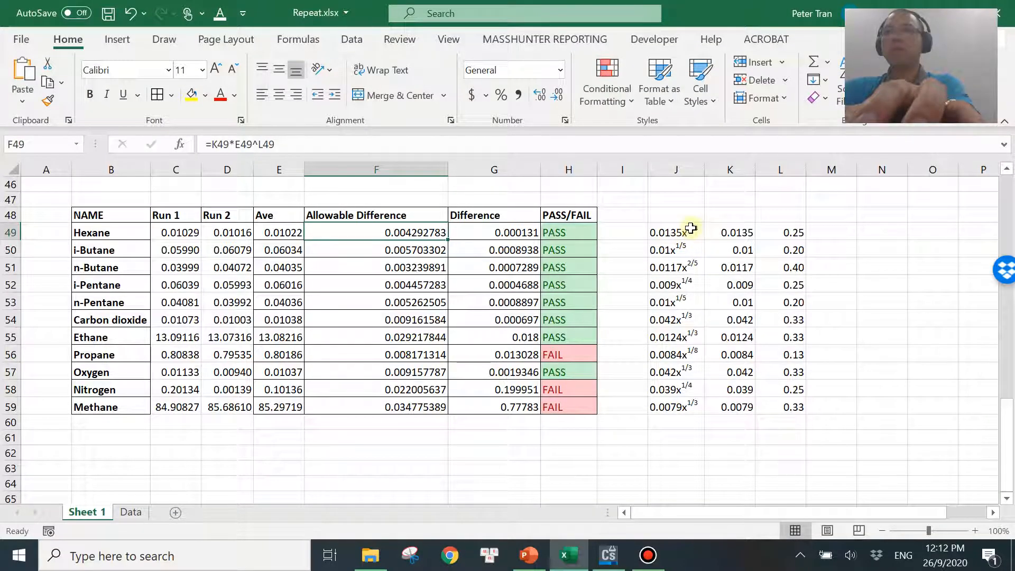
pyautogui.hotkey('alt', 'Tab')
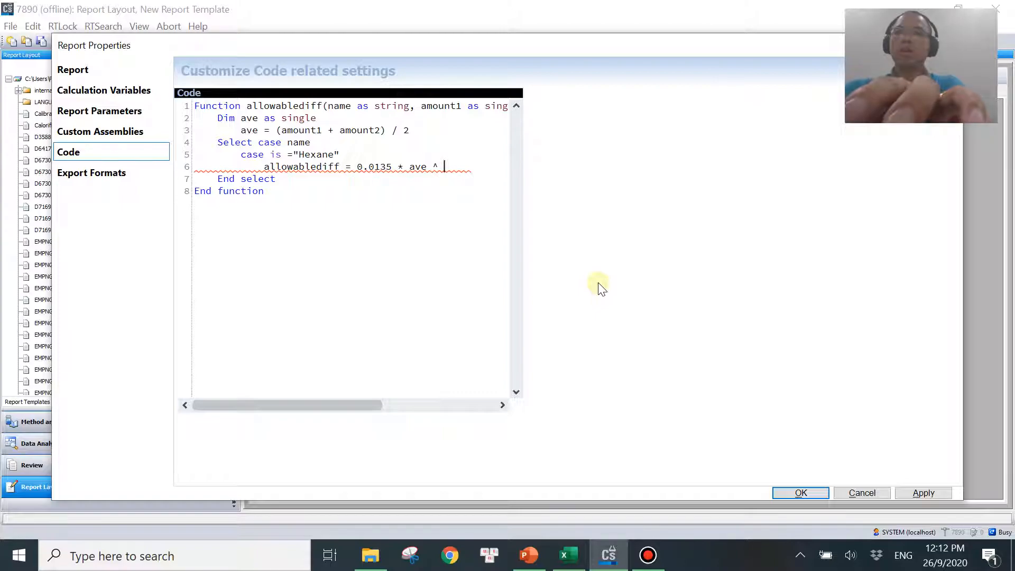
pyautogui.hotkey('alt', 'Tab')
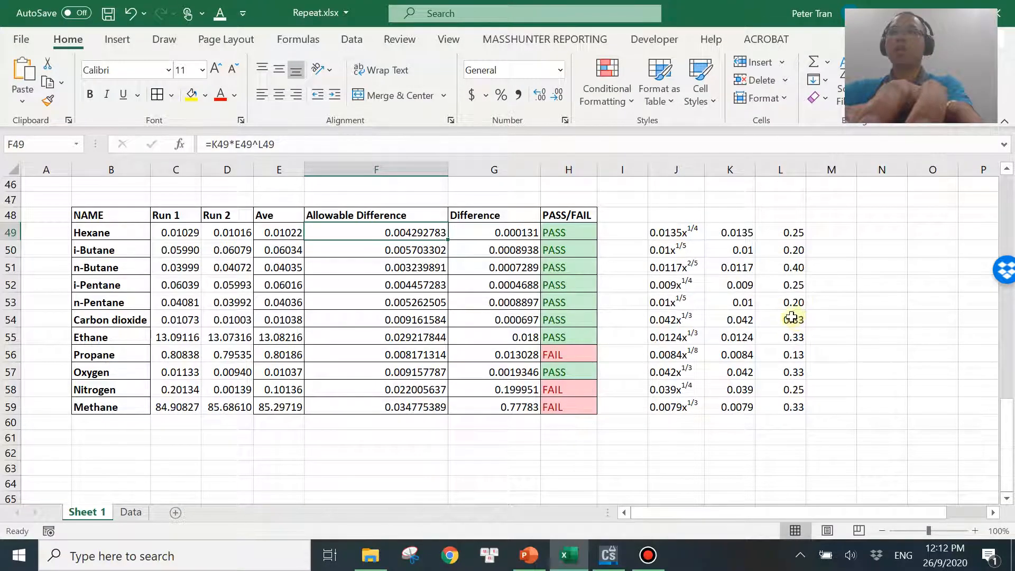
pyautogui.hotkey('alt', 'Tab')
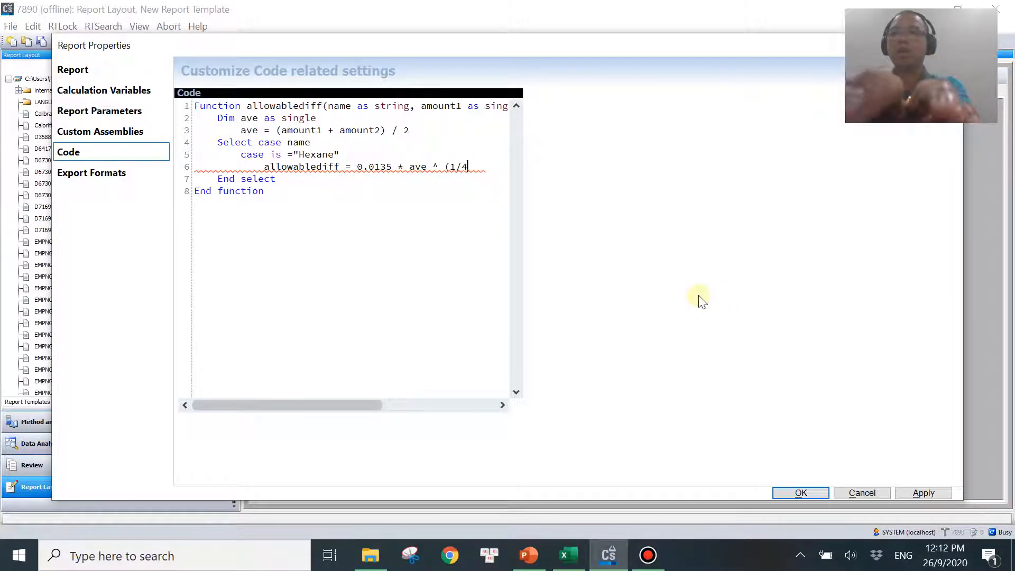
pyautogui.write(')')
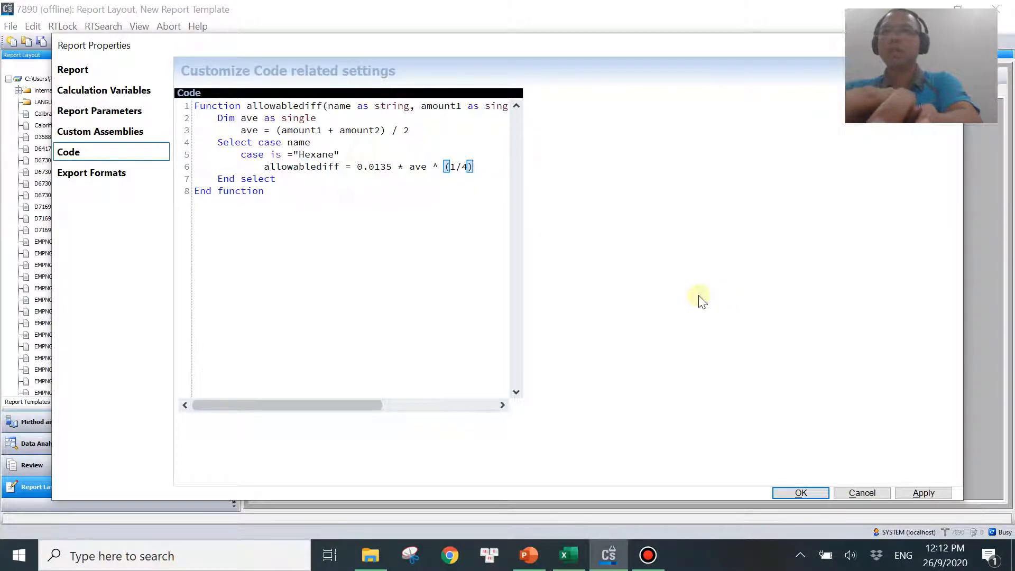
pyautogui.write('(')
pyautogui.press('End')
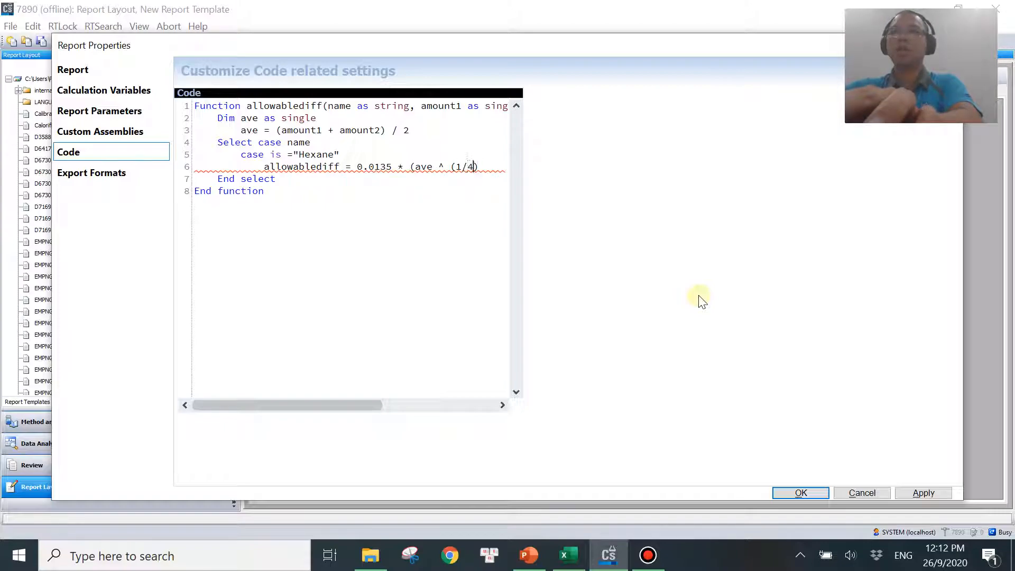
pyautogui.write(')')
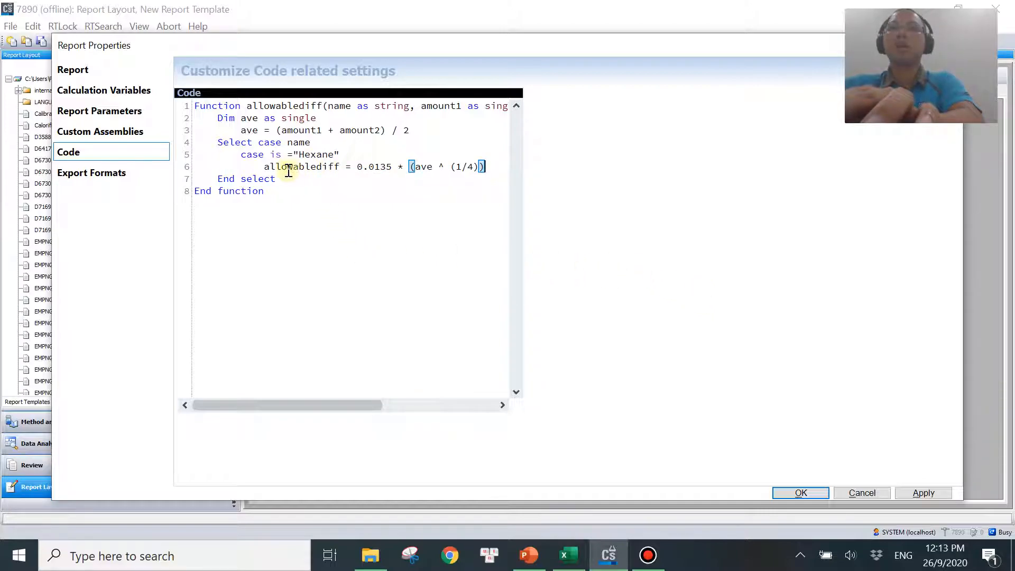
# - Check the second compound name in Excel and add the line case is ="i-Butane" below the Hexane assignment in ChemStation
pyautogui.click(504, 167)
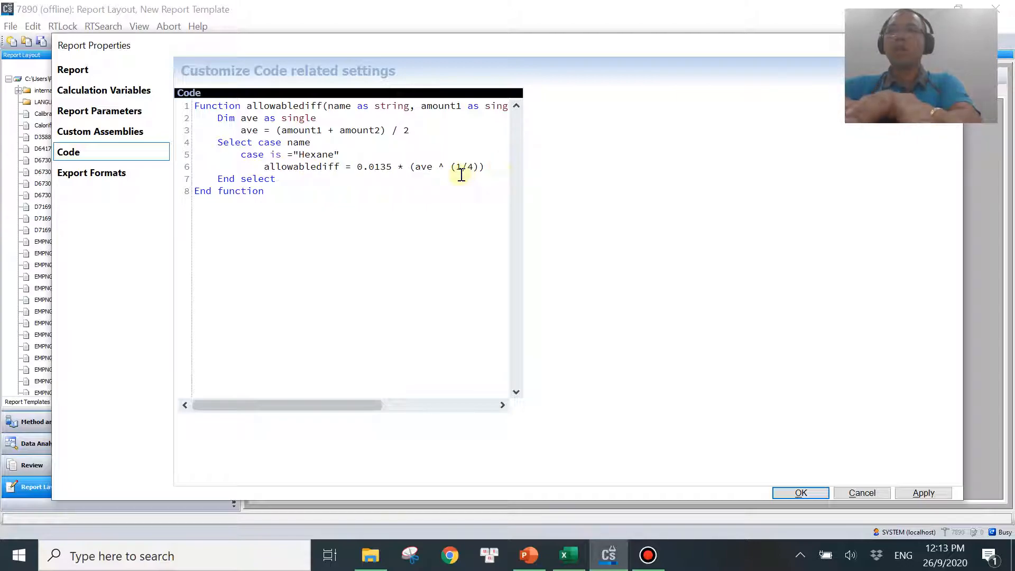
pyautogui.press('Return')
pyautogui.write('case is')
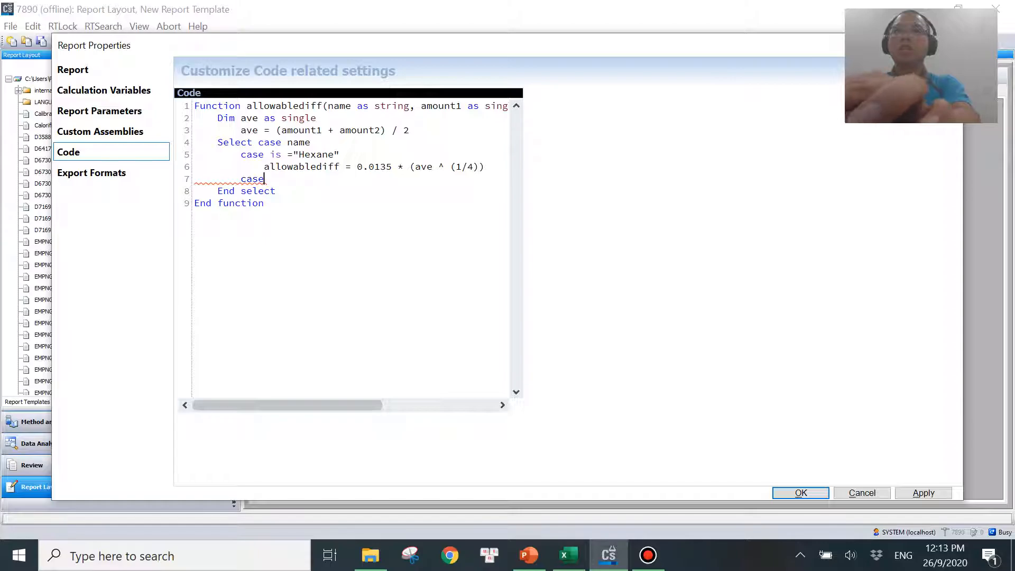
pyautogui.hotkey('alt', 'Tab')
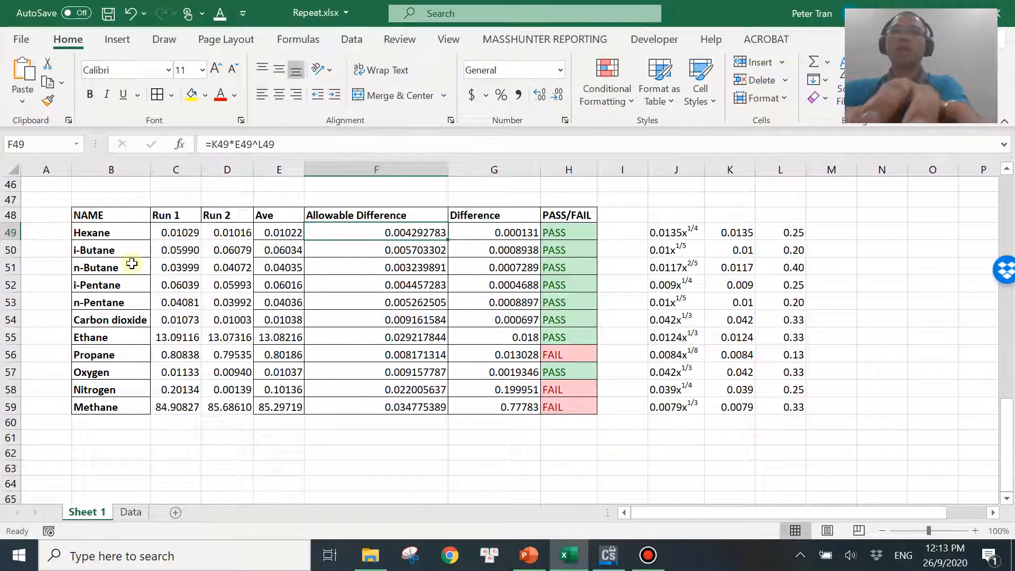
pyautogui.hotkey('alt', 'Tab')
pyautogui.write('=')
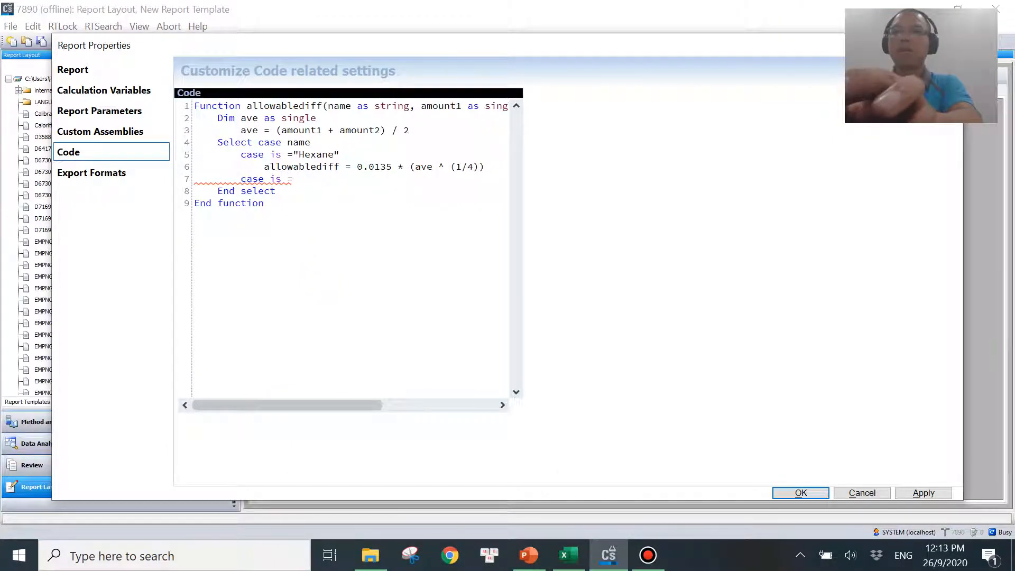
pyautogui.write('"i-Butene')
pyautogui.write('a')
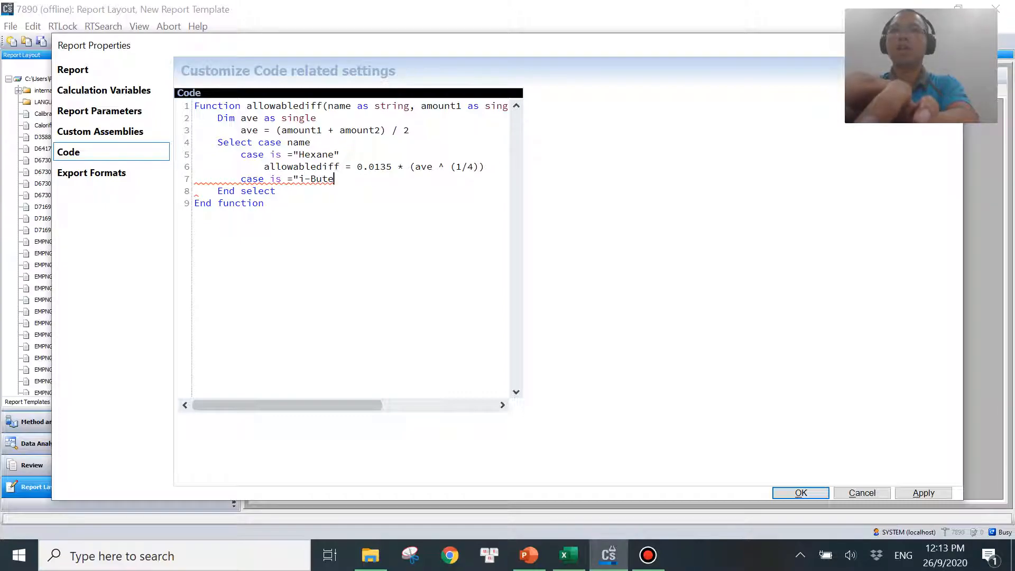
pyautogui.write('ne"')
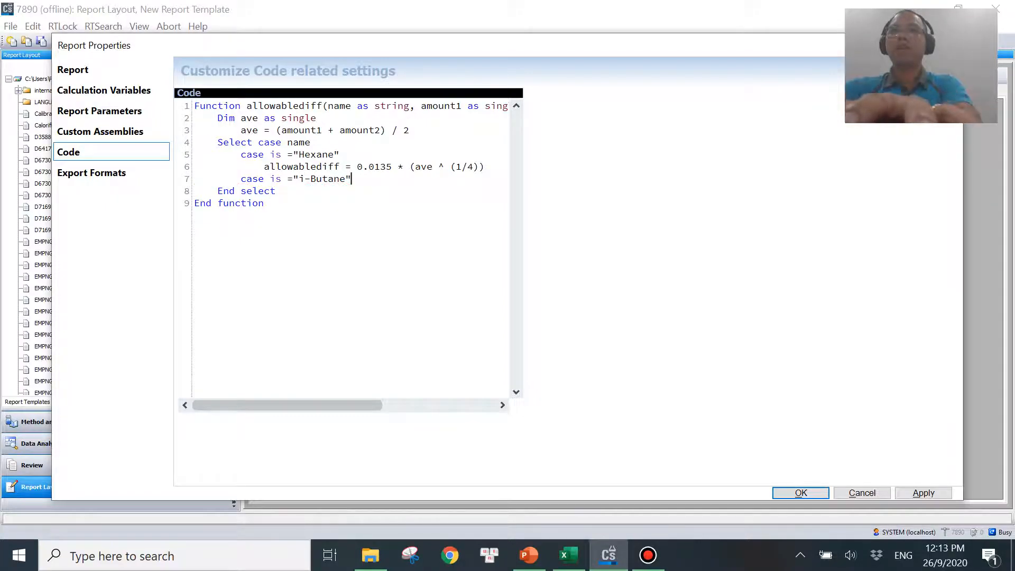
# - Consult i-Butane's coefficient and exponent in Excel, and add allowablediff = 0.01 * (ave ^ (1/5)) under its ChemStation case, followed by a new line
pyautogui.press('Return')
pyautogui.press('Tab')
pyautogui.hotkey('ctrl', 'v')
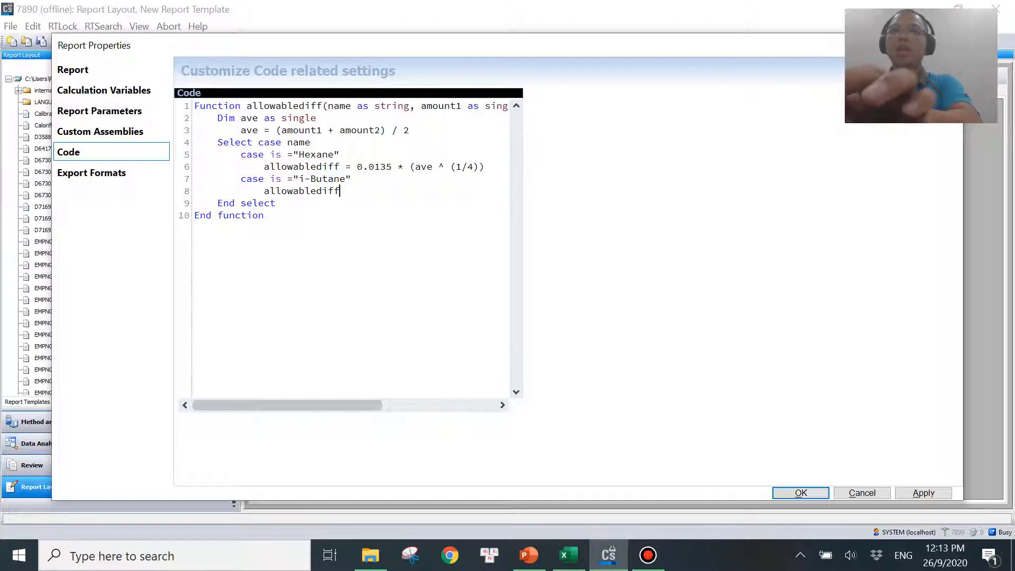
pyautogui.hotkey('alt', 'Tab')
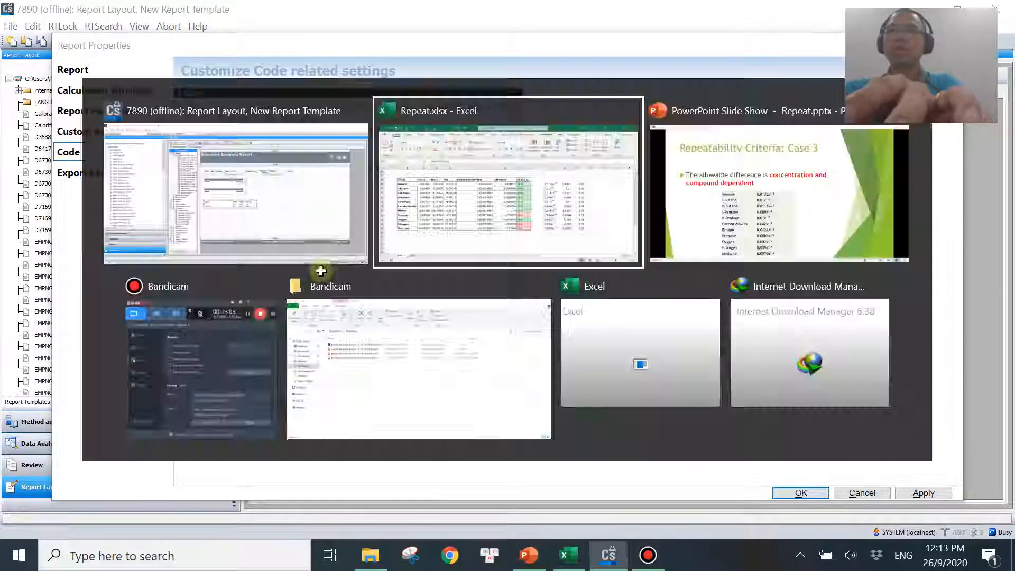
pyautogui.hotkey('alt', 'Tab')
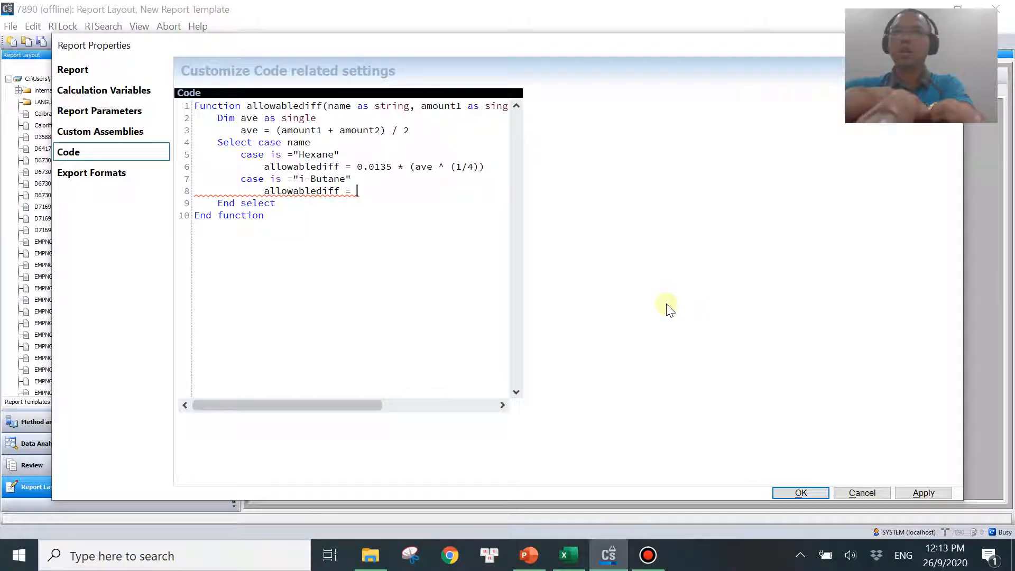
pyautogui.write('0.01 * (ave ^ (')
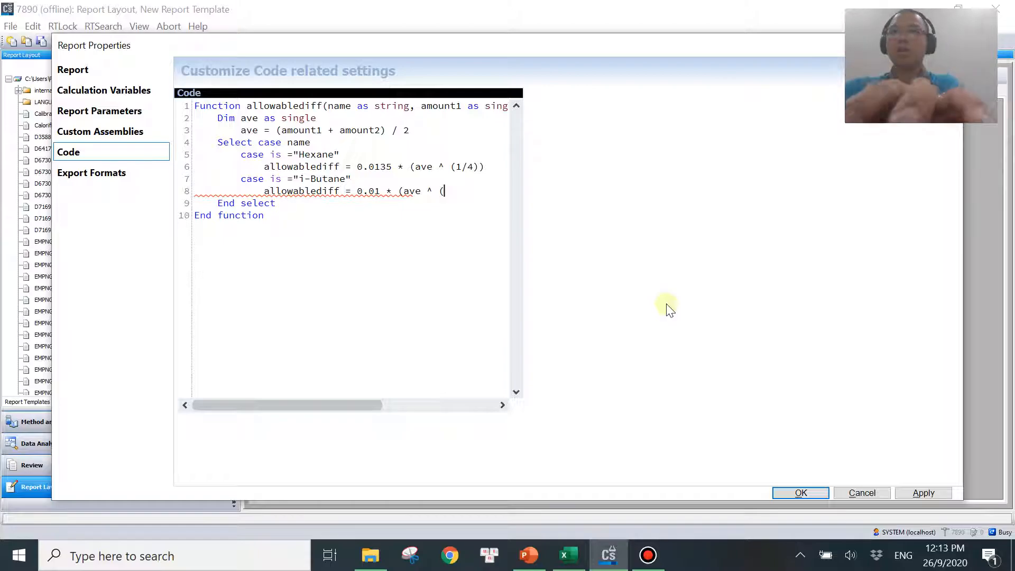
pyautogui.hotkey('alt', 'Tab')
pyautogui.hotkey('alt', 'Tab')
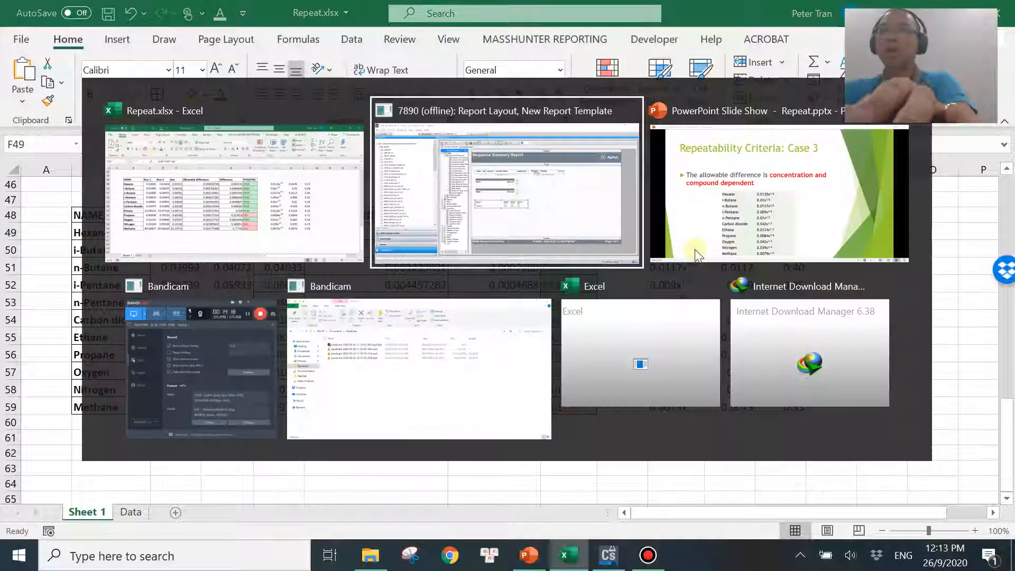
pyautogui.write('1/5))')
pyautogui.click(484, 199)
pyautogui.click(482, 191)
pyautogui.press('Return')
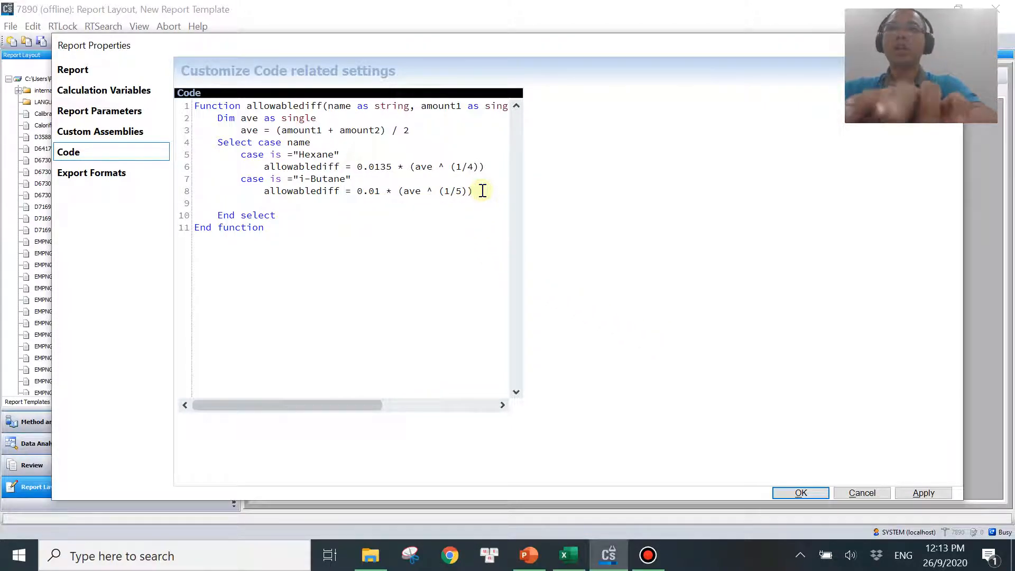
# - Switch to the File Explorer window
pyautogui.click(371, 555)
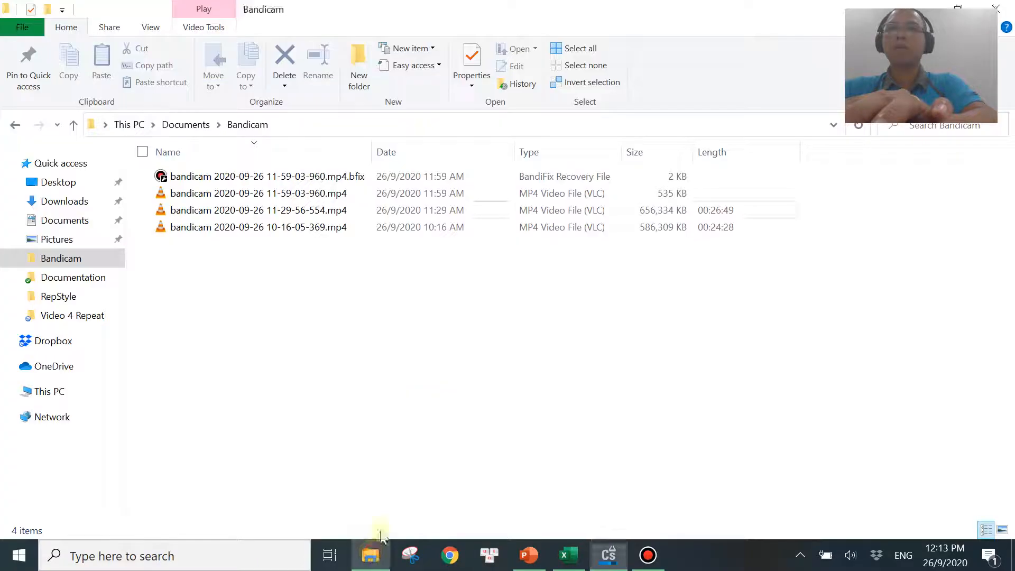
# - Open Code.txt from the Video 4 Repeat folder and copy all of its case statements
pyautogui.click(64, 316)
pyautogui.doubleClick(196, 176)
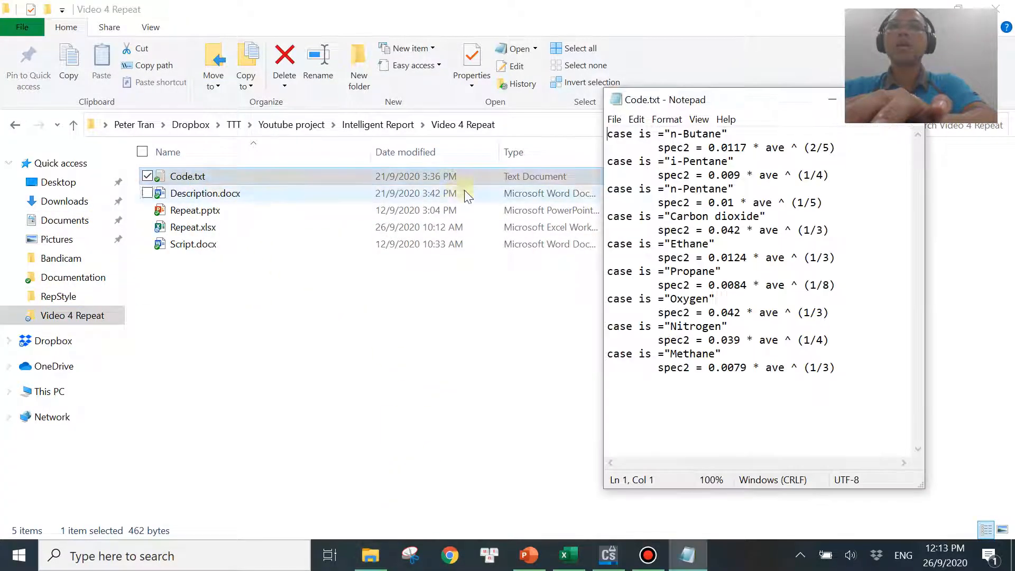
pyautogui.moveTo(613, 134); pyautogui.dragTo(804, 312)
pyautogui.click(630, 150)
pyautogui.hotkey('ctrl', 'a')
pyautogui.hotkey('ctrl', 'c')
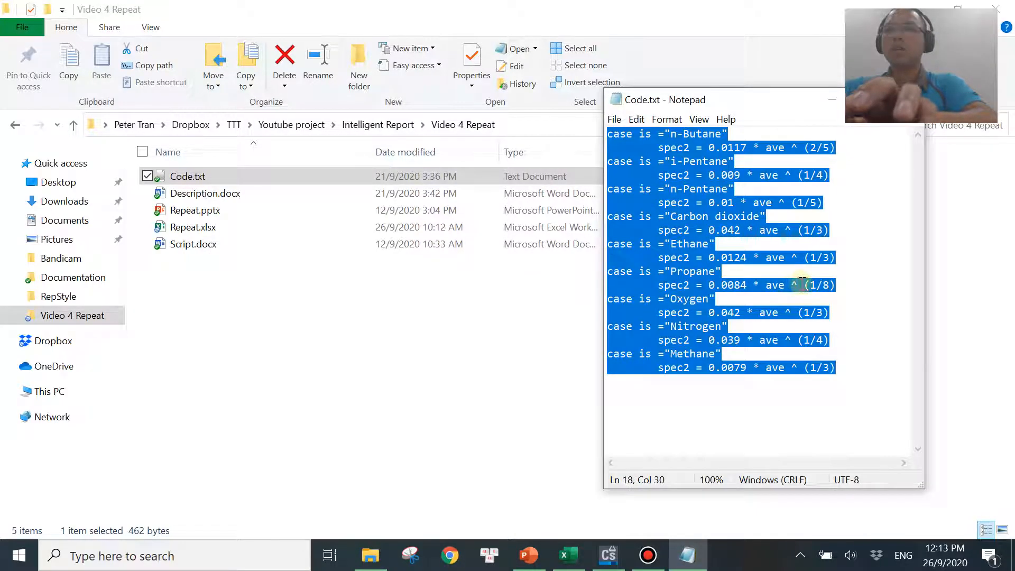
# - Switch to ChemStation and paste the copied case statements below the i-Butane case in the report's custom code
pyautogui.click(609, 555)
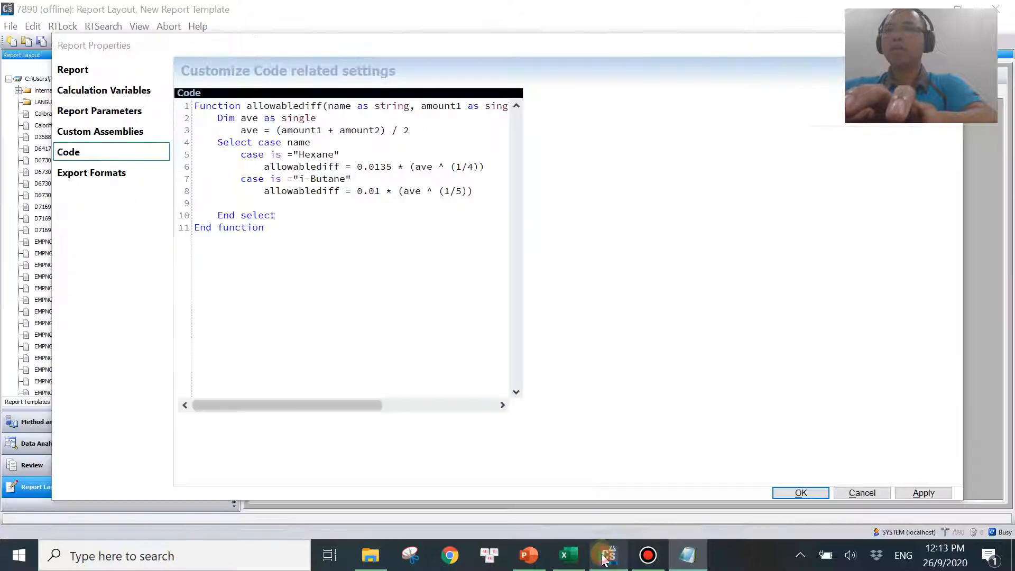
pyautogui.hotkey('ctrl', 'v')
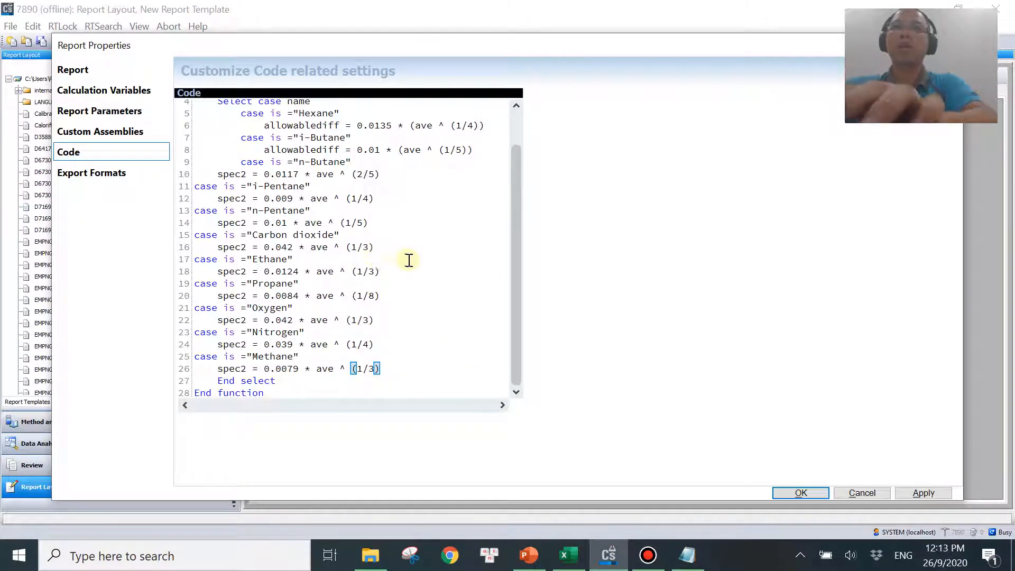
pyautogui.scroll(1, 446, 276)
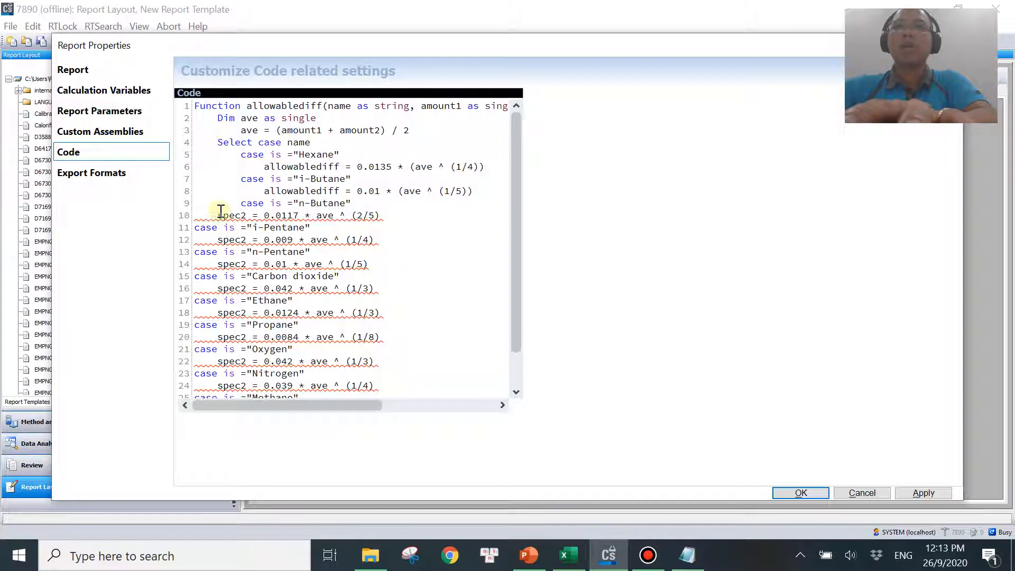
# - Replace spec2 with the function name allowablediff in the n-Butane, i-Pentane, n-Pentane and Carbon dioxide formulas
pyautogui.doubleClick(262, 108)
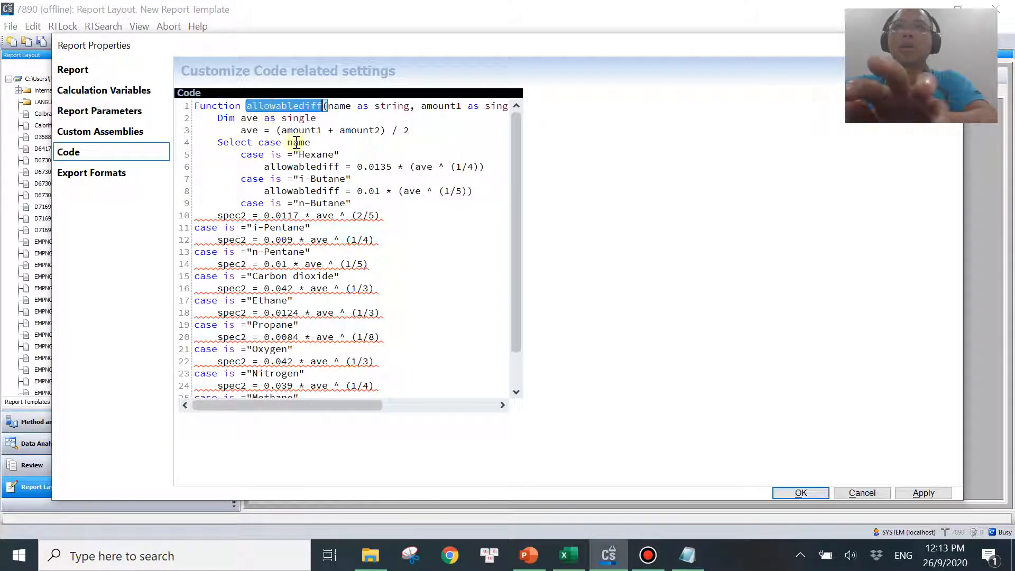
pyautogui.click(317, 117)
pyautogui.doubleClick(264, 106)
pyautogui.hotkey('ctrl', 'c')
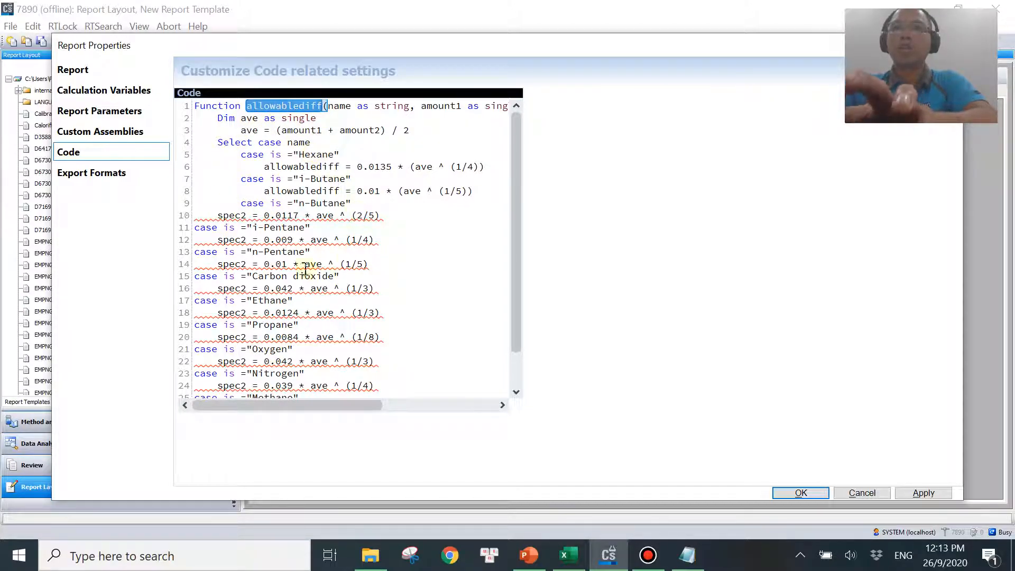
pyautogui.doubleClick(232, 215)
pyautogui.hotkey('ctrl', 'v')
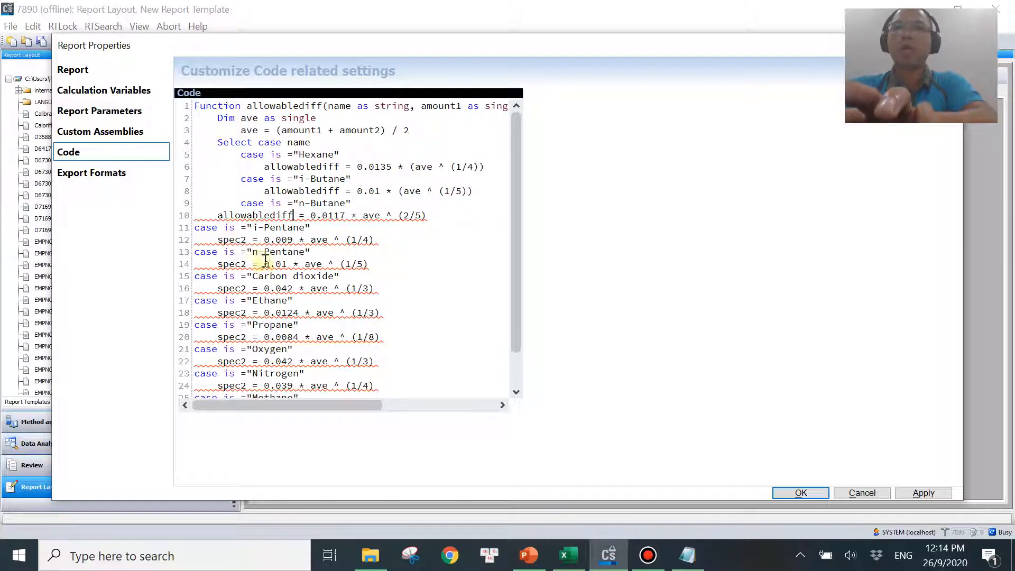
pyautogui.doubleClick(229, 239)
pyautogui.hotkey('ctrl', 'v')
pyautogui.doubleClick(231, 264)
pyautogui.hotkey('ctrl', 'v')
pyautogui.doubleClick(231, 289)
pyautogui.hotkey('ctrl', 'v')
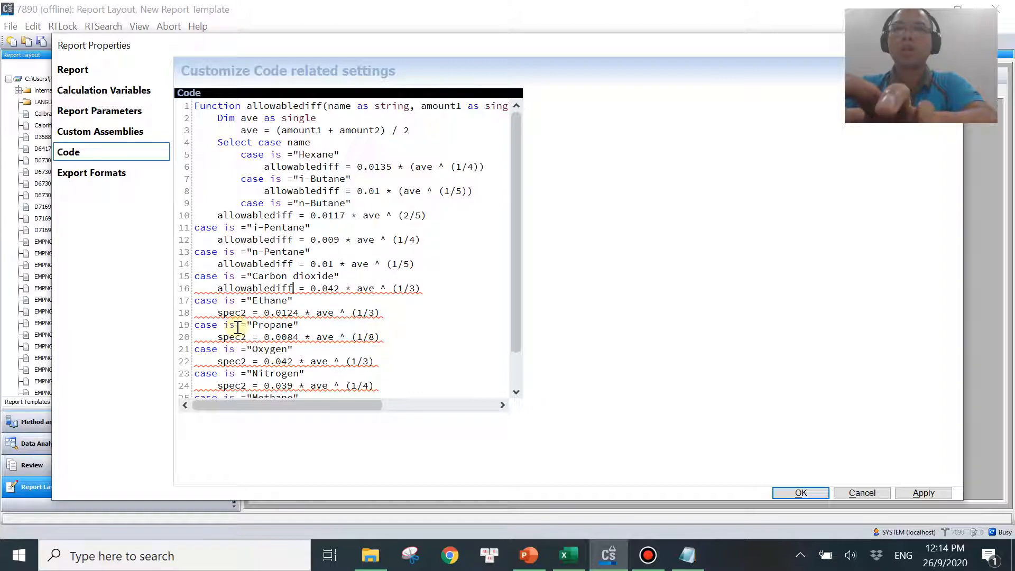
# - Replace spec2 with allowablediff in the Ethane, Propane, Oxygen, Nitrogen and Methane formulas
pyautogui.doubleClick(232, 313)
pyautogui.hotkey('ctrl', 'v')
pyautogui.doubleClick(232, 337)
pyautogui.hotkey('ctrl', 'v')
pyautogui.doubleClick(232, 362)
pyautogui.hotkey('ctrl', 'v')
pyautogui.scroll(-1, 325, 366)
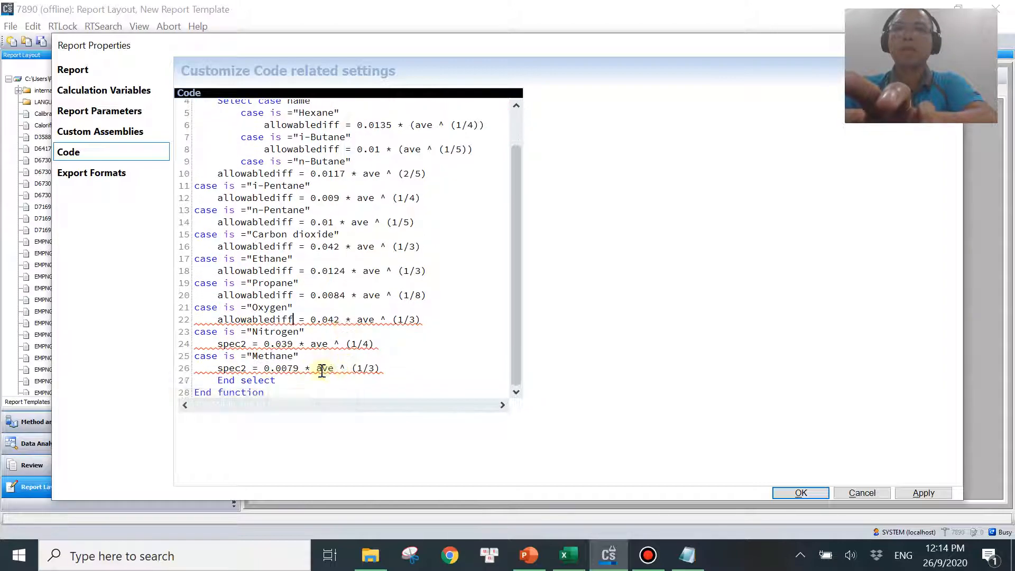
pyautogui.doubleClick(232, 344)
pyautogui.hotkey('ctrl', 'v')
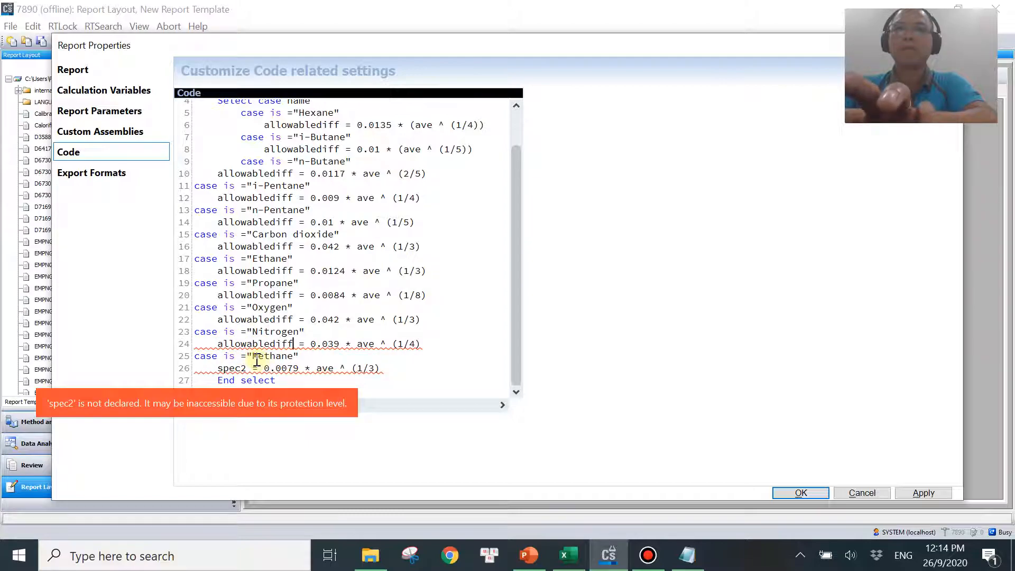
pyautogui.doubleClick(232, 368)
pyautogui.hotkey('ctrl', 'v')
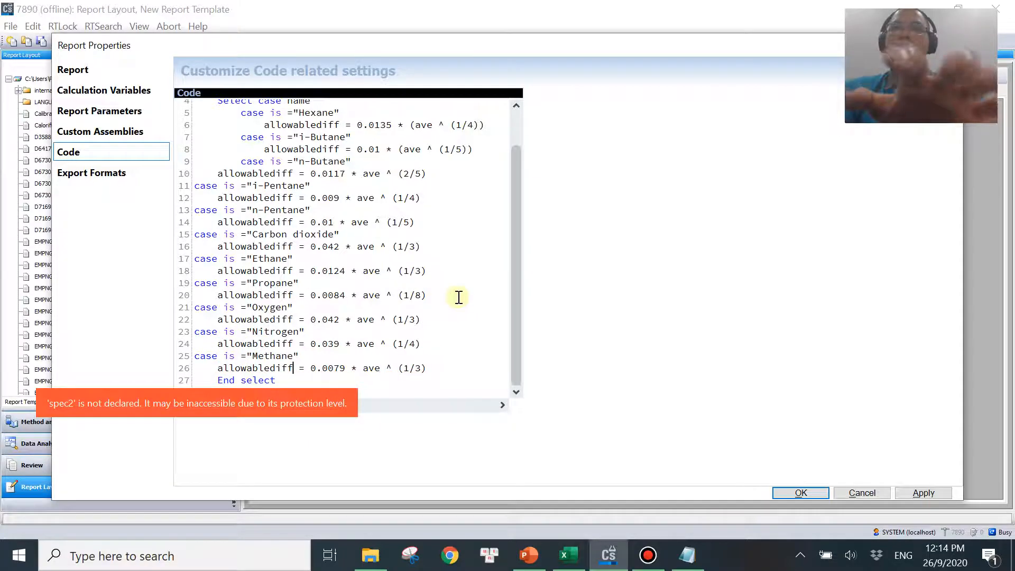
# - Indent the n-Butane formula and the i-Pentane and n-Pentane case lines by two more levels
pyautogui.click(216, 173)
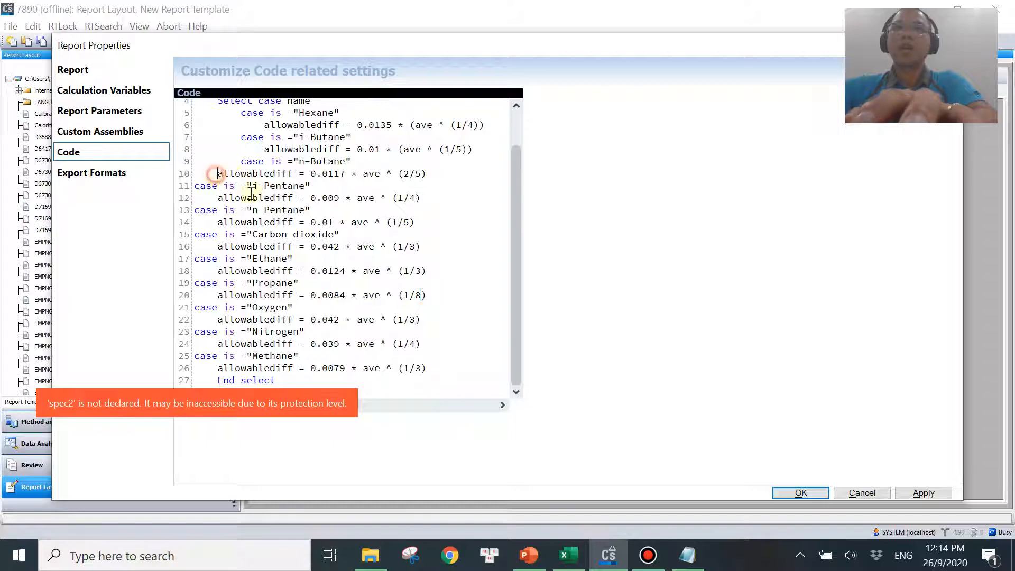
pyautogui.press('Tab')
pyautogui.press('Tab')
pyautogui.click(195, 187)
pyautogui.press('Tab')
pyautogui.press('Tab')
pyautogui.click(196, 211)
pyautogui.press('Tab')
pyautogui.press('Tab')
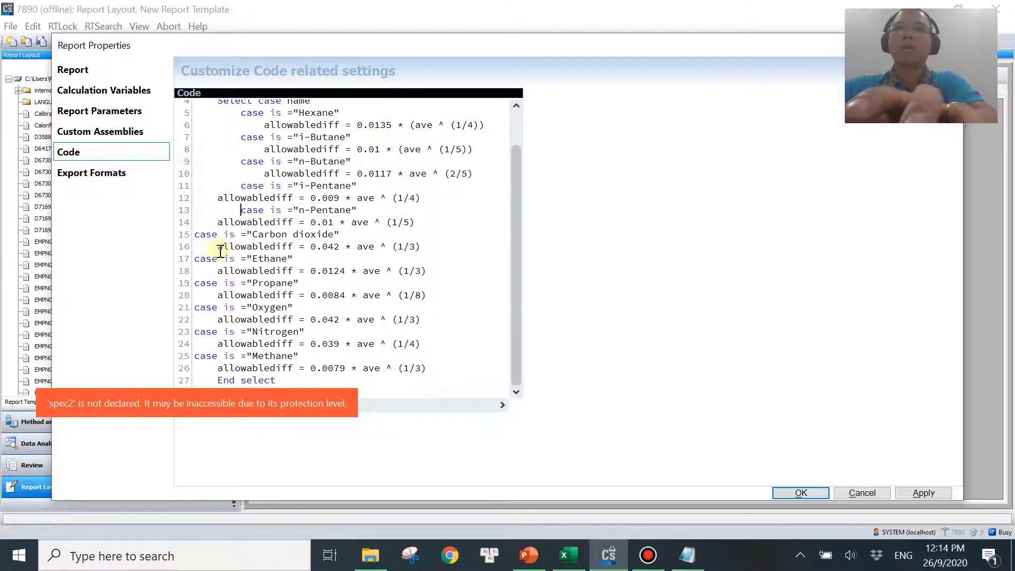
# - Indent the Carbon dioxide, Ethane, Propane, Oxygen and Nitrogen case lines by two levels
pyautogui.click(195, 235)
pyautogui.press('Tab')
pyautogui.press('Tab')
pyautogui.click(196, 259)
pyautogui.press('Tab')
pyautogui.press('Tab')
pyautogui.click(195, 284)
pyautogui.press('Tab')
pyautogui.press('Tab')
pyautogui.click(195, 309)
pyautogui.press('Tab')
pyautogui.press('Tab')
pyautogui.click(195, 332)
pyautogui.press('Tab')
pyautogui.press('Tab')
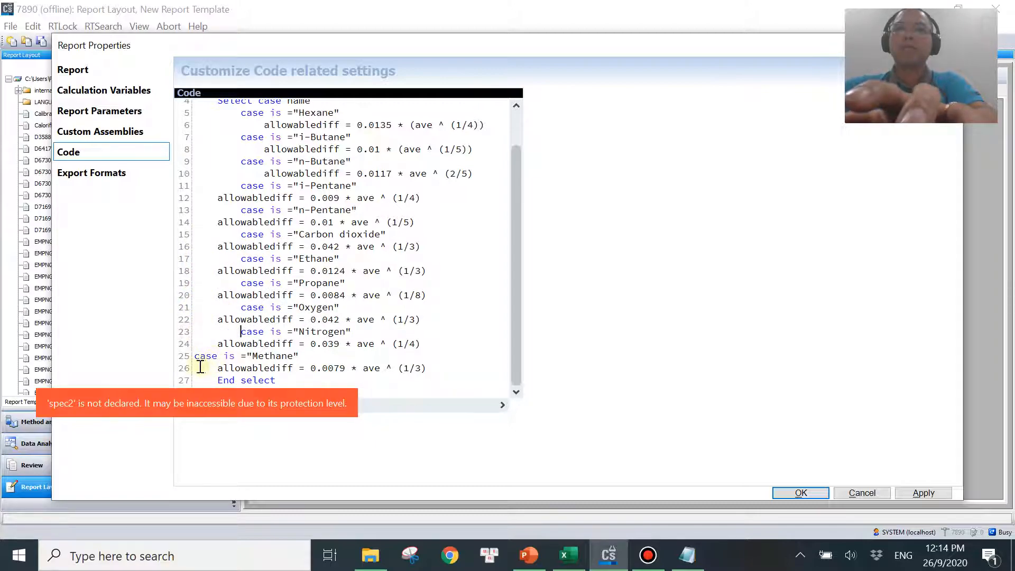
# - Try to indent the Methane case line, and indent its formula line by two more levels
pyautogui.click(199, 357)
pyautogui.press('Tab')
pyautogui.press('Tab')
pyautogui.click(217, 369)
pyautogui.press('Tab')
pyautogui.press('Tab')
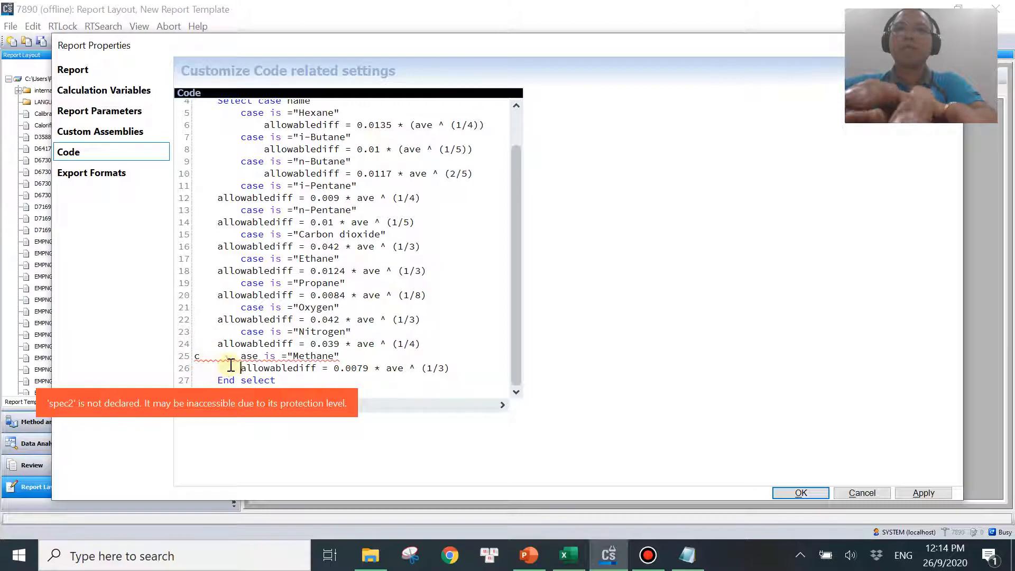
# - Remove the stray gap inside the Methane line's "case" keyword and indent the line by two levels
pyautogui.click(241, 357)
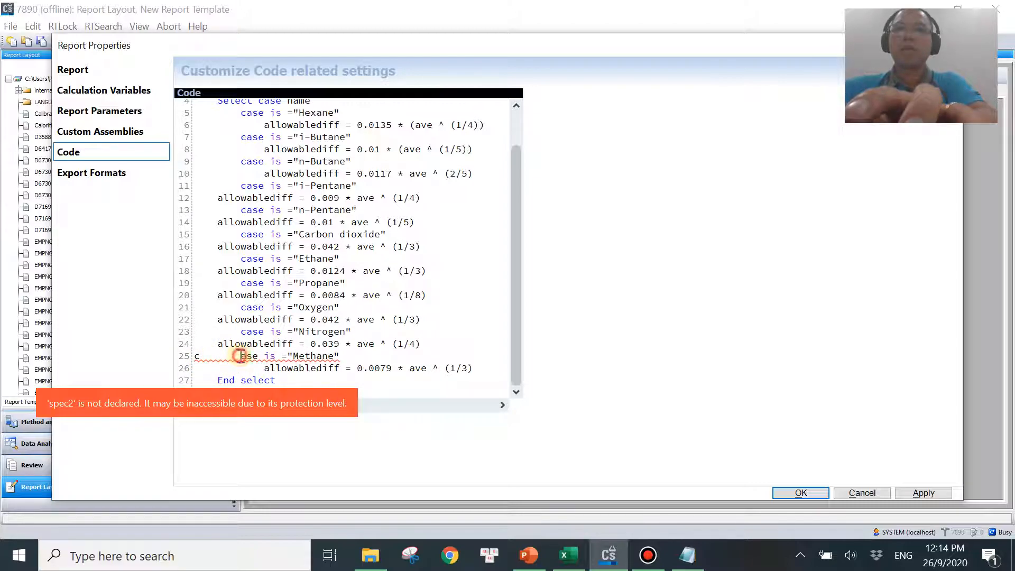
pyautogui.press('BackSpace')
pyautogui.press('BackSpace')
pyautogui.press('BackSpace')
pyautogui.press('BackSpace')
pyautogui.press('BackSpace')
pyautogui.press('BackSpace')
pyautogui.press('BackSpace')
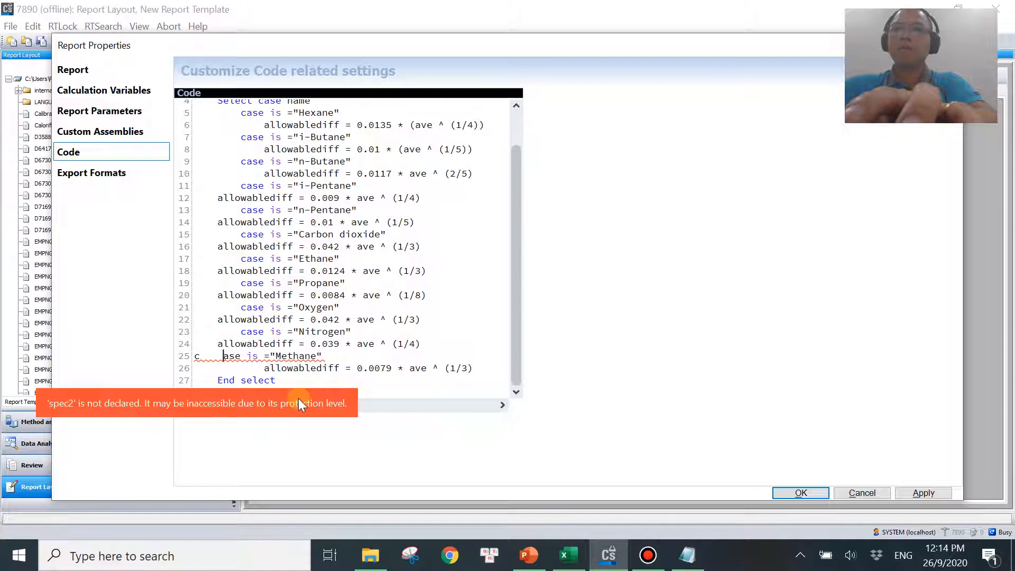
pyautogui.click(196, 358)
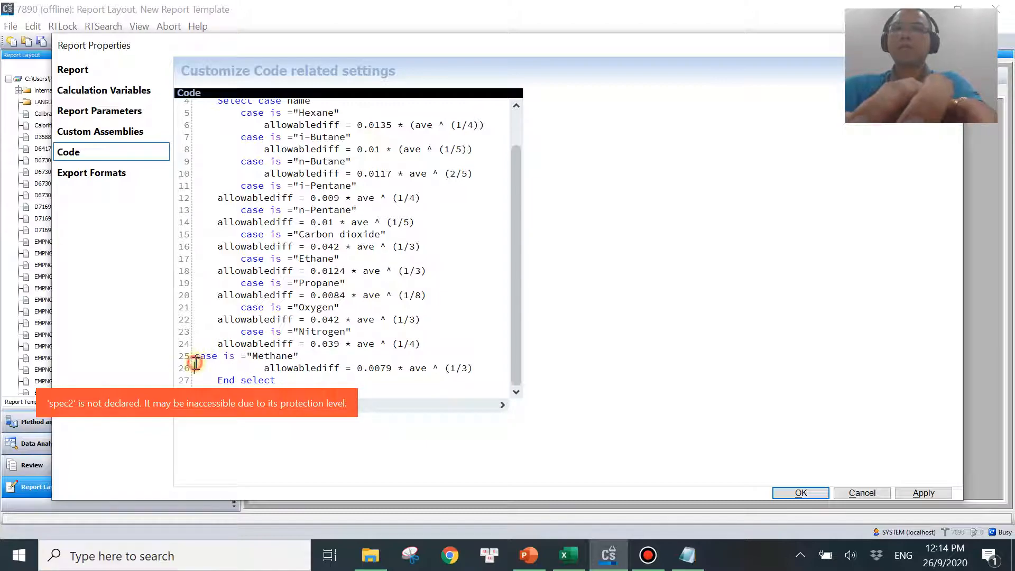
pyautogui.press('Tab')
pyautogui.press('Tab')
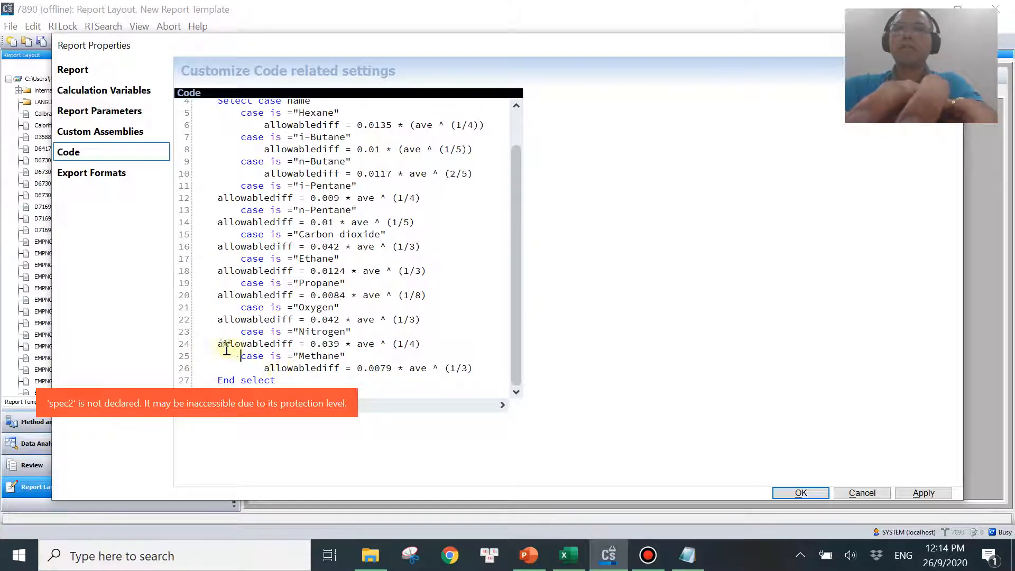
# - Indent the Nitrogen, Oxygen and Propane formula lines by two more levels
pyautogui.click(219, 345)
pyautogui.press('Tab')
pyautogui.press('Tab')
pyautogui.click(219, 320)
pyautogui.press('Tab')
pyautogui.press('Tab')
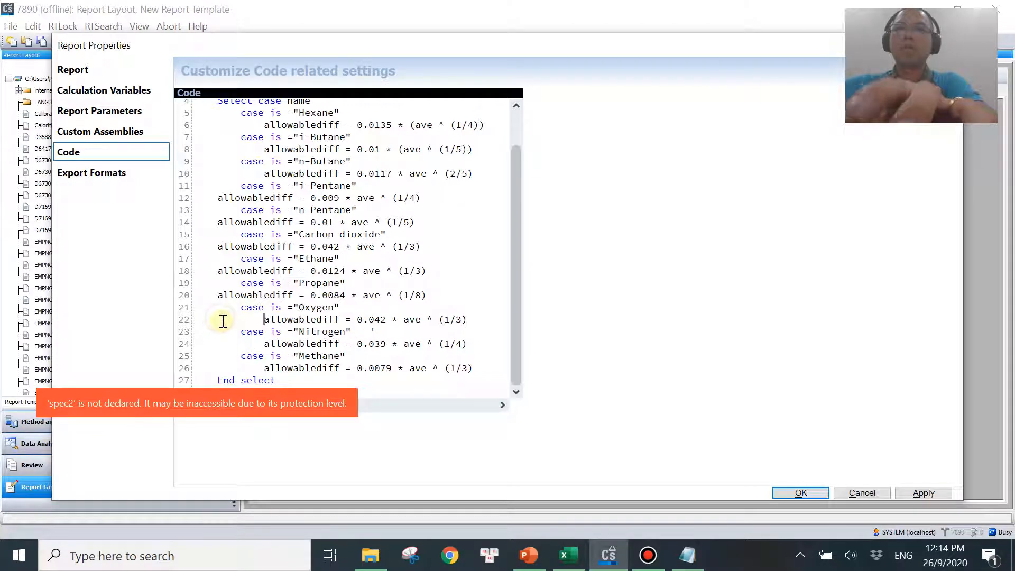
pyautogui.click(221, 285)
pyautogui.press('Tab')
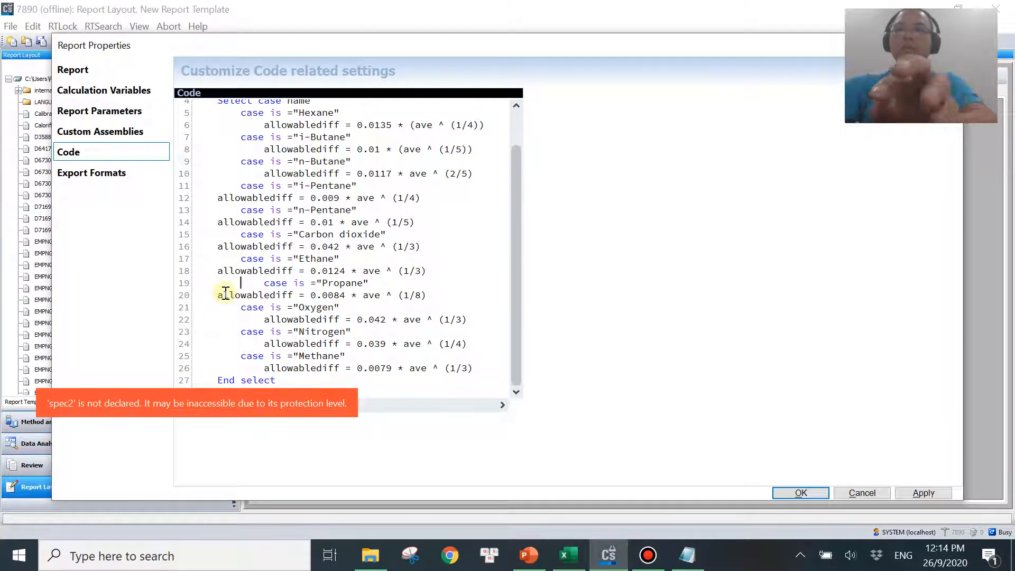
pyautogui.press('BackSpace')
pyautogui.click(219, 295)
pyautogui.press('Tab')
pyautogui.press('Tab')
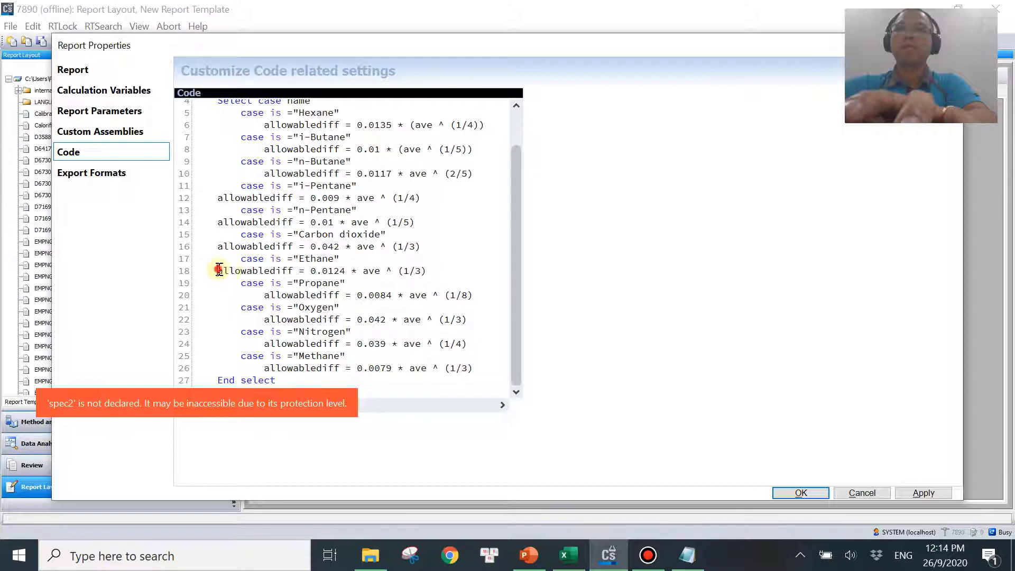
# - Indent the Ethane, Carbon dioxide, n-Pentane and i-Pentane formula lines by two more levels and accept the report code
pyautogui.click(219, 271)
pyautogui.press('Tab')
pyautogui.press('Tab')
pyautogui.click(219, 246)
pyautogui.click(218, 222)
pyautogui.press('Tab')
pyautogui.press('Tab')
pyautogui.click(218, 197)
pyautogui.press('Tab')
pyautogui.press('Tab')
pyautogui.click(496, 234)
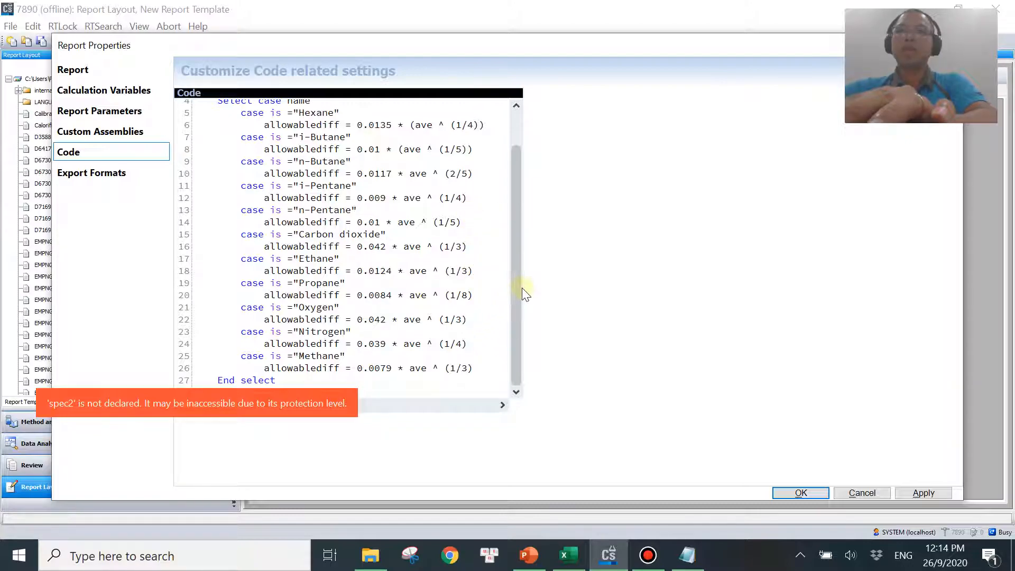
pyautogui.moveTo(522, 347)
pyautogui.mouseDown()
pyautogui.moveTo(519, 181)
pyautogui.moveTo(527, 356)
pyautogui.mouseUp()
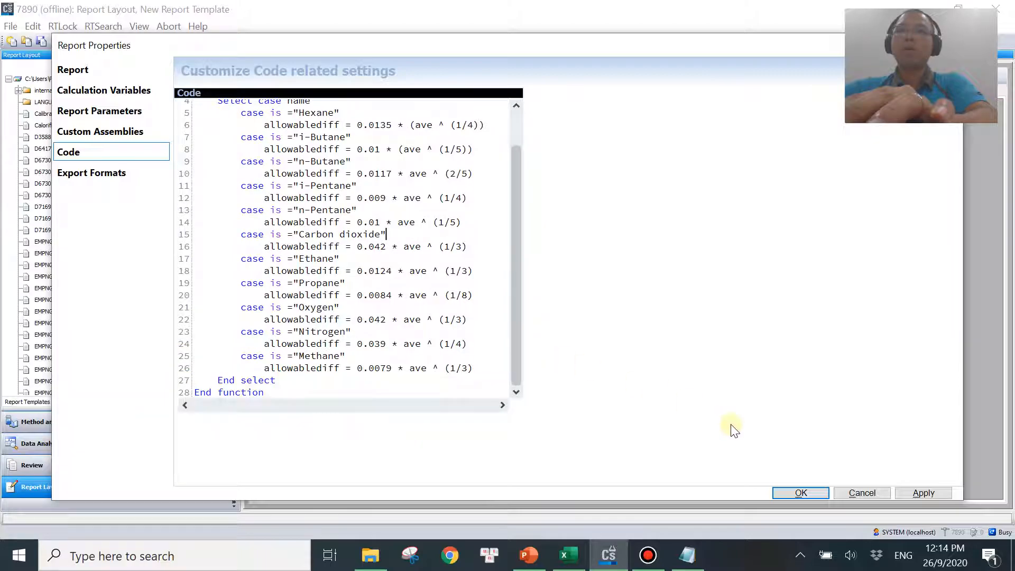
pyautogui.click(800, 493)
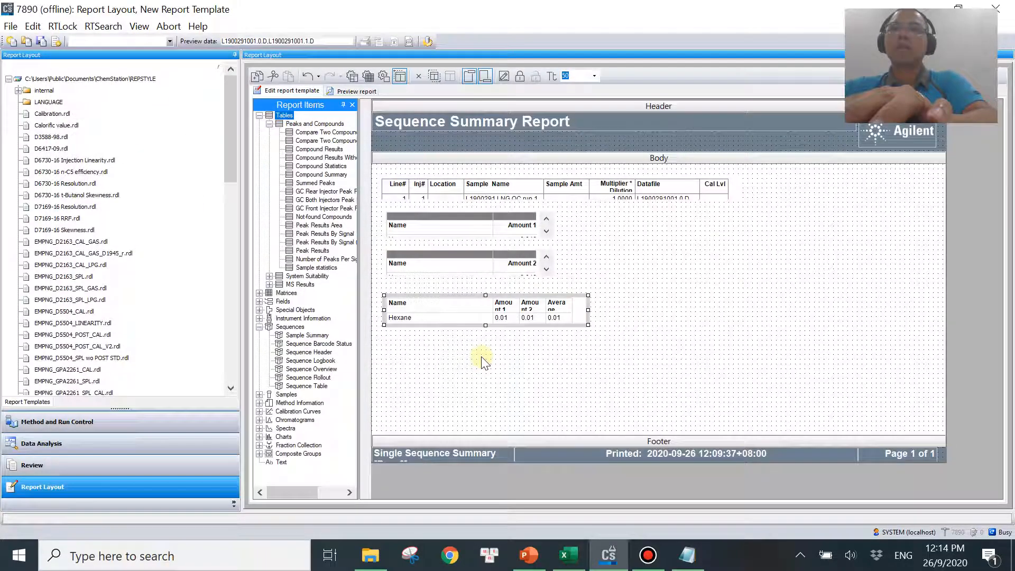
# - Add a custom field column after the Average column in the table listing Amount 1, Amount 2 and Average
pyautogui.rightClick(560, 322)
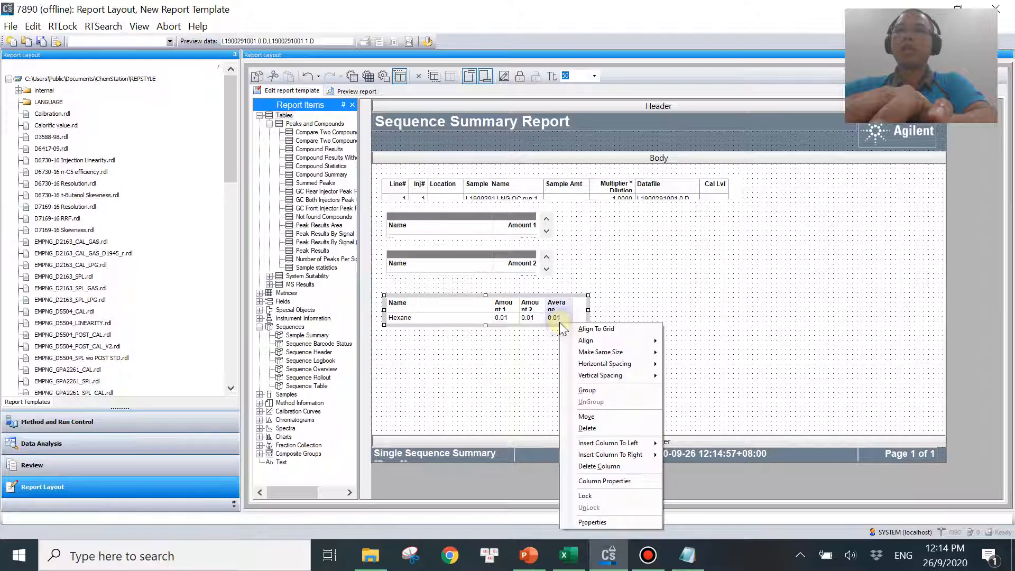
pyautogui.click(616, 521)
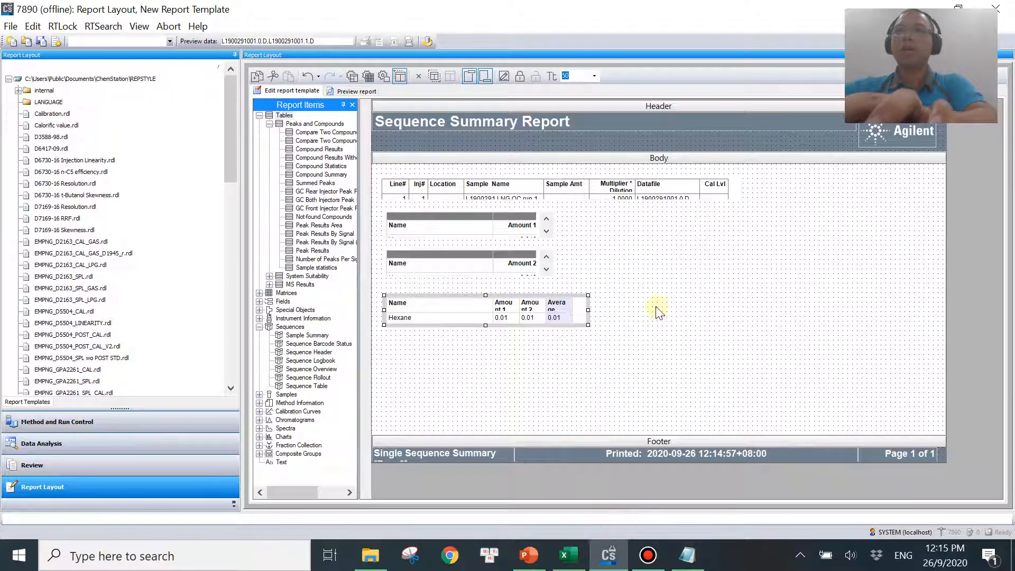
pyautogui.moveTo(618, 355); pyautogui.dragTo(650, 354)
pyautogui.click(686, 233)
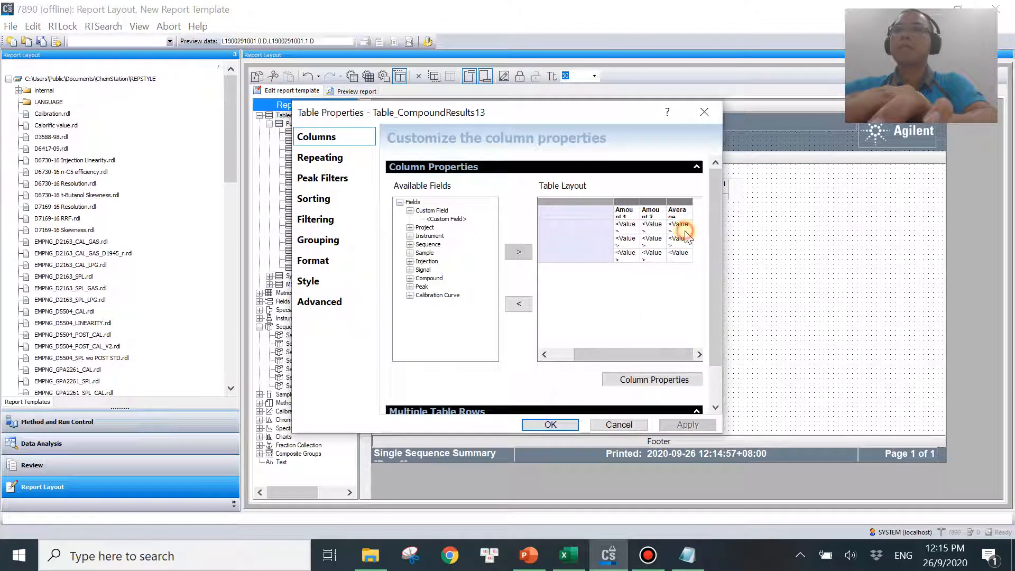
pyautogui.click(517, 254)
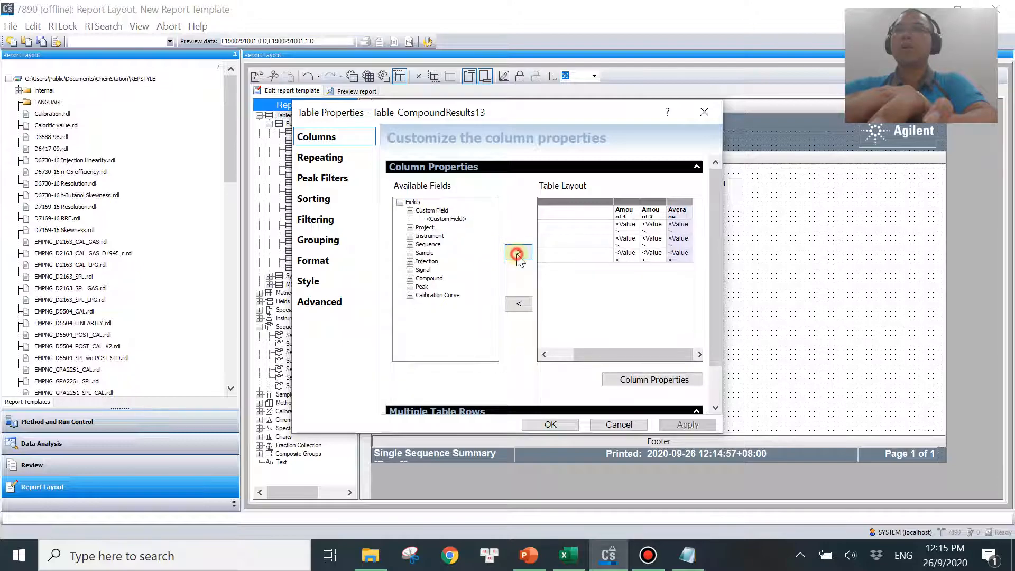
pyautogui.moveTo(652, 353); pyautogui.dragTo(706, 355)
pyautogui.click(666, 242)
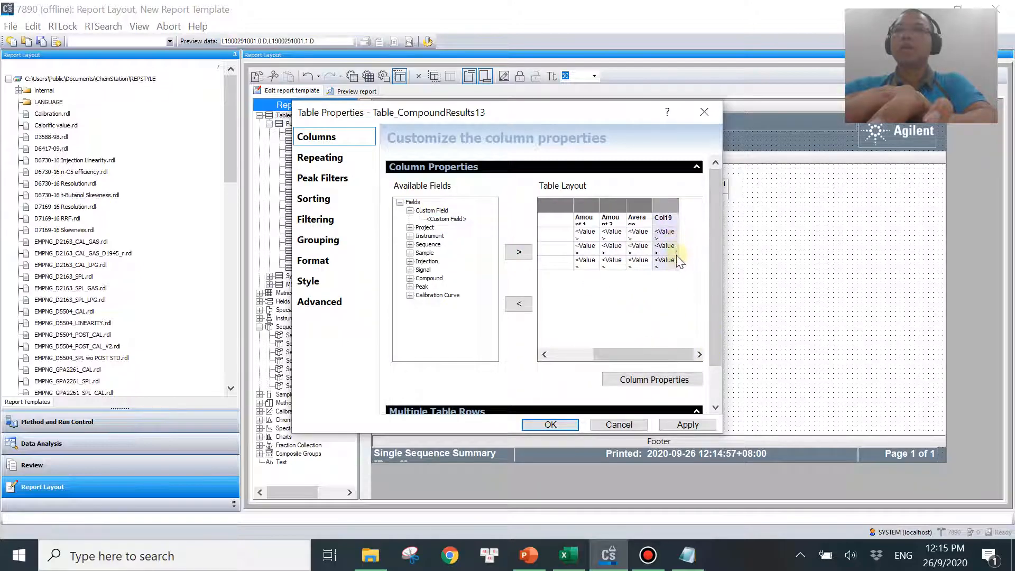
# - Set the header text of the new custom column to "Allow. Difference"
pyautogui.click(661, 380)
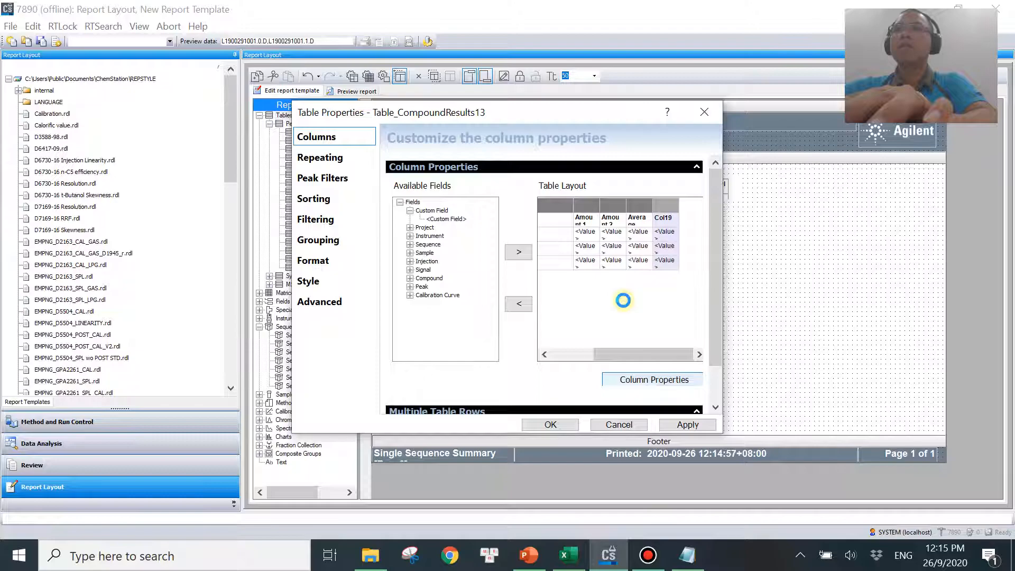
pyautogui.click(674, 191)
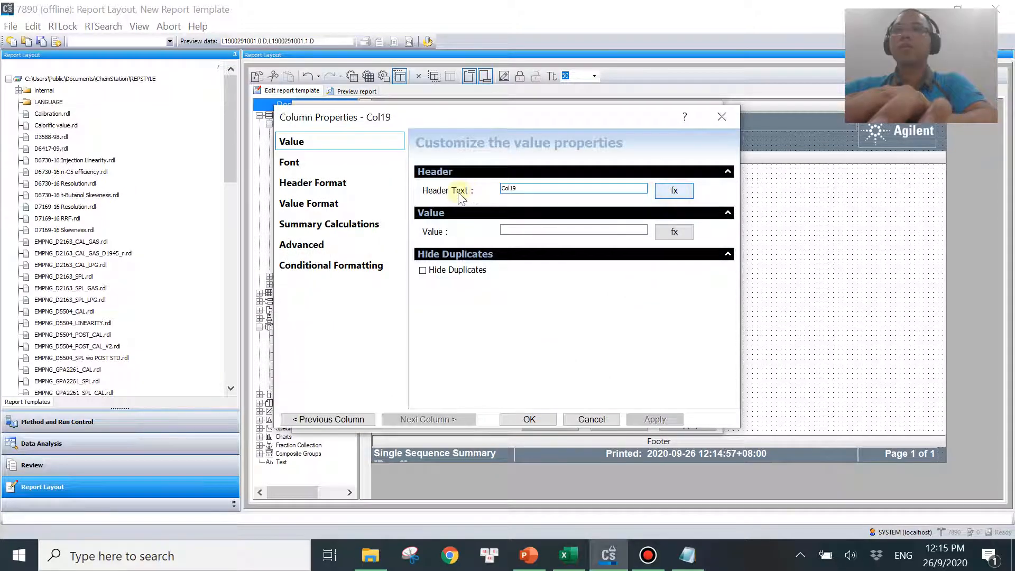
pyautogui.doubleClick(442, 175)
pyautogui.write('Allc')
pyautogui.write('w. Dif')
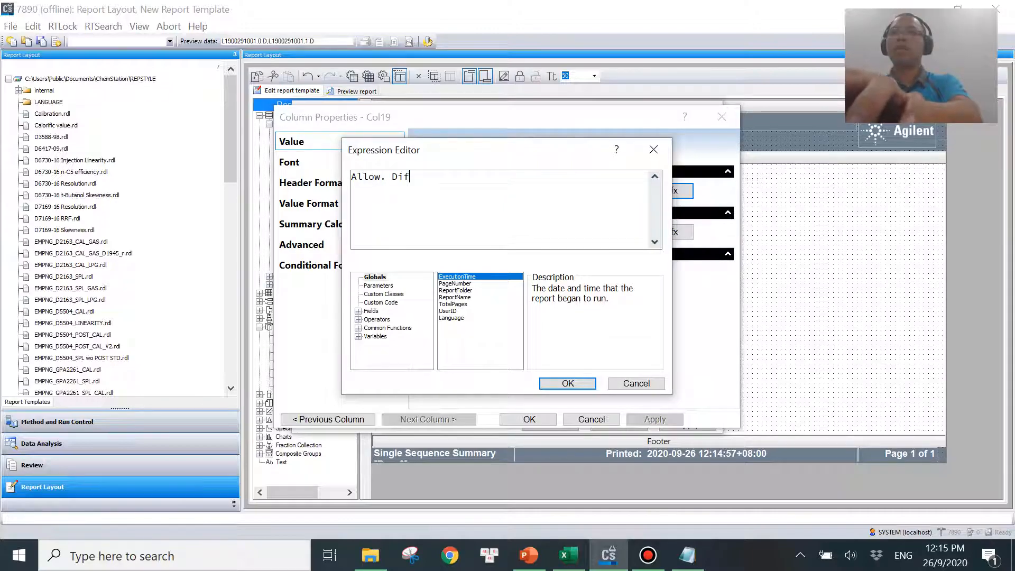
pyautogui.write('ference')
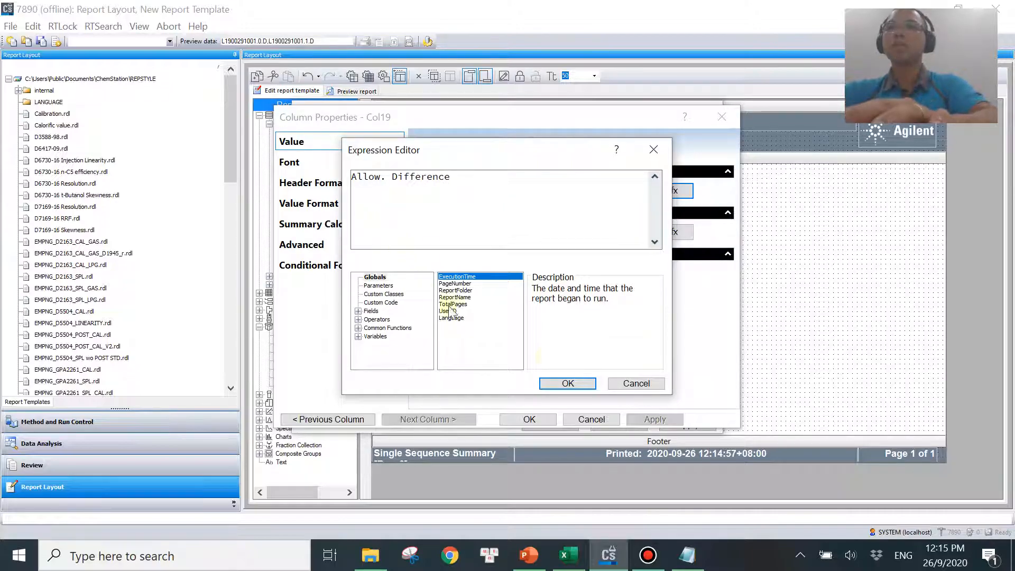
pyautogui.click(568, 383)
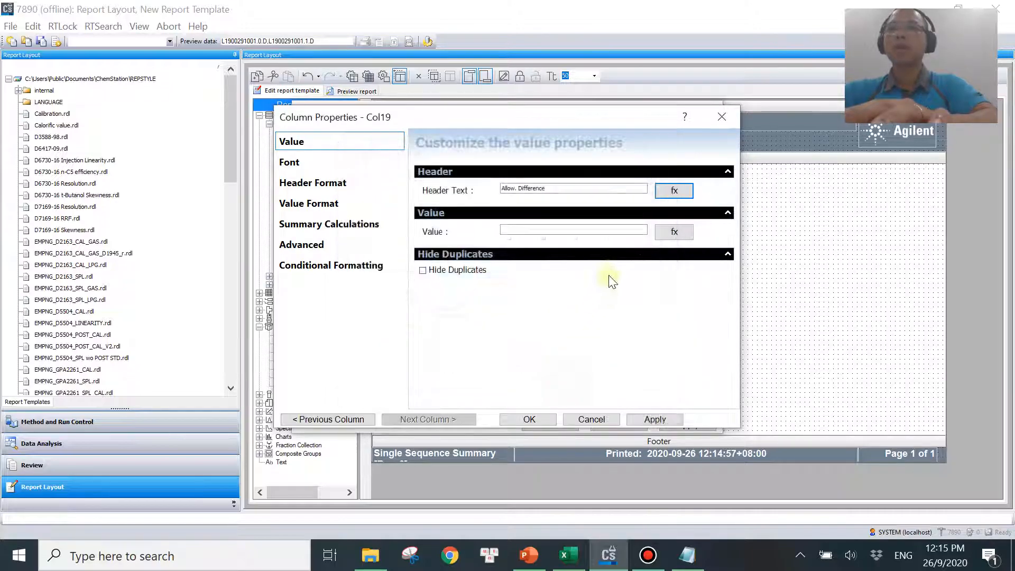
# - Start the Allow. Difference column's value expression with the custom code function allowablediff, using compound_name as its first argument
pyautogui.click(661, 236)
pyautogui.click(381, 302)
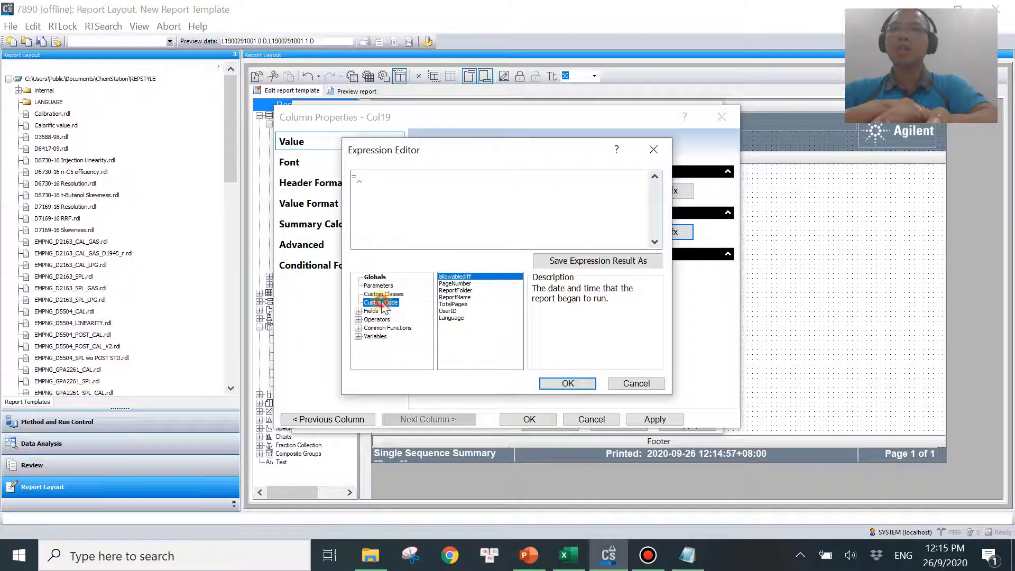
pyautogui.doubleClick(471, 276)
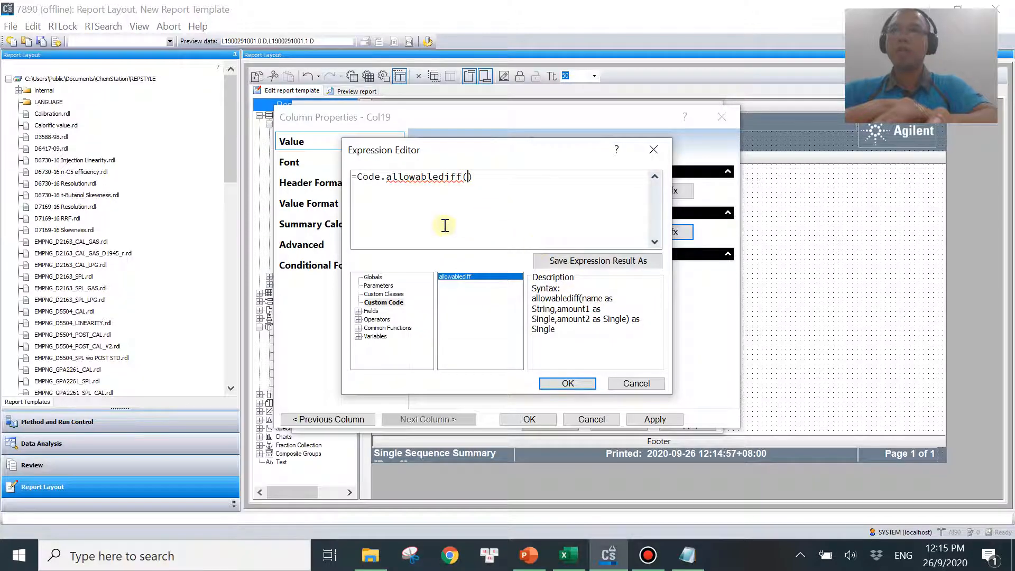
pyautogui.write('compound_nam')
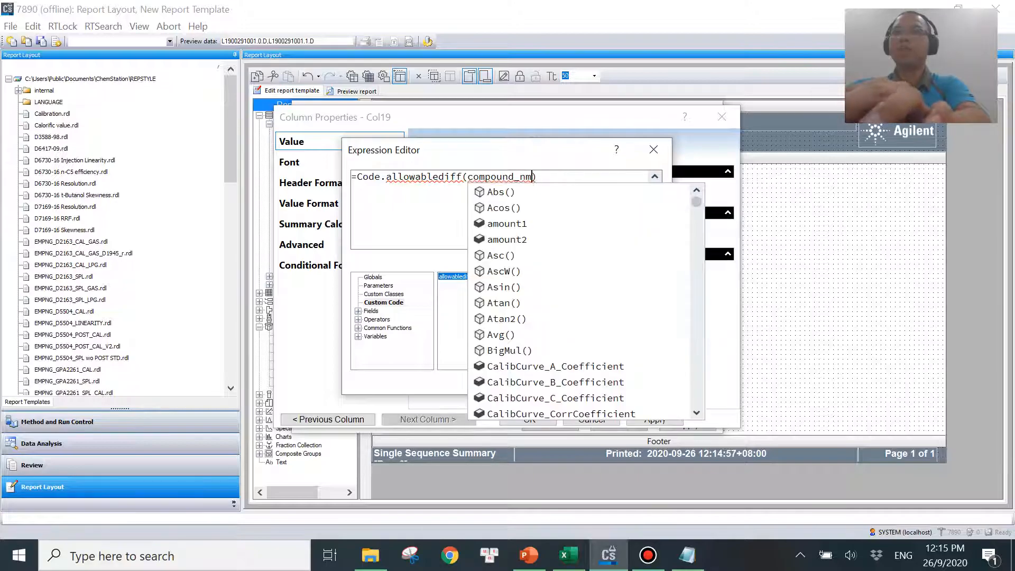
pyautogui.write('e,')
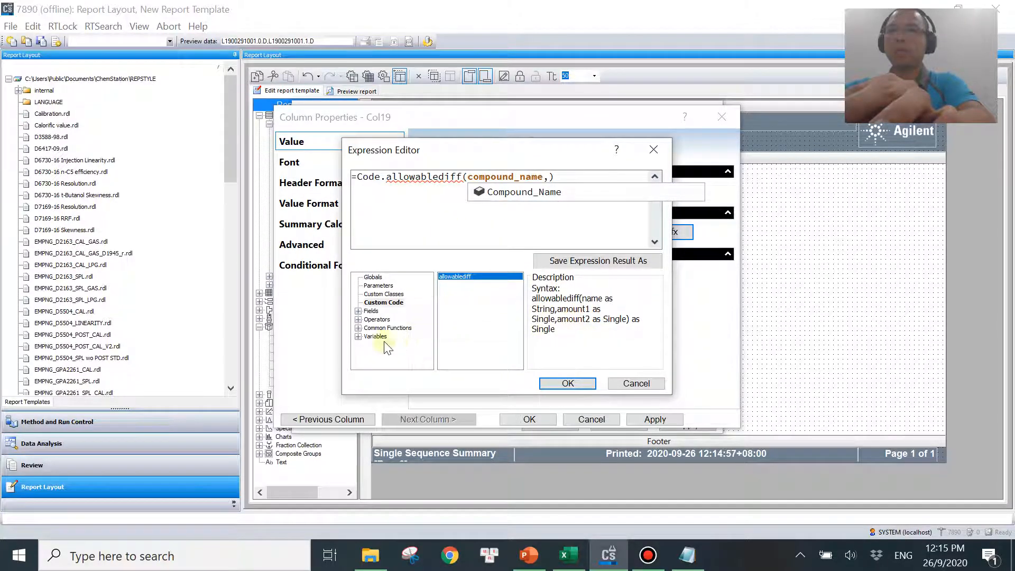
# - Add the variables amount1 and amount2 as the remaining allowablediff arguments and accept the column and table properties
pyautogui.click(358, 337)
pyautogui.click(386, 345)
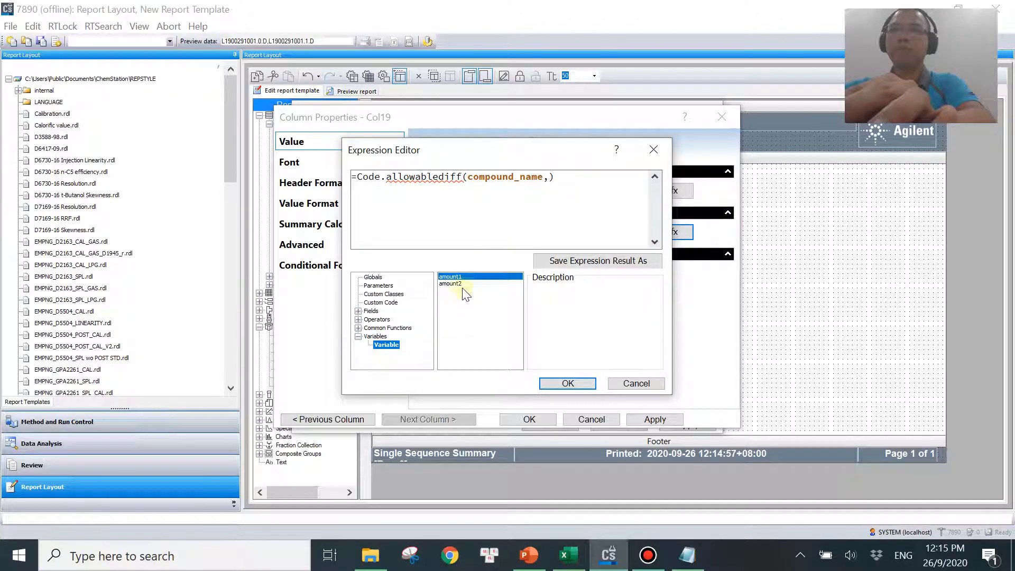
pyautogui.doubleClick(453, 277)
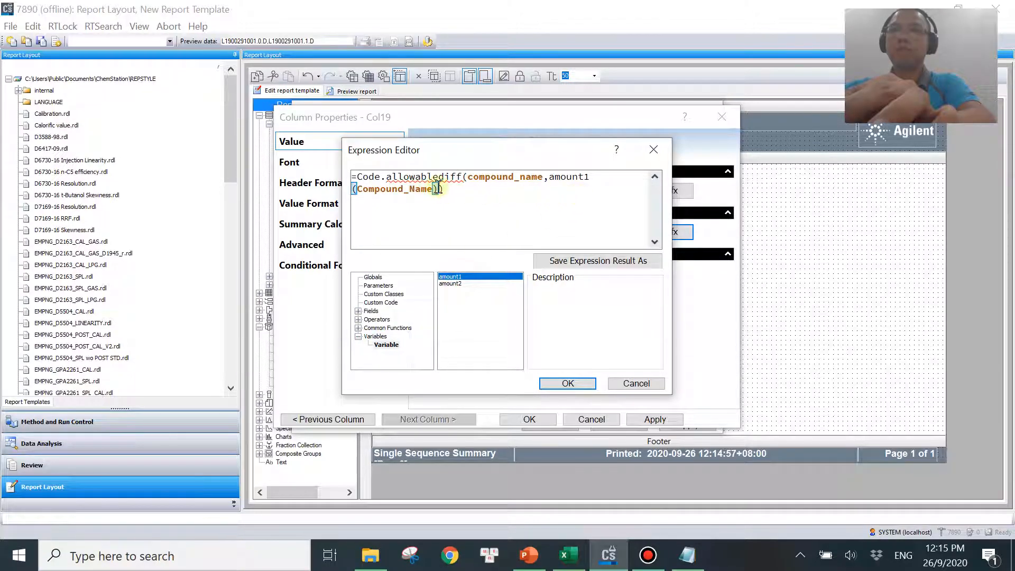
pyautogui.write(',')
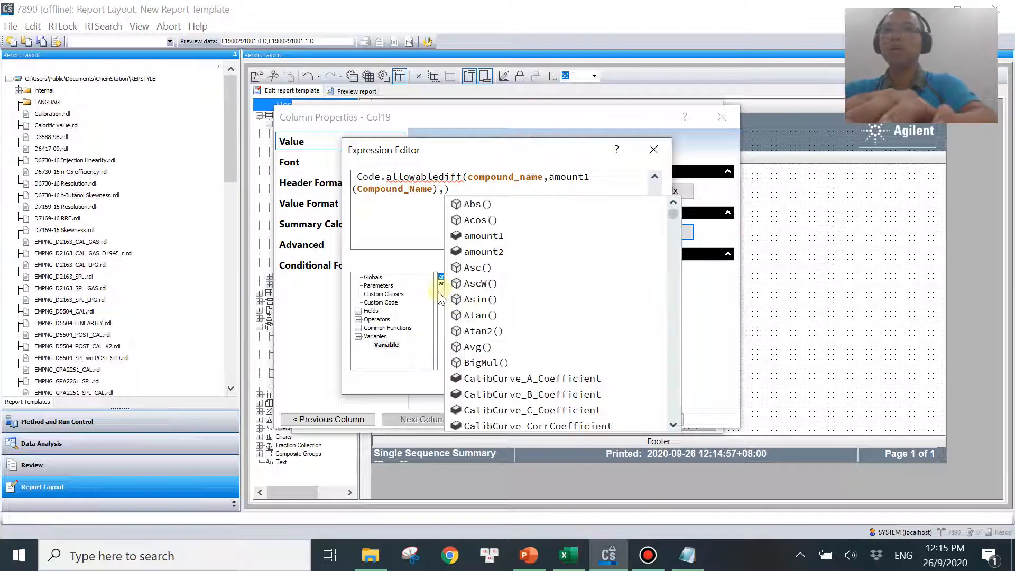
pyautogui.click(450, 284)
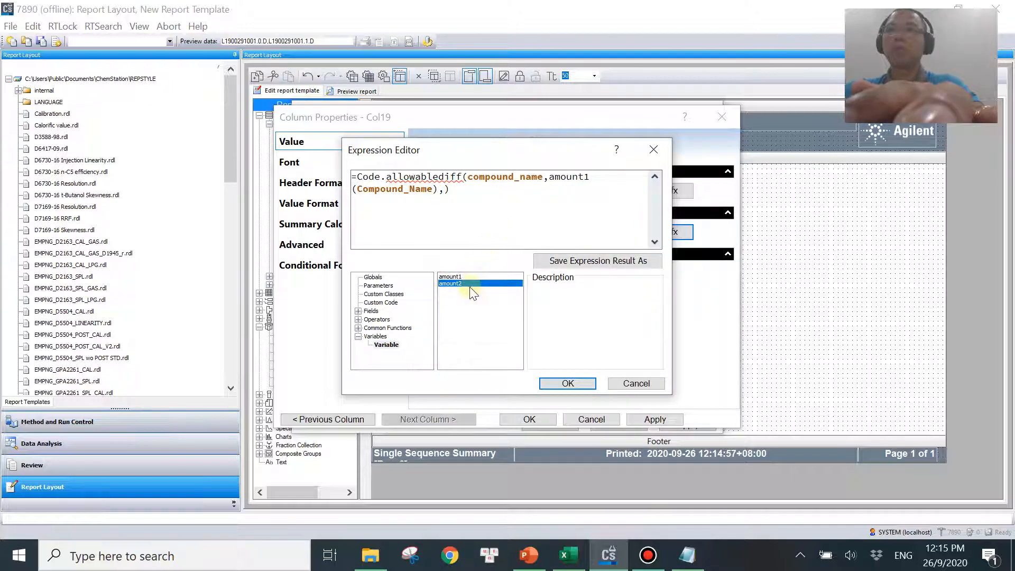
pyautogui.doubleClick(468, 286)
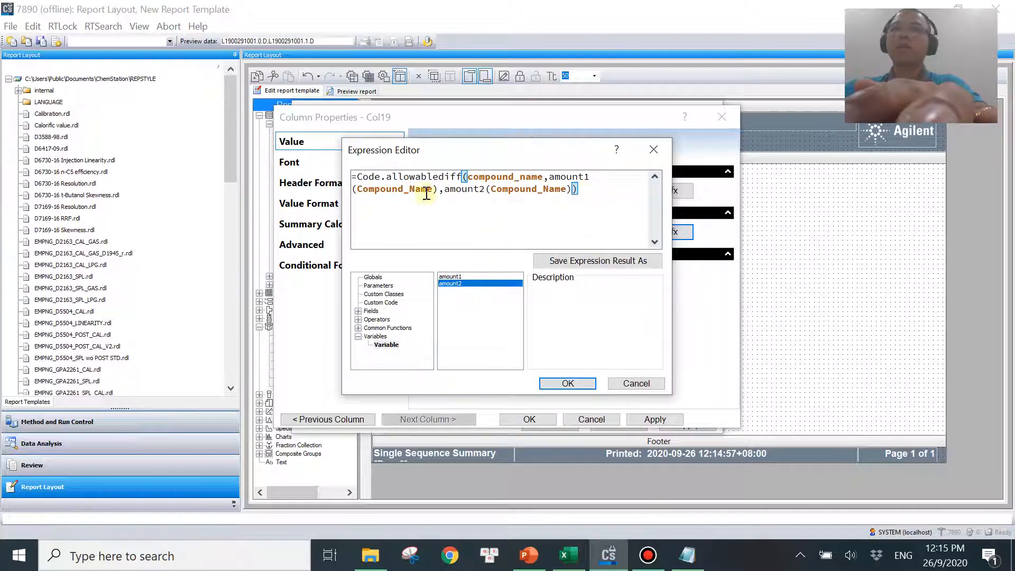
pyautogui.click(568, 383)
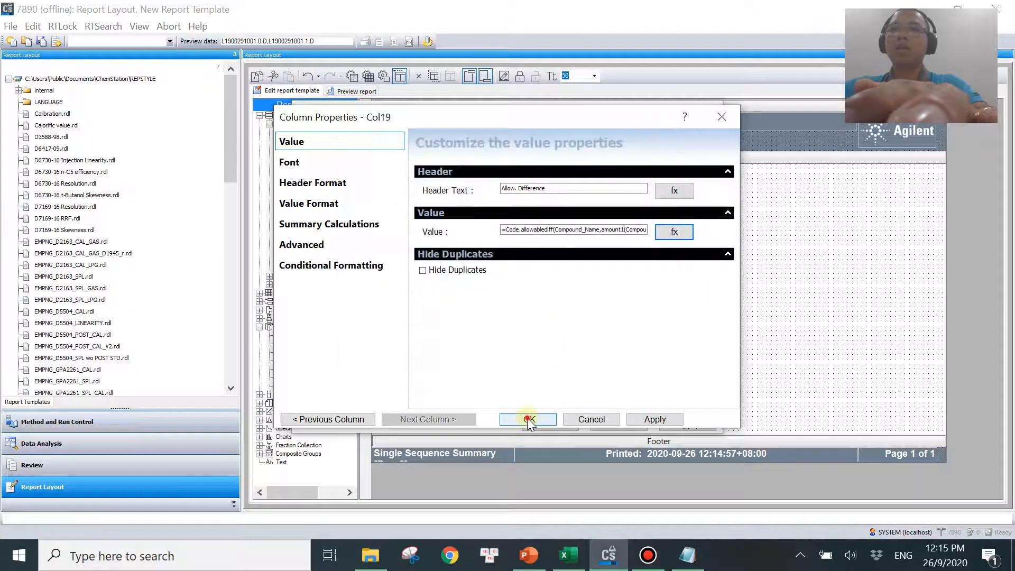
pyautogui.click(529, 418)
pyautogui.click(548, 424)
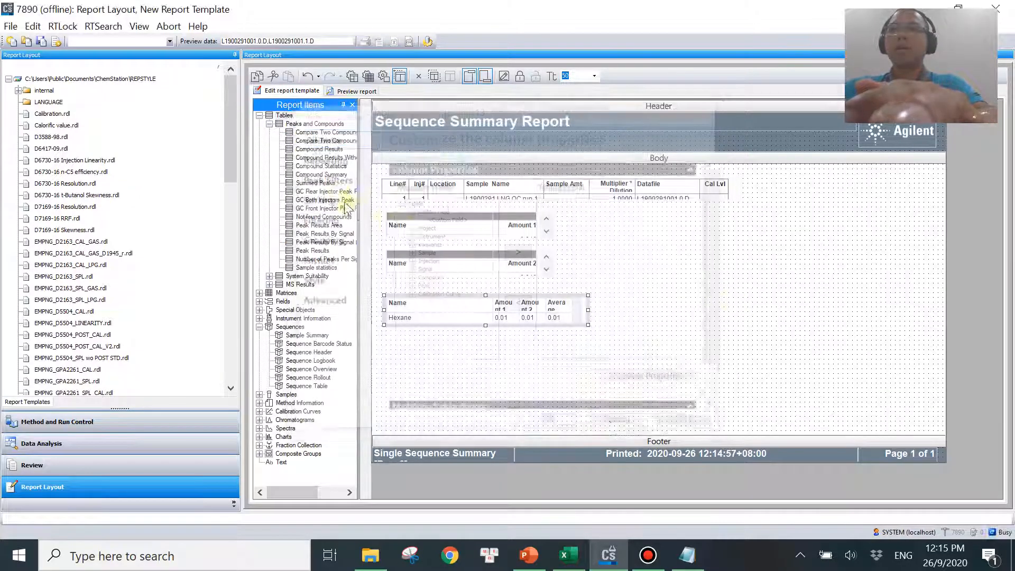
# - Preview the report's Allow. Difference column and check it against the Allowable Difference values in the Excel workbook
pyautogui.click(357, 90)
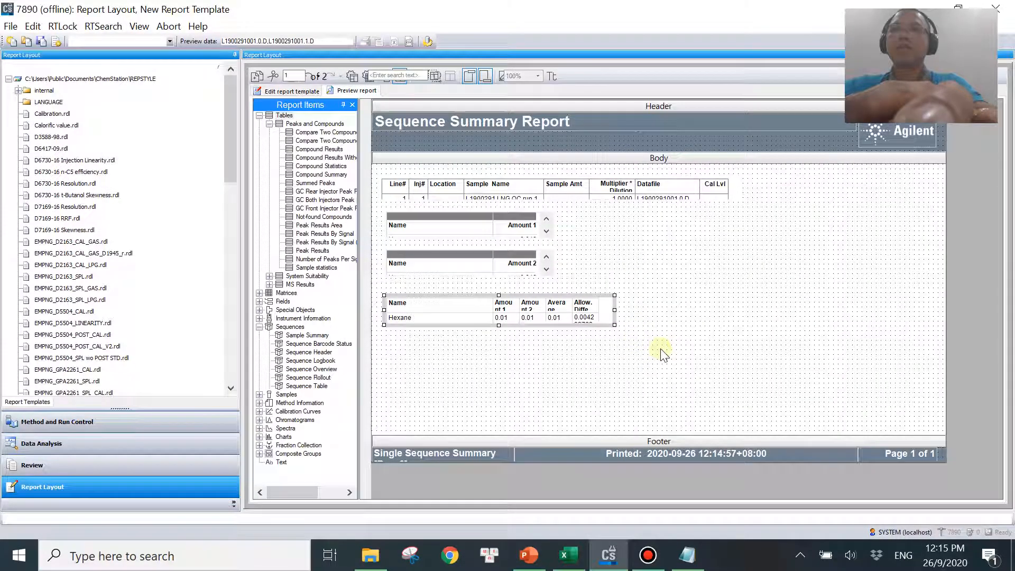
pyautogui.scroll(-10, 661, 353)
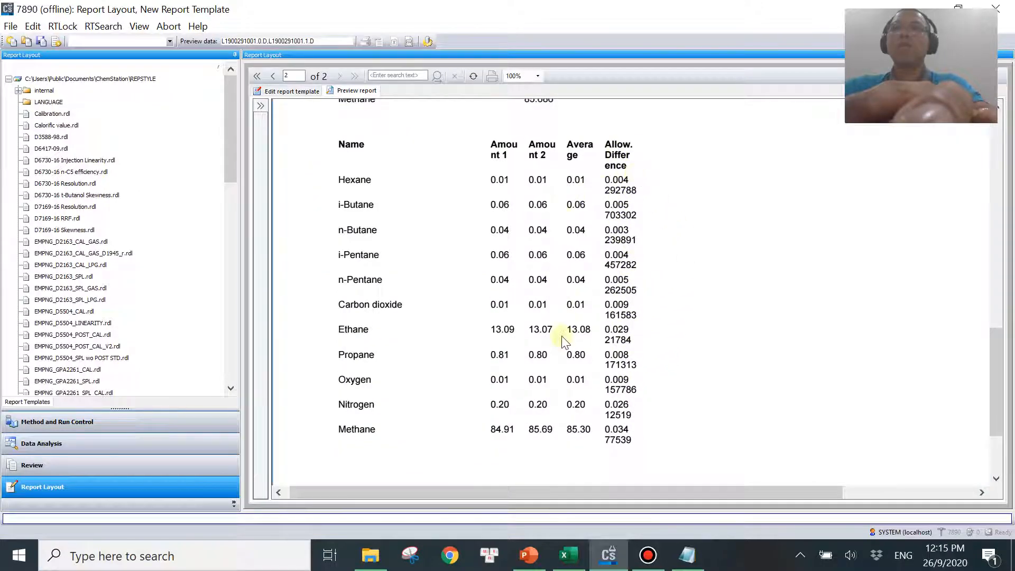
pyautogui.click(294, 93)
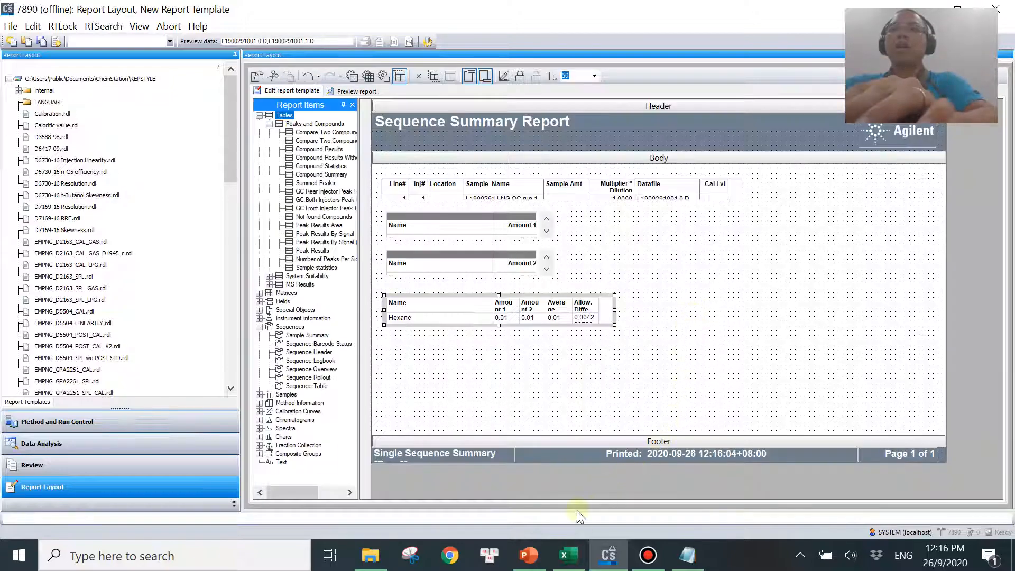
pyautogui.click(575, 553)
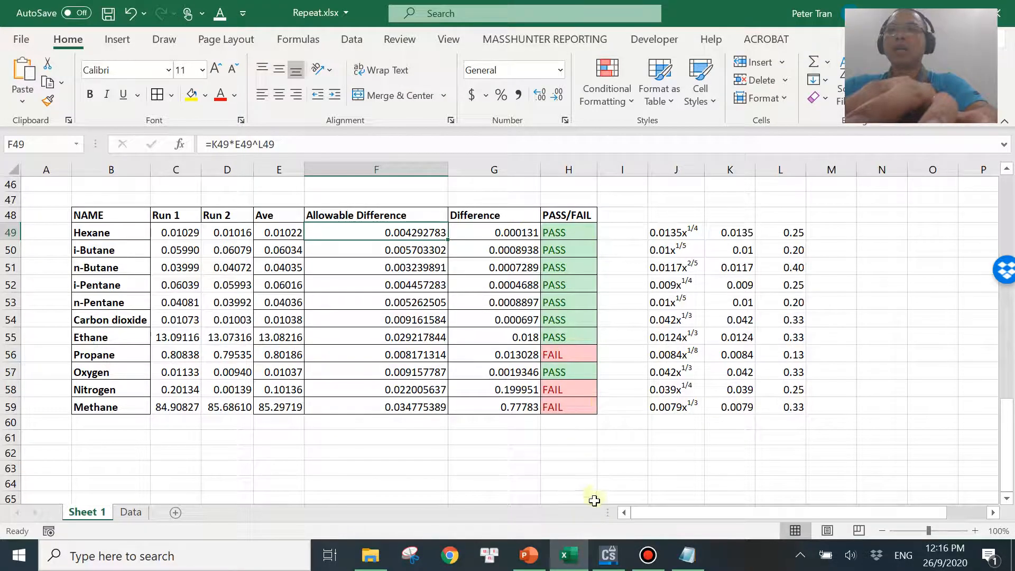
pyautogui.click(570, 556)
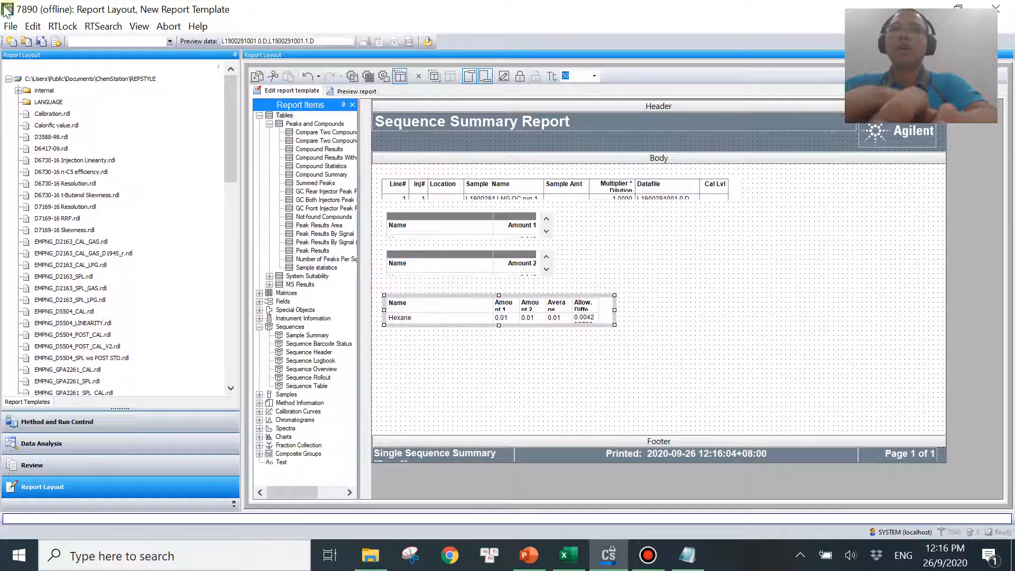
# - Open the report's custom code and start a new function named PF below the allowablediff function
pyautogui.click(33, 26)
pyautogui.click(106, 112)
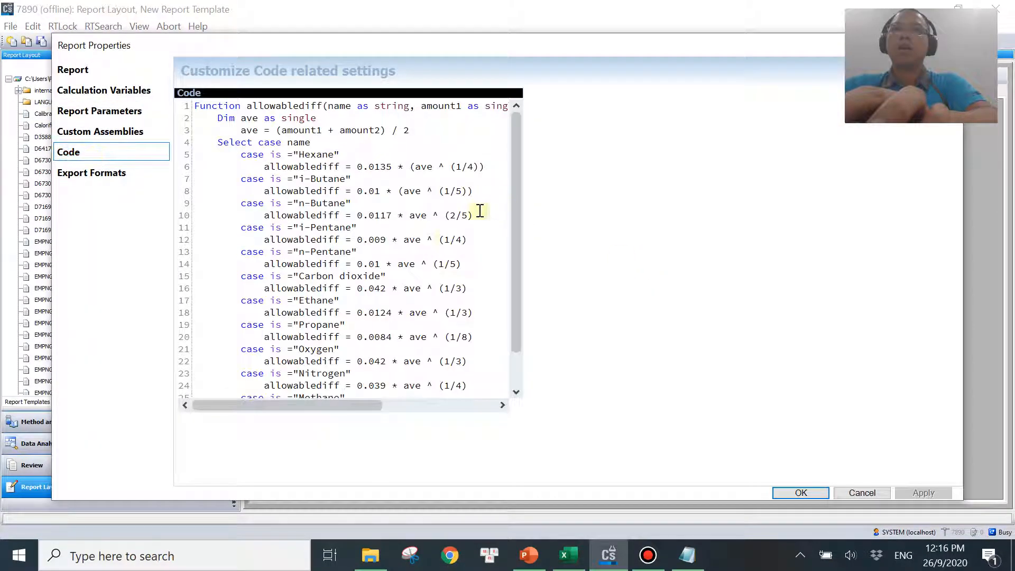
pyautogui.scroll(-2, 456, 255)
pyautogui.scroll(2, 452, 280)
pyautogui.scroll(-2, 448, 285)
pyautogui.click(270, 391)
pyautogui.press('Return')
pyautogui.press('Return')
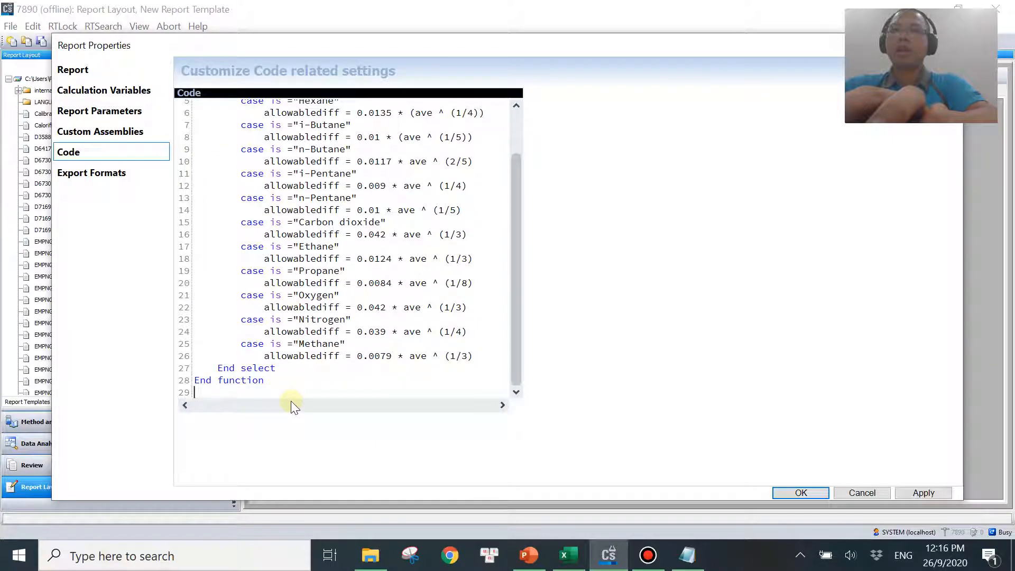
pyautogui.write('Function')
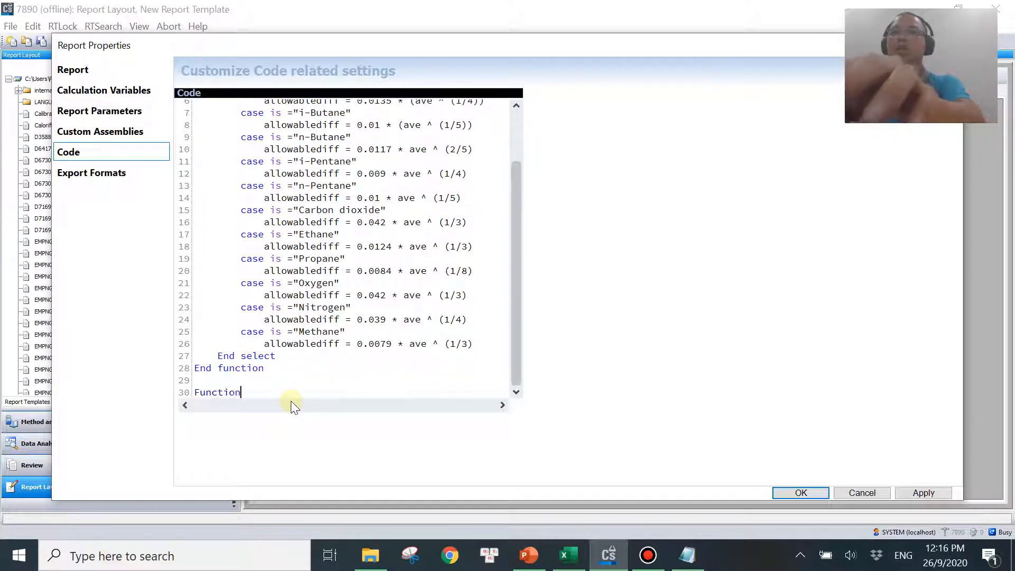
pyautogui.write(' PF(')
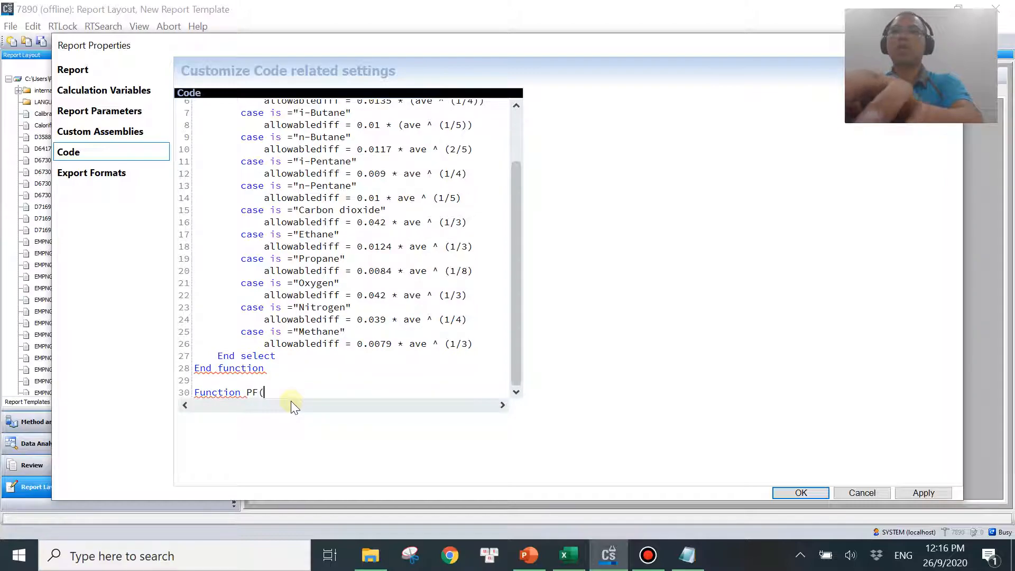
# - Copy the name, amount1 and amount2 parameters from allowablediff into the PF declaration and make its return type string
pyautogui.scroll(2, 392, 358)
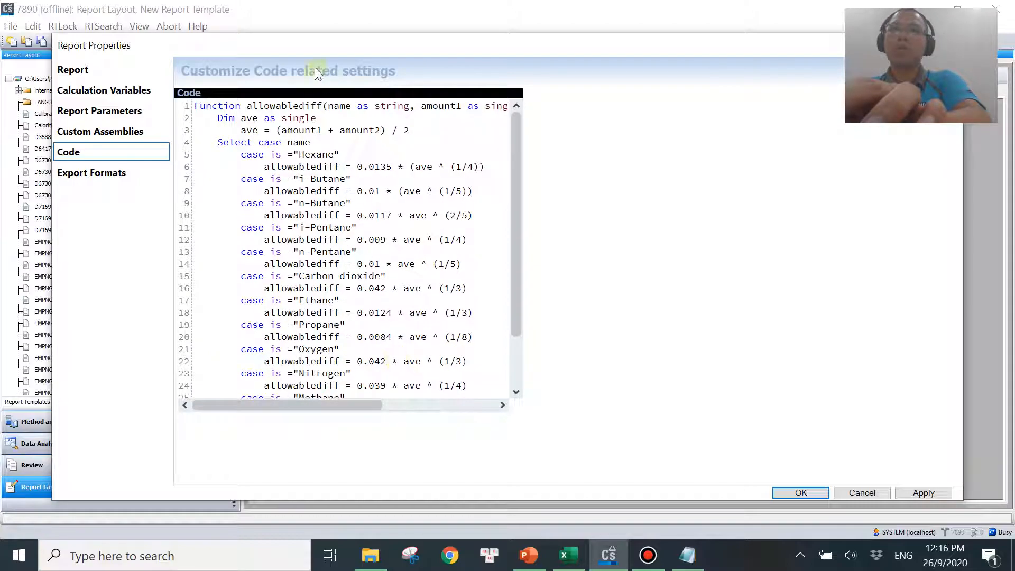
pyautogui.moveTo(329, 104); pyautogui.dragTo(449, 109)
pyautogui.hotkey('ctrl', 'c')
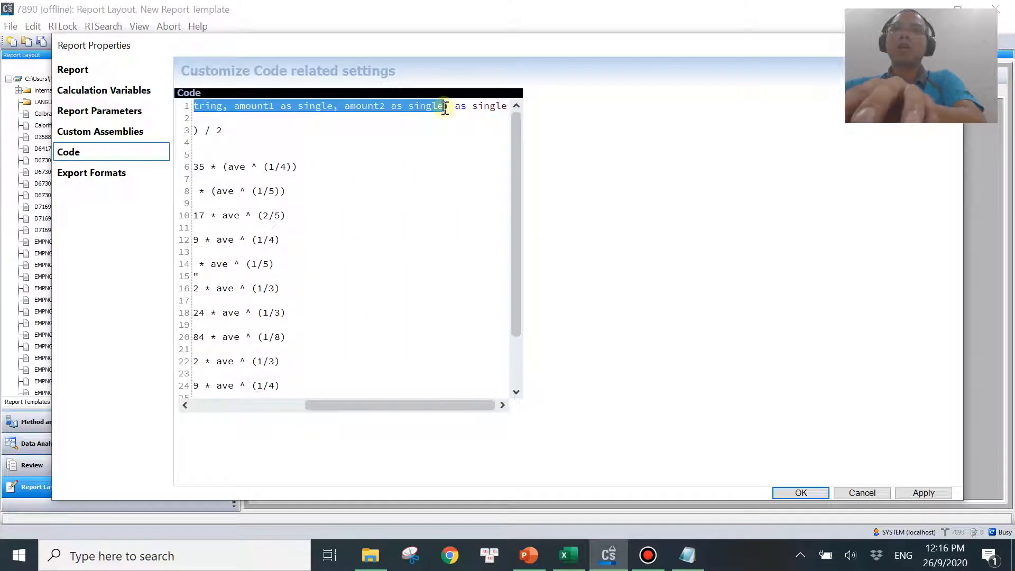
pyautogui.scroll(-2, 217, 242)
pyautogui.click(290, 393)
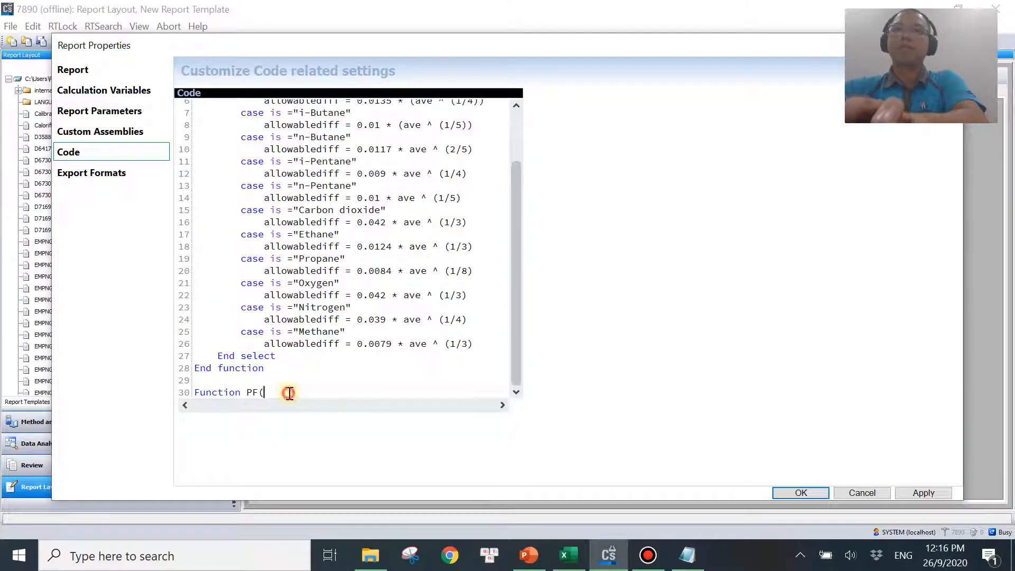
pyautogui.hotkey('ctrl', 'v')
pyautogui.write(')')
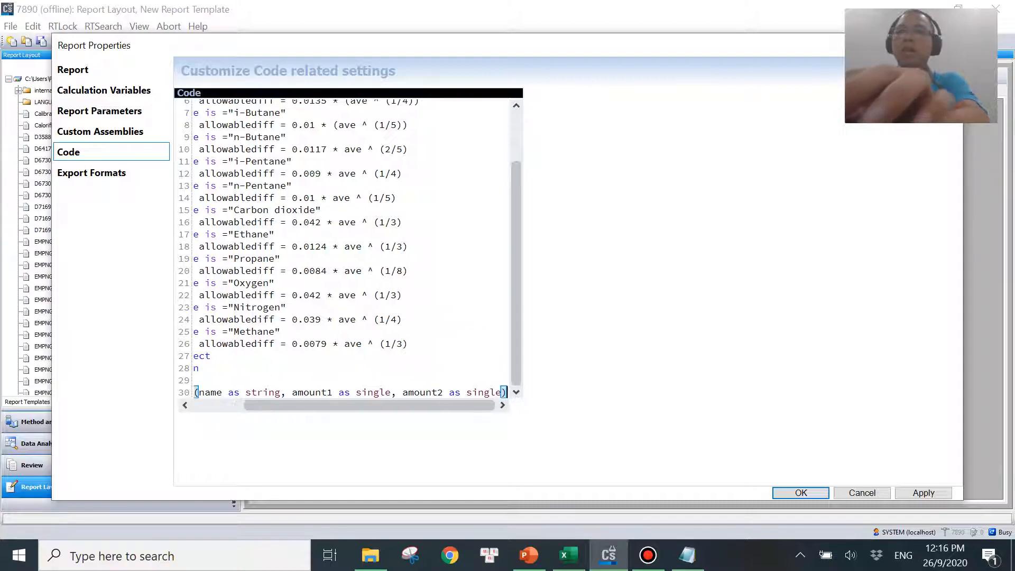
pyautogui.write(' as string')
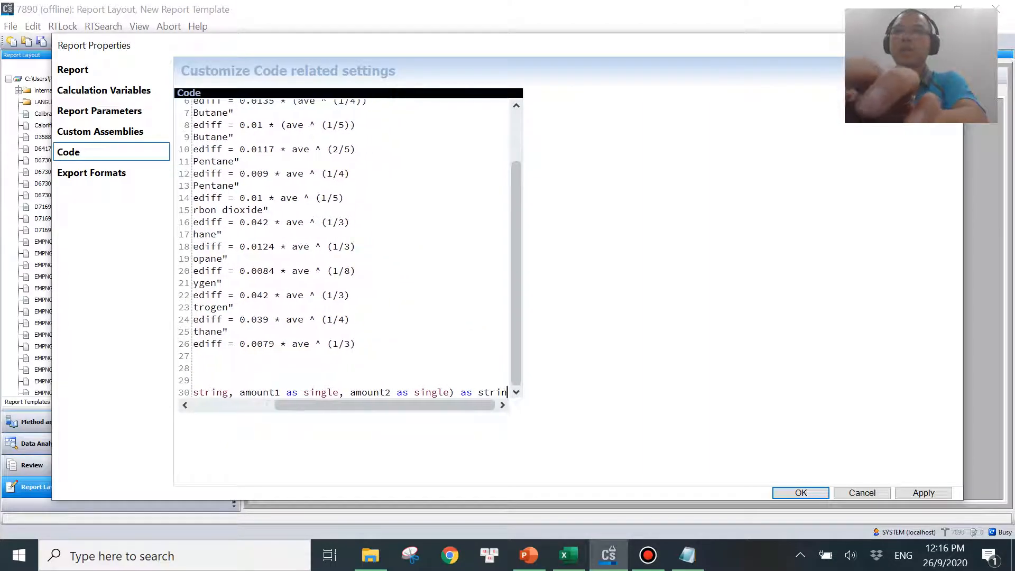
# - Close the PF function with an "End function" line, leaving one blank line for its body
pyautogui.press('Return')
pyautogui.press('Return')
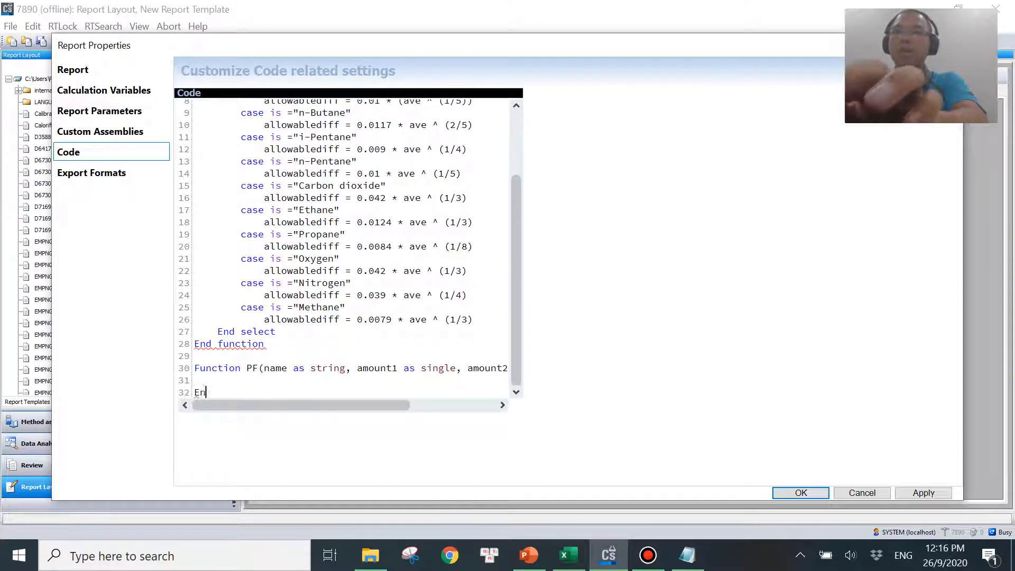
pyautogui.write('Enf')
pyautogui.press('BackSpace')
pyautogui.write('d function')
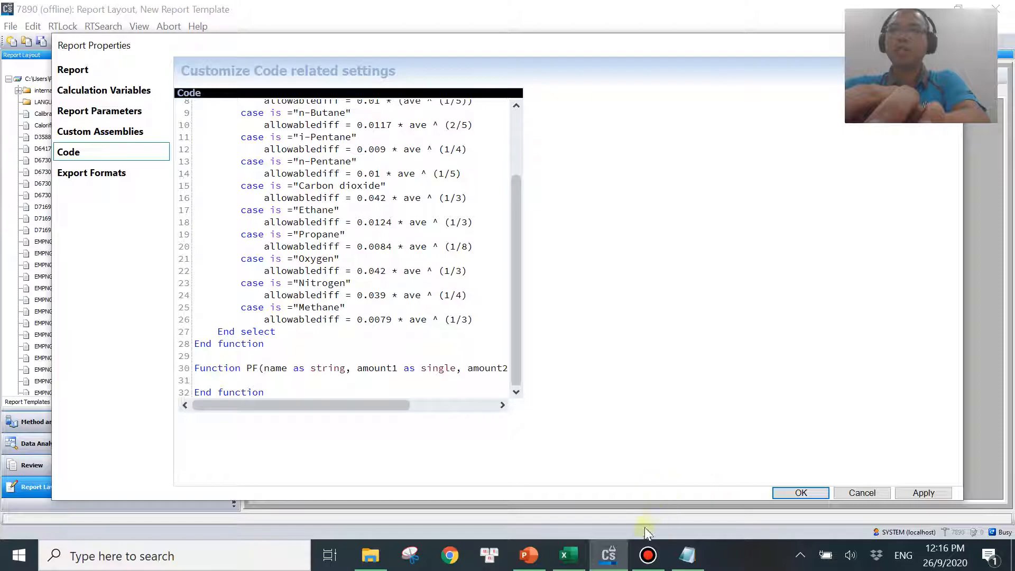
# - Declare diff as single in the PF function and assign it abs(amount1 - amount2), following the Difference column of the Excel workbook
pyautogui.click(569, 556)
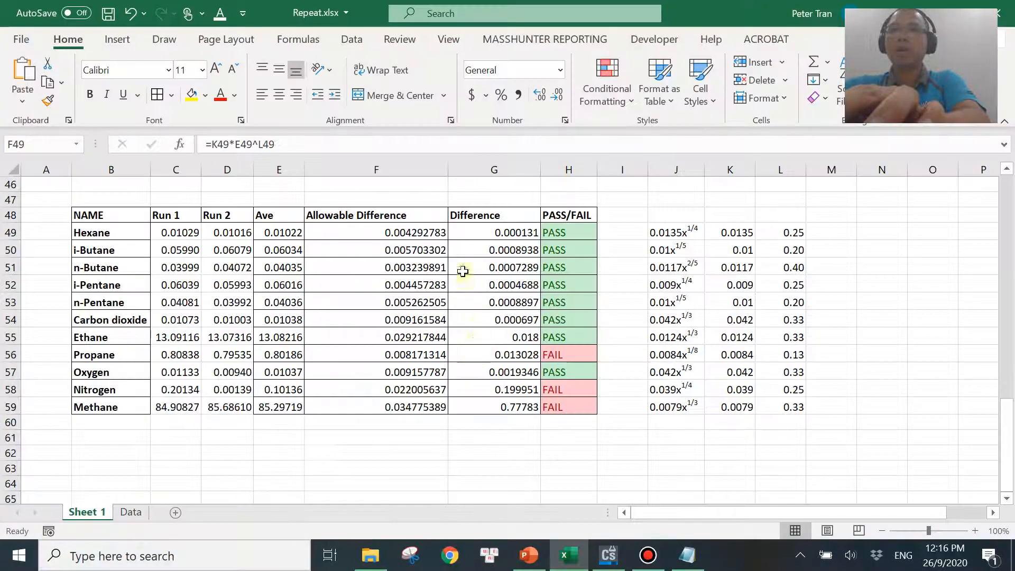
pyautogui.click(608, 555)
pyautogui.write('Di')
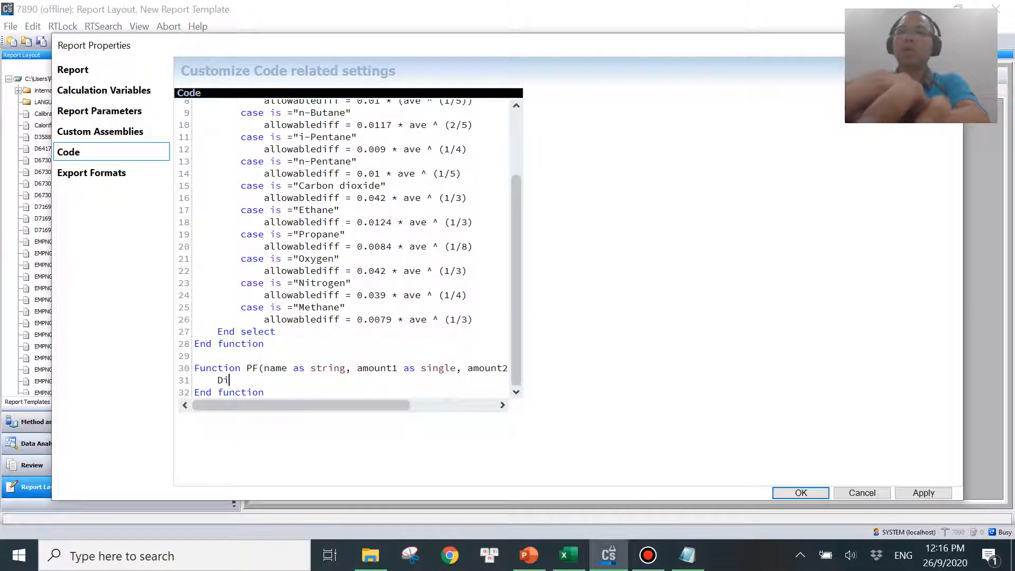
pyautogui.write('m diff ')
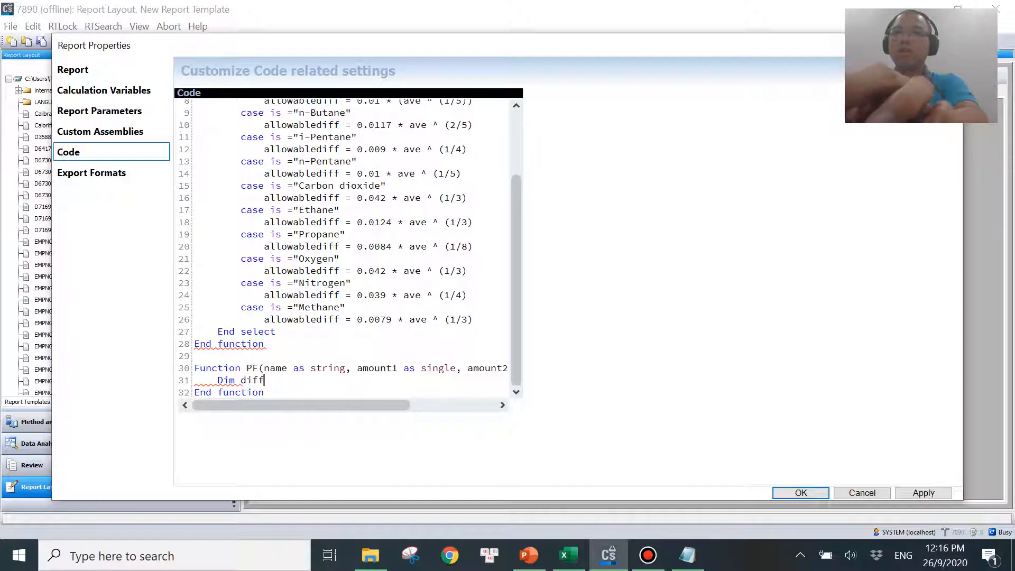
pyautogui.write('as single')
pyautogui.press('Return')
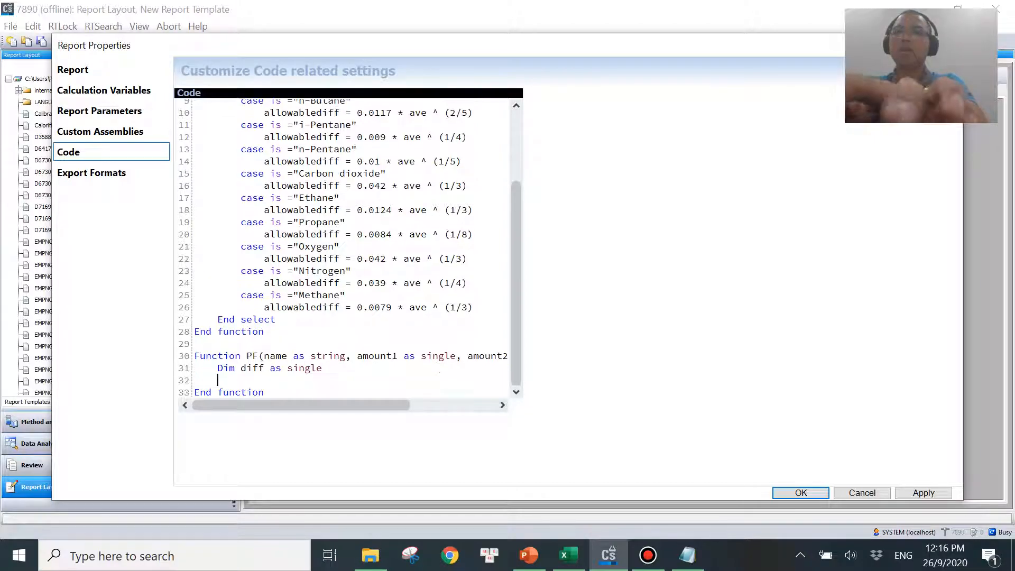
pyautogui.write('diff = abs(amount1')
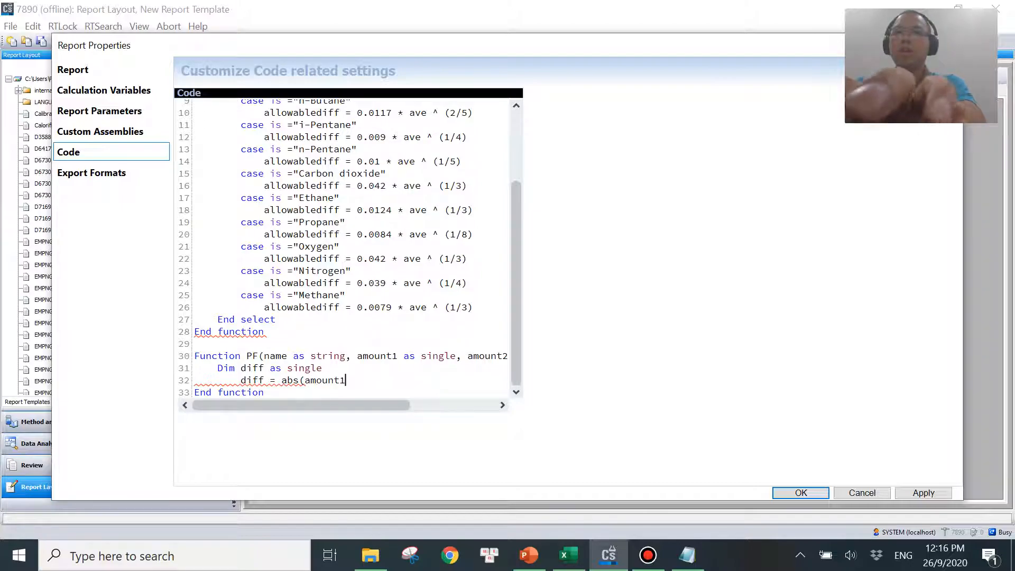
pyautogui.write(' - amount2')
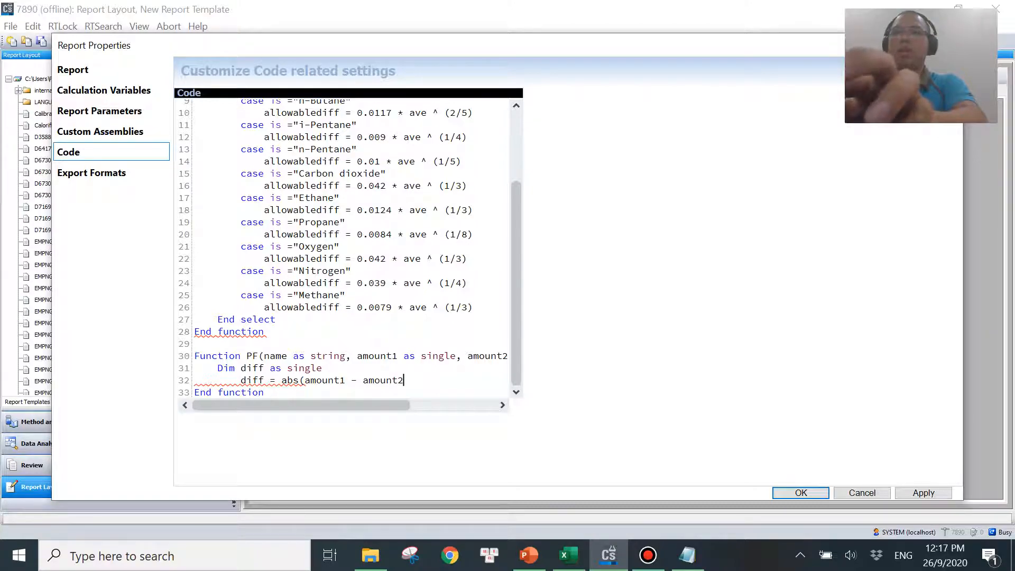
pyautogui.write(')')
pyautogui.press('Return')
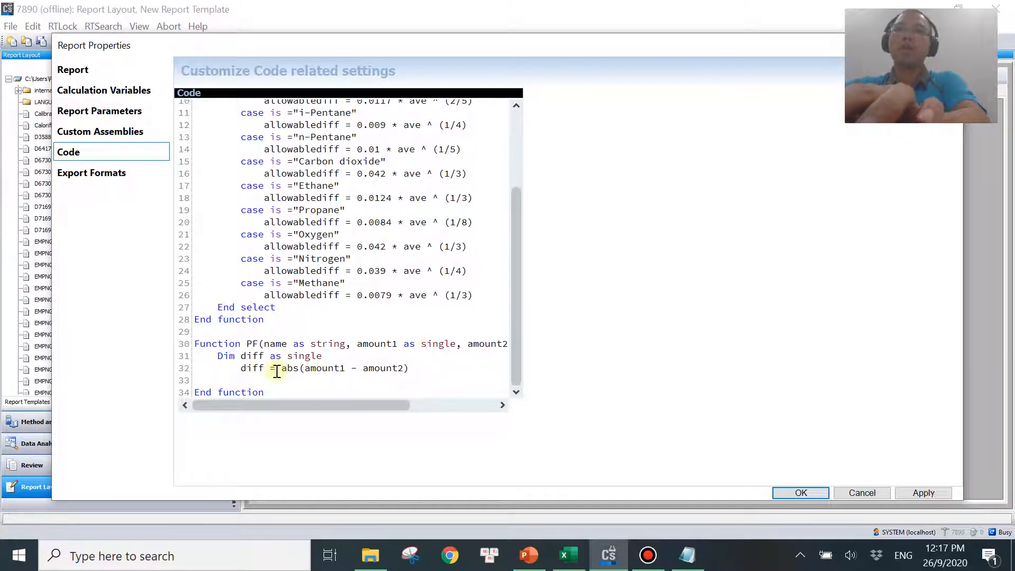
# - Make the allowablediff function public by adding the Public keyword before its declaration
pyautogui.scroll(3, 275, 227)
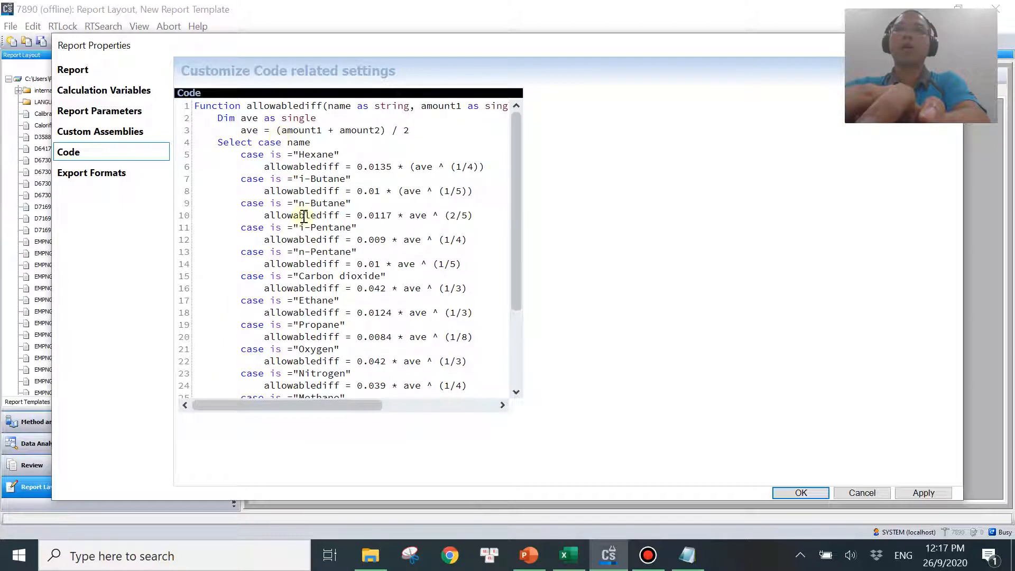
pyautogui.scroll(-3, 304, 216)
pyautogui.scroll(3, 318, 238)
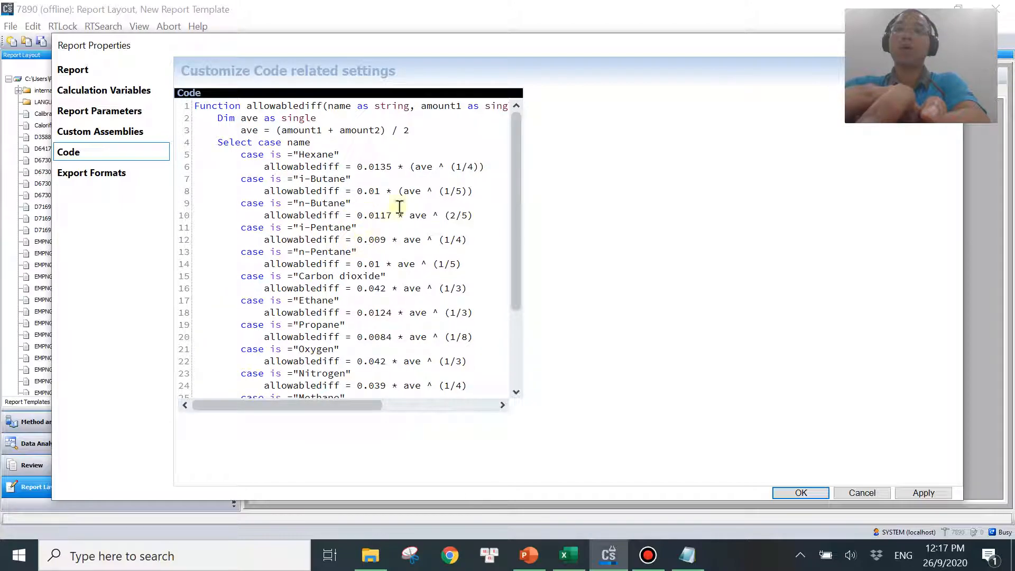
pyautogui.scroll(-3, 359, 261)
pyautogui.scroll(3, 296, 159)
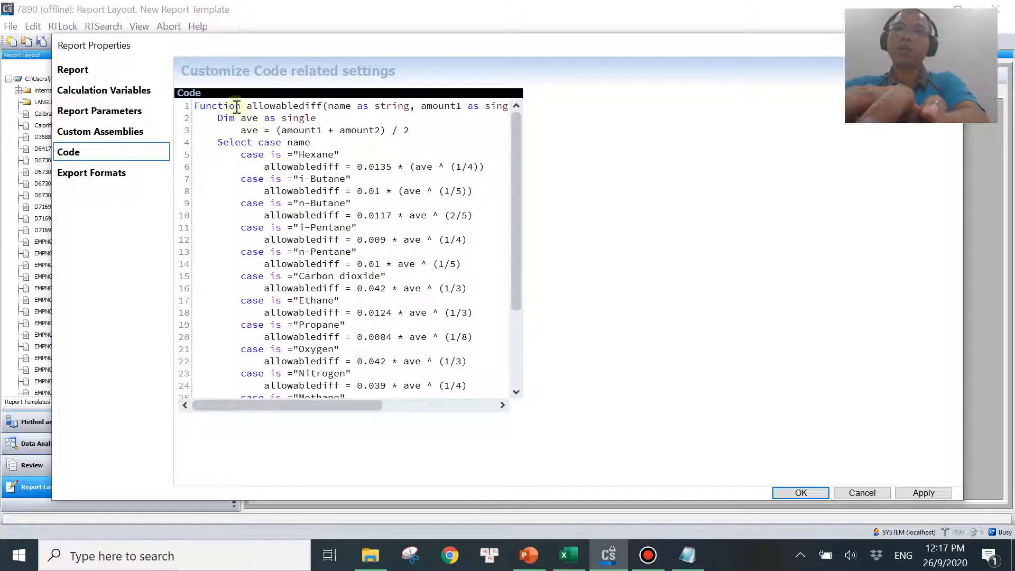
pyautogui.scroll(-3, 308, 324)
pyautogui.scroll(3, 293, 267)
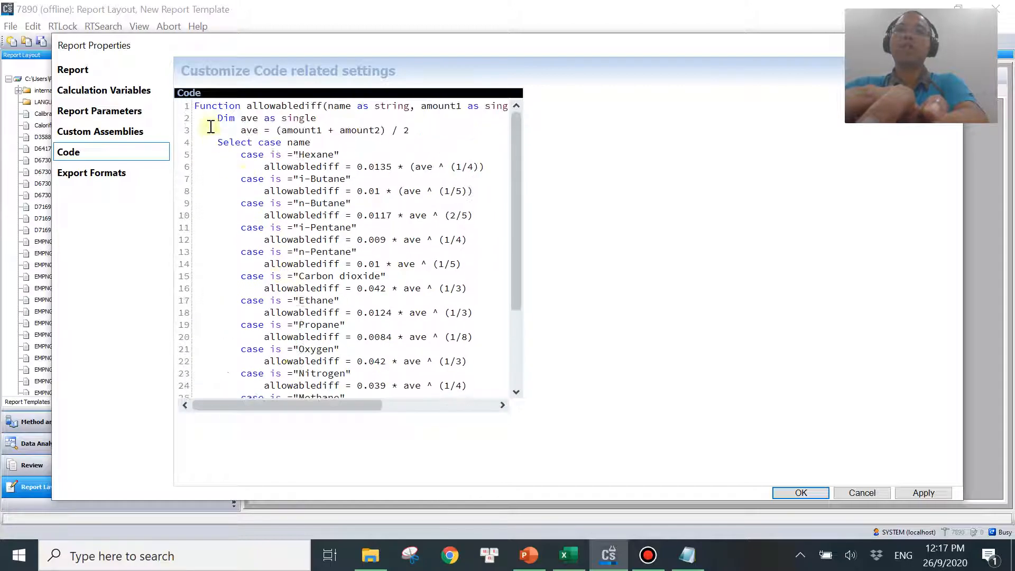
pyautogui.write('Public')
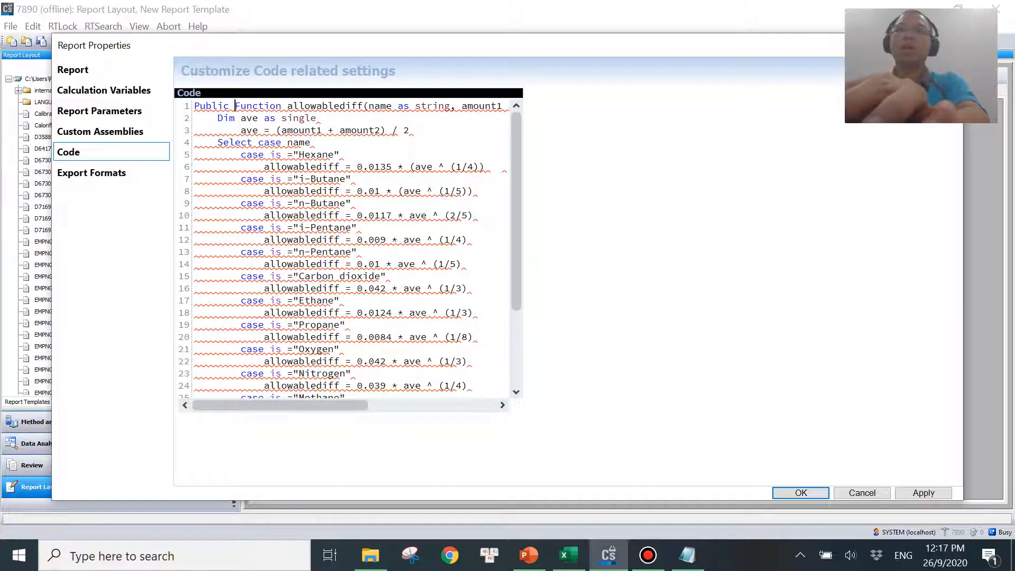
# - Begin a new Dim line in PF and rename the diff variable to caldiff in its declaration and assignment
pyautogui.scroll(-3, 254, 238)
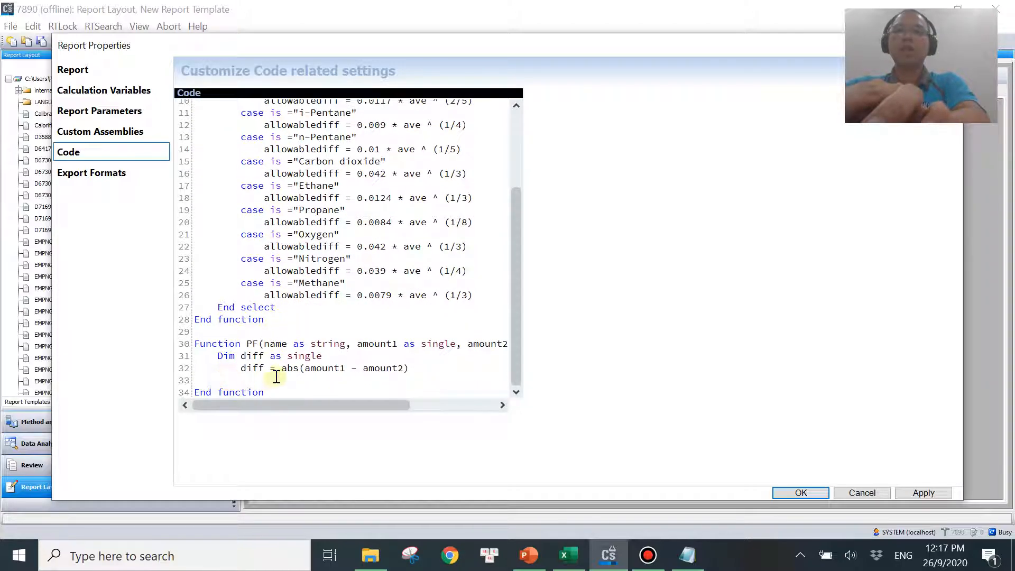
pyautogui.write('Dim ')
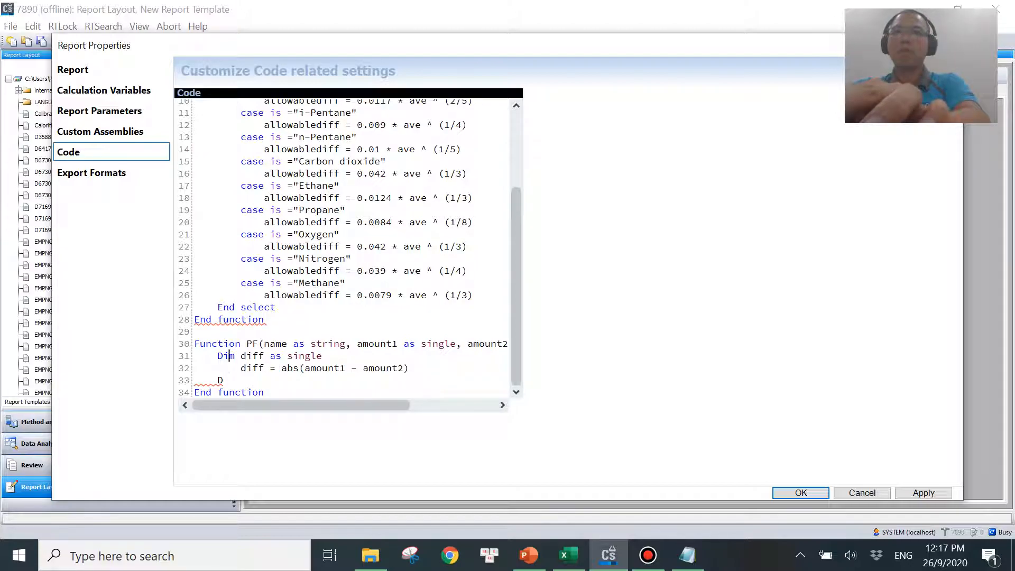
pyautogui.write('cal')
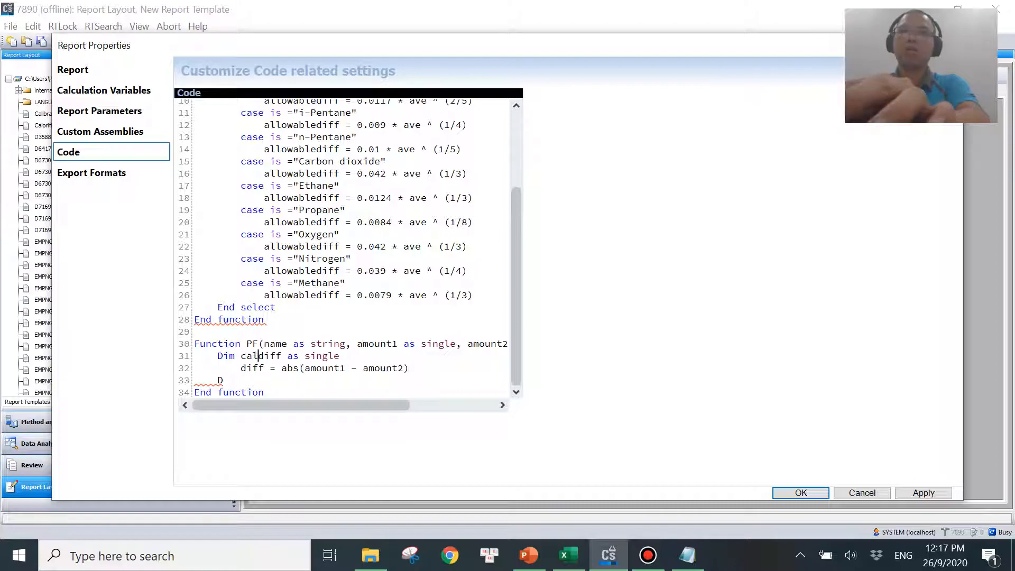
pyautogui.click(241, 368)
pyautogui.write('cal')
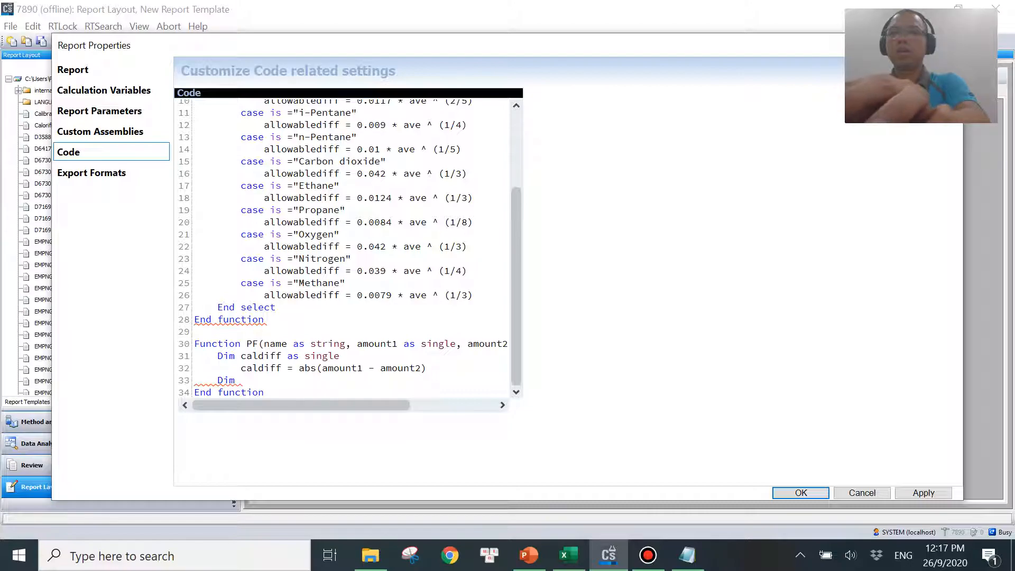
# - Declare alldiff as single in PF and start its assignment with the function name allowablediff copied from its declaration
pyautogui.write('d')
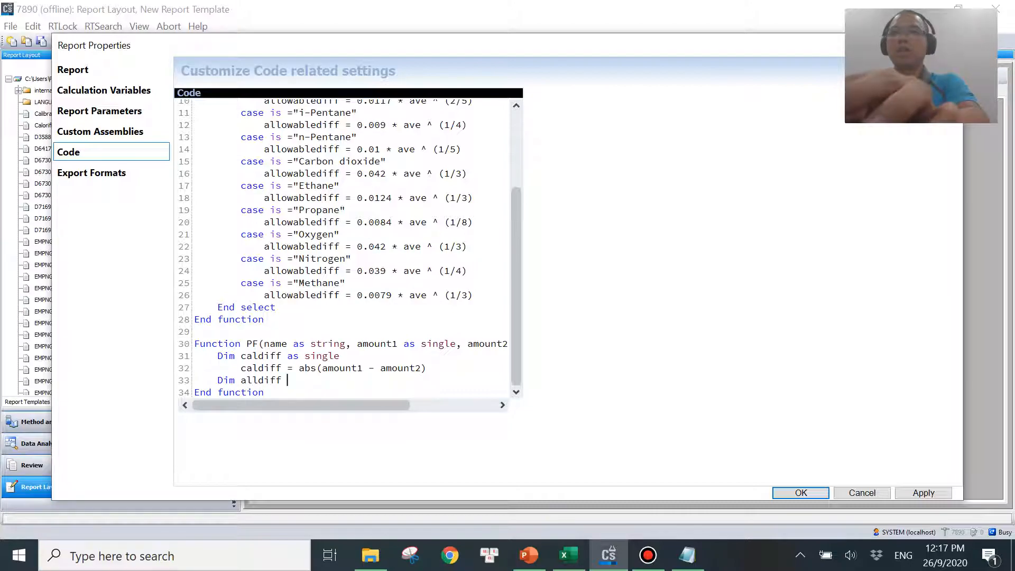
pyautogui.write('iff as single')
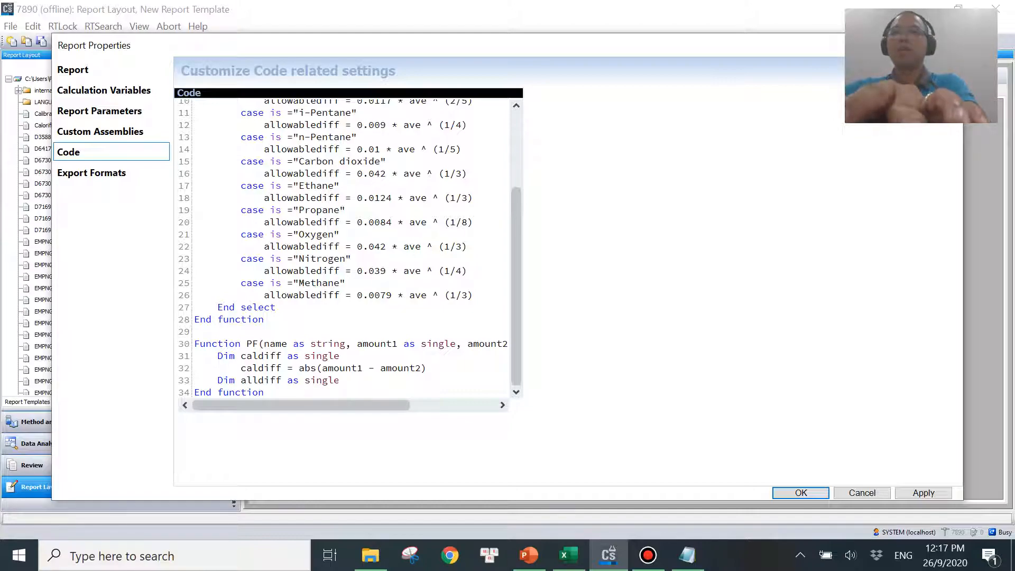
pyautogui.press('Return')
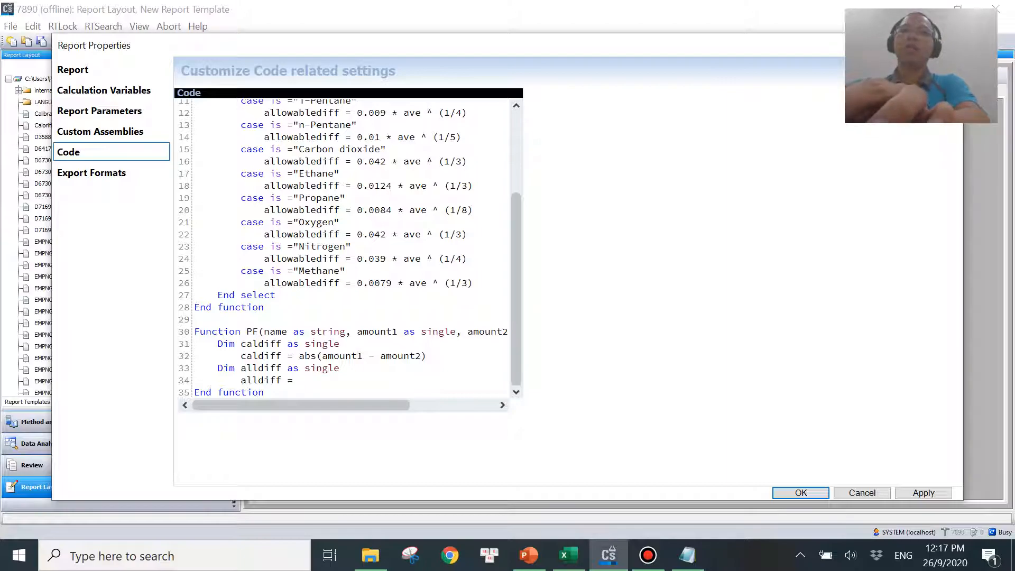
pyautogui.scroll(4, 344, 280)
pyautogui.moveTo(288, 106); pyautogui.dragTo(369, 106)
pyautogui.hotkey('ctrl', 'c')
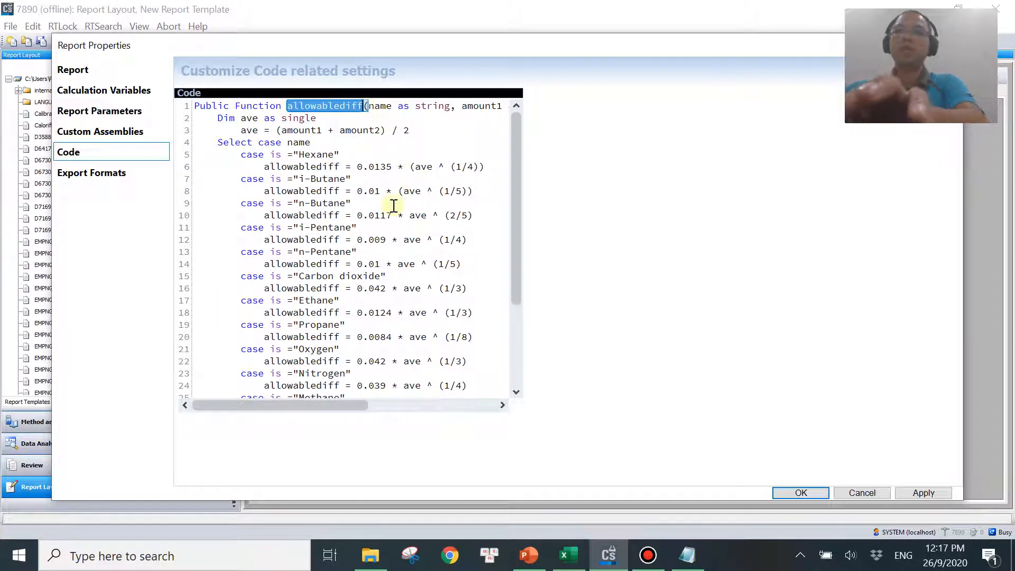
pyautogui.scroll(-4, 322, 243)
pyautogui.click(307, 380)
pyautogui.hotkey('ctrl', 'v')
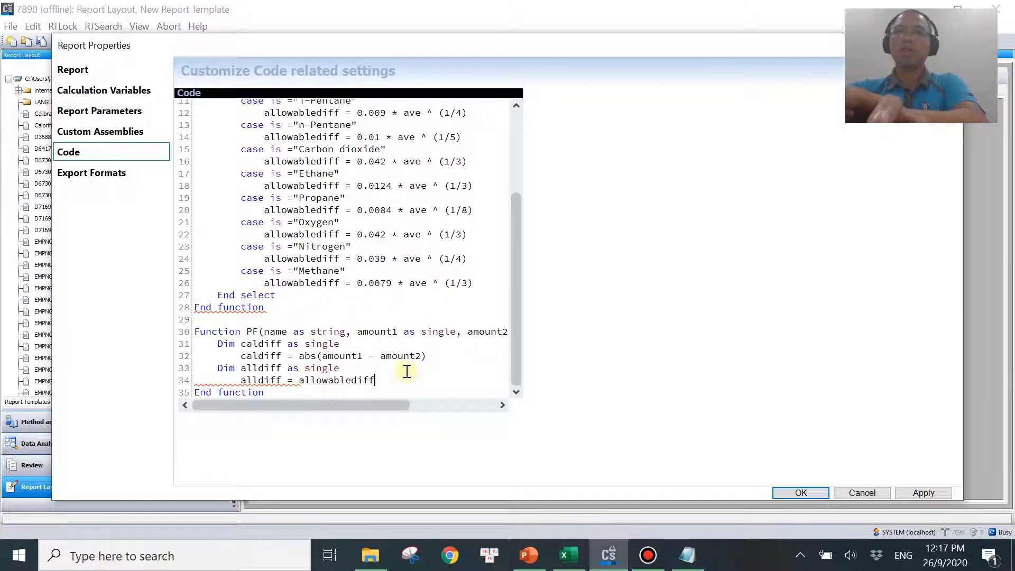
# - Complete the allowablediff call with the arguments name, amount1 and amount2, and add a blank line below it
pyautogui.write('(')
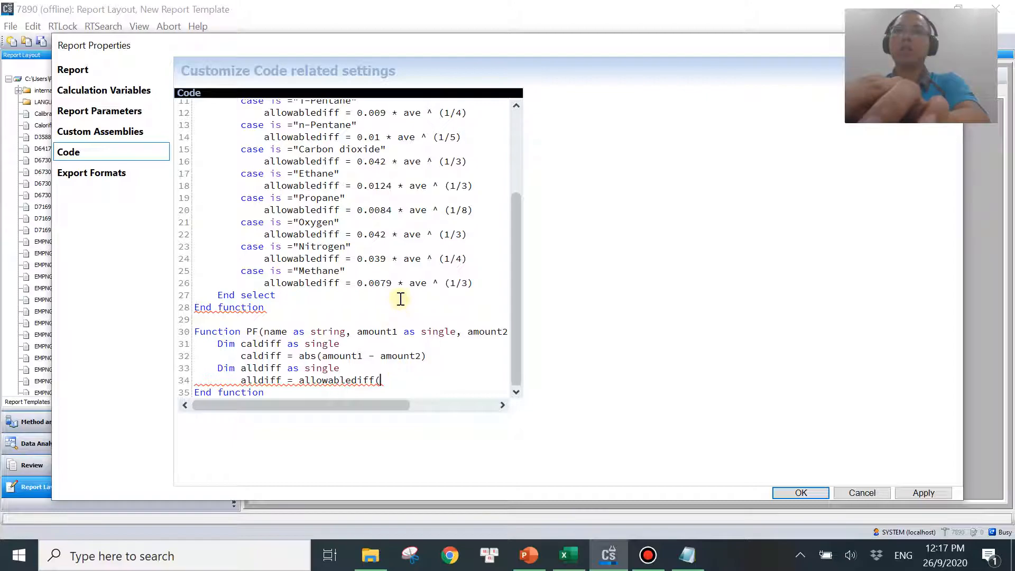
pyautogui.scroll(4, 396, 299)
pyautogui.scroll(-4, 454, 208)
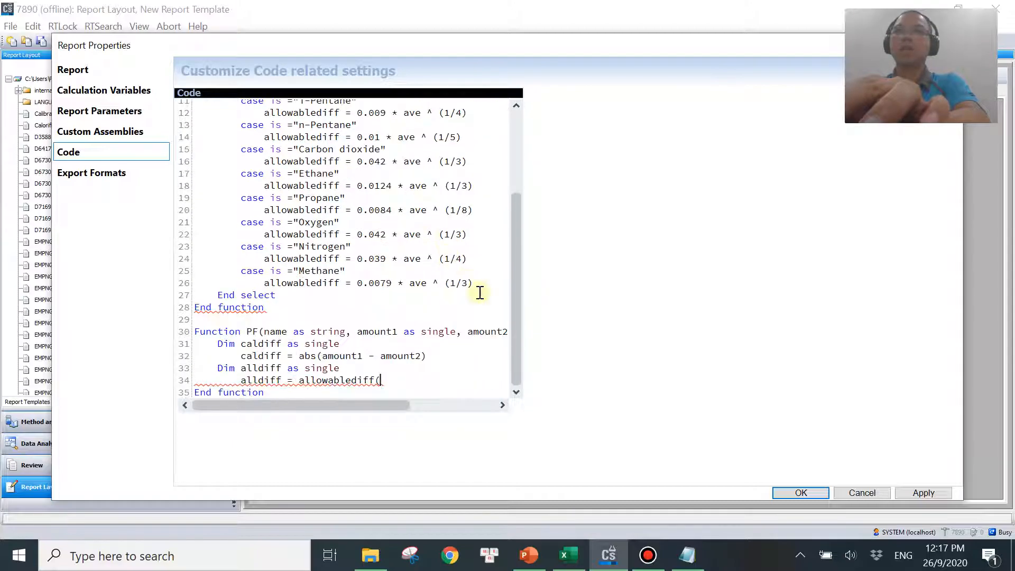
pyautogui.write('name,a')
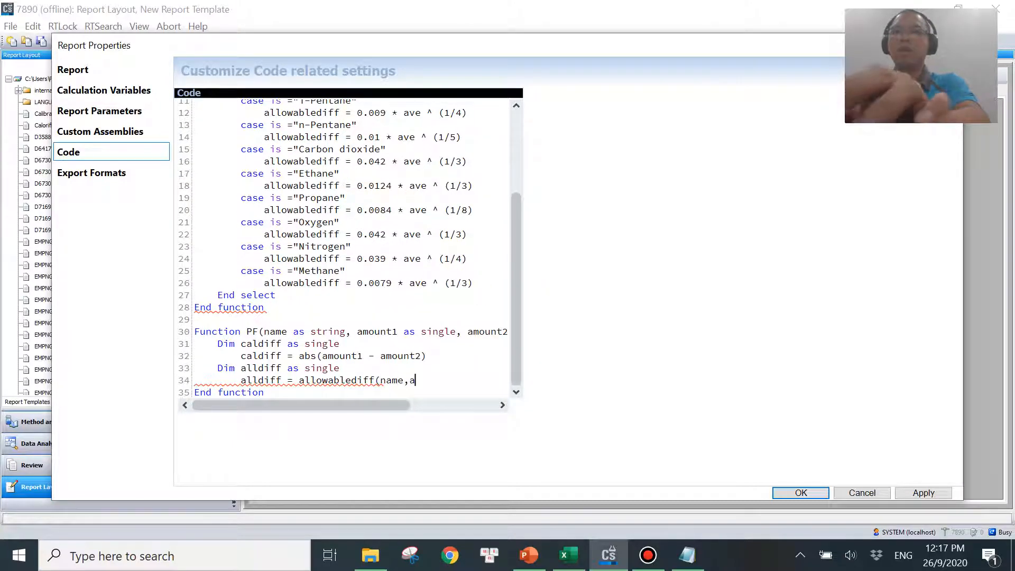
pyautogui.write('mount1,amo')
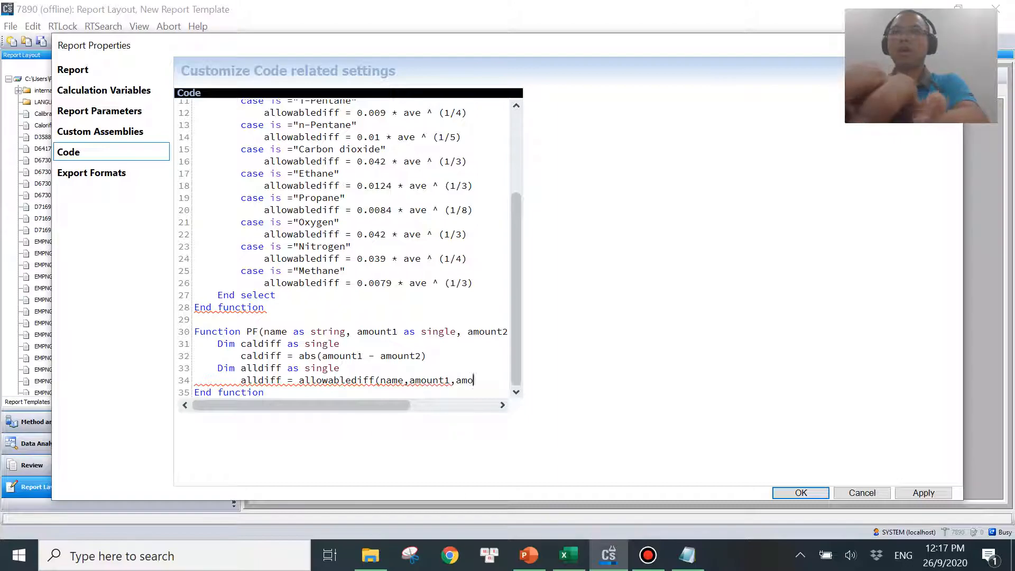
pyautogui.write('unt2)')
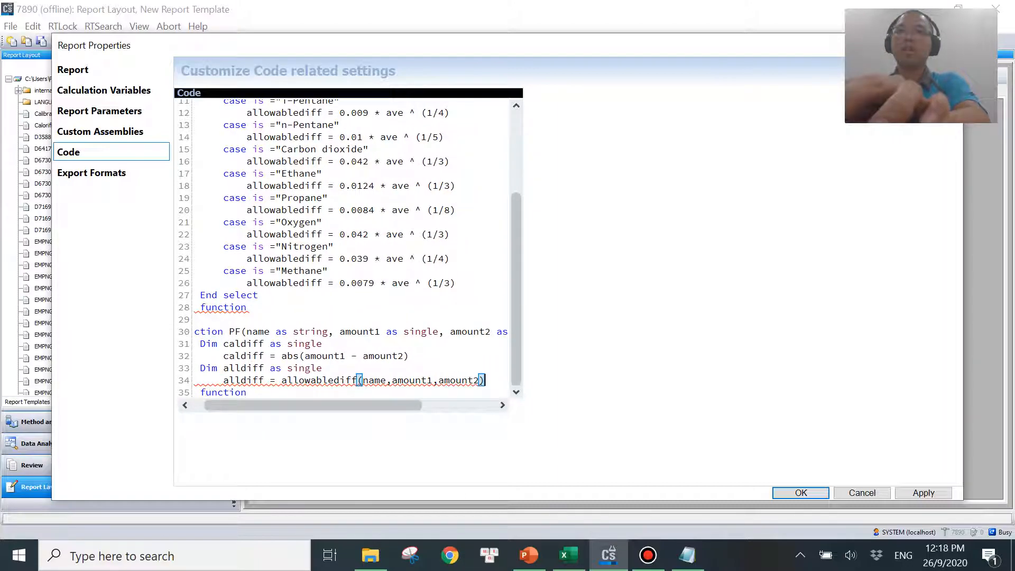
pyautogui.press('Return')
pyautogui.press('BackSpace')
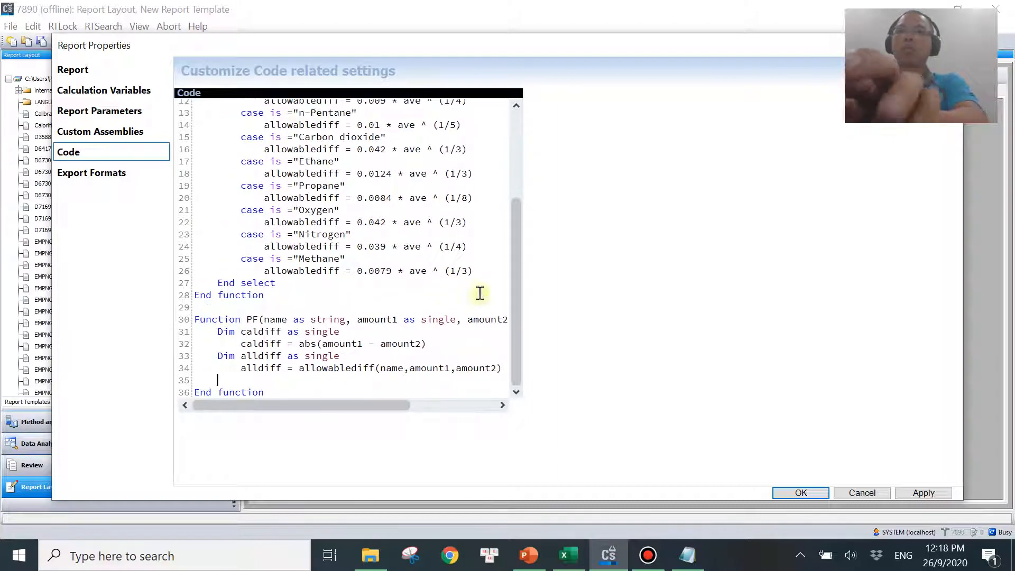
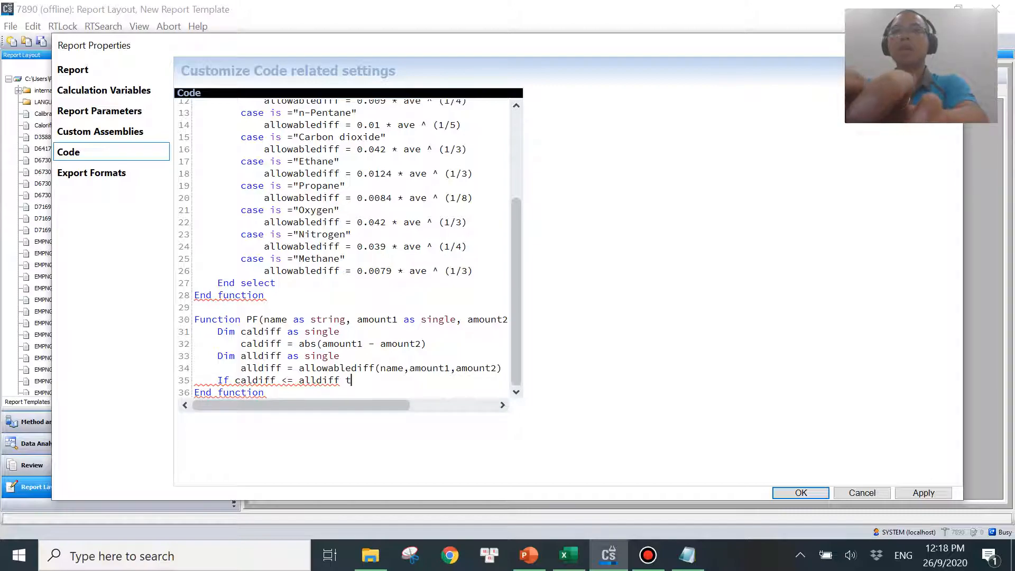
# - Add an If block setting PF to "PASS" when caldiff <= alldiff and to "FAIL" otherwise, and accept the report's code
pyautogui.press('Return')
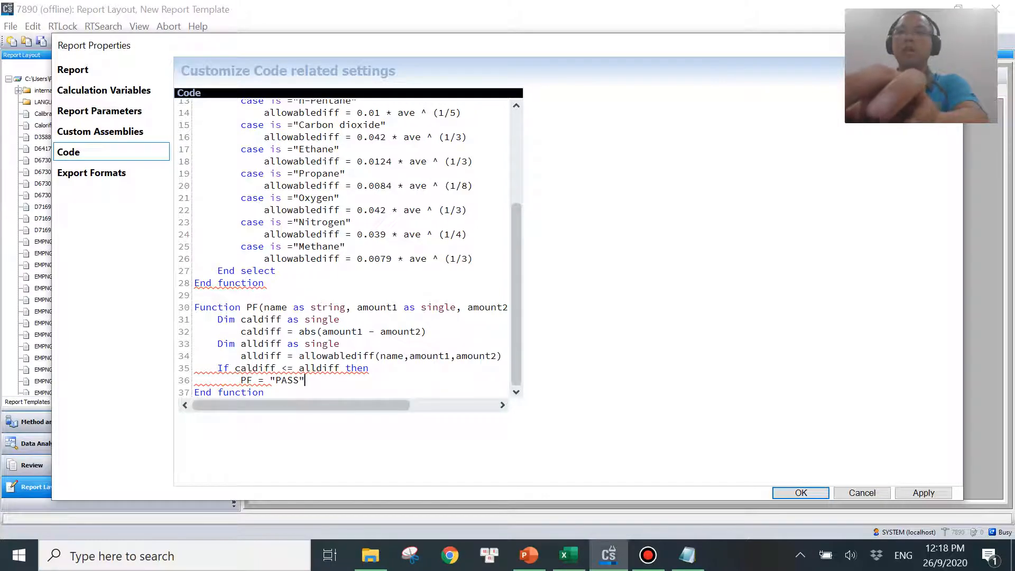
pyautogui.press('Return')
pyautogui.write('Els')
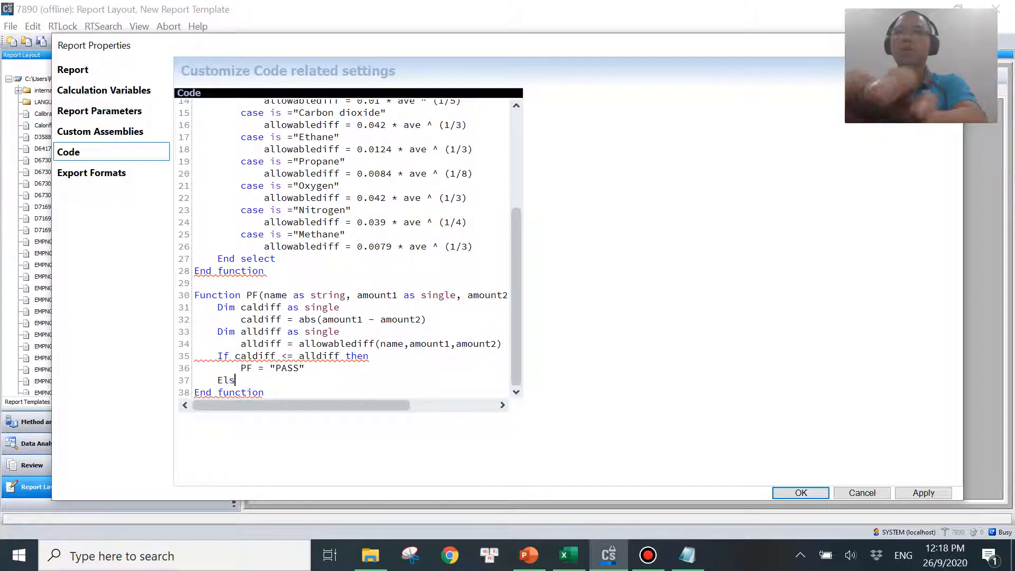
pyautogui.write('e')
pyautogui.press('Return')
pyautogui.write('PF')
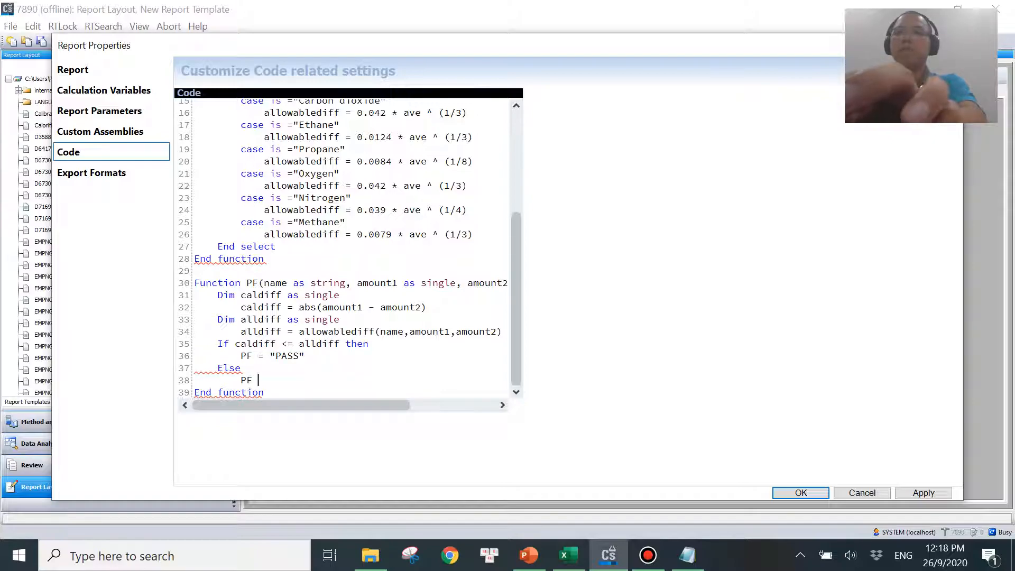
pyautogui.write(' = "FAI')
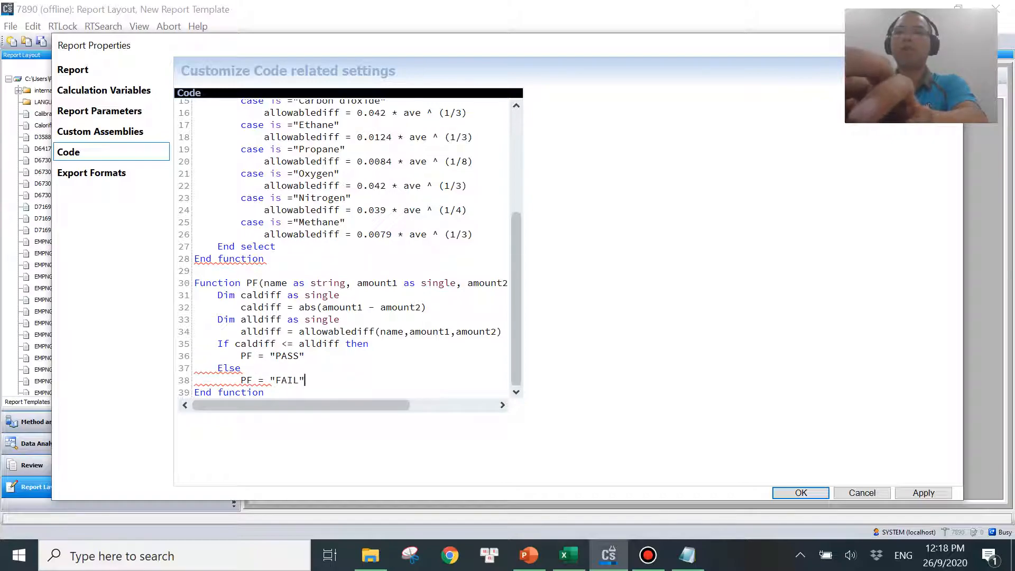
pyautogui.write('L"')
pyautogui.press('Return')
pyautogui.write('End if')
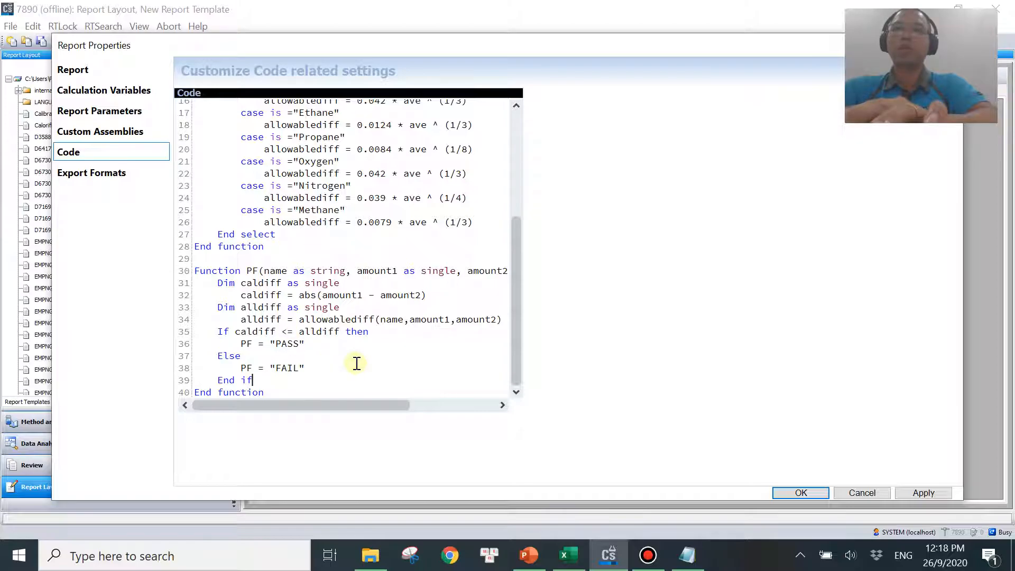
pyautogui.click(814, 493)
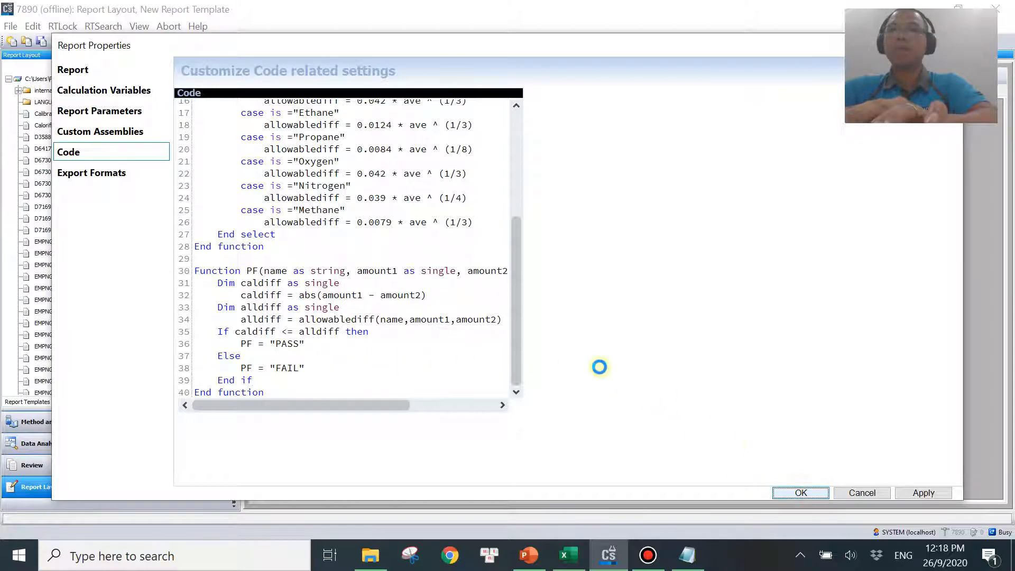
# - Add a custom field column after the Allow. Difference column in the lower compound results table
pyautogui.rightClick(584, 322)
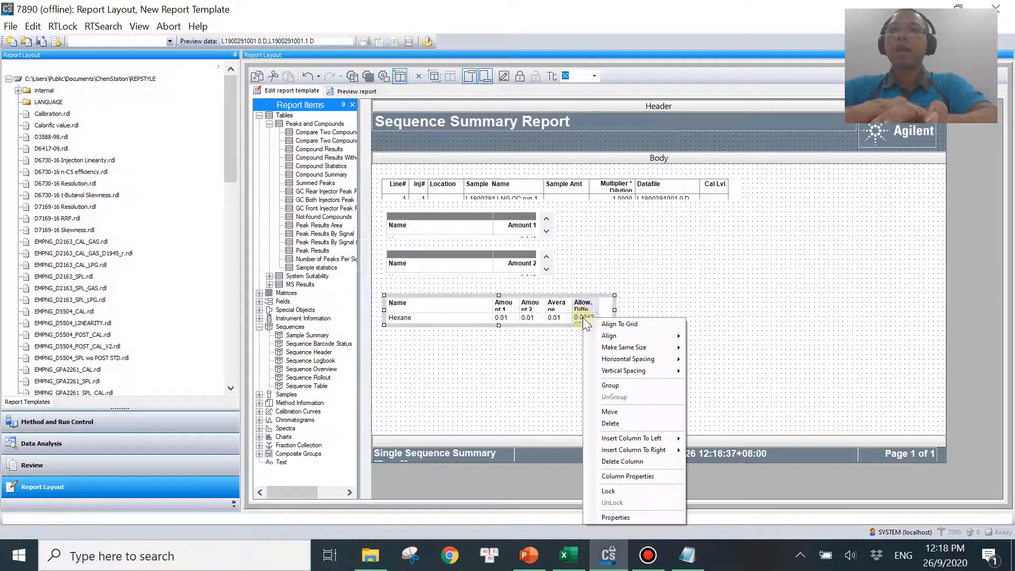
pyautogui.click(629, 519)
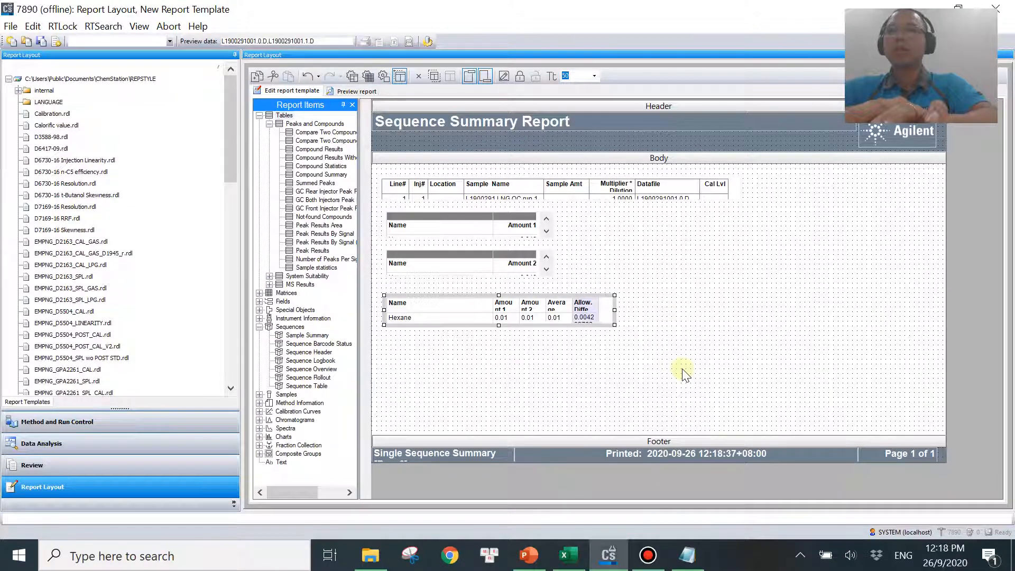
pyautogui.moveTo(586, 350); pyautogui.dragTo(653, 349)
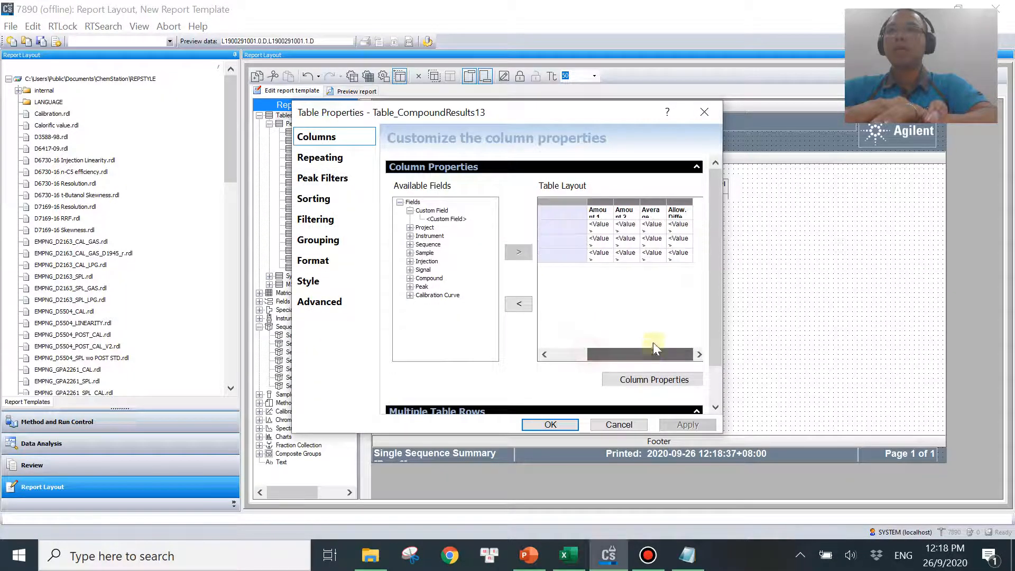
pyautogui.click(679, 246)
pyautogui.click(446, 218)
pyautogui.click(518, 252)
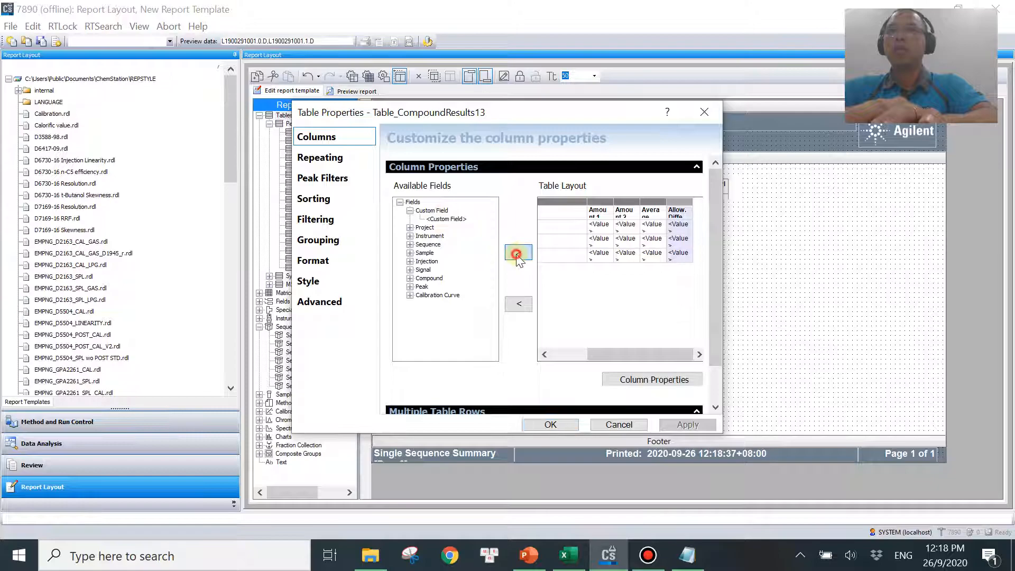
pyautogui.moveTo(652, 349); pyautogui.dragTo(683, 349)
# - Set the new last column's header text to PASS/FAIL
pyautogui.click(667, 248)
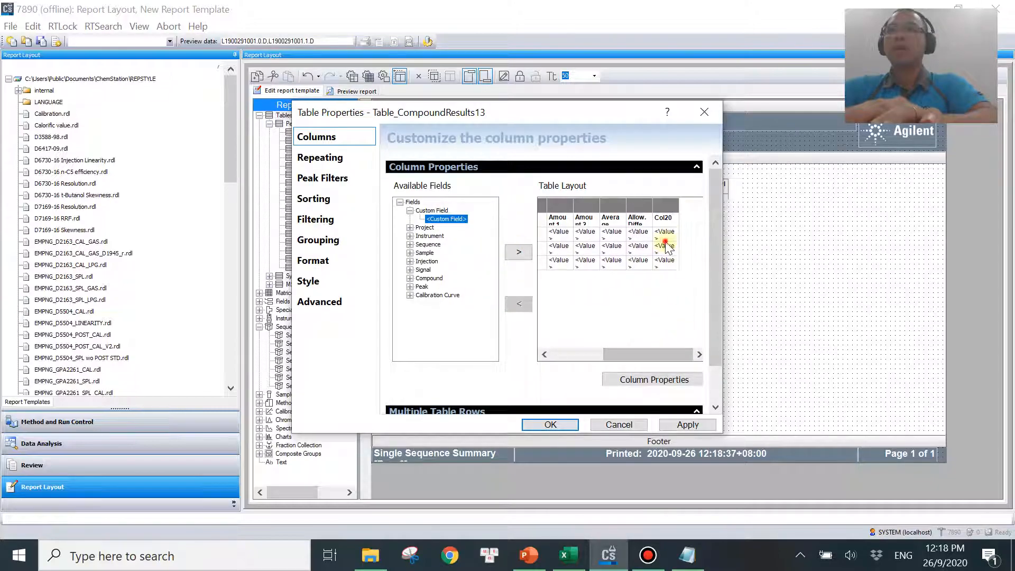
pyautogui.click(658, 380)
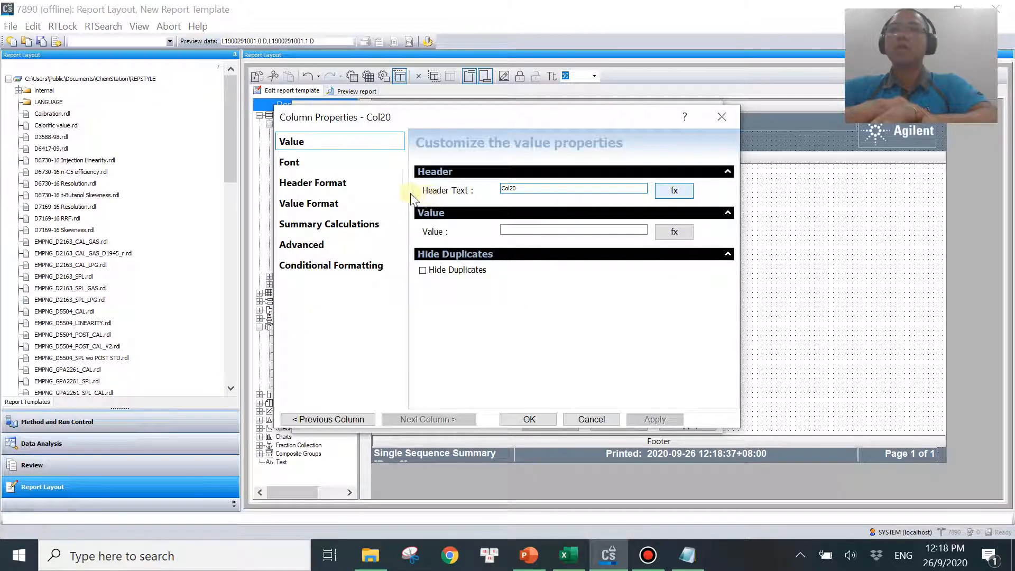
pyautogui.moveTo(379, 176); pyautogui.dragTo(343, 198)
pyautogui.write('PAS')
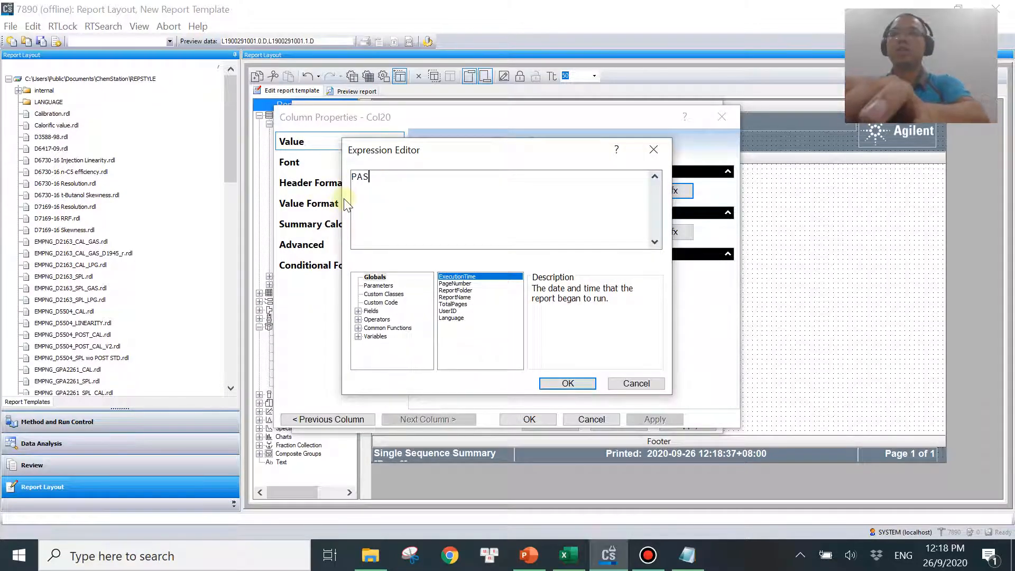
pyautogui.write('S/FAIL')
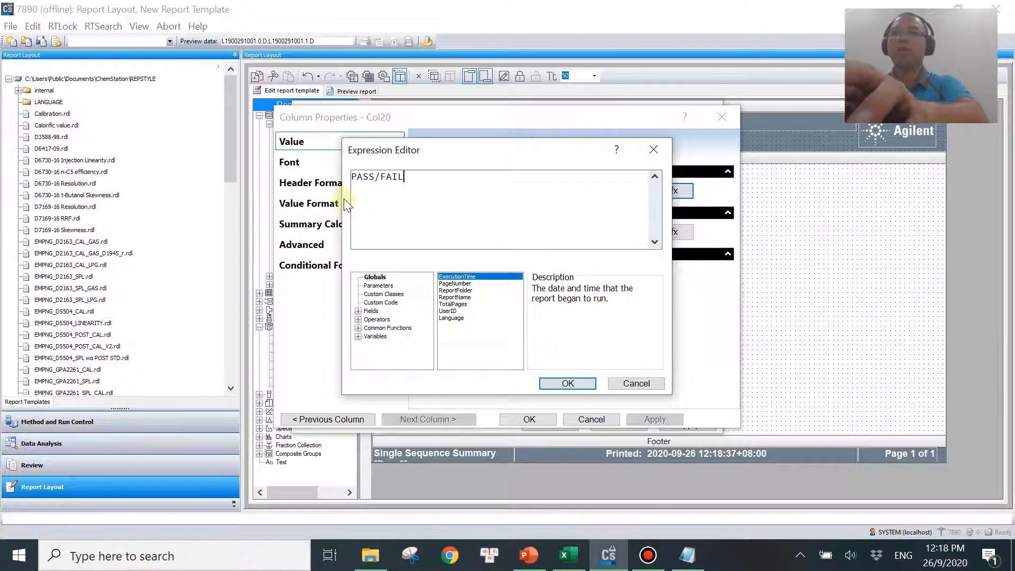
pyautogui.click(568, 383)
# - Start the PASS/FAIL column's value expression with the custom code function PF and compound_name as its first argument
pyautogui.click(674, 233)
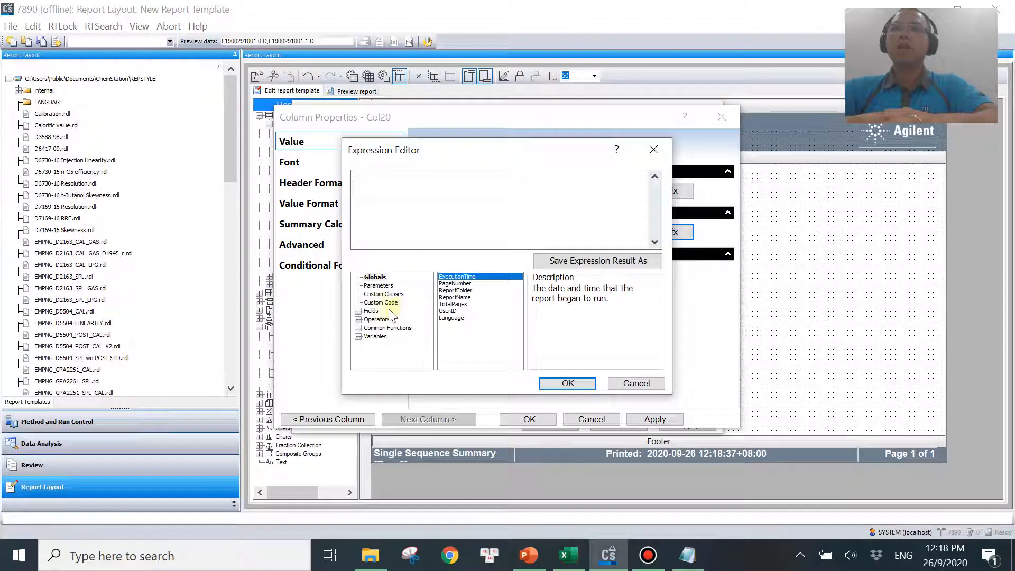
pyautogui.click(379, 303)
pyautogui.click(443, 285)
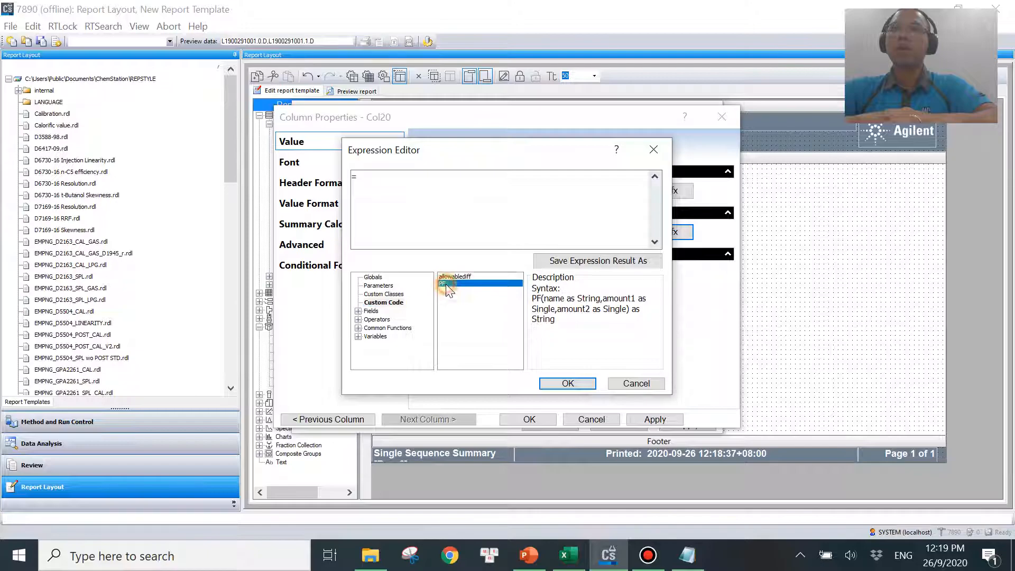
pyautogui.doubleClick(445, 284)
pyautogui.click(405, 178)
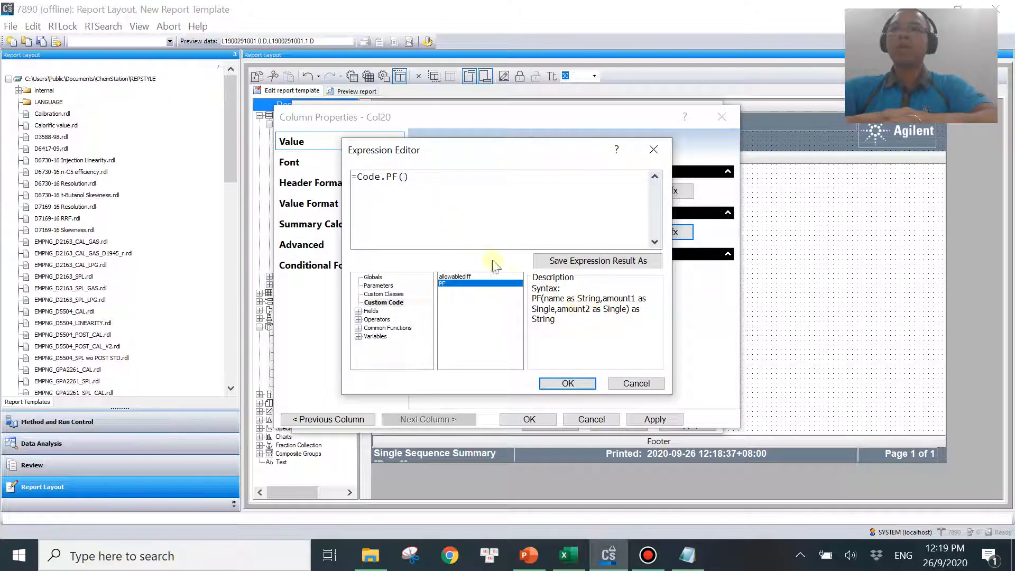
pyautogui.write('compound_name')
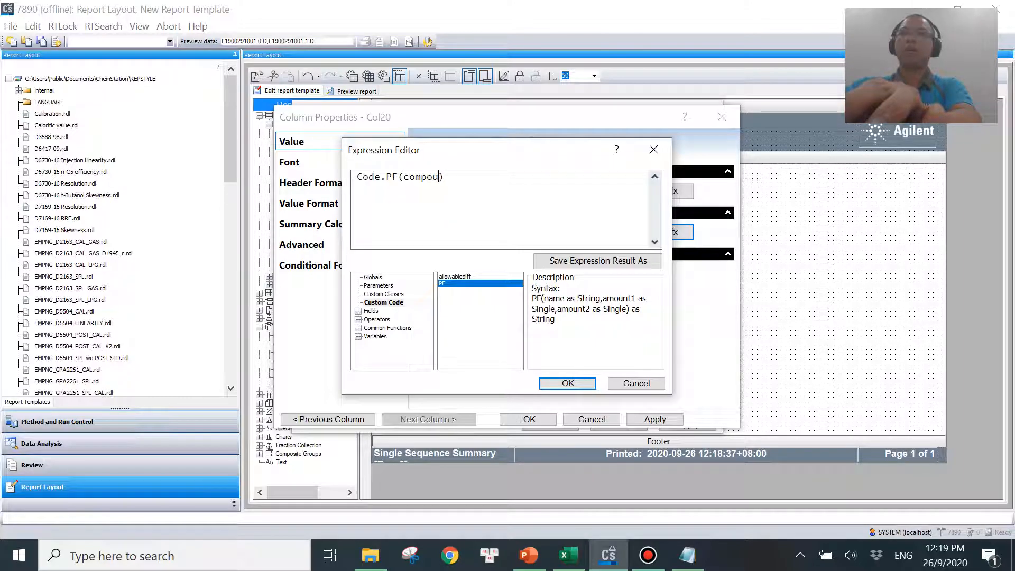
pyautogui.write(',')
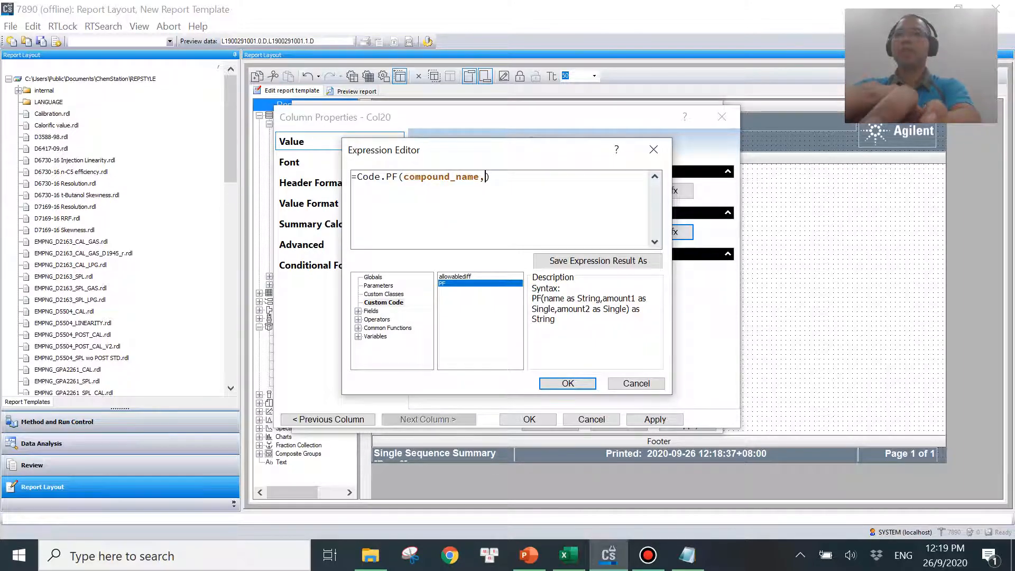
pyautogui.press('Escape')
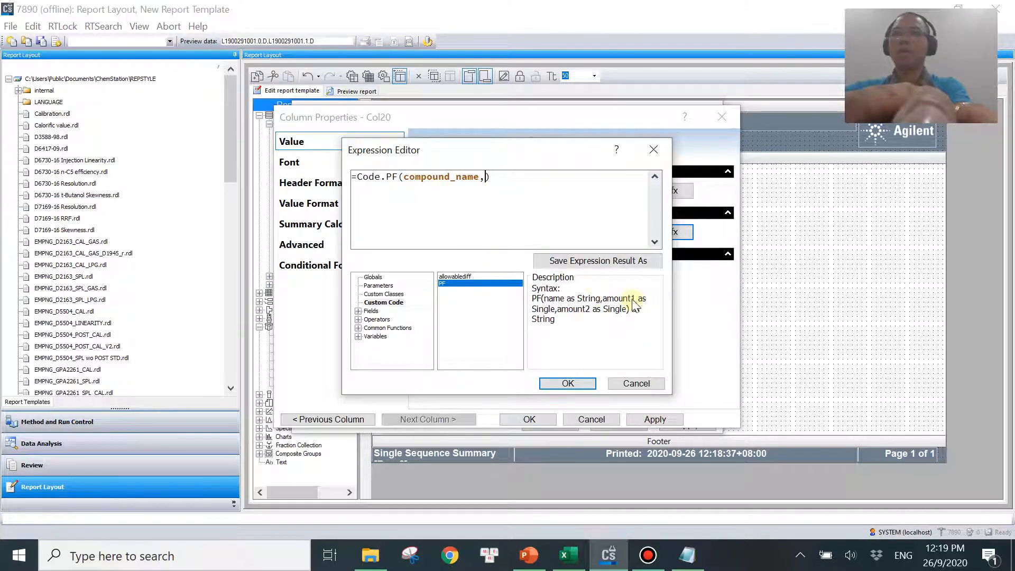
# - Complete the PF call with the variables amount1(Compound_Name) and amount2(Compound_Name), and accept the column and table properties
pyautogui.click(358, 336)
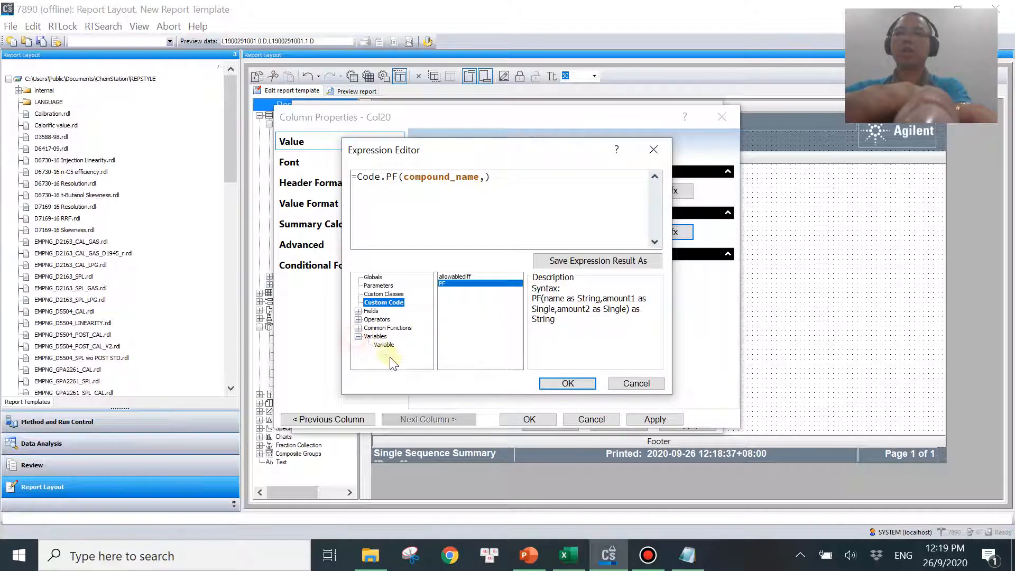
pyautogui.click(387, 345)
pyautogui.click(447, 277)
pyautogui.doubleClick(447, 277)
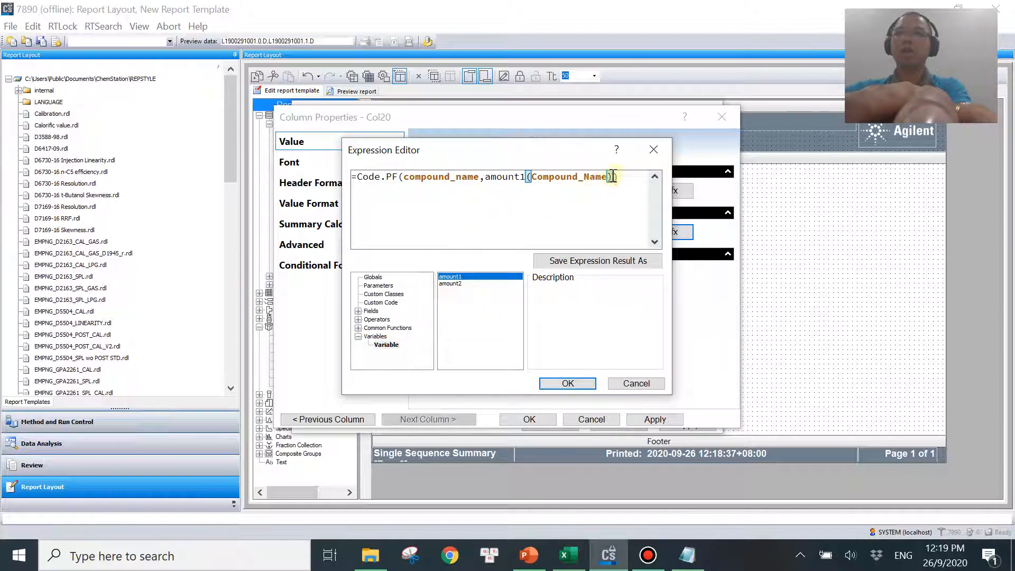
pyautogui.write(',,')
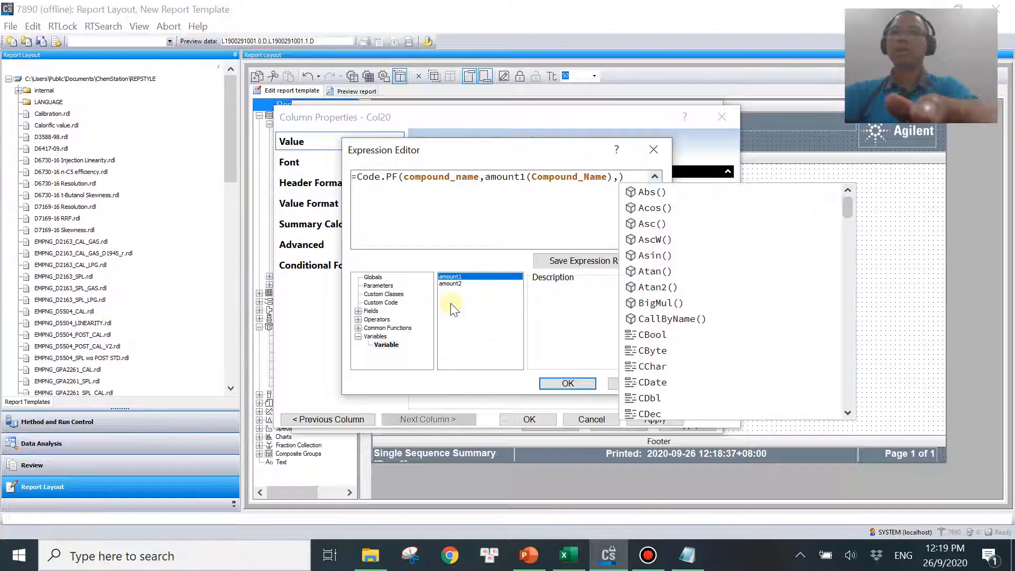
pyautogui.doubleClick(450, 284)
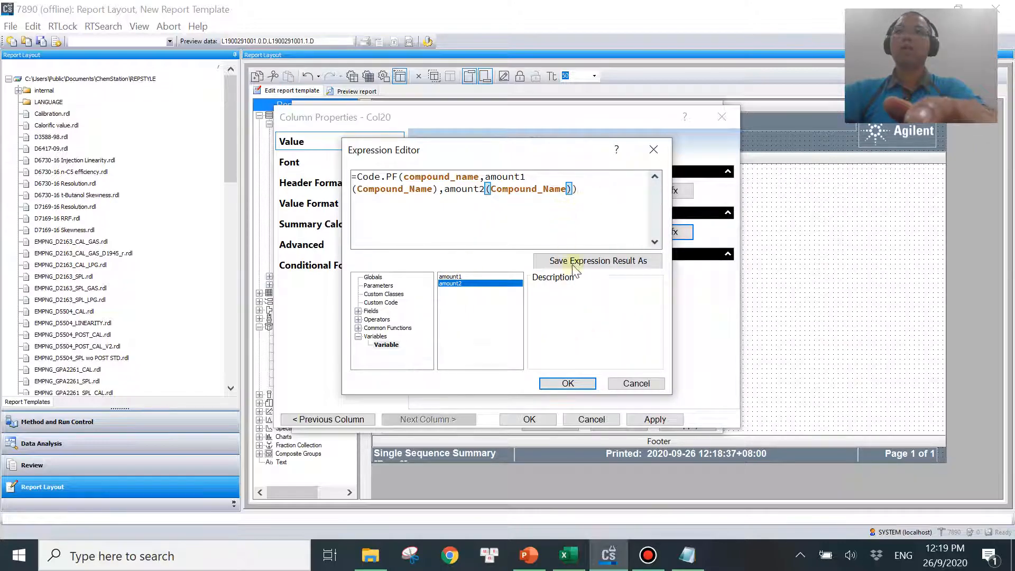
pyautogui.click(574, 382)
pyautogui.click(528, 418)
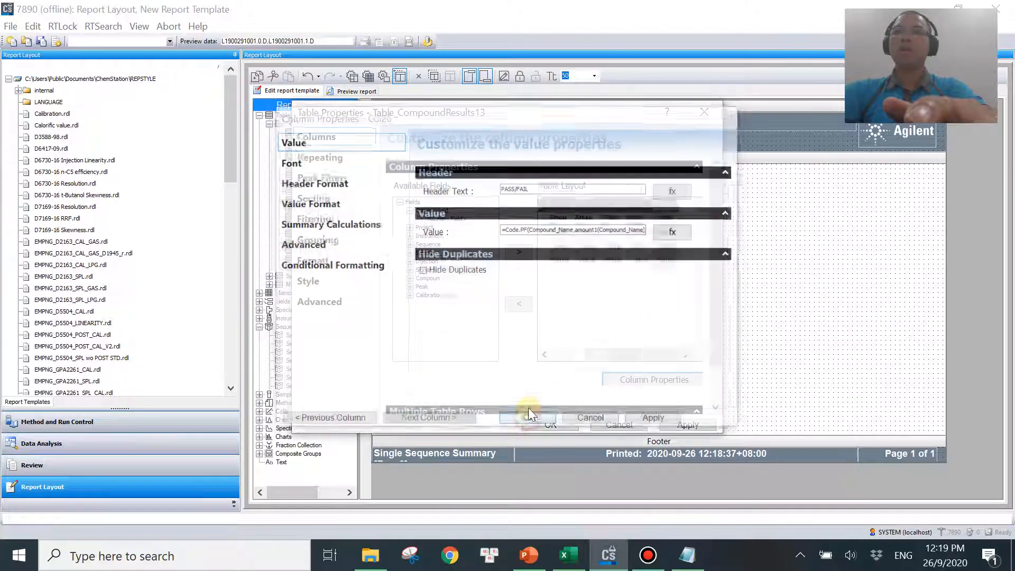
pyautogui.click(550, 425)
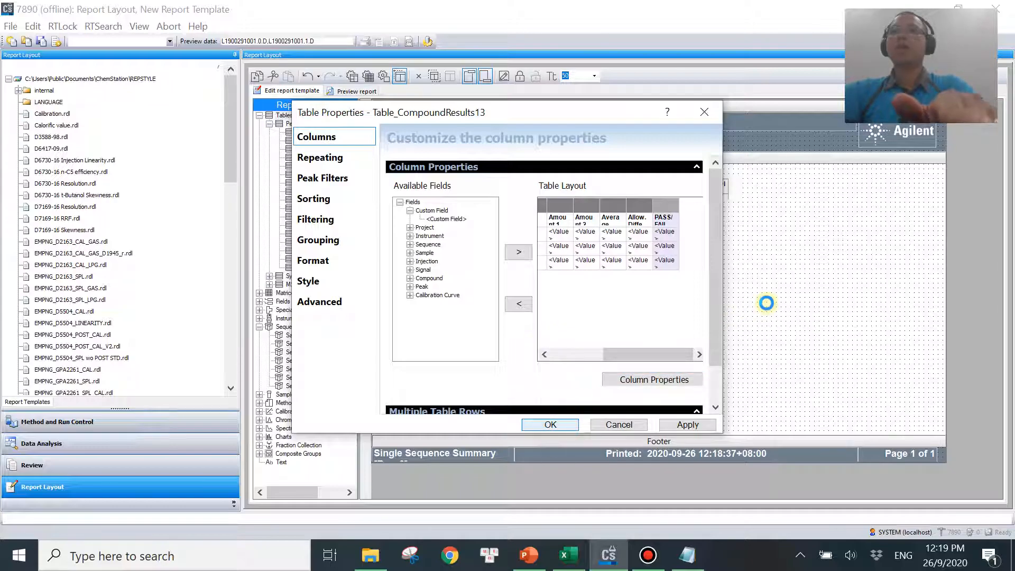
# - Preview the report and check the PASS/FAIL results for each compound in the last table
pyautogui.click(354, 92)
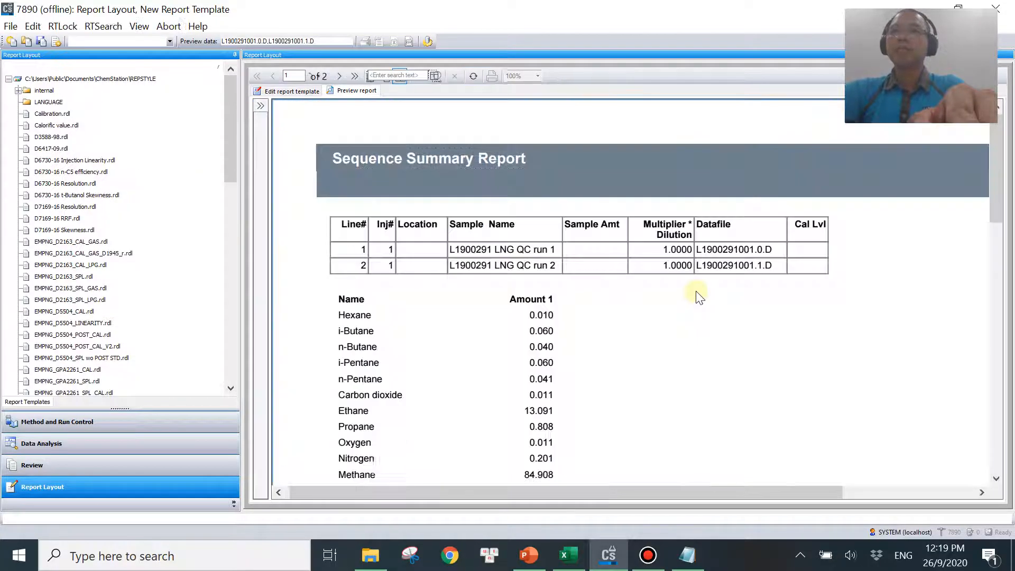
pyautogui.scroll(-10, 690, 302)
pyautogui.scroll(-5, 690, 301)
pyautogui.scroll(2, 678, 244)
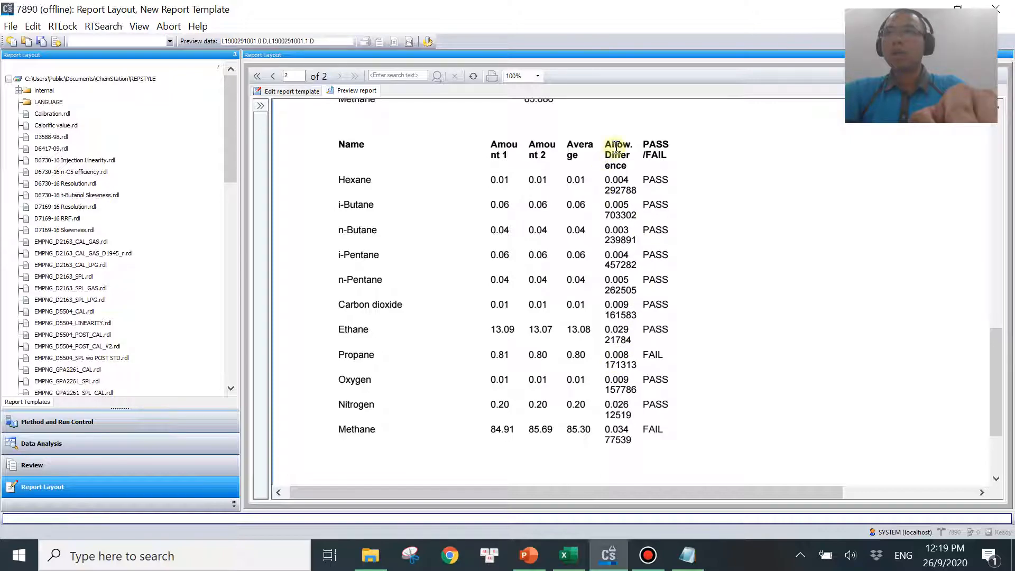
# - Return to editing the template and insert a custom field column after the Average column of the lower compound results table
pyautogui.click(286, 91)
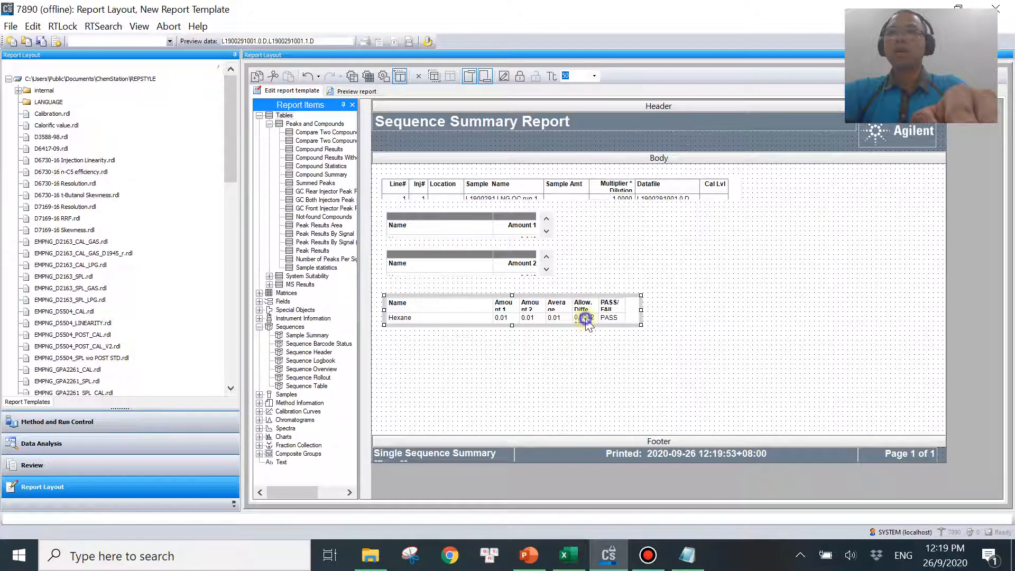
pyautogui.rightClick(585, 319)
pyautogui.click(634, 515)
pyautogui.moveTo(603, 355); pyautogui.dragTo(655, 349)
pyautogui.click(629, 202)
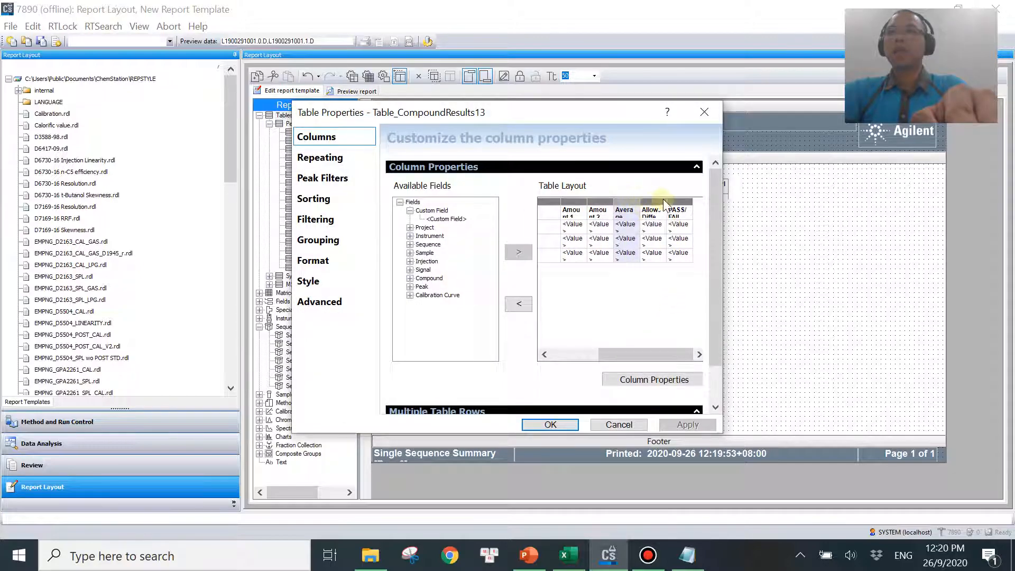
pyautogui.click(447, 219)
pyautogui.click(518, 252)
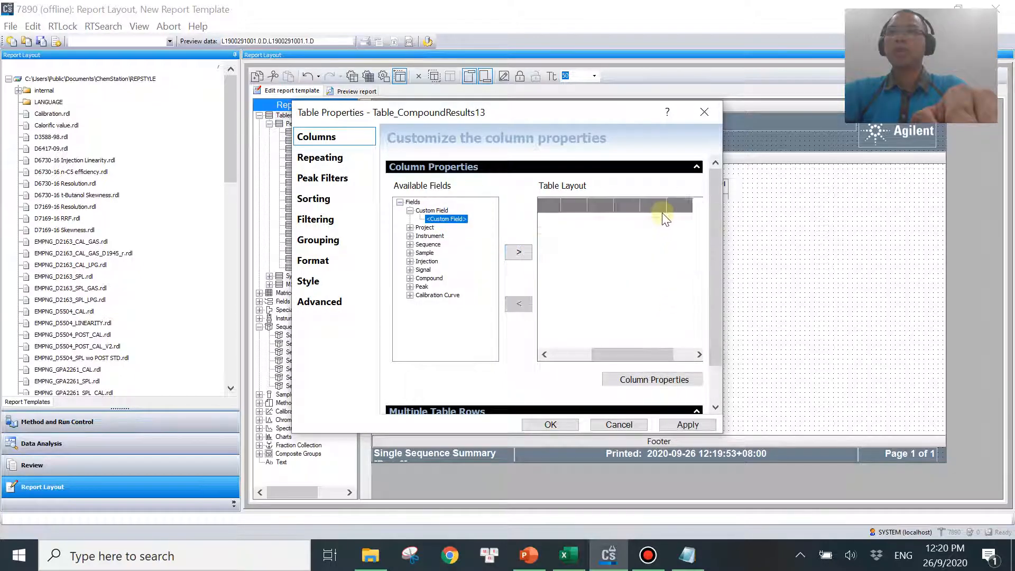
# - Set the header text of the column inserted after Average to "Calc. Difference"
pyautogui.click(642, 379)
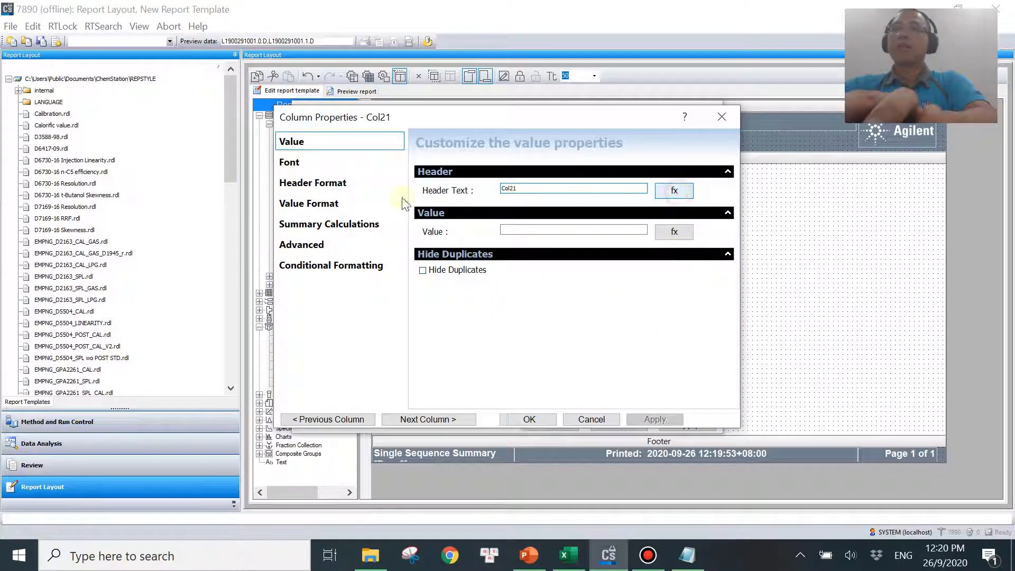
pyautogui.moveTo(395, 179); pyautogui.dragTo(315, 226)
pyautogui.write('Calc. Difference')
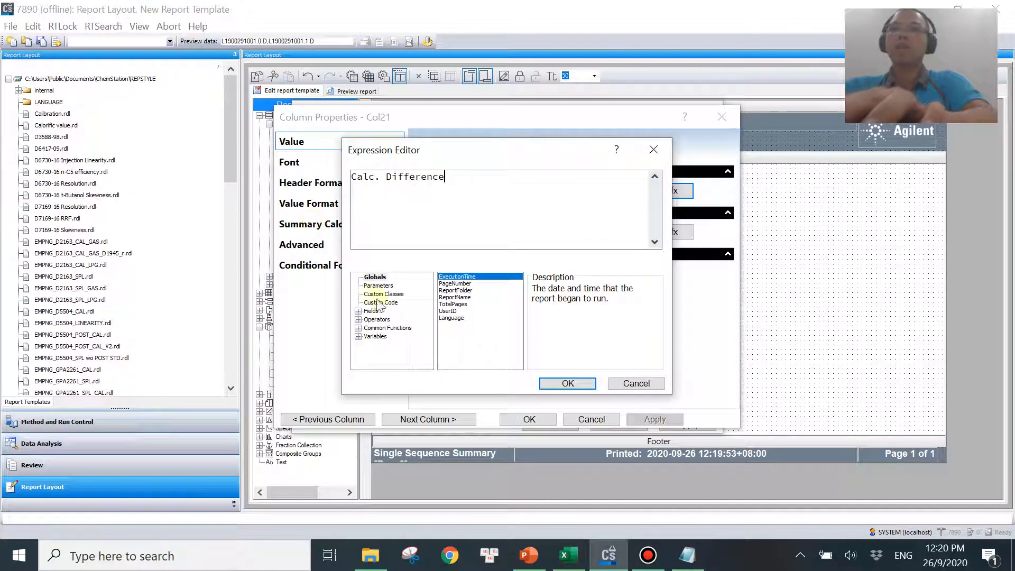
pyautogui.click(545, 383)
# - Set the Calc. Difference column's value to =abs(amount1(Compound_Name)-amount2(Compound_Name)) and accept the column properties
pyautogui.click(675, 232)
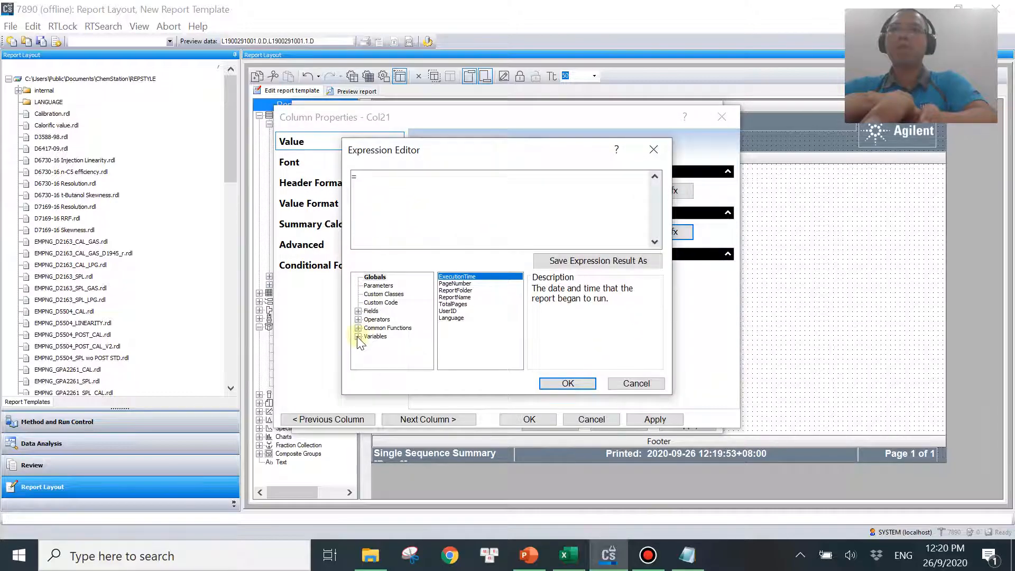
pyautogui.write('abs(')
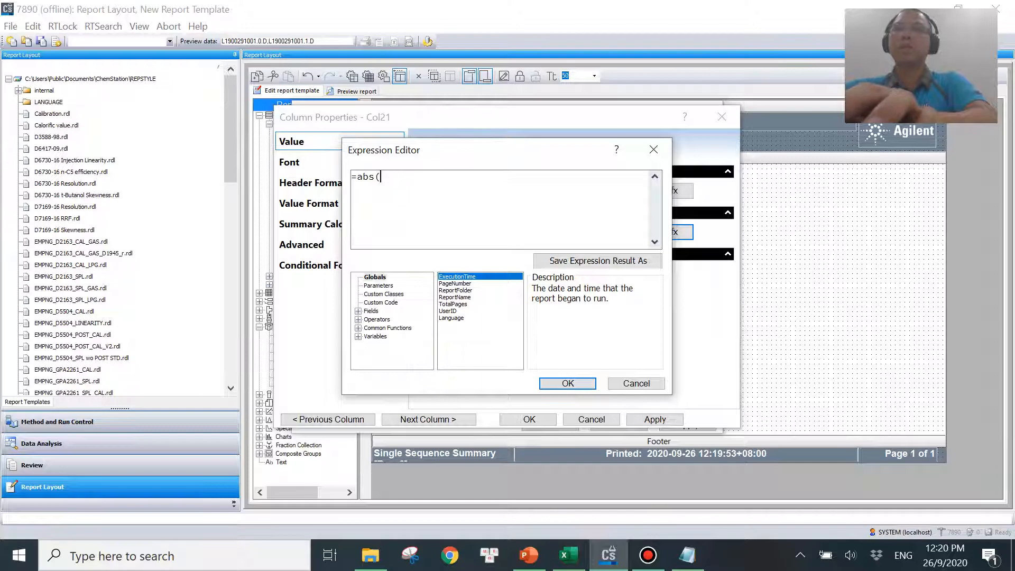
pyautogui.click(358, 336)
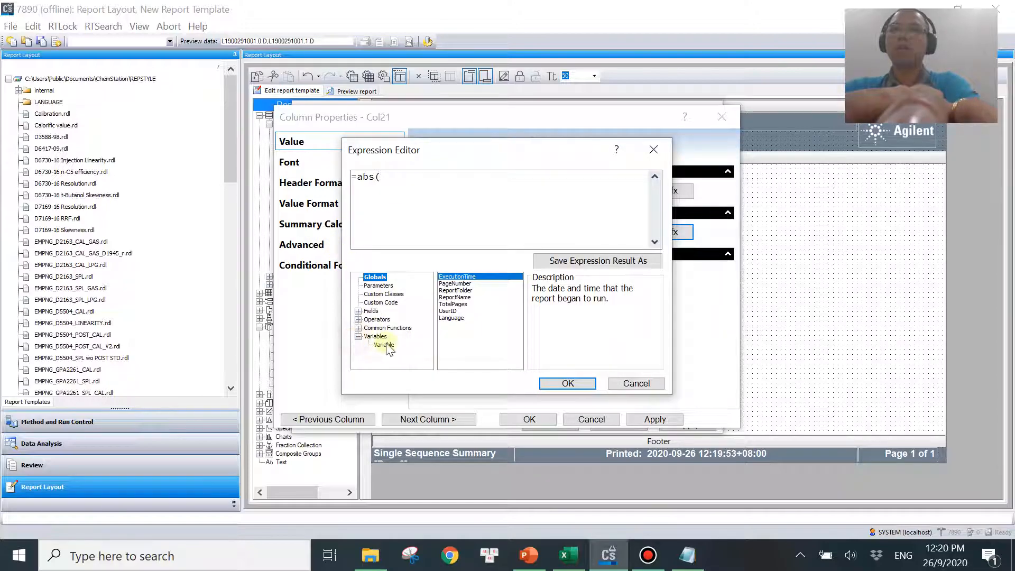
pyautogui.click(384, 345)
pyautogui.doubleClick(448, 277)
pyautogui.write('-')
pyautogui.doubleClick(450, 284)
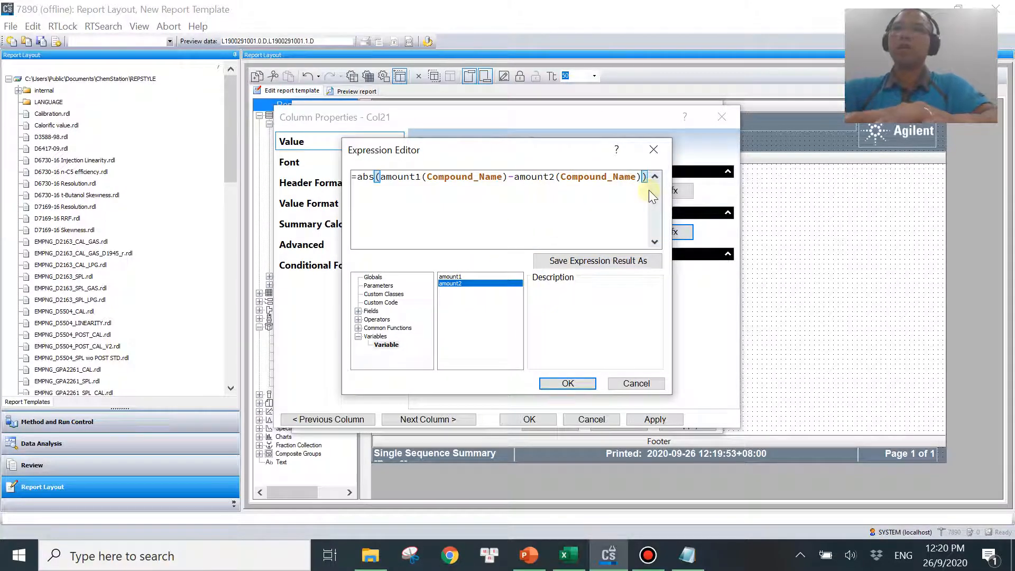
pyautogui.click(568, 382)
pyautogui.click(529, 418)
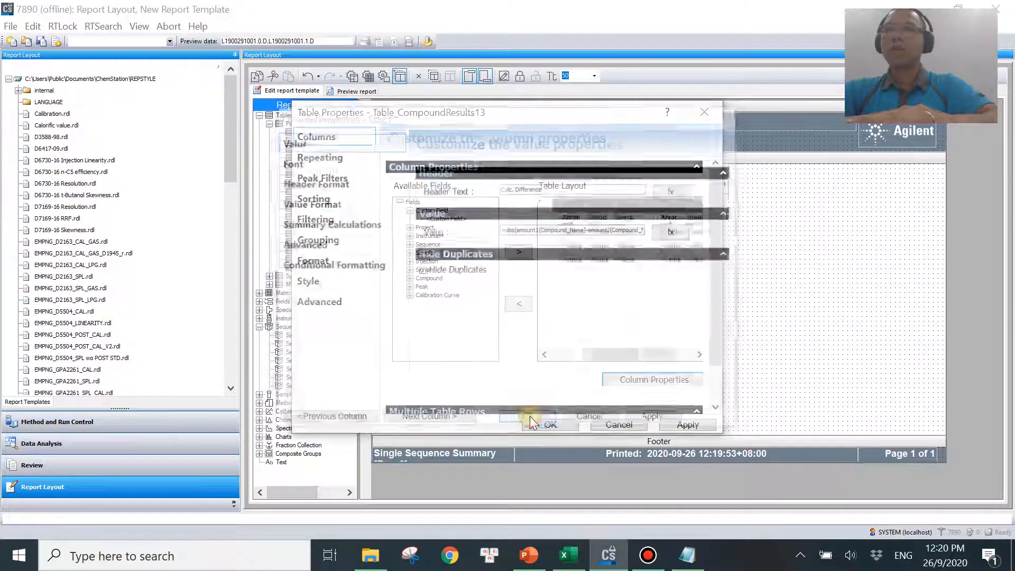
# - Preview the report and compare the Calc. Difference and Allow. Difference columns with the PASS/FAIL results
pyautogui.click(351, 91)
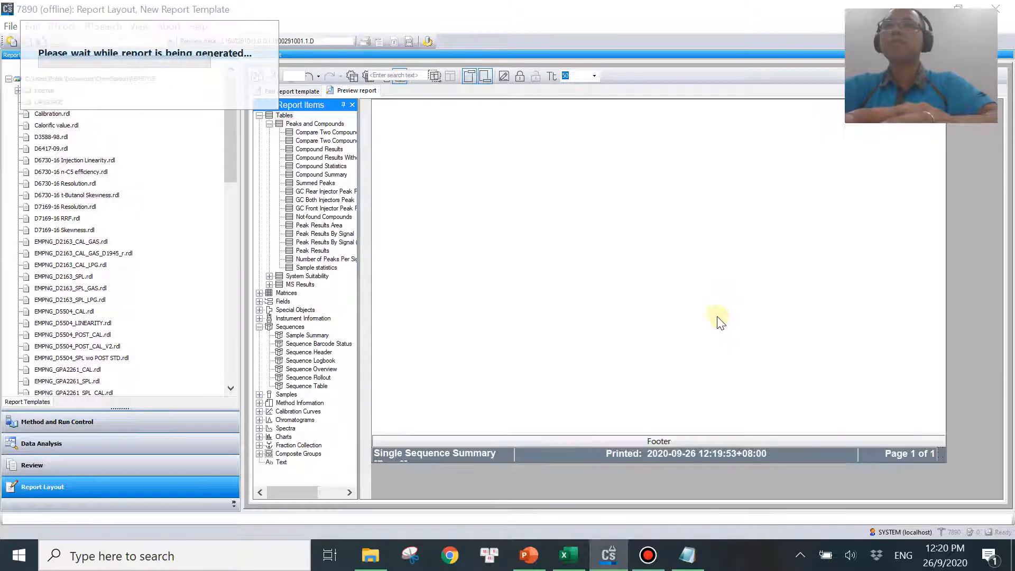
pyautogui.scroll(-10, 719, 320)
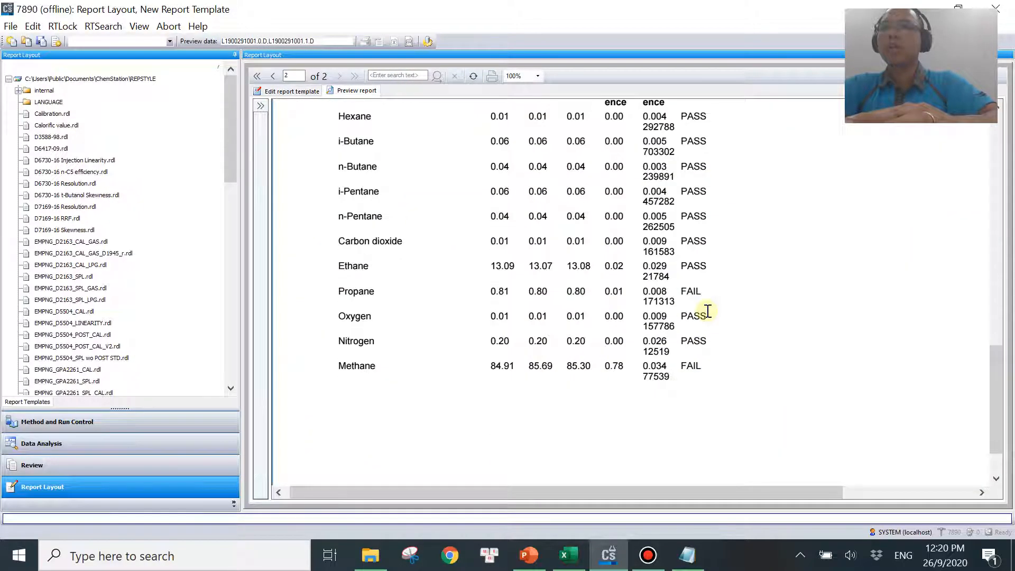
pyautogui.scroll(2, 716, 316)
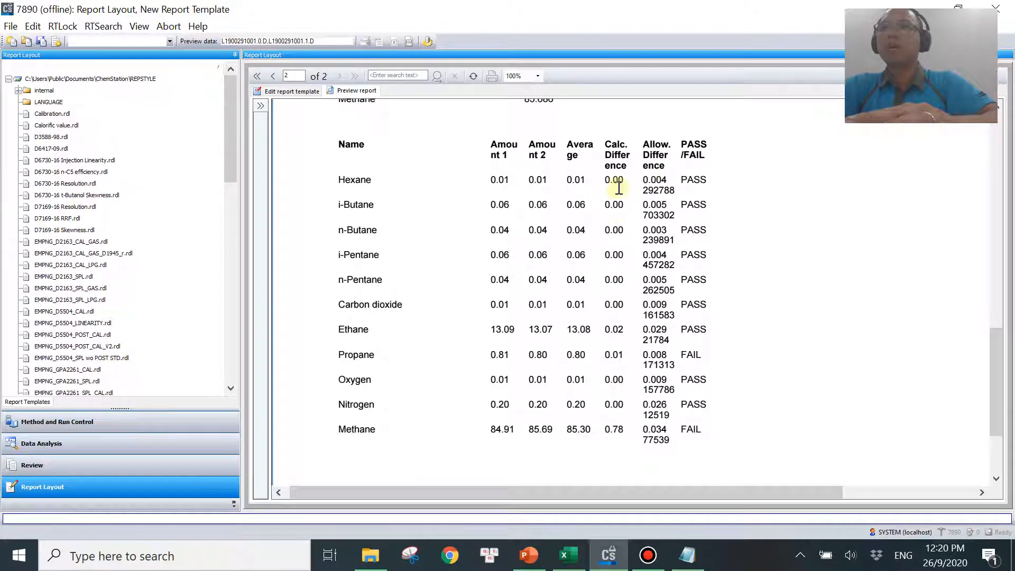
# - Return to editing the template and set the Calc. Difference column of the lower results table to 5 decimal places
pyautogui.click(299, 93)
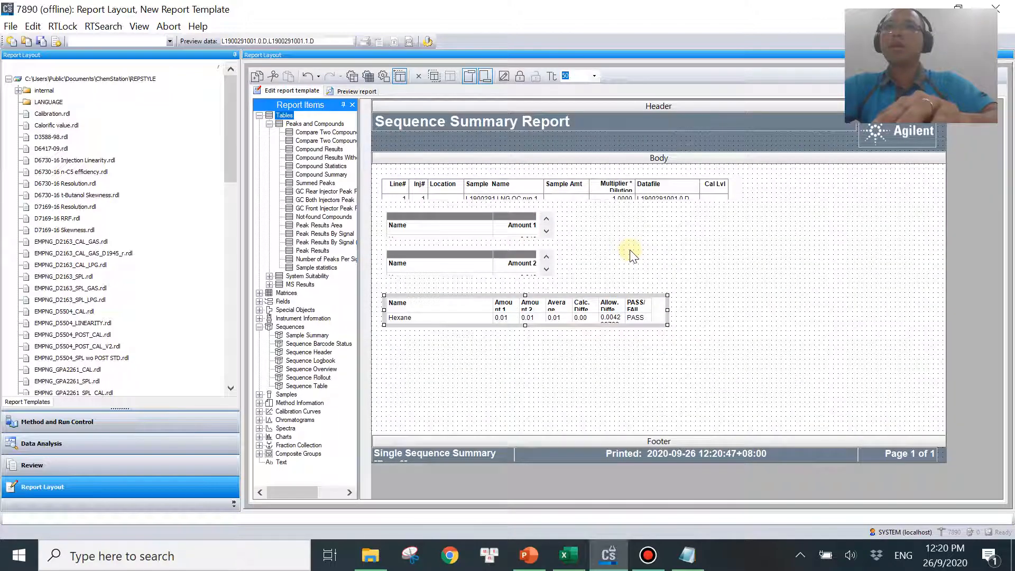
pyautogui.rightClick(585, 318)
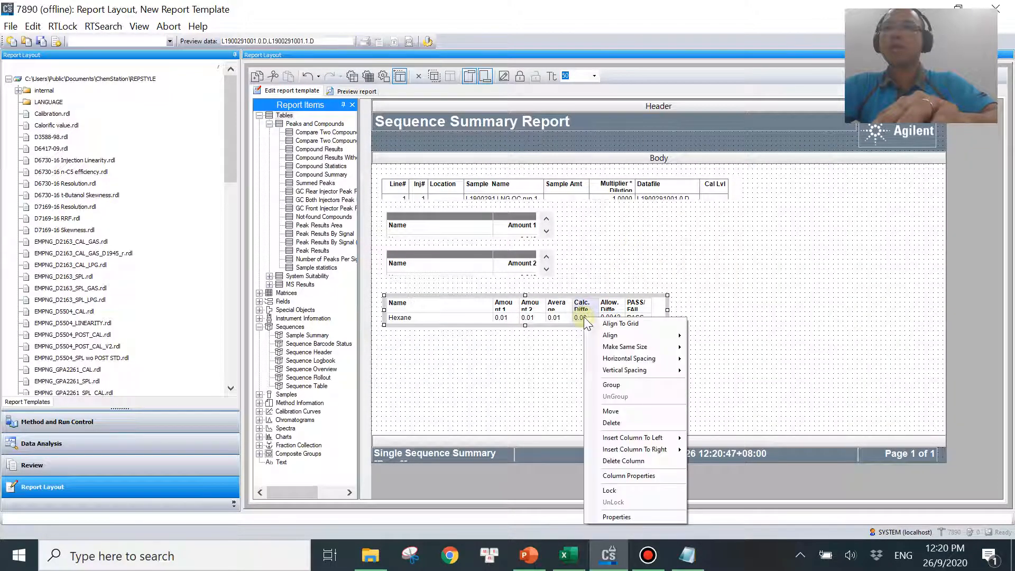
pyautogui.click(629, 518)
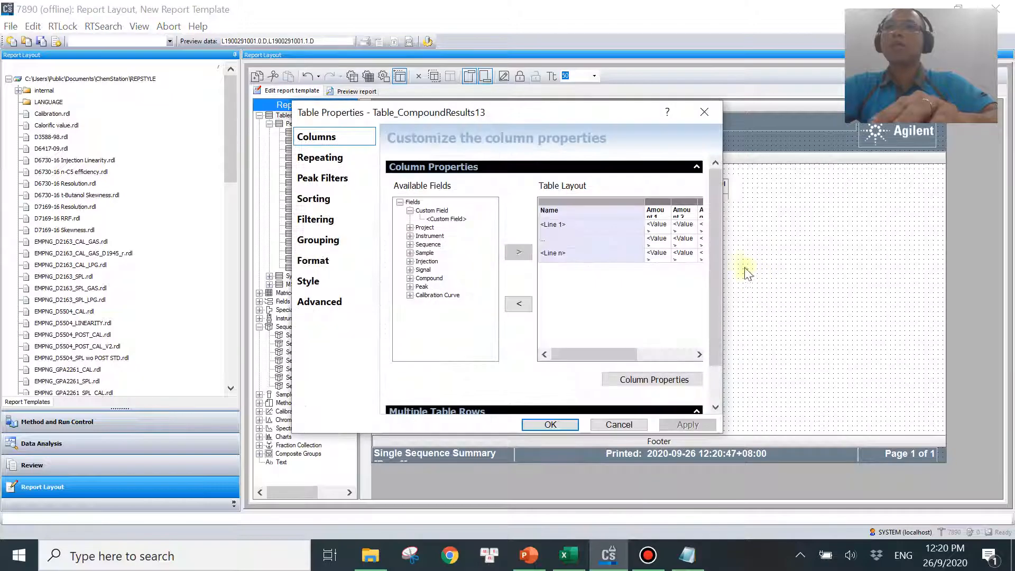
pyautogui.moveTo(594, 360); pyautogui.dragTo(664, 353)
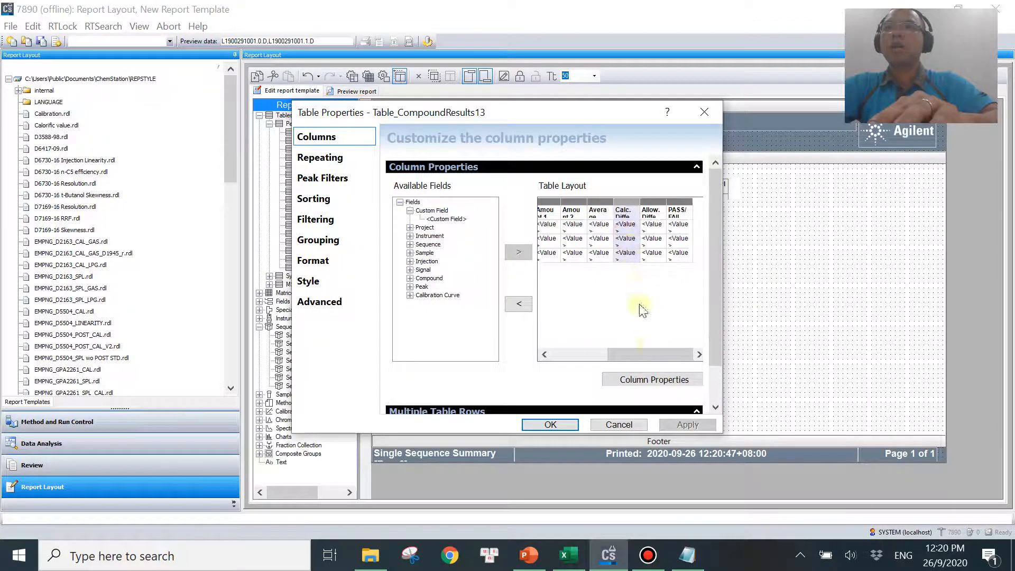
pyautogui.click(654, 383)
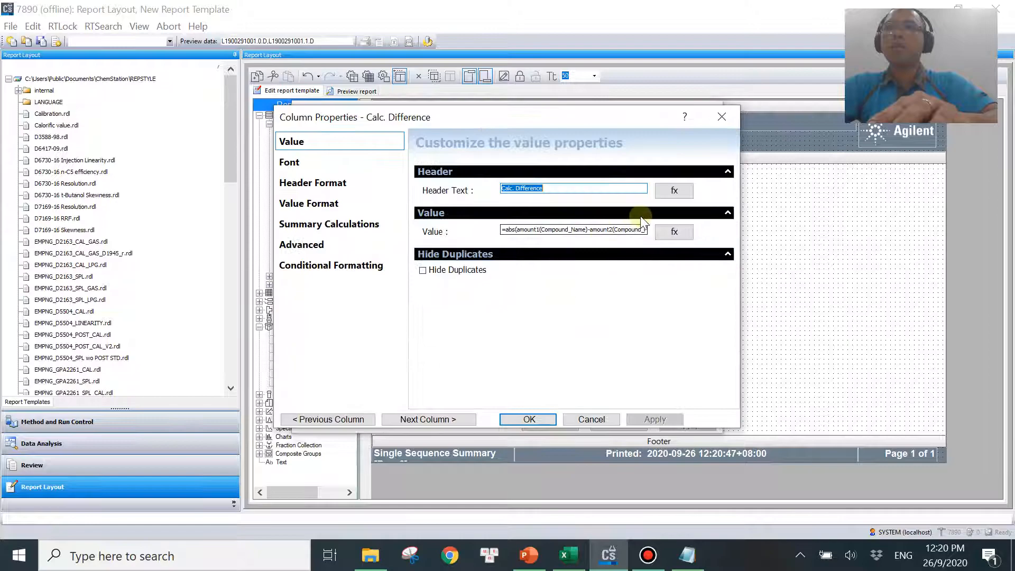
pyautogui.click(327, 204)
pyautogui.moveTo(731, 210); pyautogui.dragTo(736, 285)
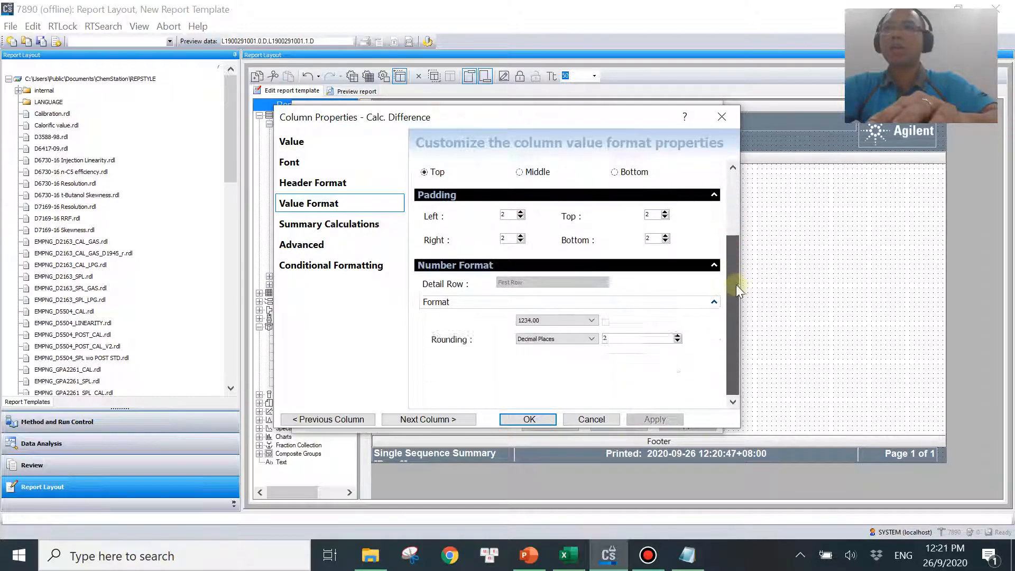
pyautogui.click(677, 335)
pyautogui.click(677, 336)
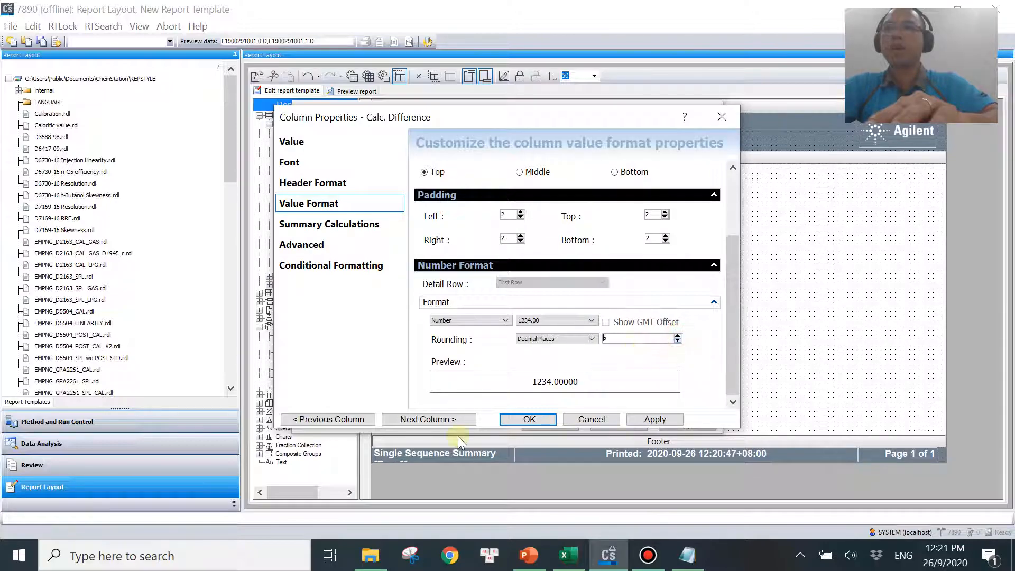
# - Wrap the Allow. Difference column's expression in val() so it reads =val(Code.allowablediff(Compound_Name,amount1(Compound_Name),amount2(Compound_Name)))
pyautogui.click(428, 419)
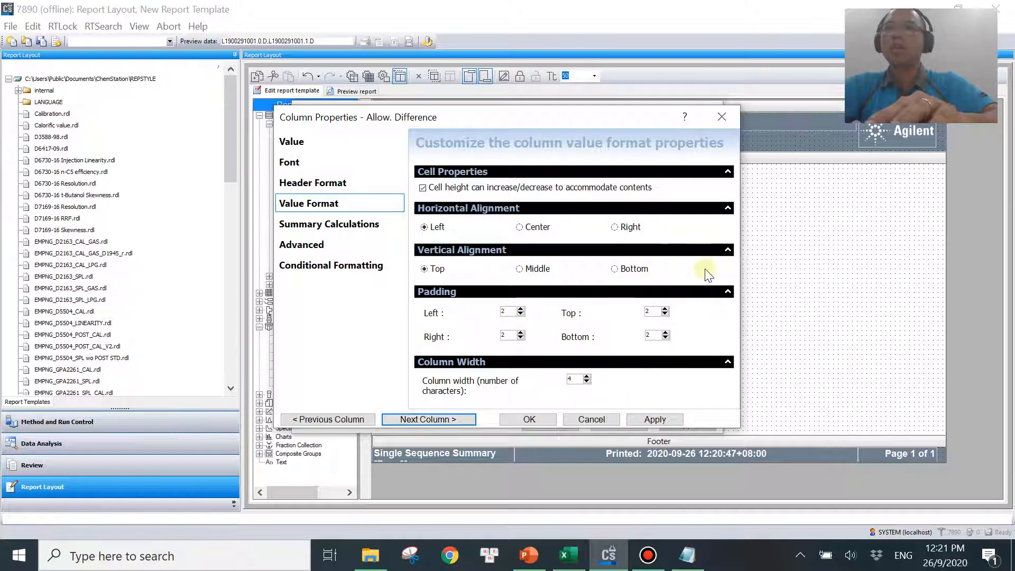
pyautogui.click(317, 145)
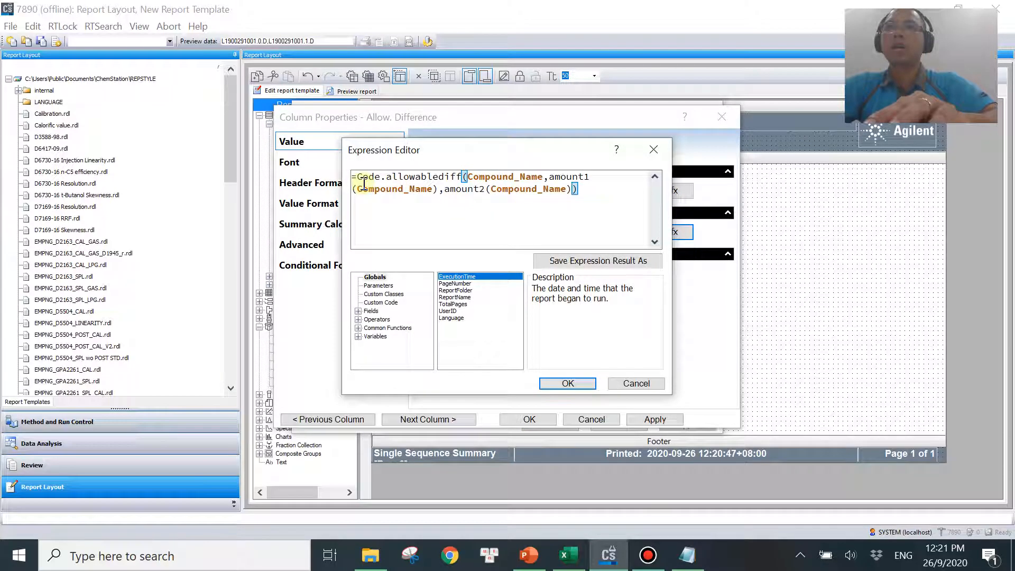
pyautogui.click(359, 179)
pyautogui.write('val(')
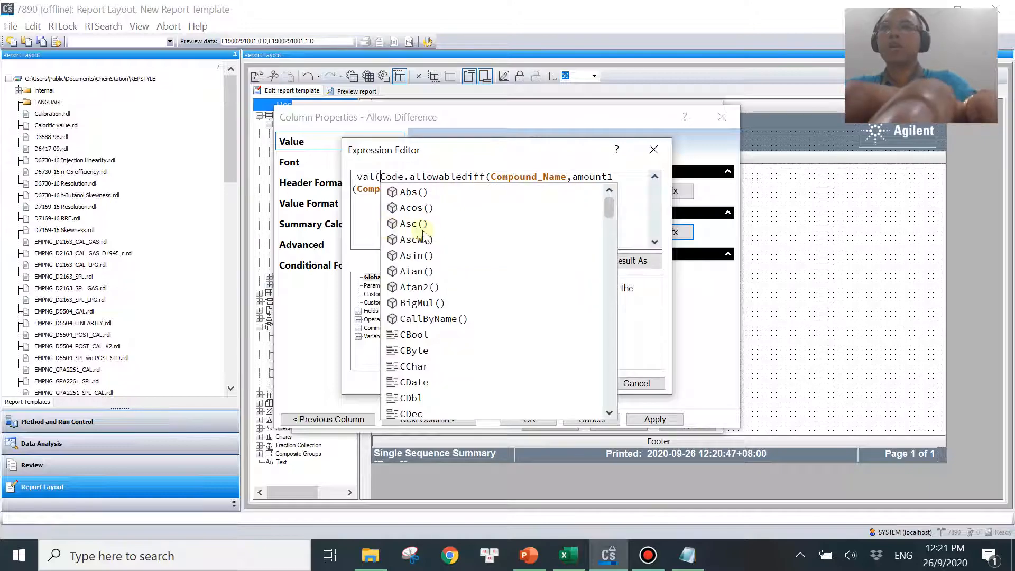
pyautogui.press('Escape')
pyautogui.click(595, 191)
pyautogui.write('),amount2(Compound_Name)))')
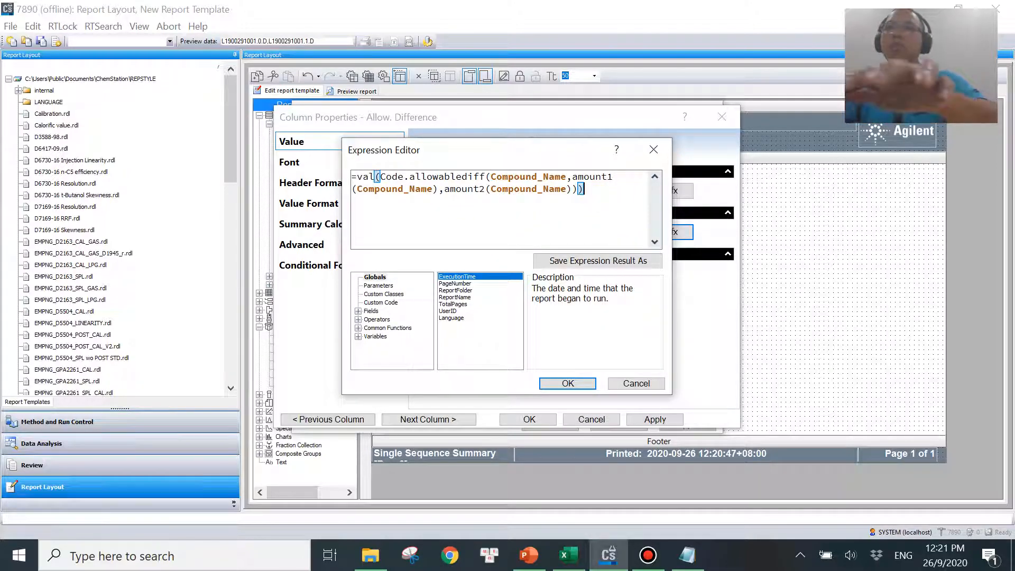
pyautogui.click(569, 383)
# - Set the Allow. Difference column's values to 5 decimal places and accept the column properties
pyautogui.click(309, 204)
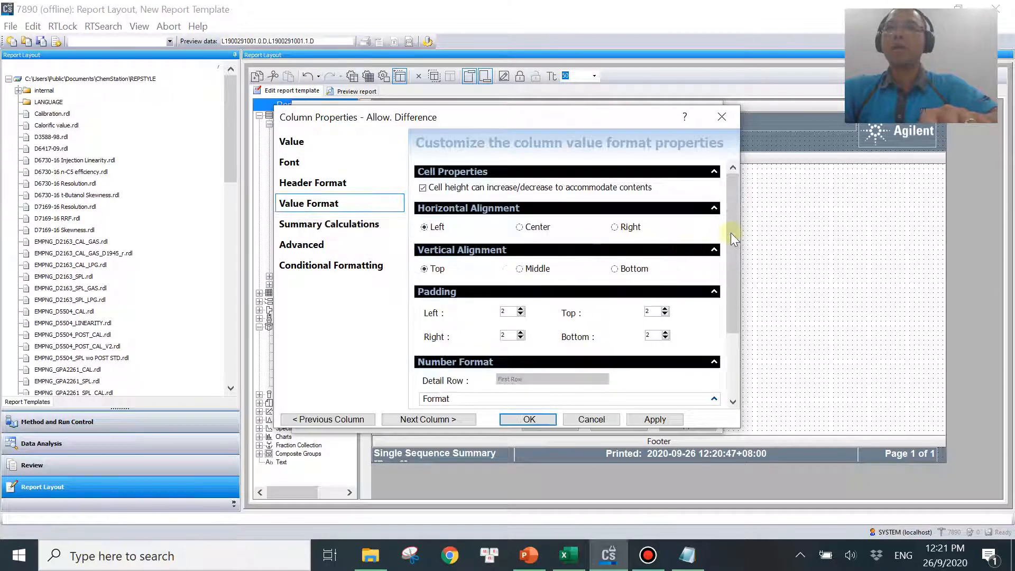
pyautogui.moveTo(736, 234); pyautogui.dragTo(738, 328)
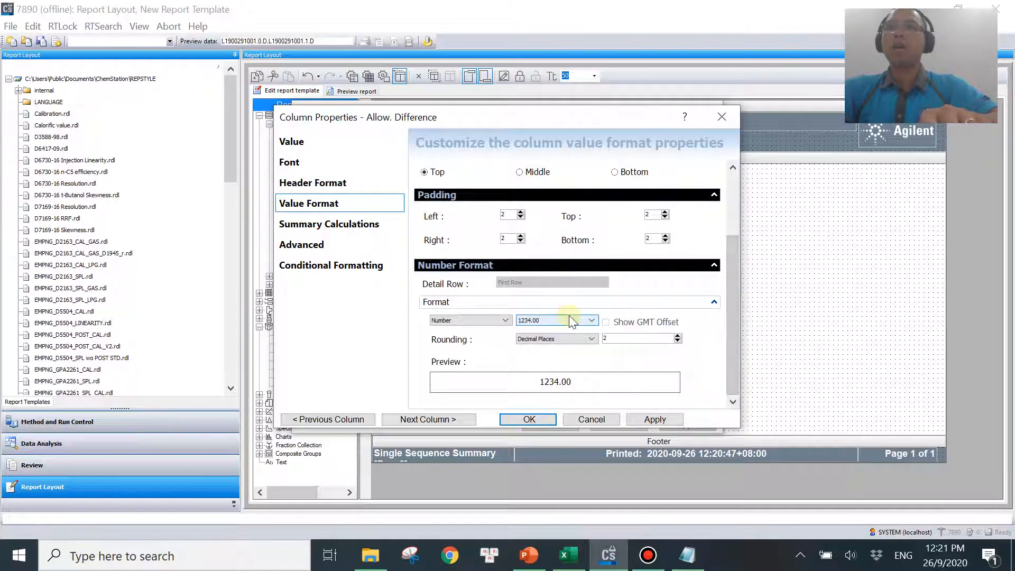
pyautogui.click(677, 336)
pyautogui.click(677, 336)
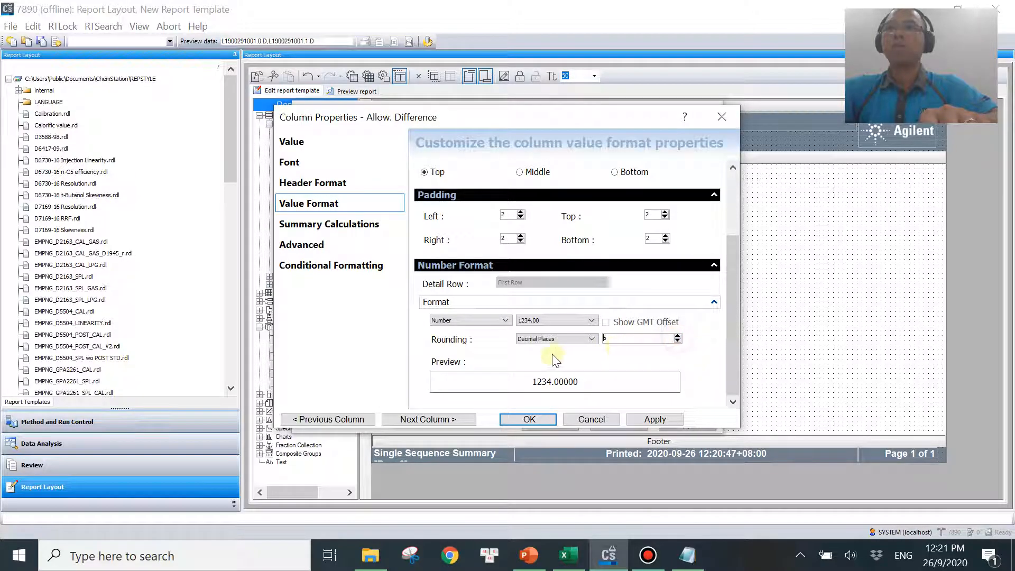
pyautogui.click(527, 418)
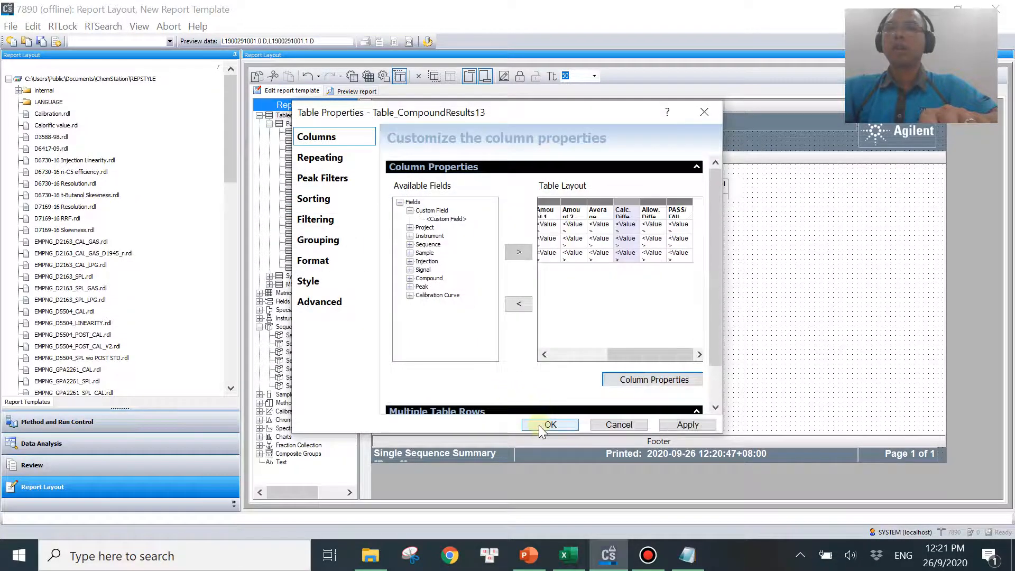
# - Review the value formats of the Calc. Difference and Allow. Difference columns
pyautogui.click(646, 382)
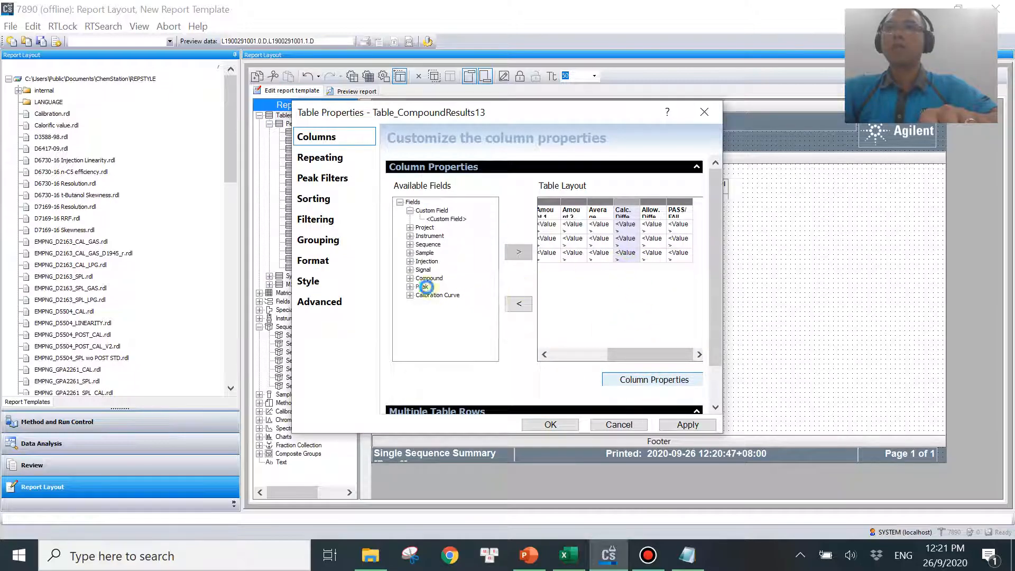
pyautogui.scroll(-5, 732, 275)
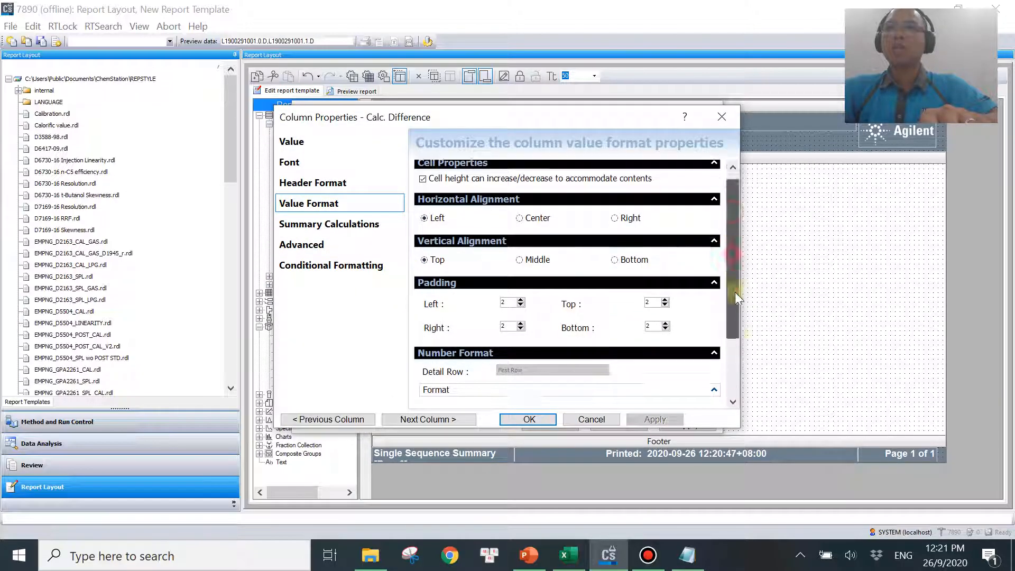
pyautogui.click(419, 422)
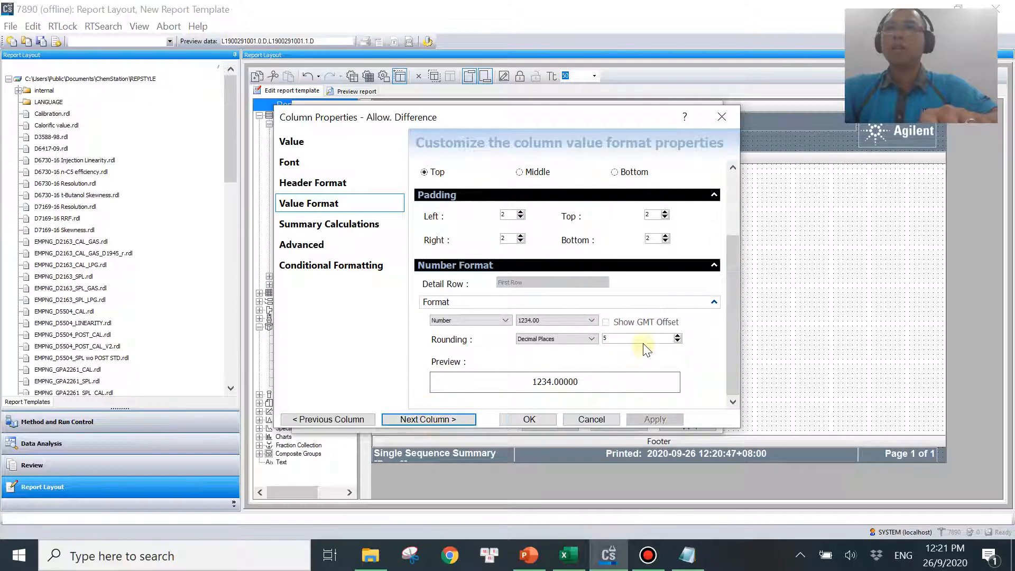
pyautogui.click(530, 419)
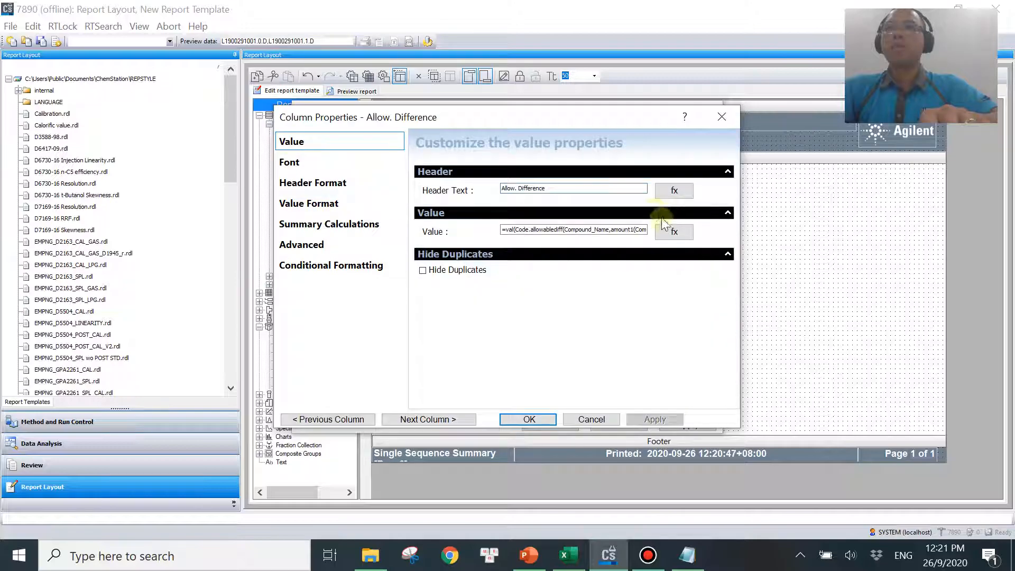
# - Copy the complete value expression of the PASS/FAIL column from its expression editor
pyautogui.click(416, 418)
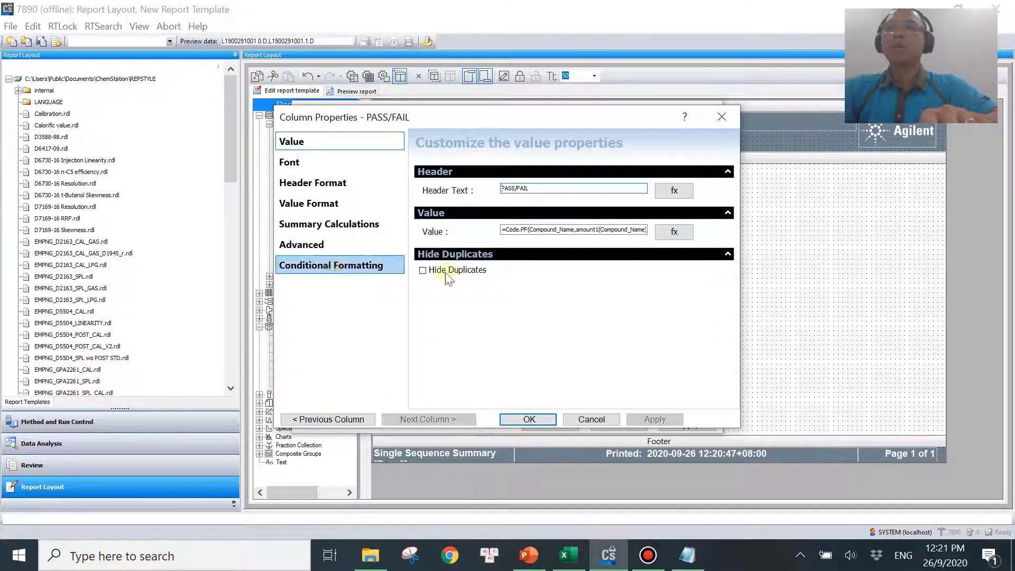
pyautogui.click(672, 232)
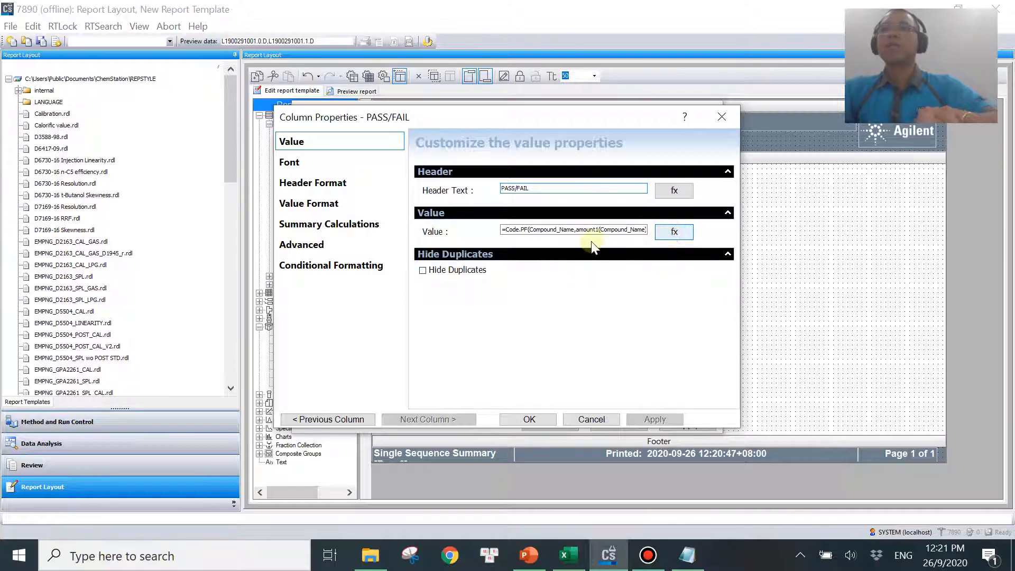
pyautogui.moveTo(609, 193); pyautogui.dragTo(351, 176)
pyautogui.hotkey('ctrl', 'c')
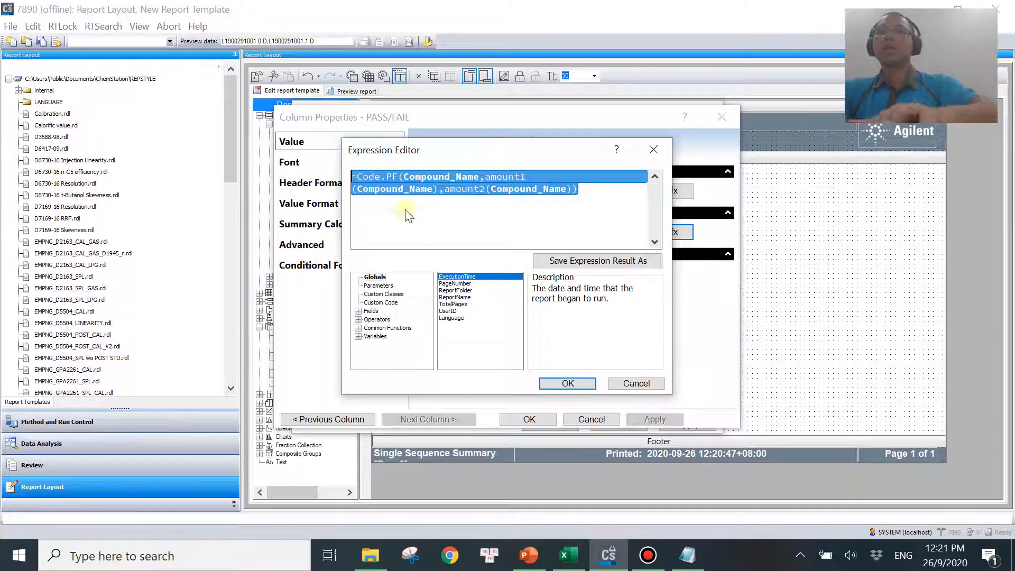
pyautogui.click(574, 383)
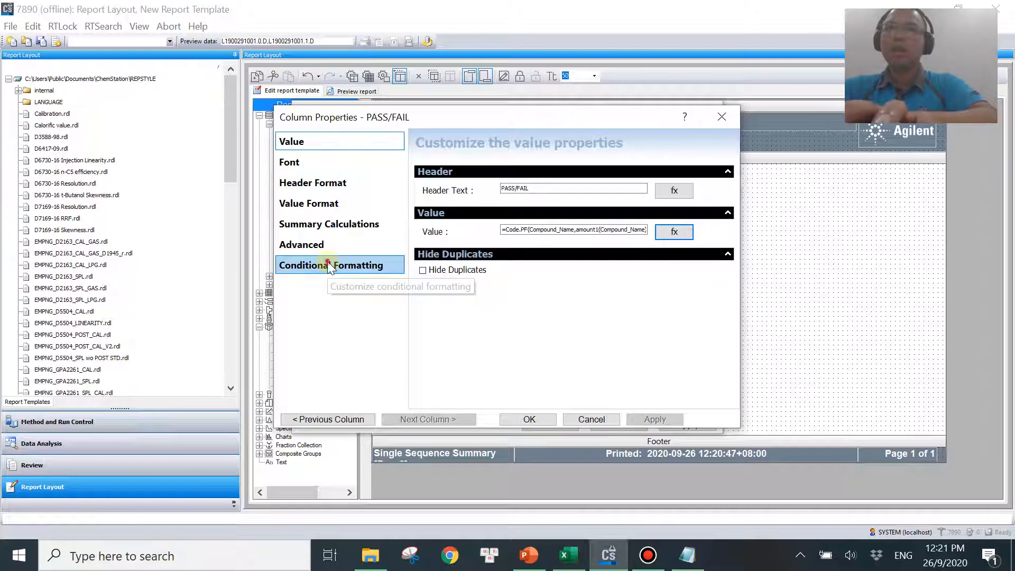
# - Add a conditional formatting rule to the PASS/FAIL column with the condition =Code.PF(Compound_Name,amount1(Compound_Name),amount2(Compound_Name))="PASS"
pyautogui.click(340, 265)
pyautogui.click(566, 223)
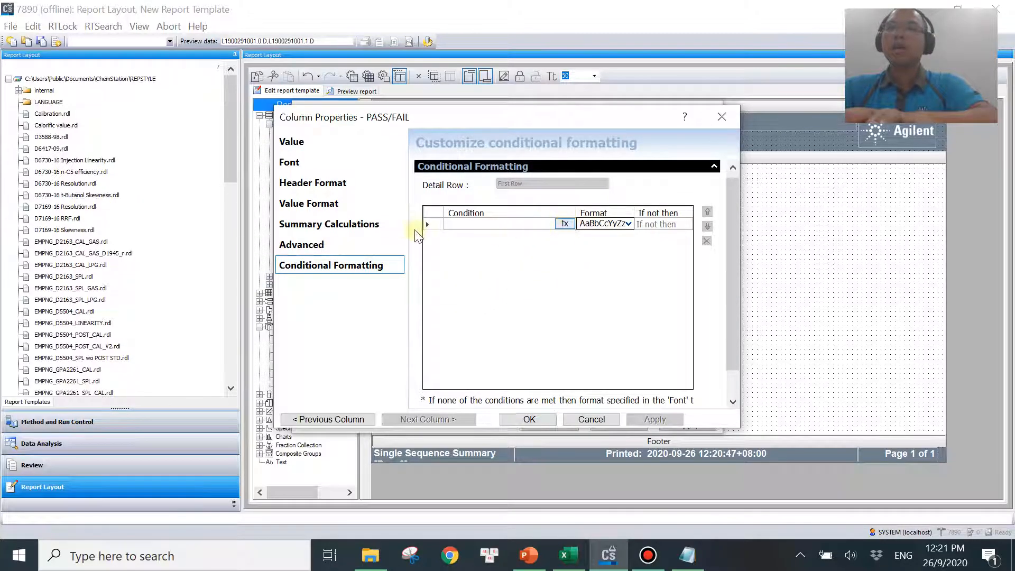
pyautogui.hotkey('ctrl', 'v')
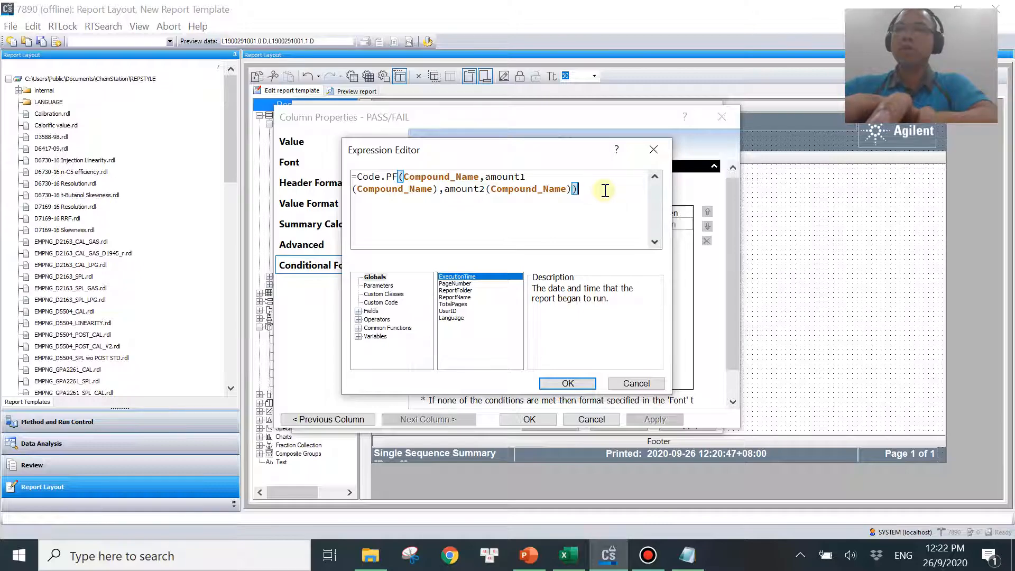
pyautogui.write('="pASS')
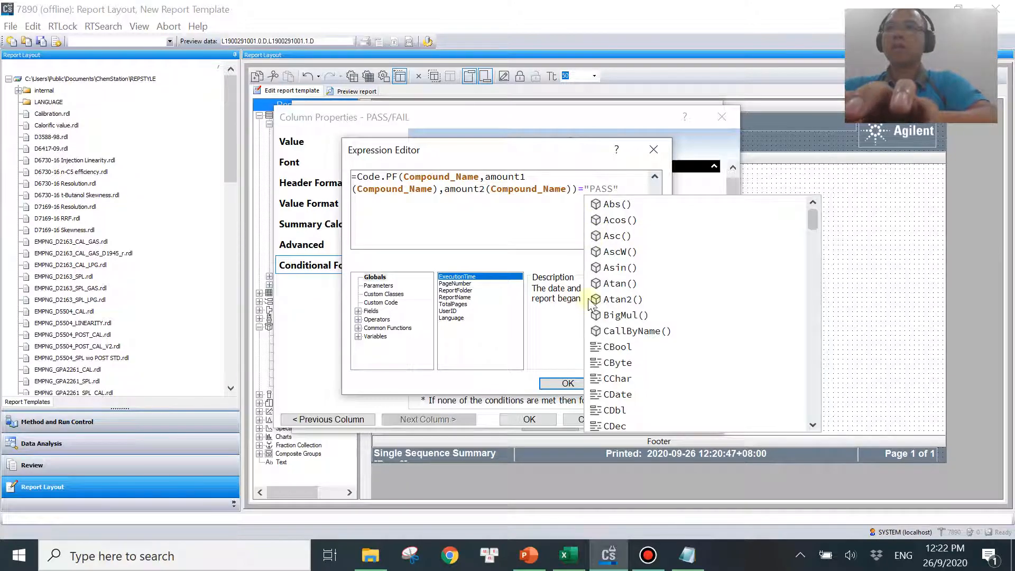
pyautogui.click(560, 383)
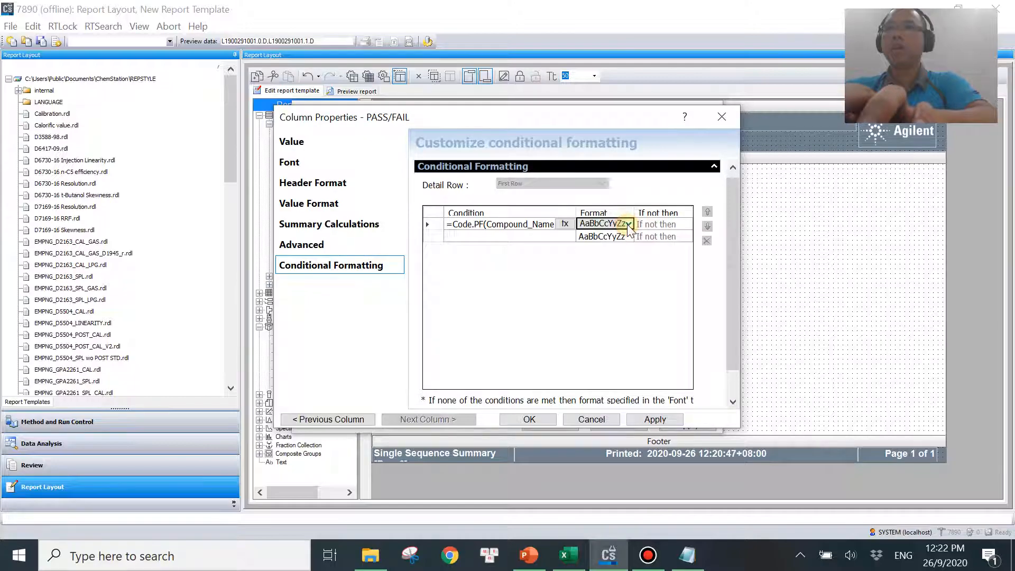
# - Give the PASS condition of the PASS/FAIL column a green background
pyautogui.click(629, 224)
pyautogui.click(657, 295)
pyautogui.scroll(-5, 674, 318)
pyautogui.click(687, 351)
pyautogui.click(513, 323)
# - Add a second PASS/FAIL formatting condition, =Code.PF(Compound_Name,amount1(Compound_Name),amount2(Compound_Name))="FAIL"
pyautogui.click(564, 236)
pyautogui.click(408, 185)
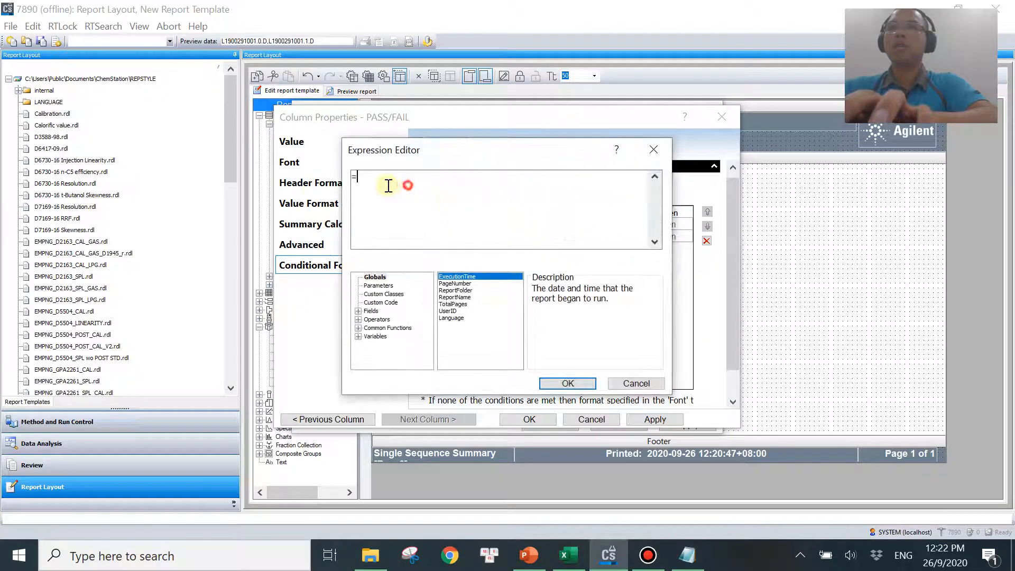
pyautogui.write('=Code.PF(Compound_Name,amount1(Compound_Name),amount2(Compound_Name)')
pyautogui.write(')="F')
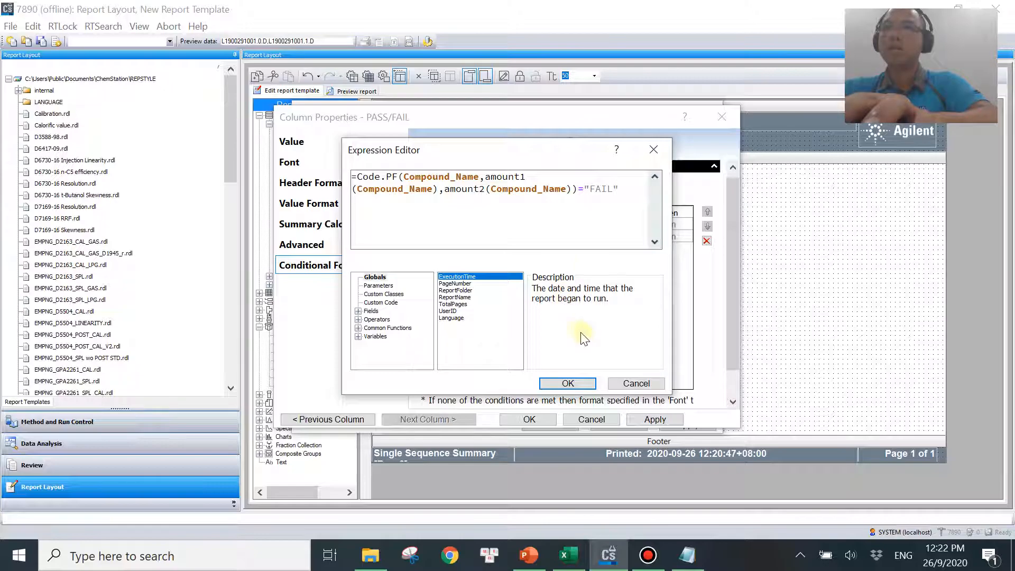
pyautogui.click(567, 383)
# - Give the FAIL condition a Red background and accept the PASS/FAIL column properties
pyautogui.click(629, 239)
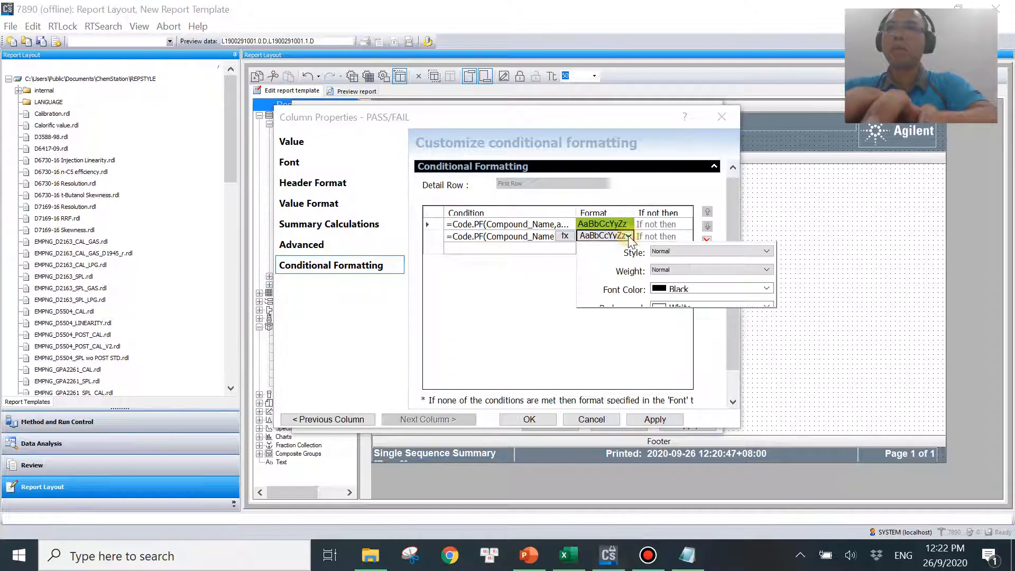
pyautogui.click(672, 305)
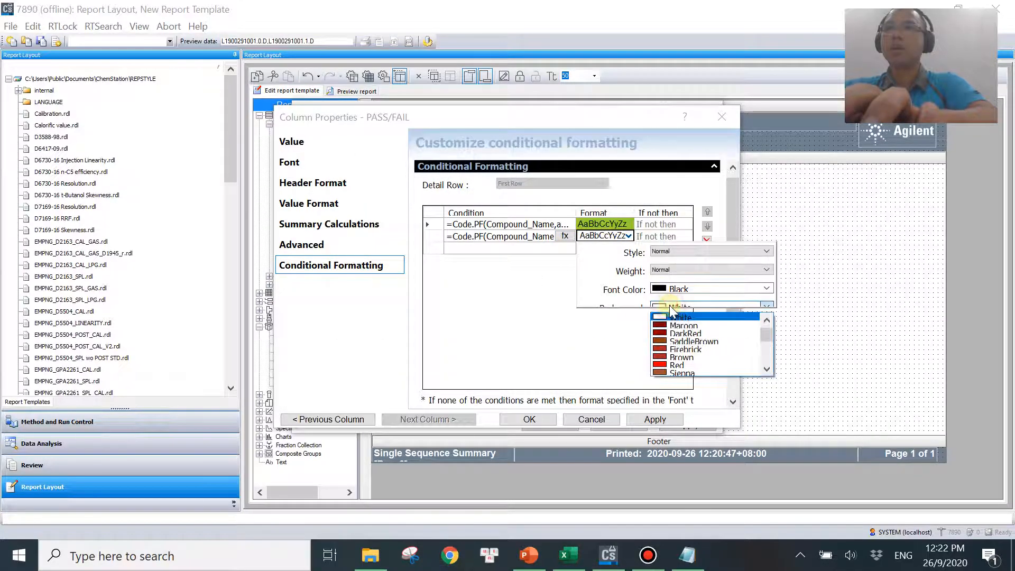
pyautogui.click(675, 365)
pyautogui.click(508, 337)
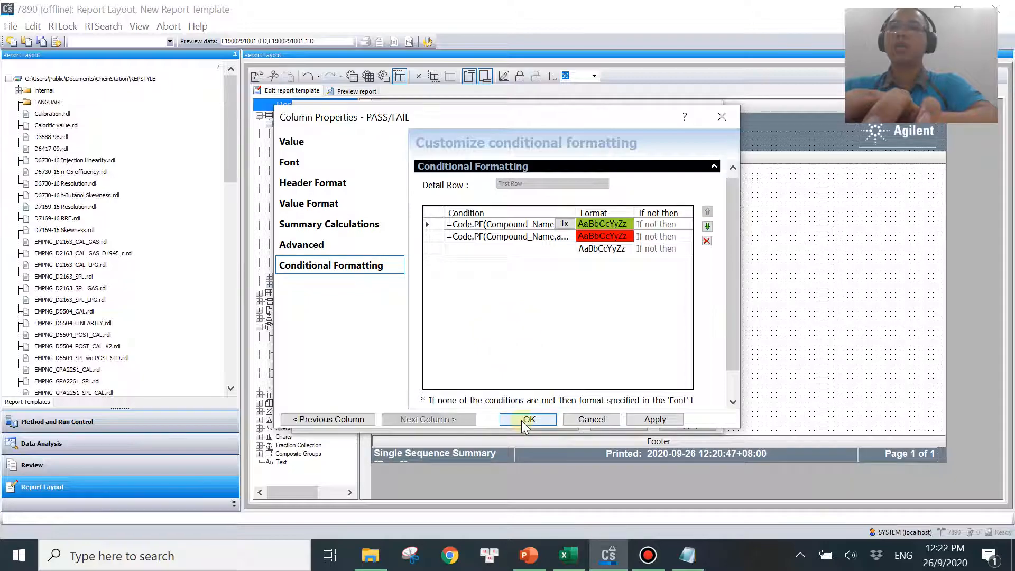
pyautogui.click(529, 419)
# - Apply the Colorful format style to the lower results table and preview the report
pyautogui.click(317, 260)
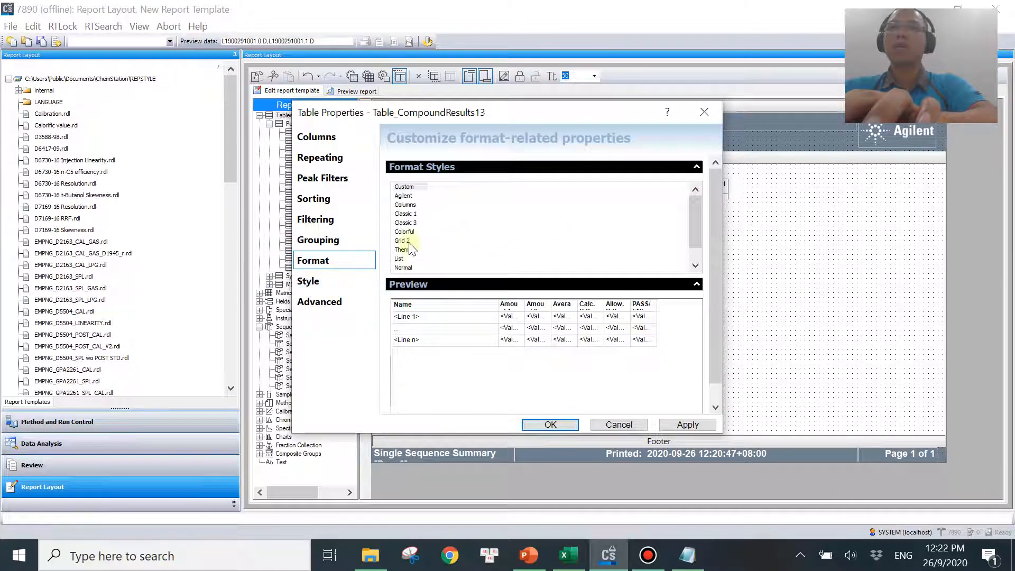
pyautogui.click(406, 232)
pyautogui.click(546, 422)
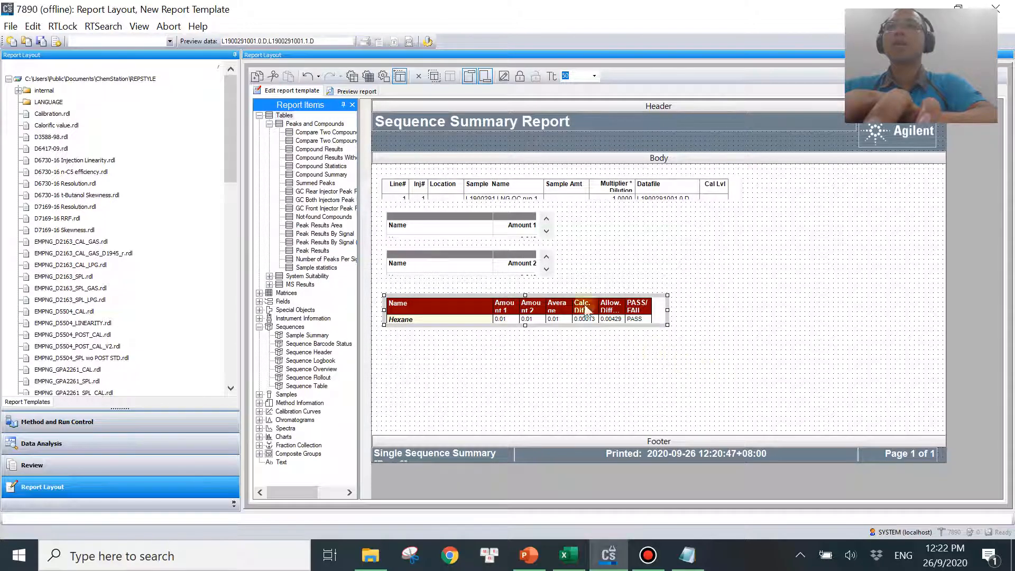
pyautogui.click(353, 91)
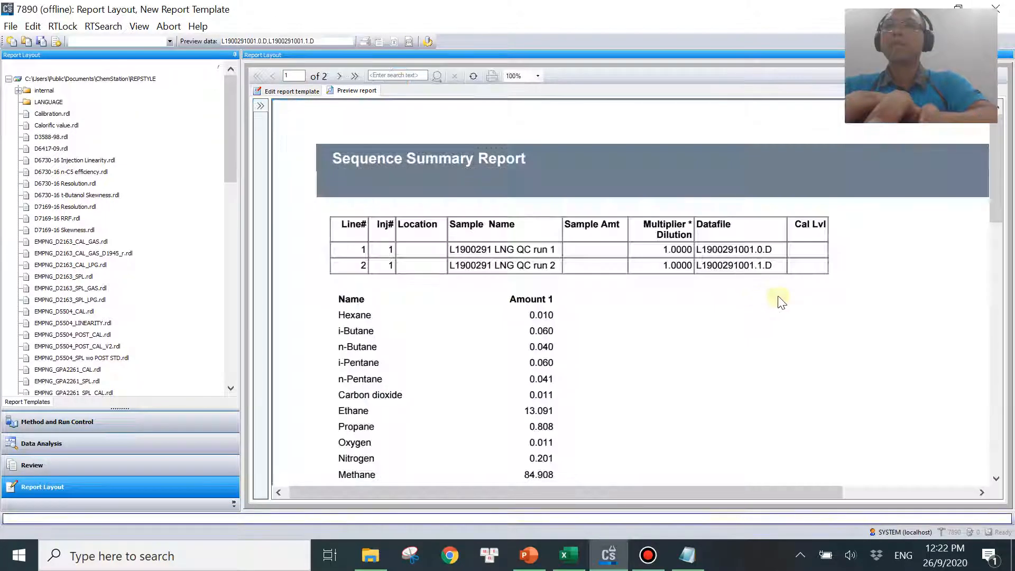
# - Check the previewed report, and hide the Amount 1 compound table in the template by turning off its visibility
pyautogui.scroll(-10, 783, 296)
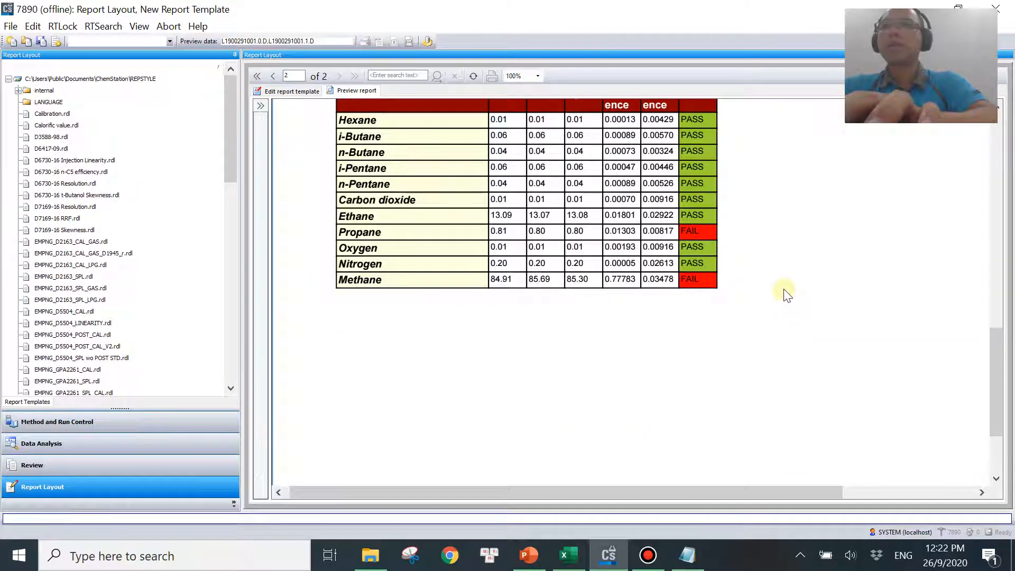
pyautogui.scroll(3, 778, 292)
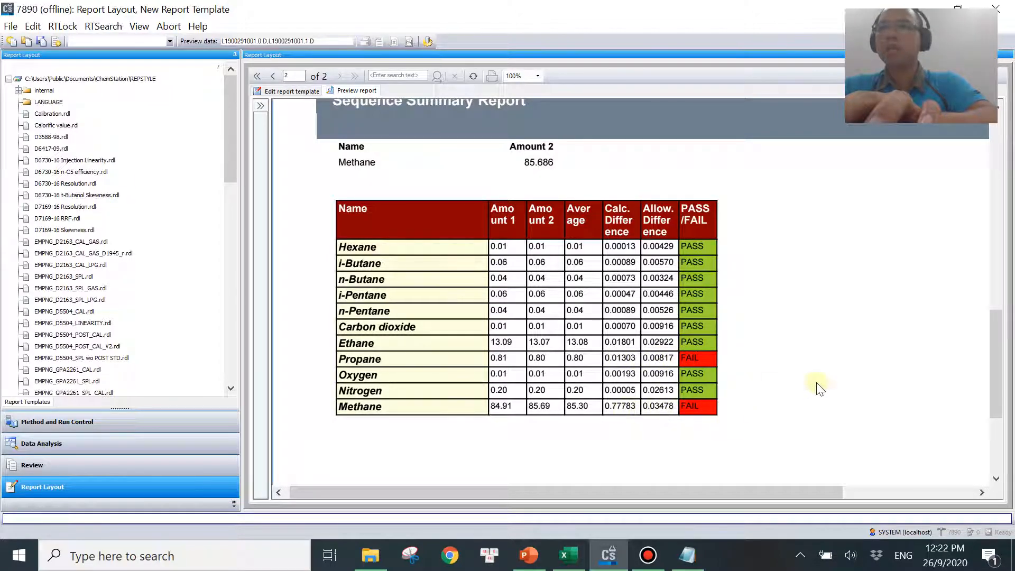
pyautogui.scroll(5, 780, 359)
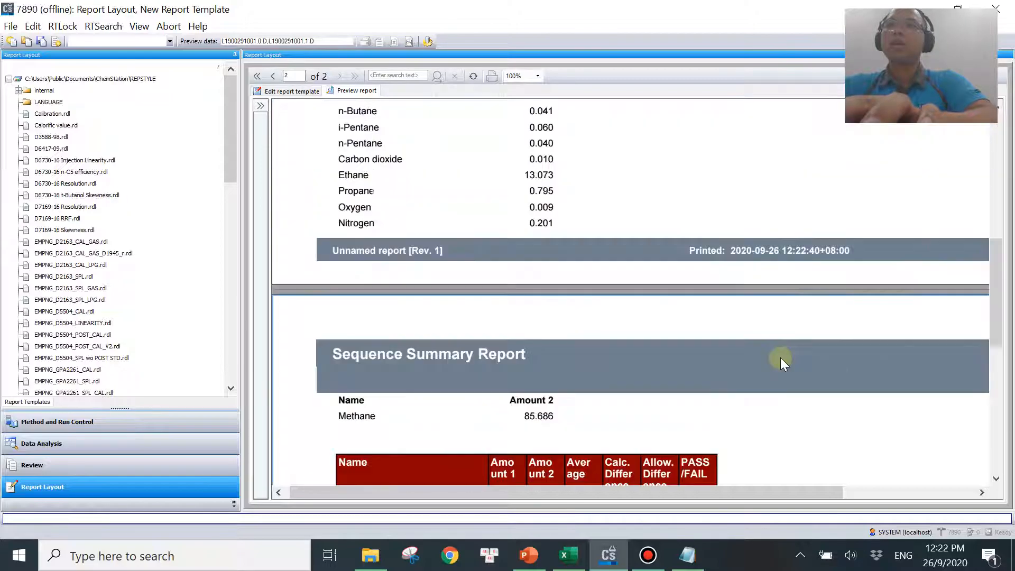
pyautogui.click(286, 94)
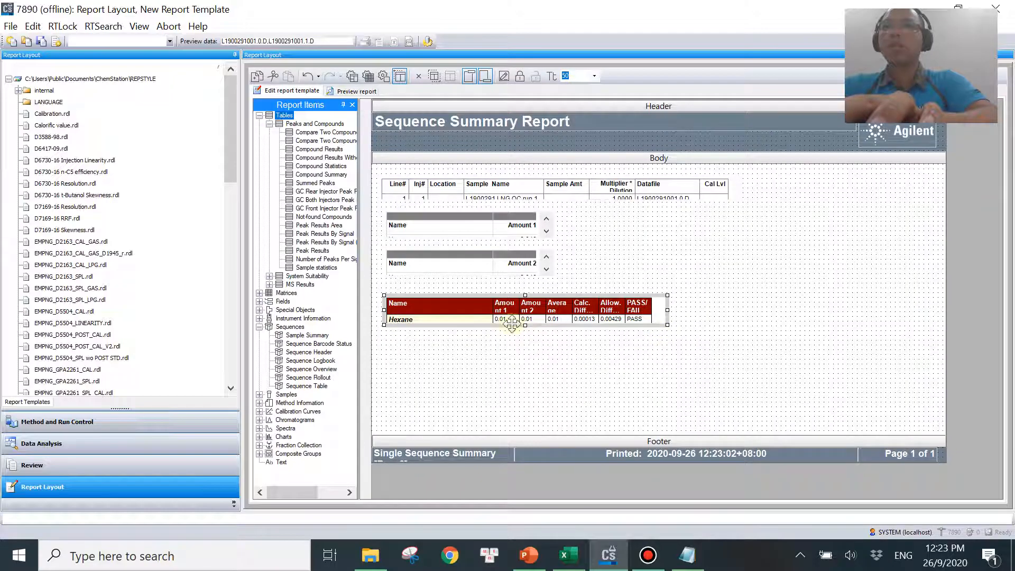
pyautogui.click(473, 231)
pyautogui.rightClick(472, 233)
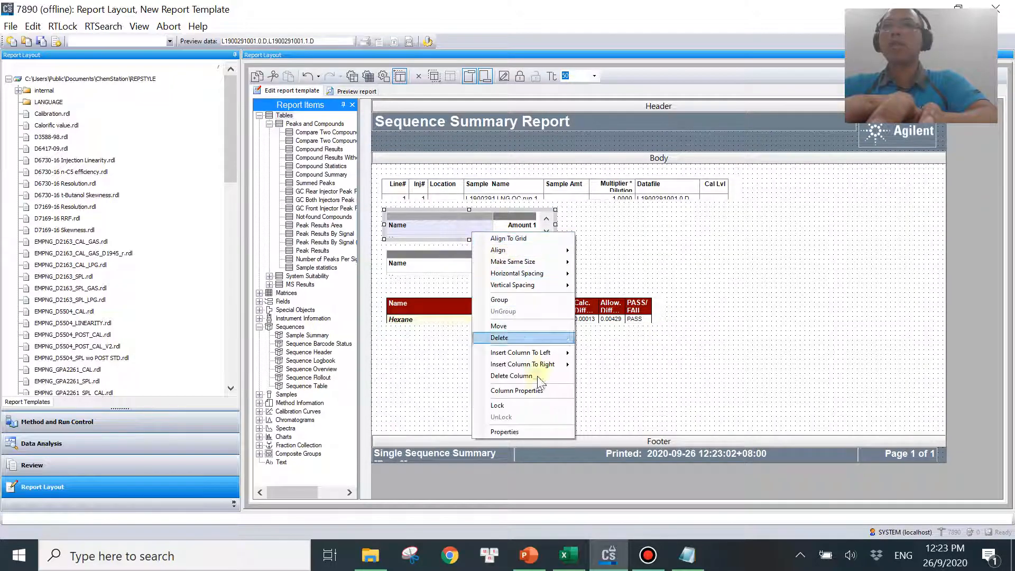
pyautogui.click(522, 426)
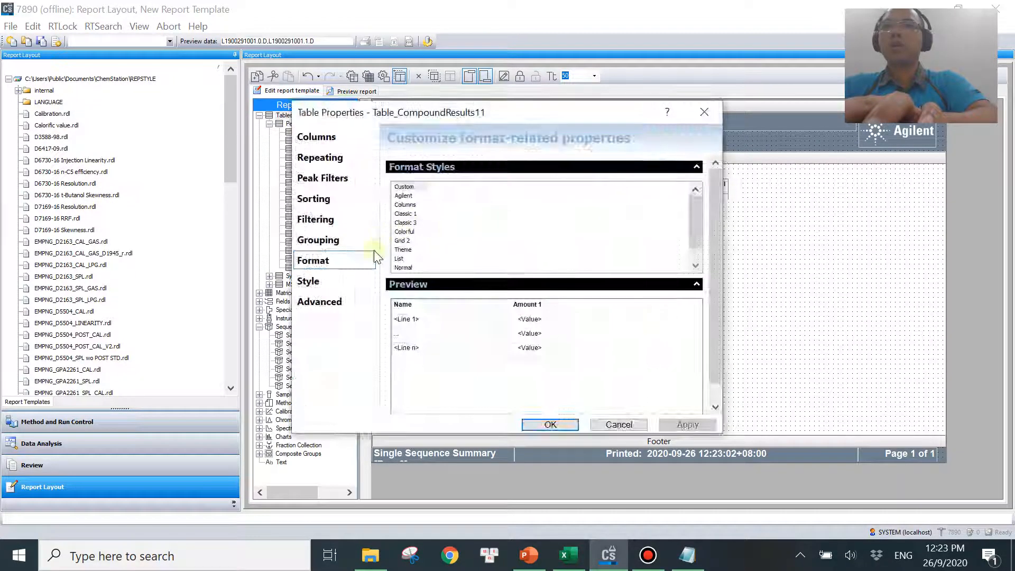
pyautogui.click(324, 302)
pyautogui.click(395, 183)
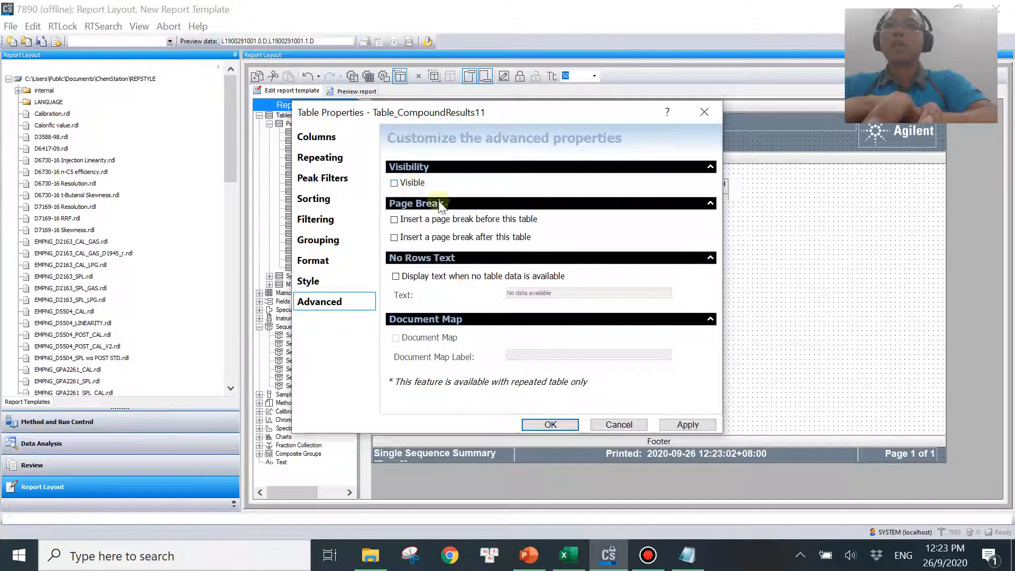
pyautogui.click(550, 425)
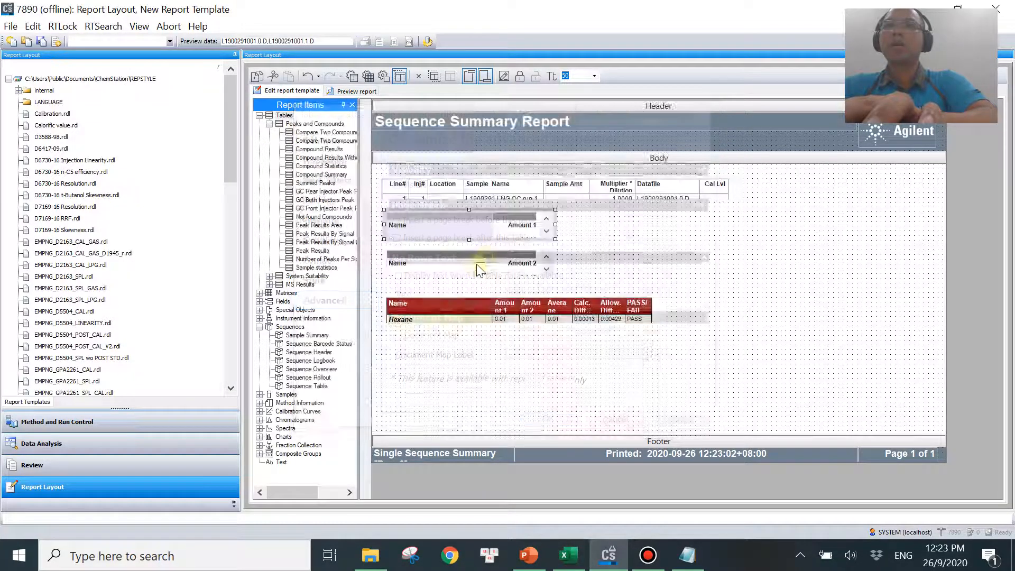
# - Turn off the visibility of the Amount 2 compound table
pyautogui.click(481, 262)
pyautogui.rightClick(480, 262)
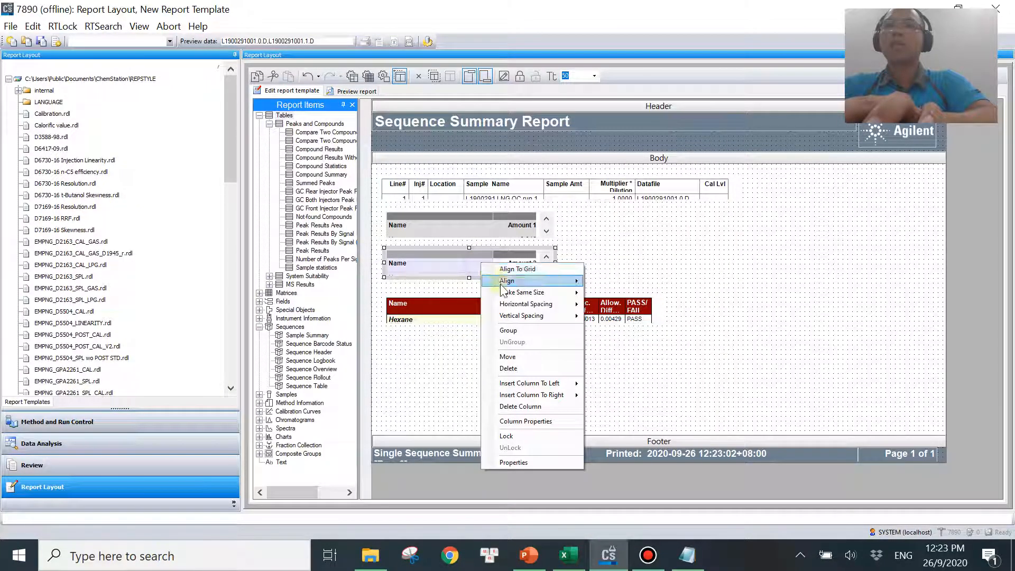
pyautogui.click(522, 463)
pyautogui.click(394, 183)
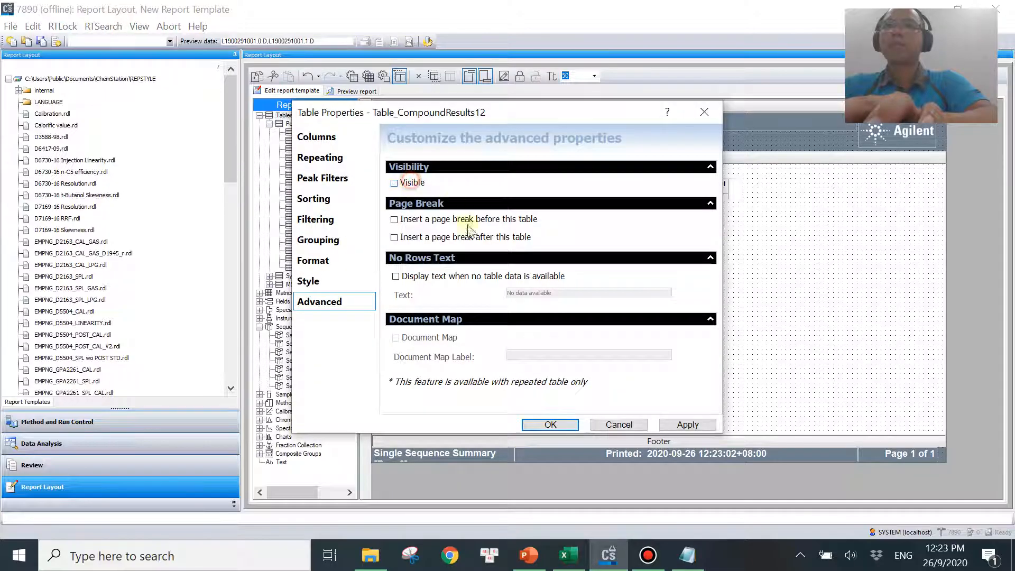
pyautogui.click(551, 425)
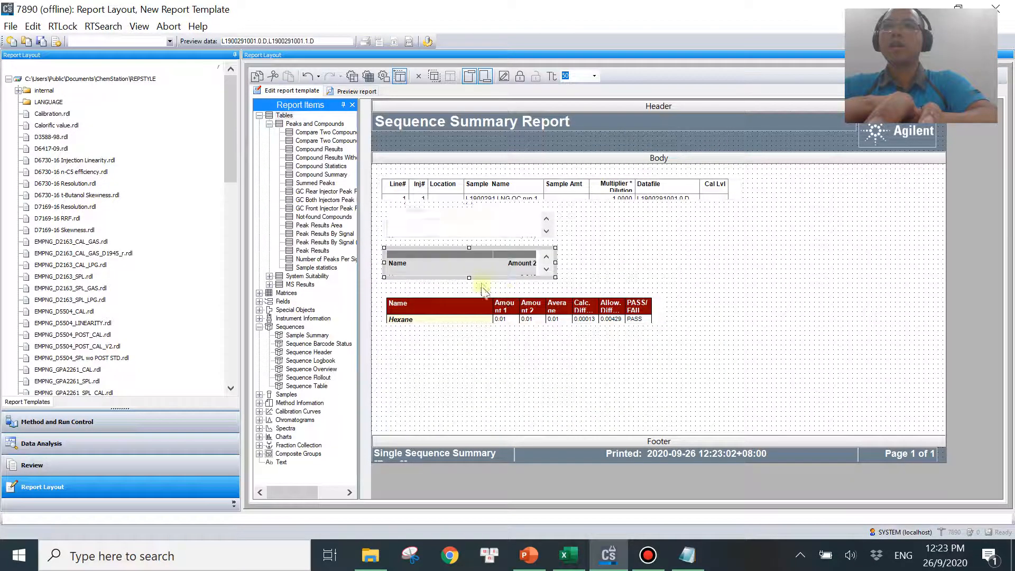
# - Widen the coloured results table and adjust its columns so that every heading, including Calc. Difference and Allow. Difference, fits on one line
pyautogui.moveTo(492, 304); pyautogui.dragTo(672, 299)
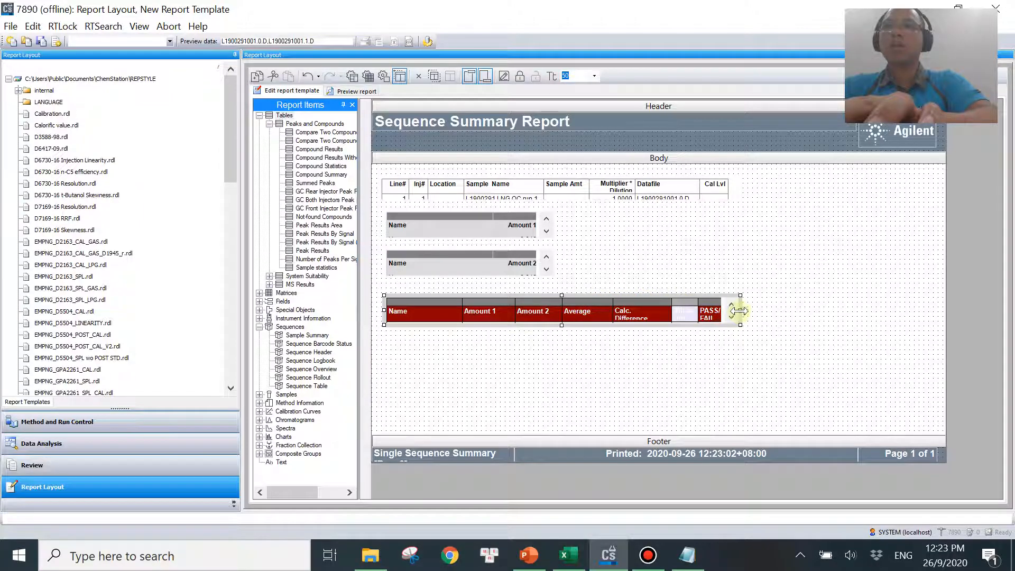
pyautogui.moveTo(763, 315); pyautogui.dragTo(889, 311)
pyautogui.moveTo(672, 300); pyautogui.dragTo(856, 314)
pyautogui.moveTo(738, 302); pyautogui.dragTo(817, 309)
pyautogui.click(733, 365)
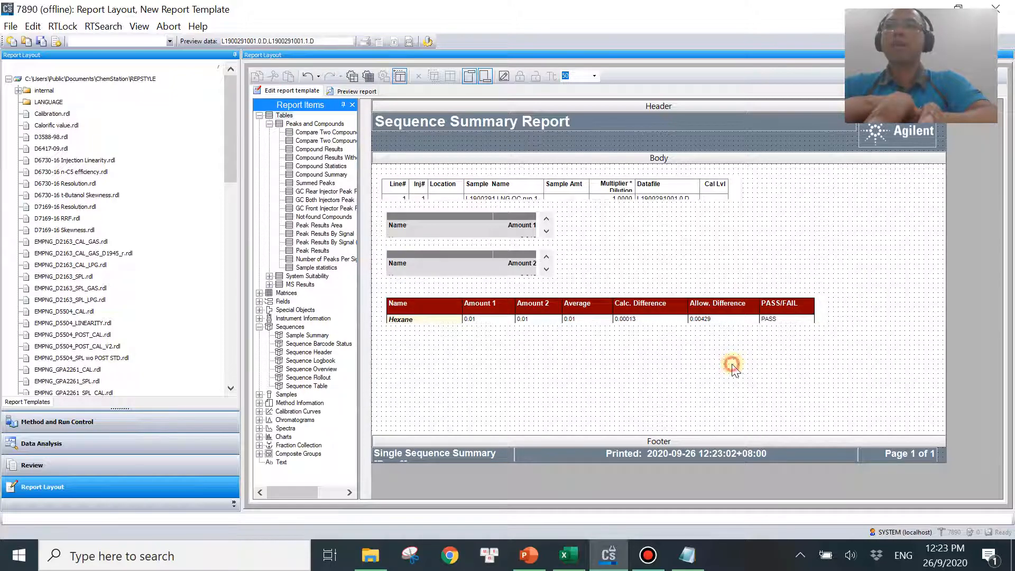
# - Save the report template as Repeat case 3 in the RepStyle folder
pyautogui.click(11, 26)
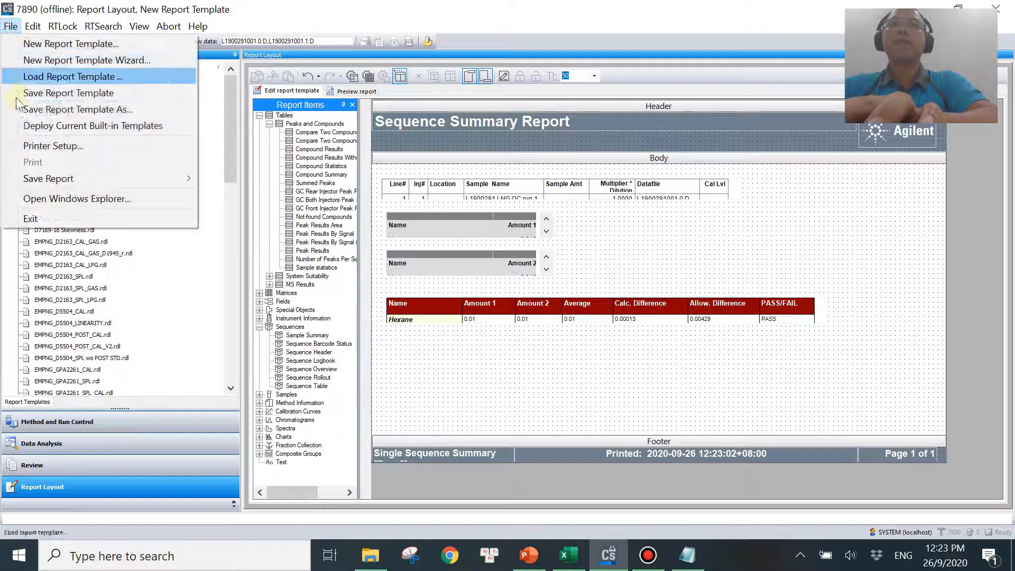
pyautogui.click(58, 111)
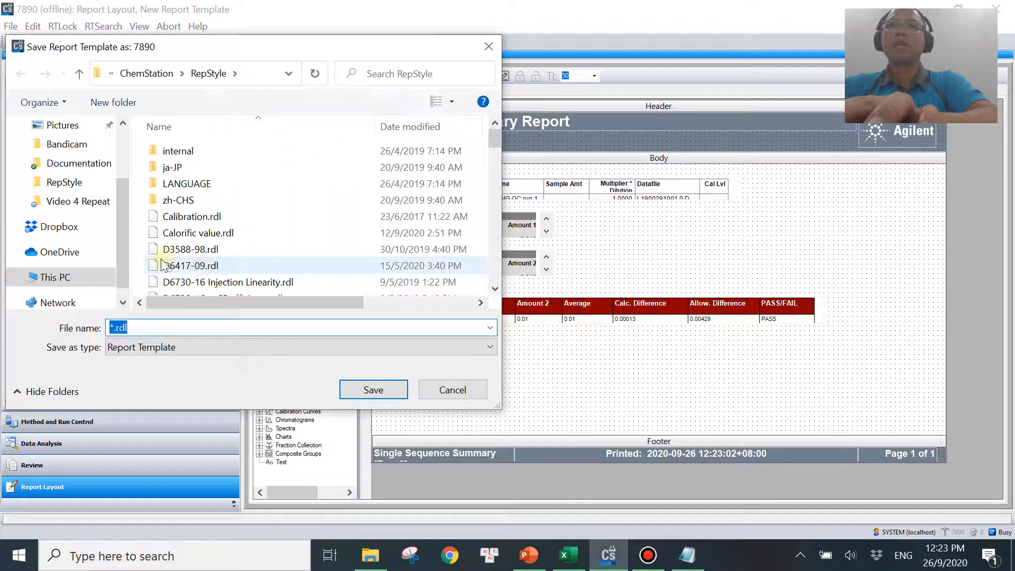
pyautogui.write('Repeat c')
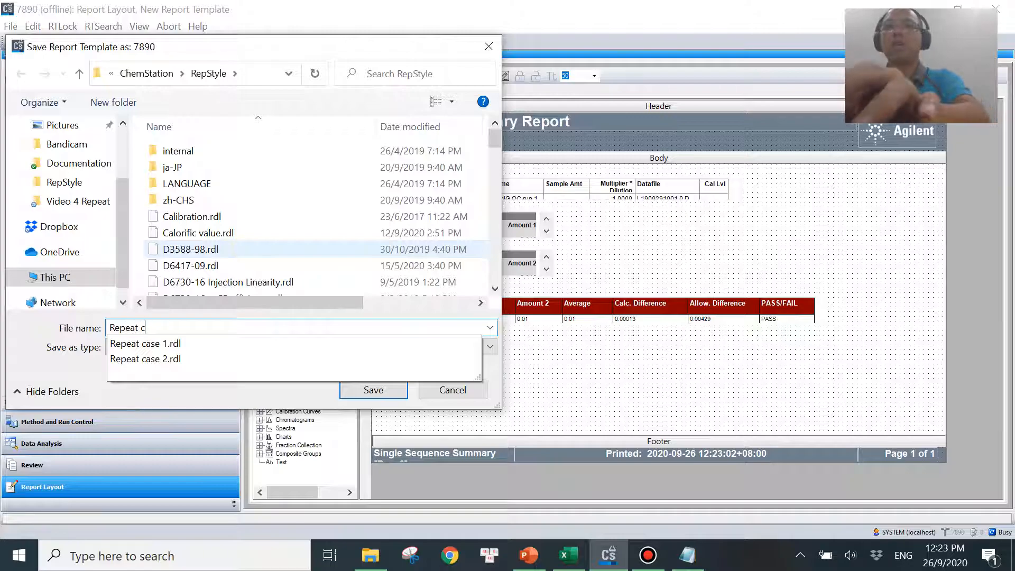
pyautogui.write('ase 3')
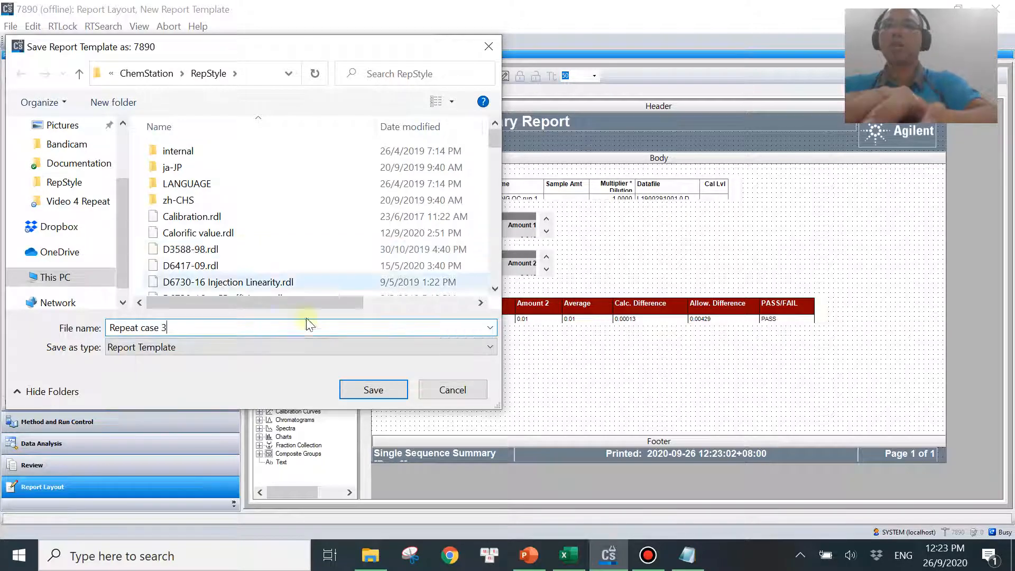
pyautogui.click(373, 390)
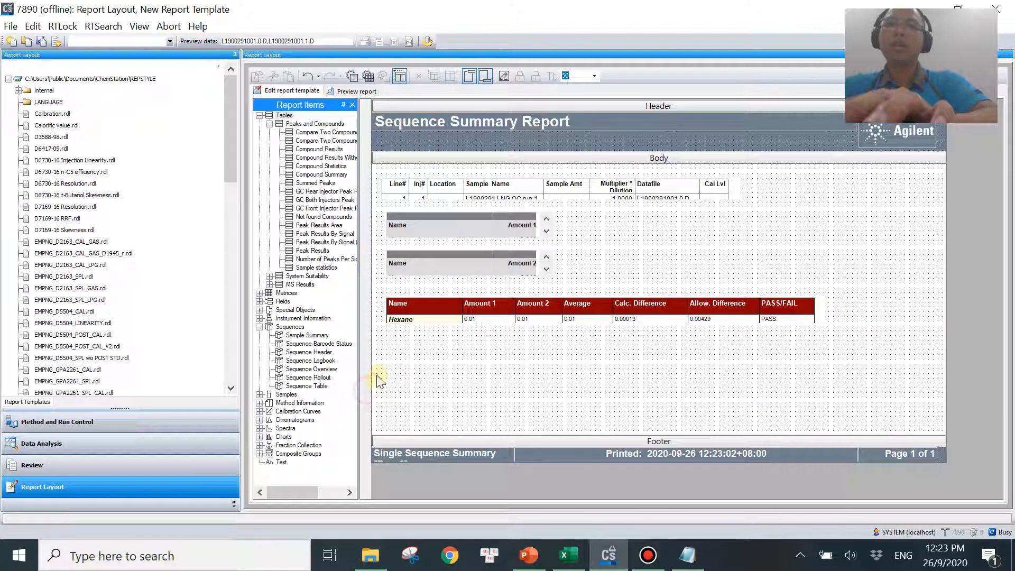
# - In Data Analysis, add Repeat case 3 to the result set templates and select it for the sequence summary report in the sequence parameters
pyautogui.click(62, 443)
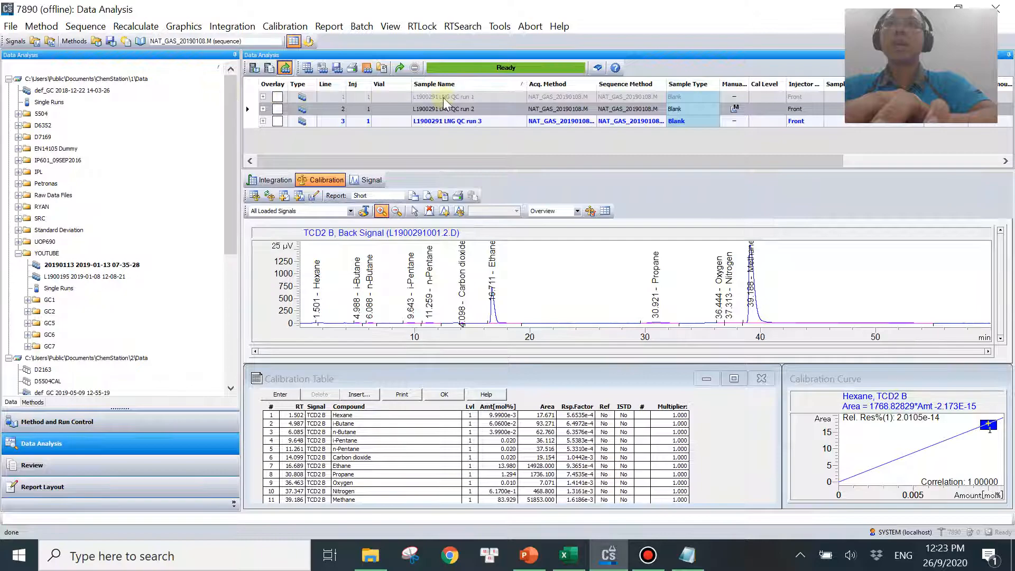
pyautogui.click(82, 28)
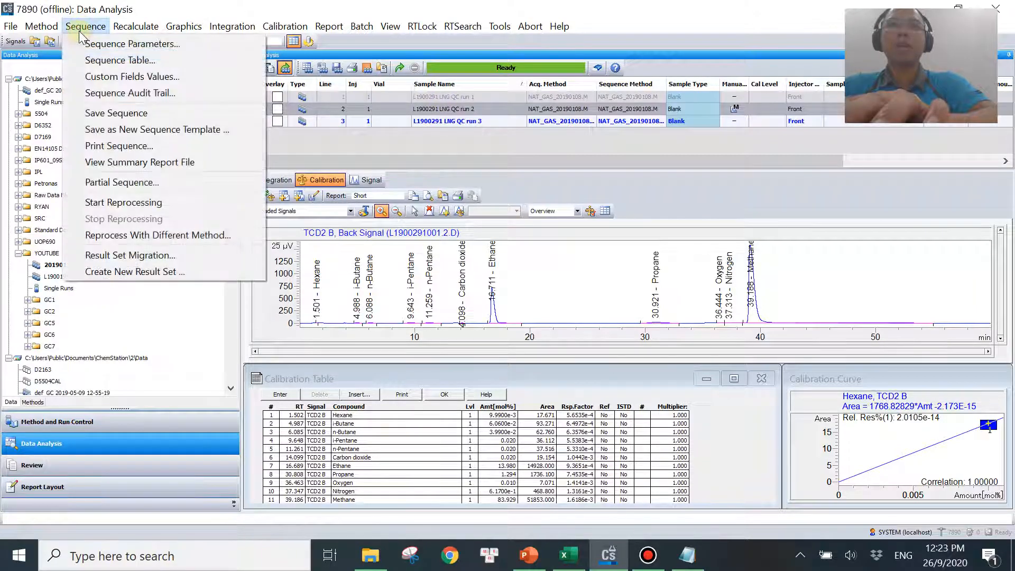
pyautogui.click(93, 47)
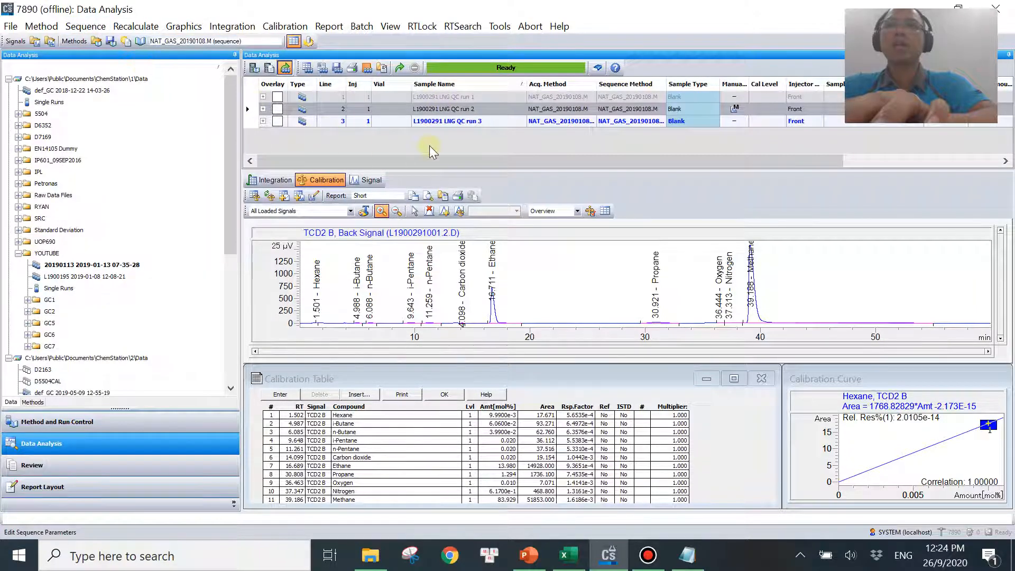
pyautogui.click(387, 114)
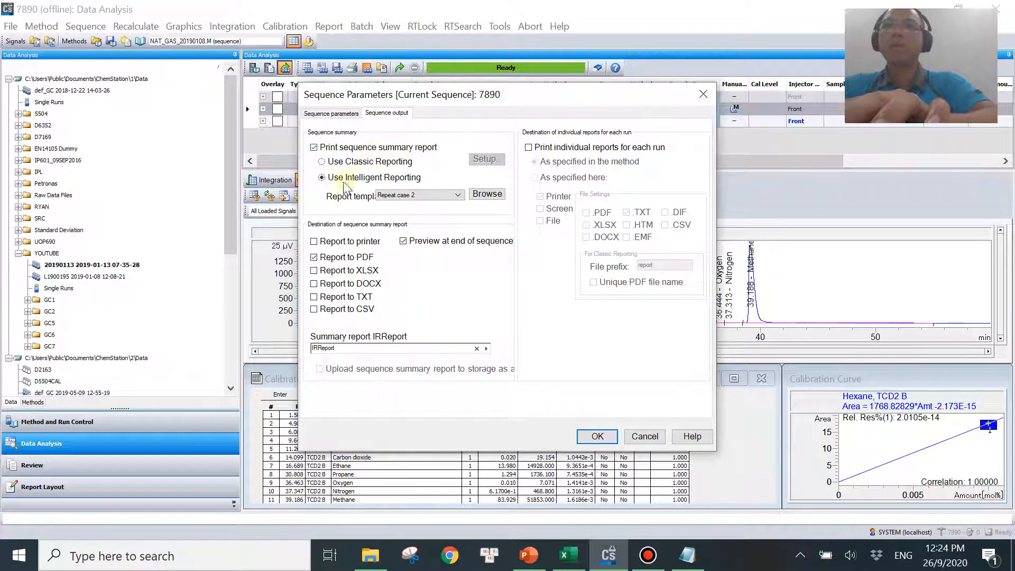
pyautogui.click(487, 193)
pyautogui.moveTo(490, 181); pyautogui.dragTo(481, 320)
pyautogui.click(366, 299)
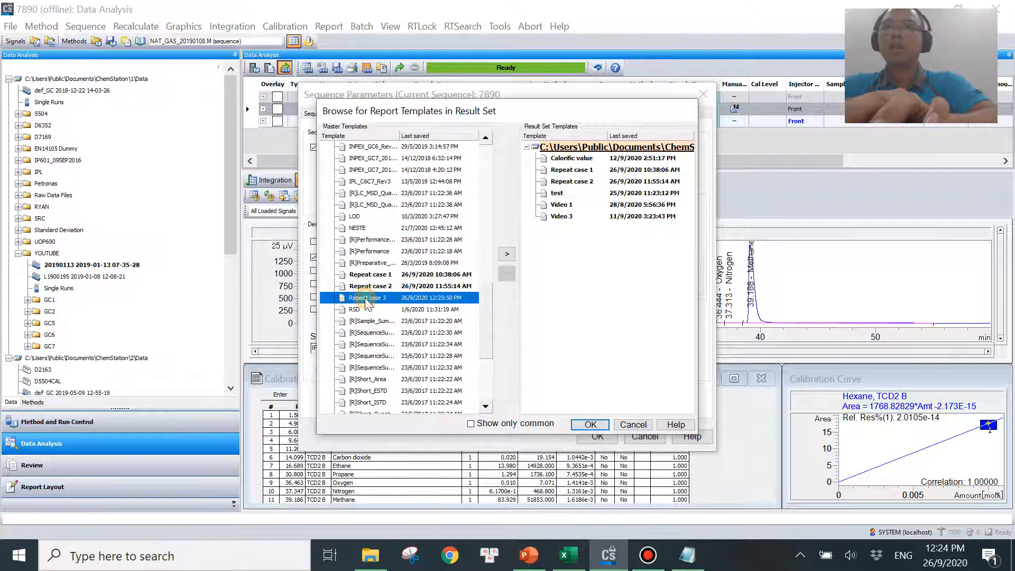
pyautogui.click(506, 255)
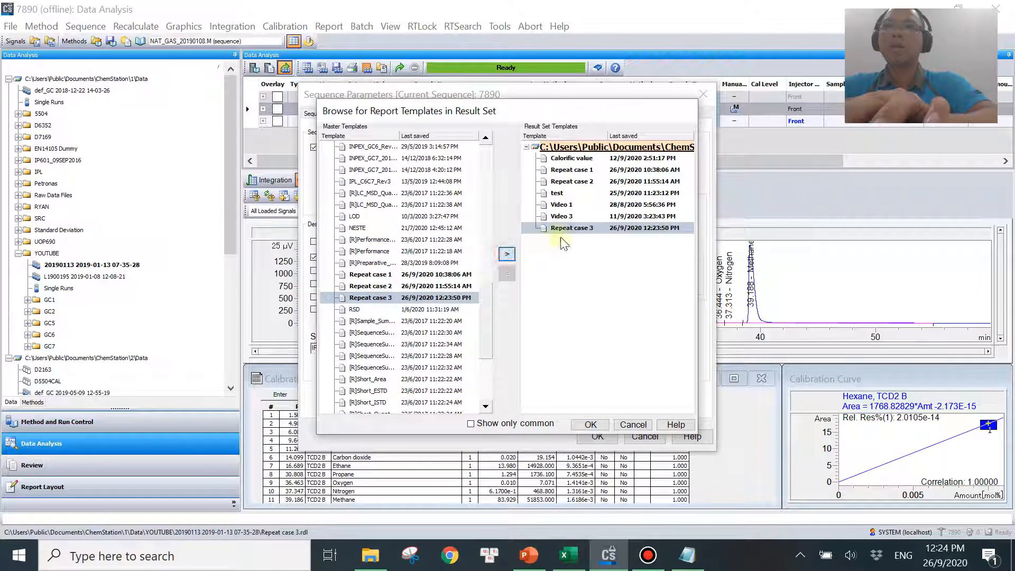
pyautogui.click(592, 425)
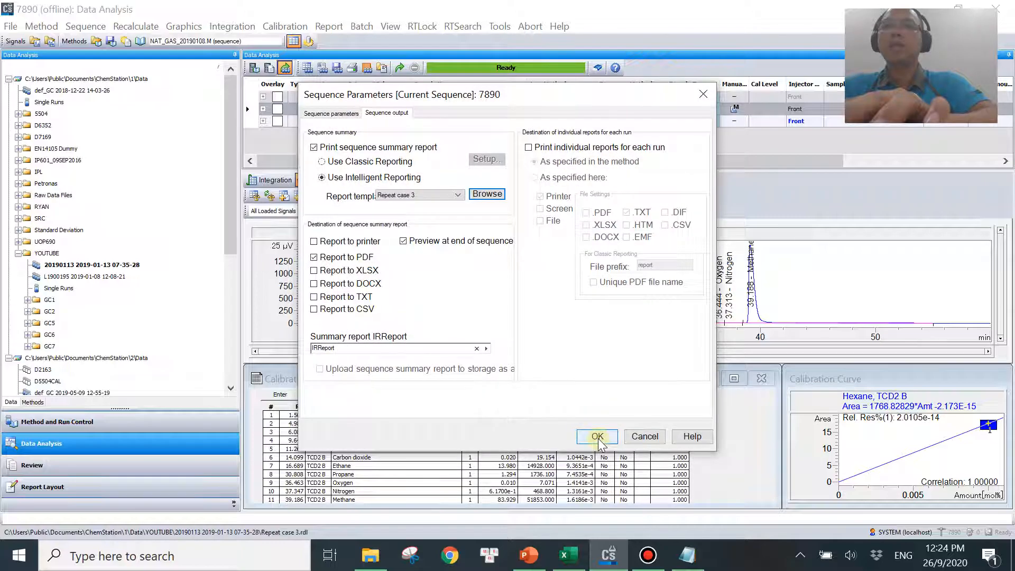
pyautogui.click(596, 437)
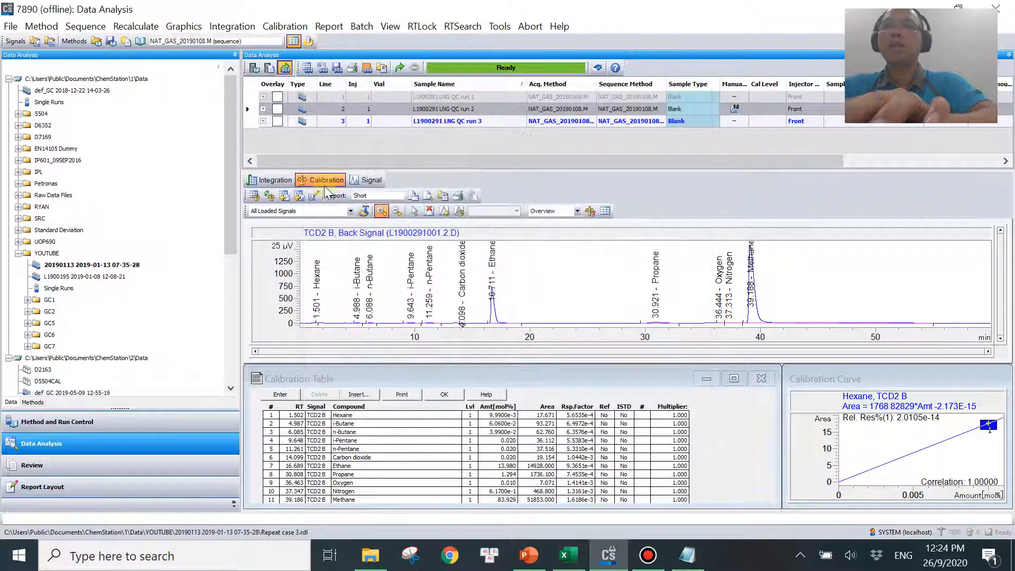
# - Save the sequence and start reprocessing it
pyautogui.click(337, 69)
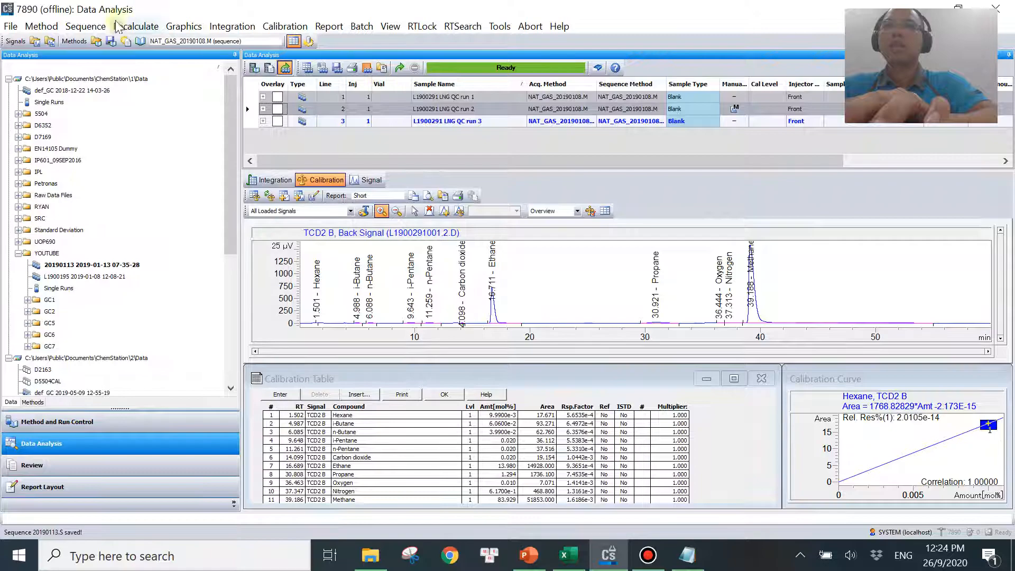
pyautogui.click(77, 30)
pyautogui.click(154, 203)
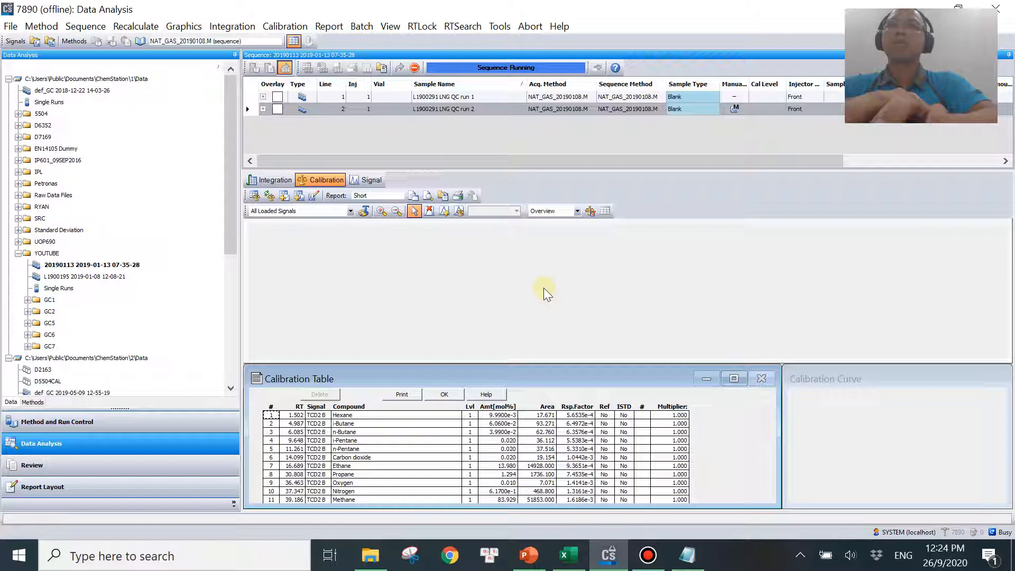
pyautogui.hotkey('alt', 'Tab')
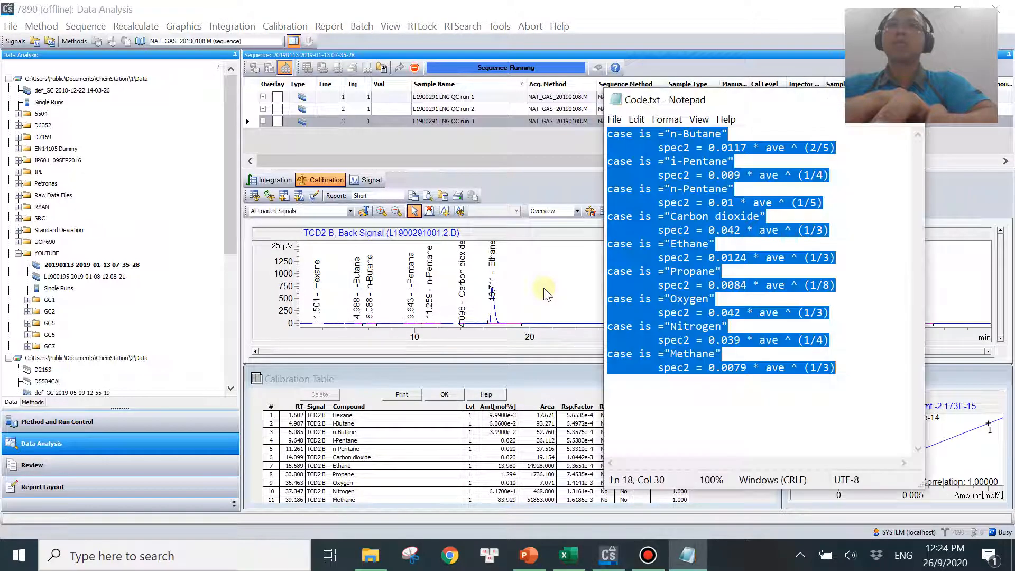
pyautogui.click(547, 294)
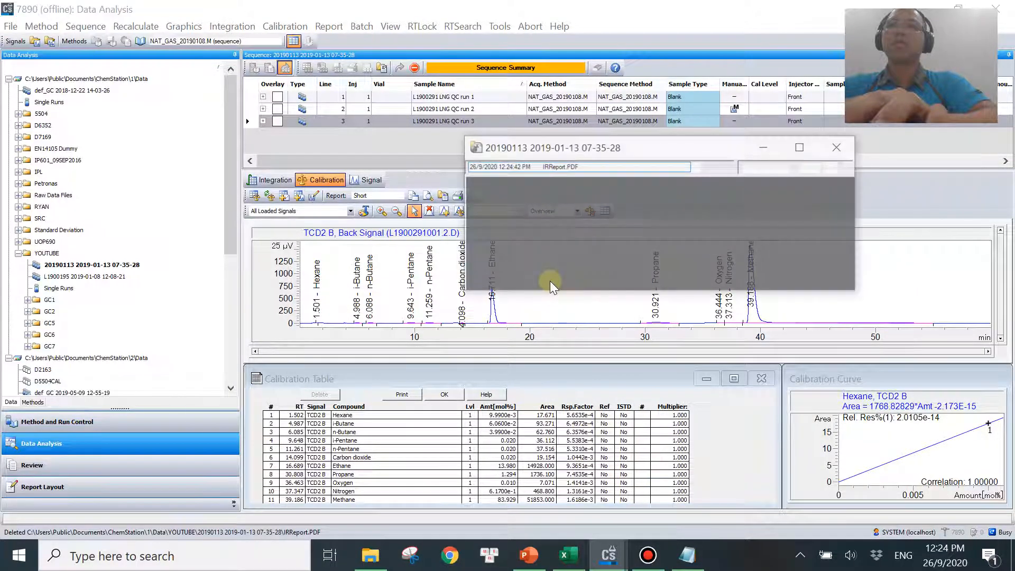
# - Maximize the generated IRReport.PDF and examine its results table, including the differences and the coloured PASS/FAIL column
pyautogui.click(799, 148)
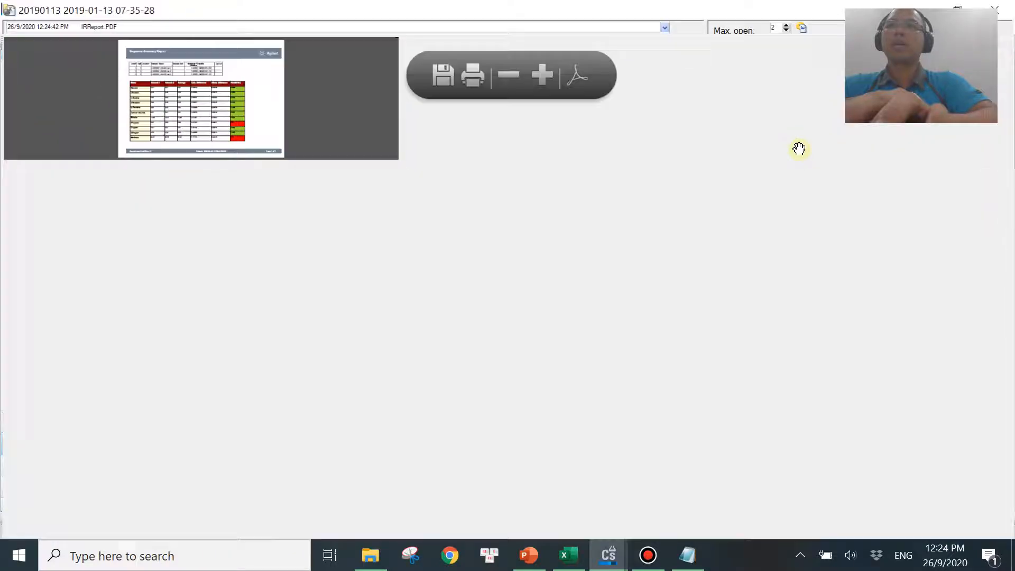
pyautogui.scroll(2, 289, 210)
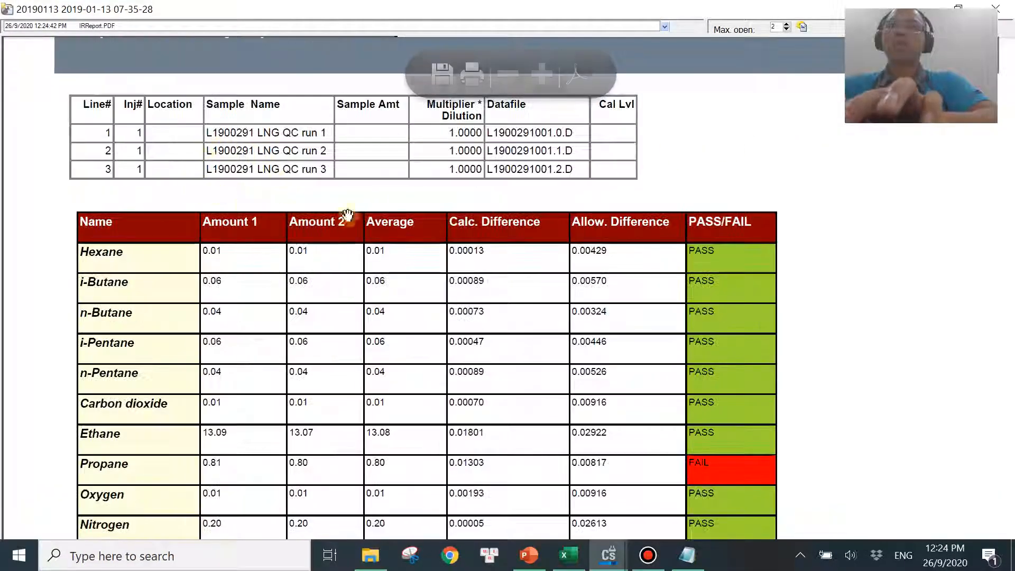
pyautogui.scroll(-3, 437, 227)
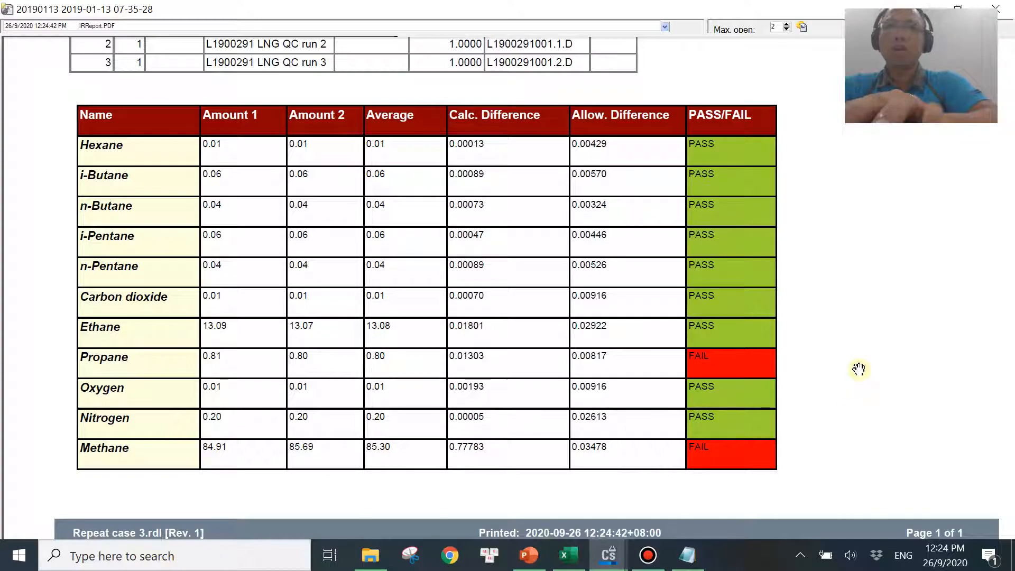
pyautogui.scroll(-1, 858, 369)
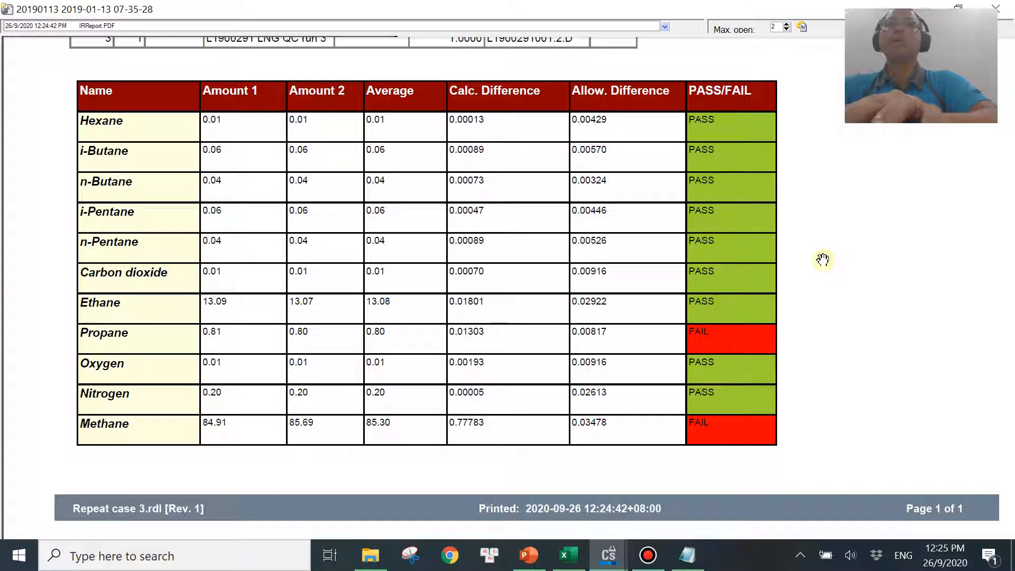
pyautogui.click(648, 553)
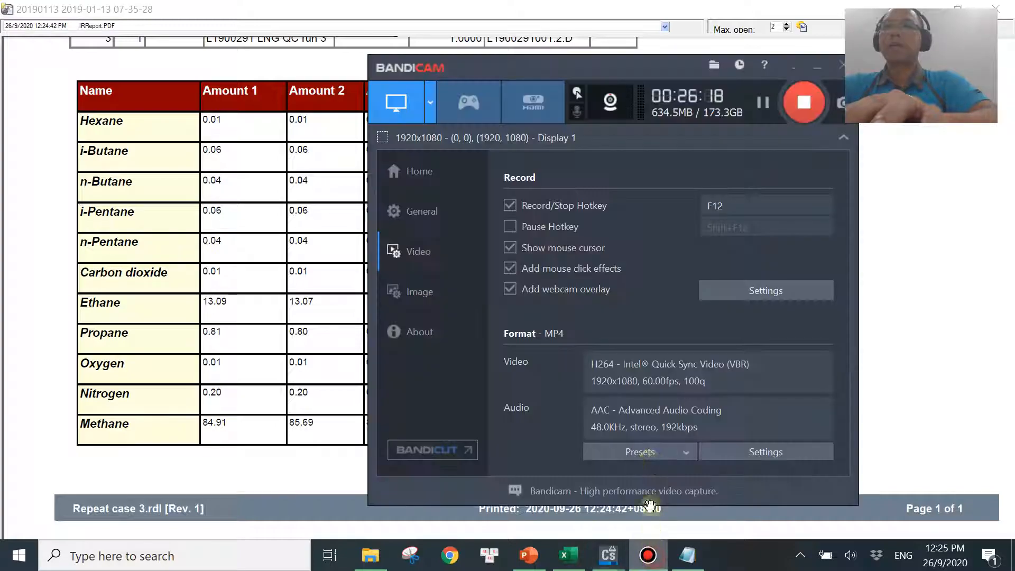